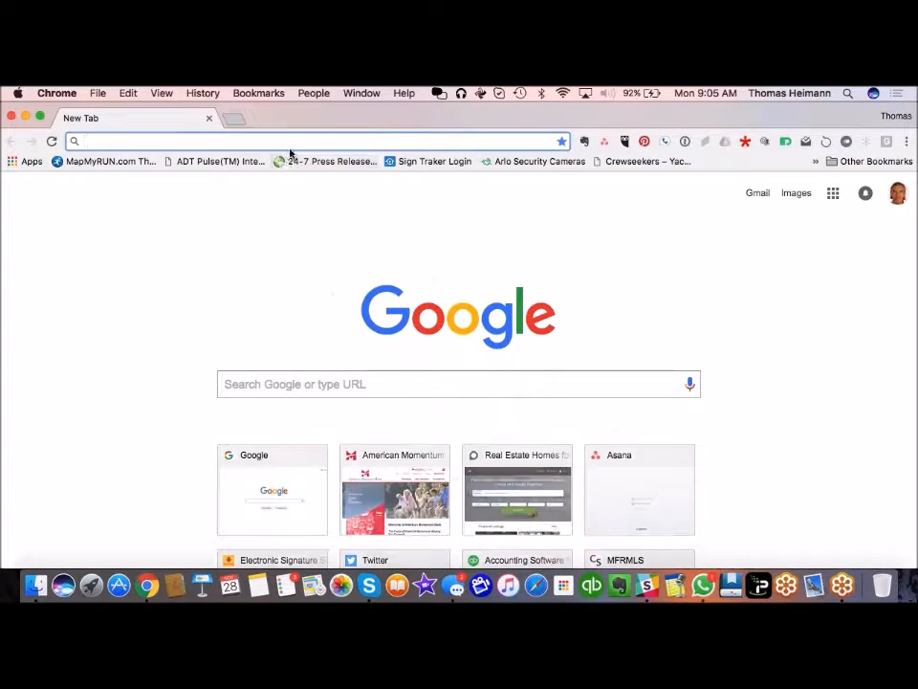
Step: Go to partners.backagent.net from the Chrome address bar to load the BackAgent start page
type("partners")
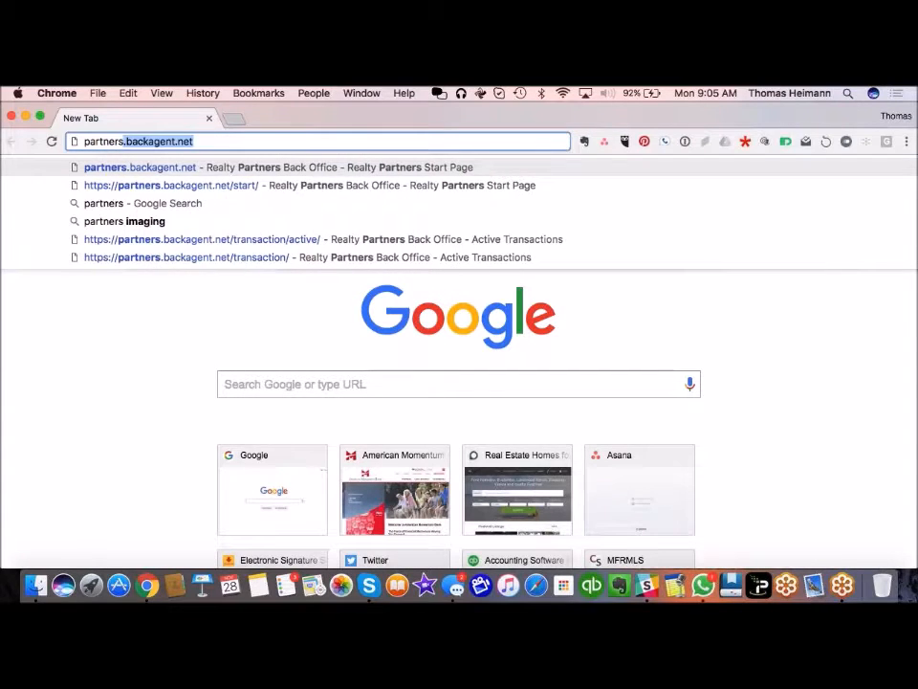
key("Return")
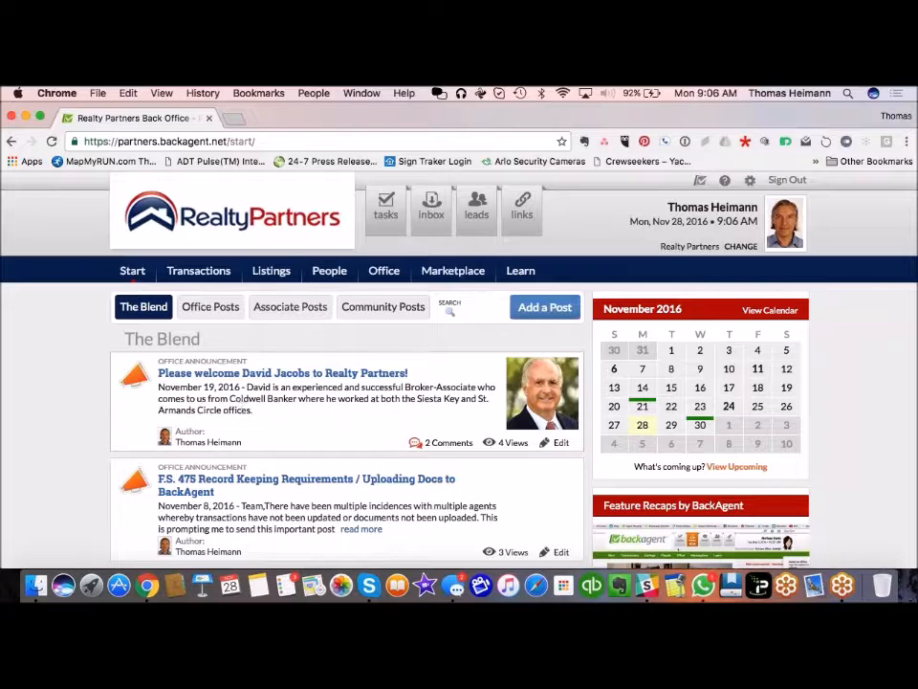
Step: Open Transactions from the top navigation to show Active Transactions
left_click(198, 273)
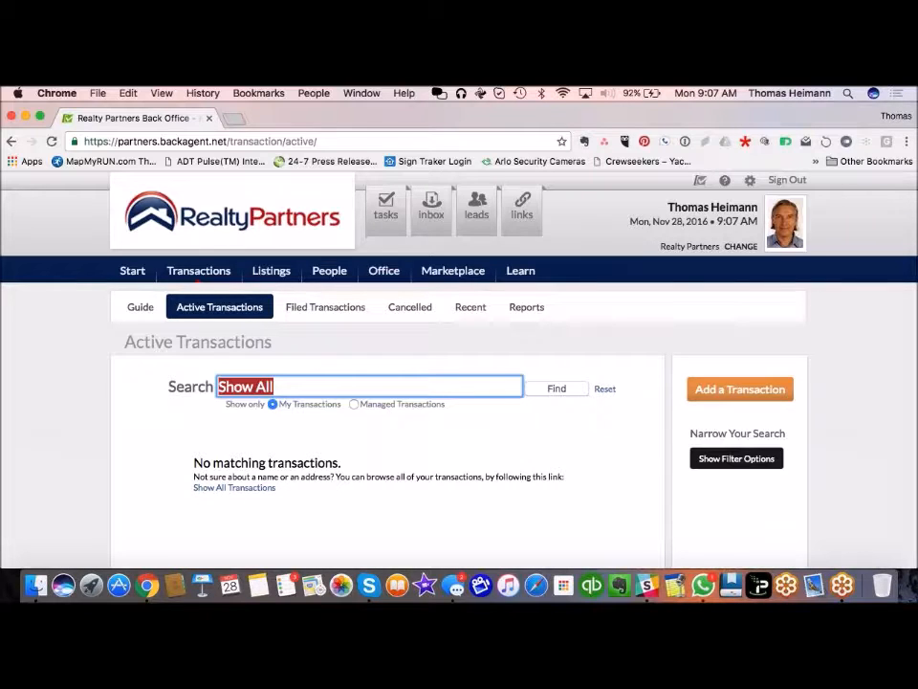
Step: Add a transaction set to Residential, Sale, Showing phase, representing the Buyer
left_click(378, 379)
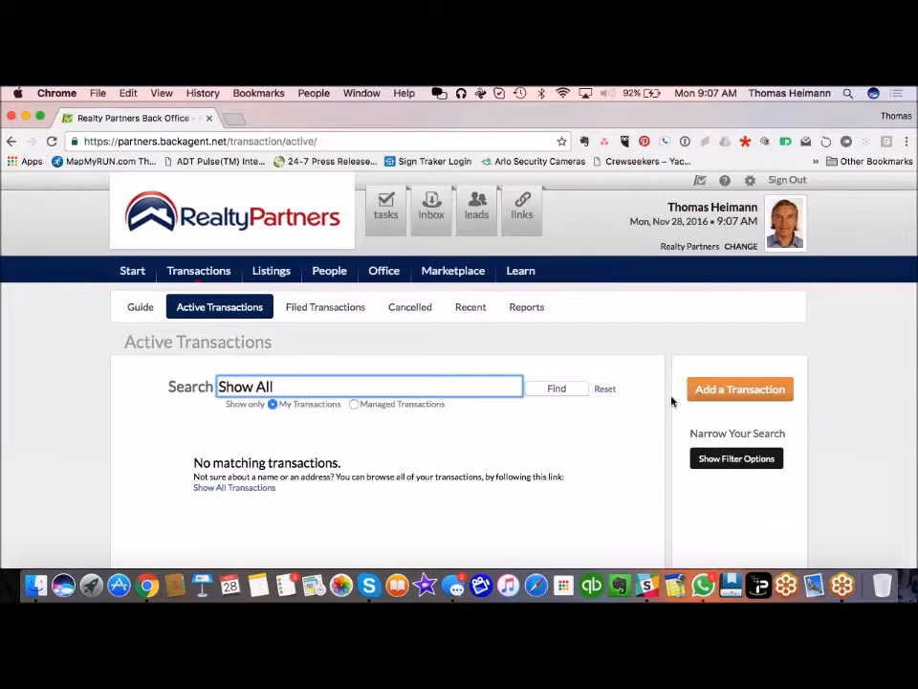
left_click(704, 388)
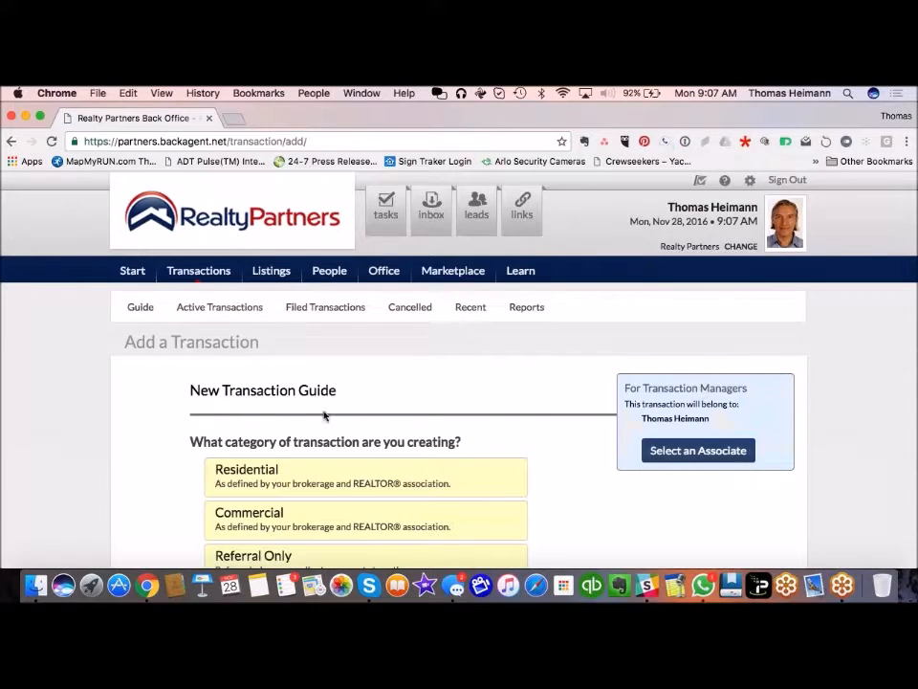
scroll(325, 407, "down", 3)
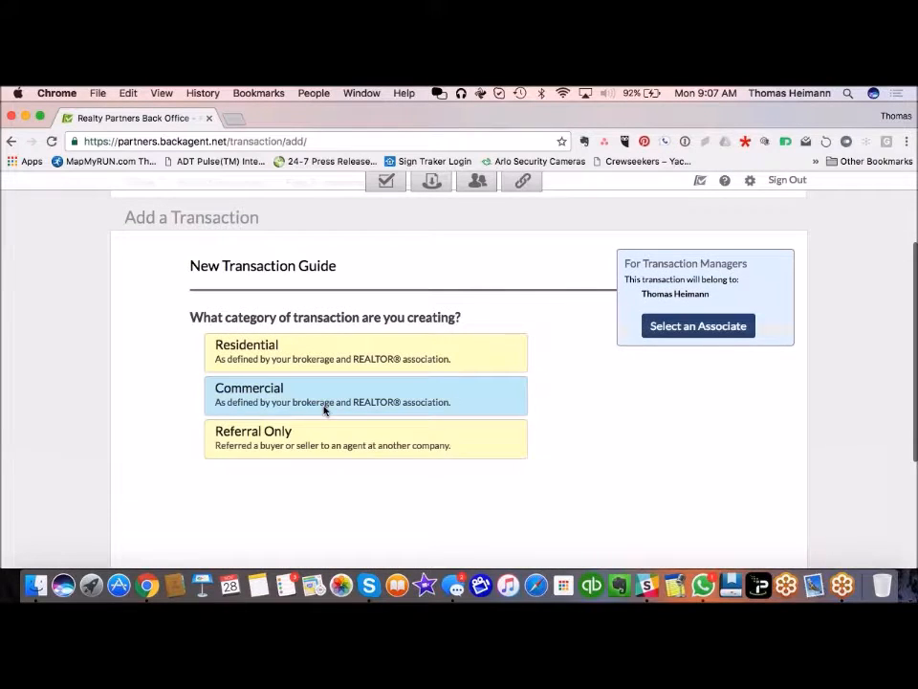
left_click(328, 353)
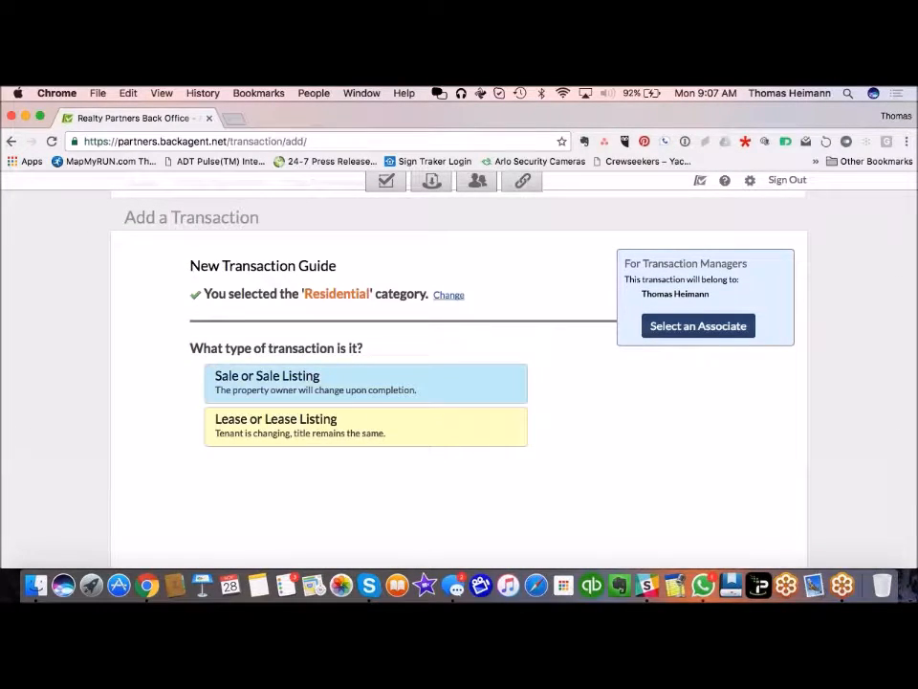
left_click(322, 380)
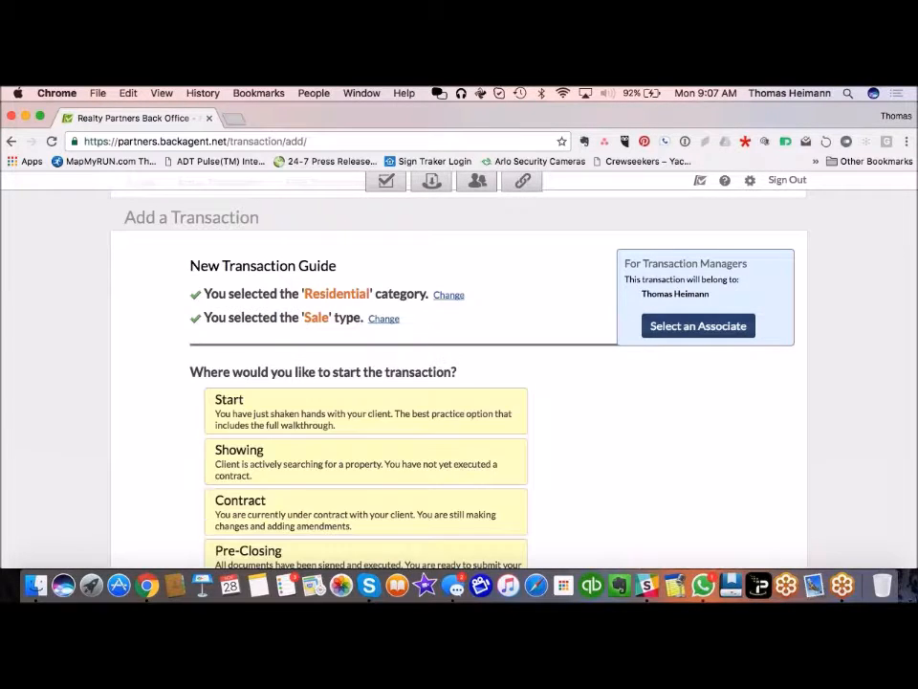
scroll(140, 463, "down", 2)
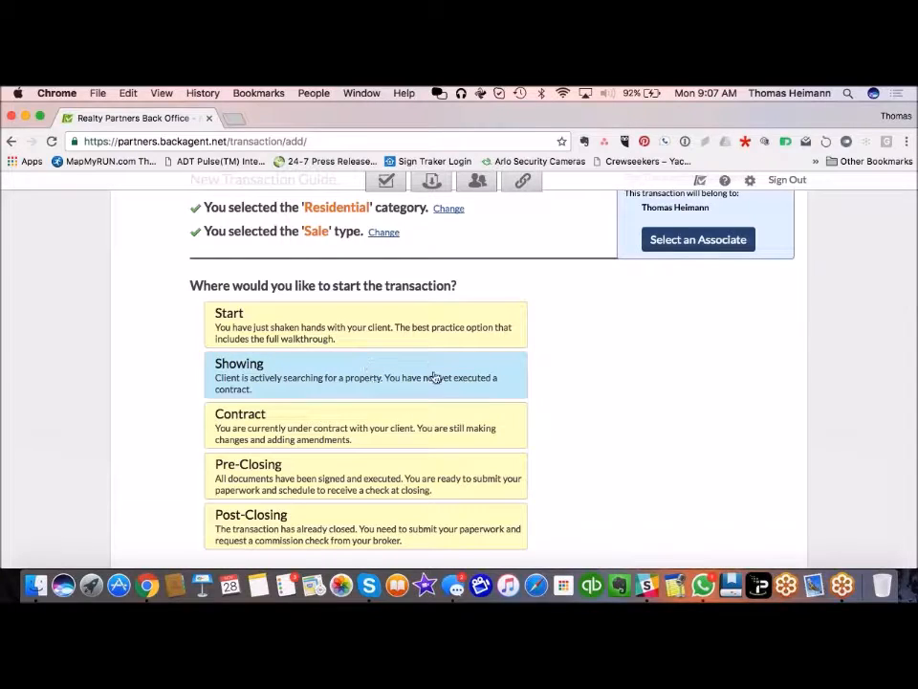
left_click(397, 380)
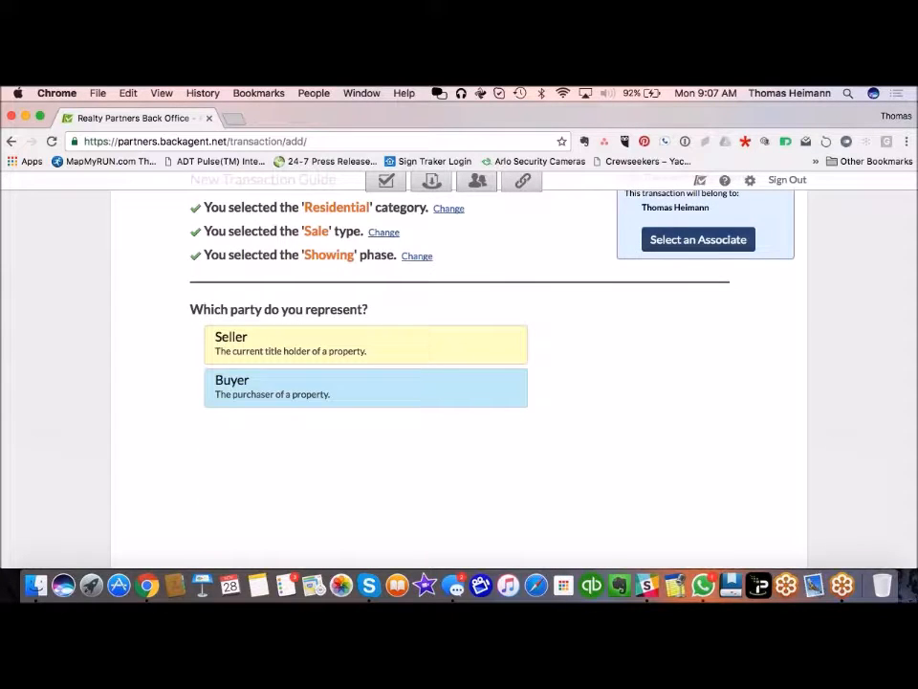
left_click(397, 382)
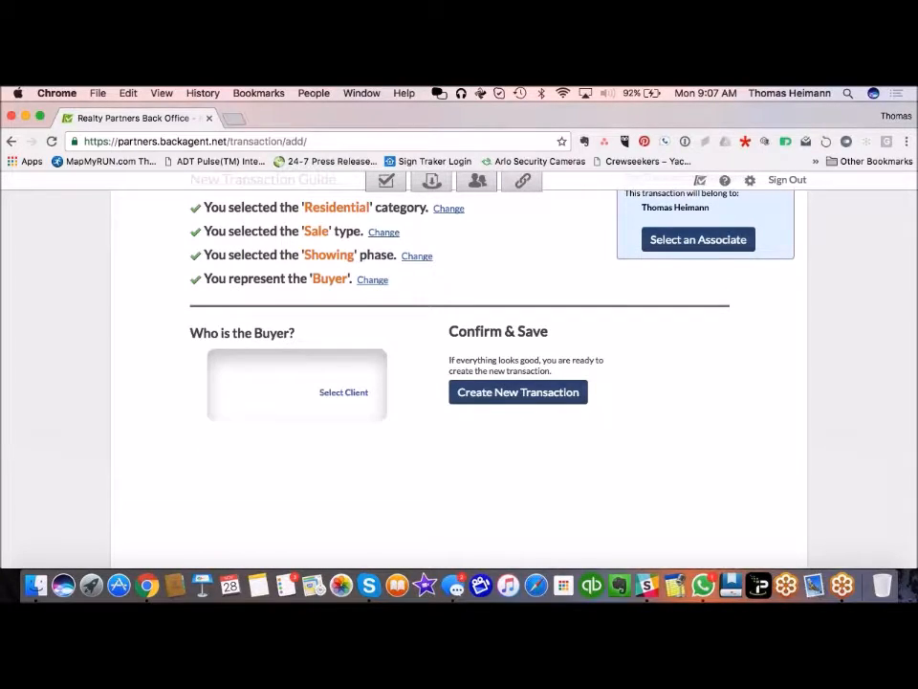
Step: Search contacts by the buyer's first and last name and select the matching associate
left_click(348, 393)
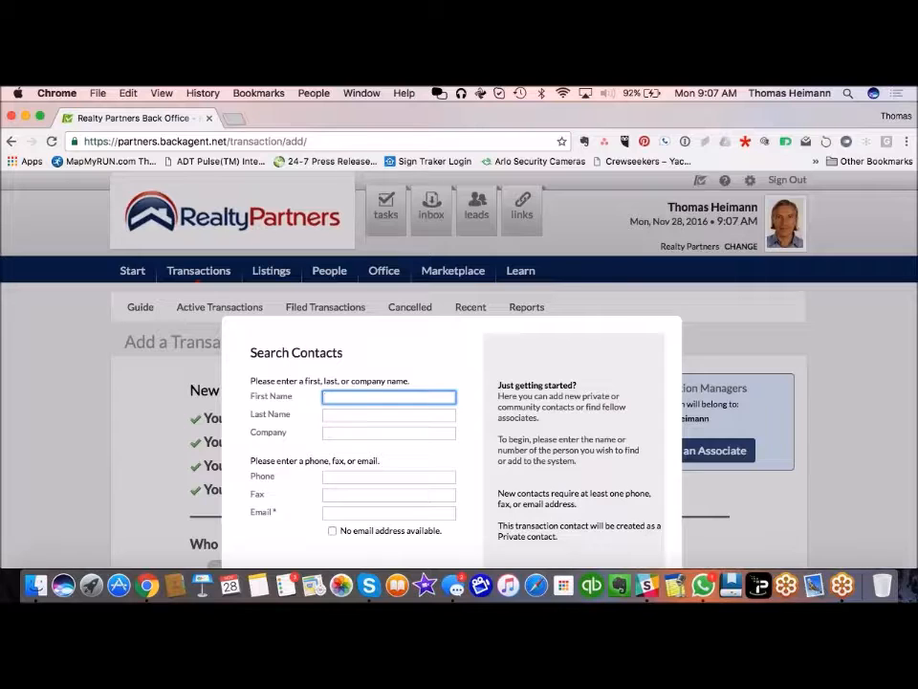
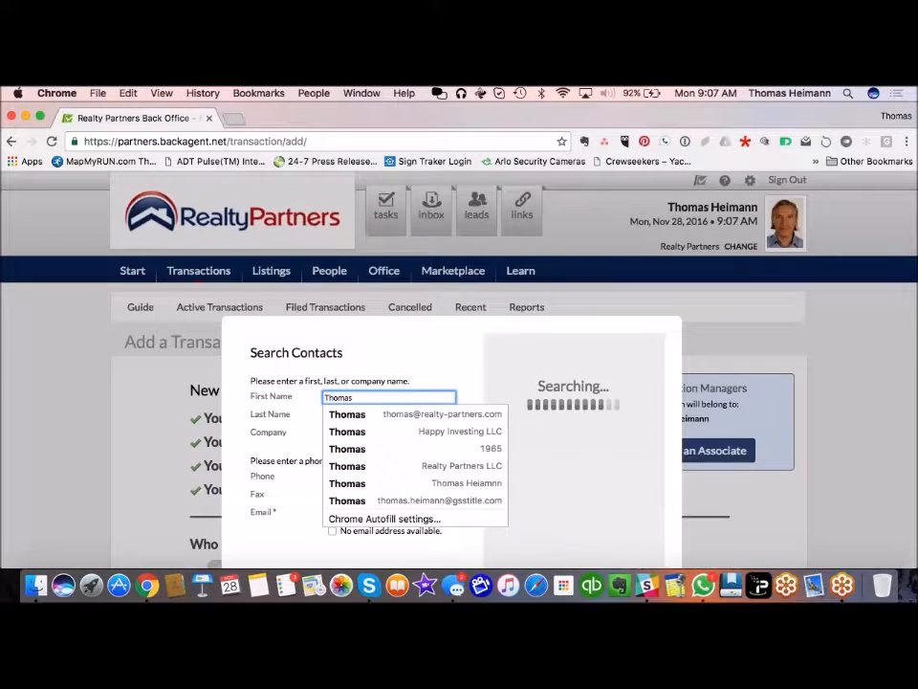
key("Tab")
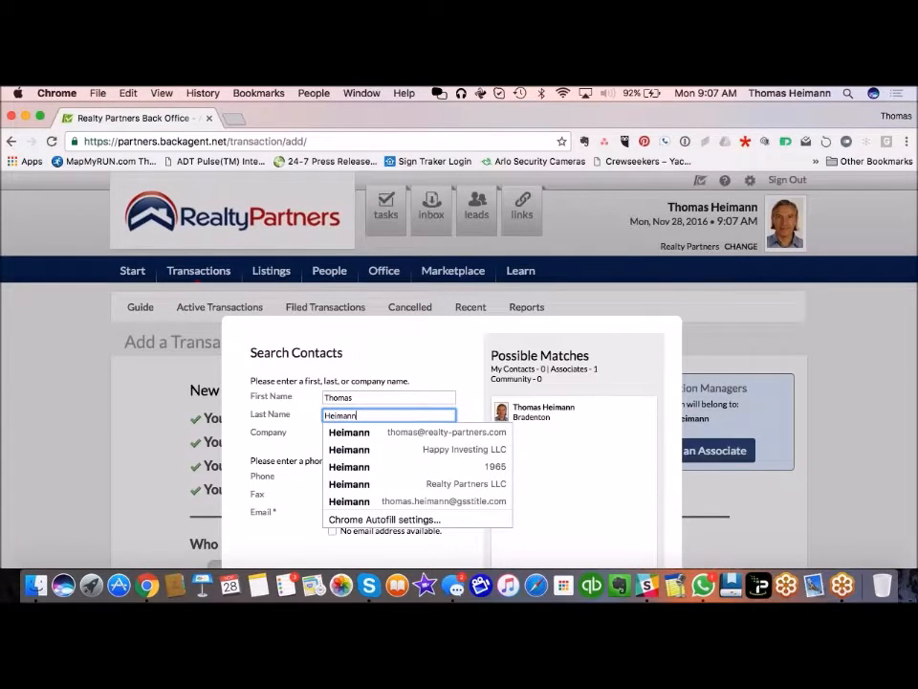
left_click(535, 414)
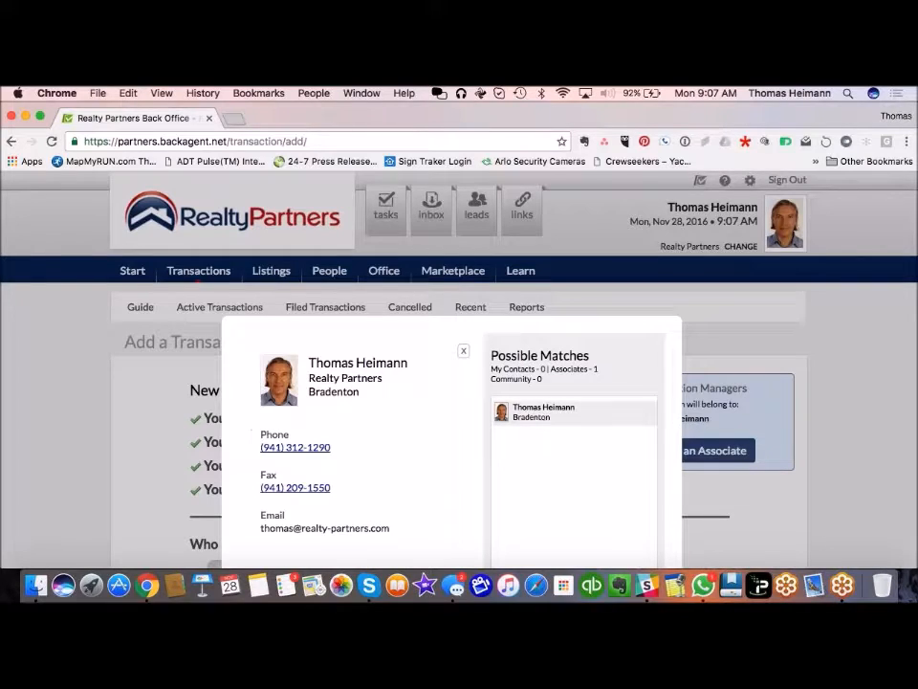
scroll(421, 484, "down", 3)
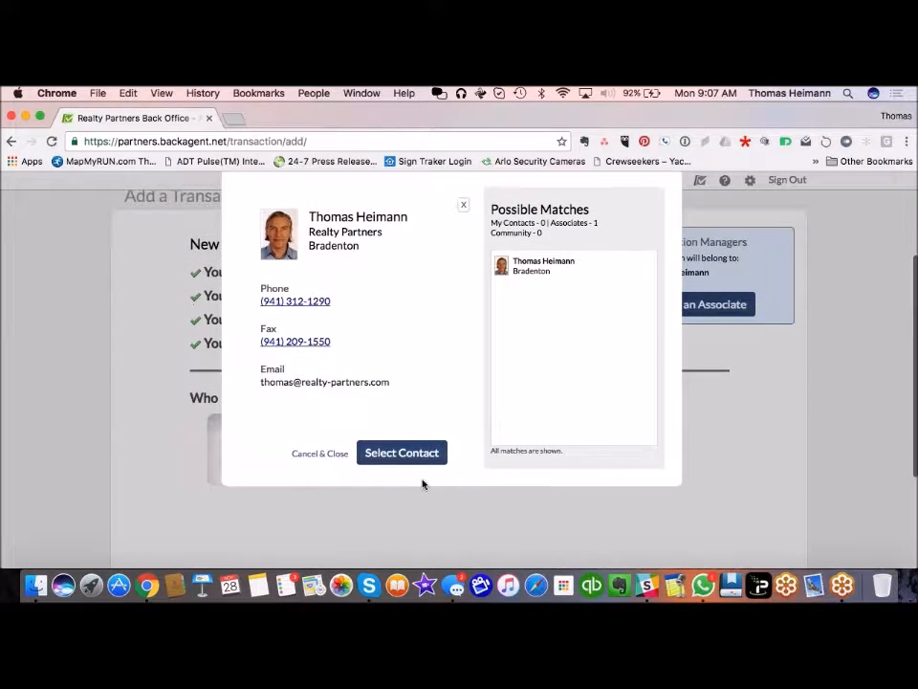
left_click(421, 453)
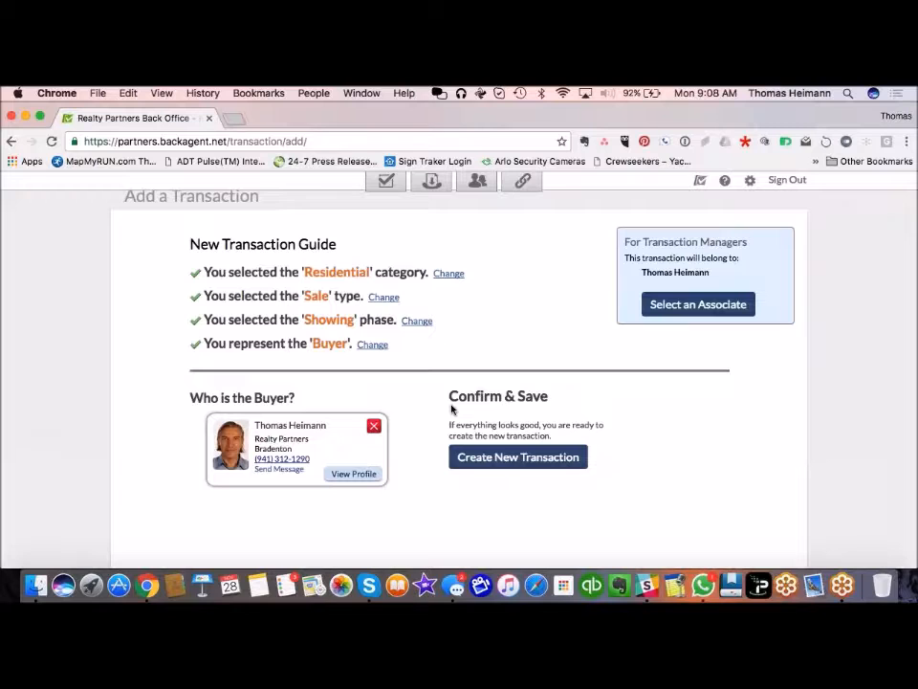
Step: Create the buyer transaction, review its summary, and go to its Property section
left_click(534, 459)
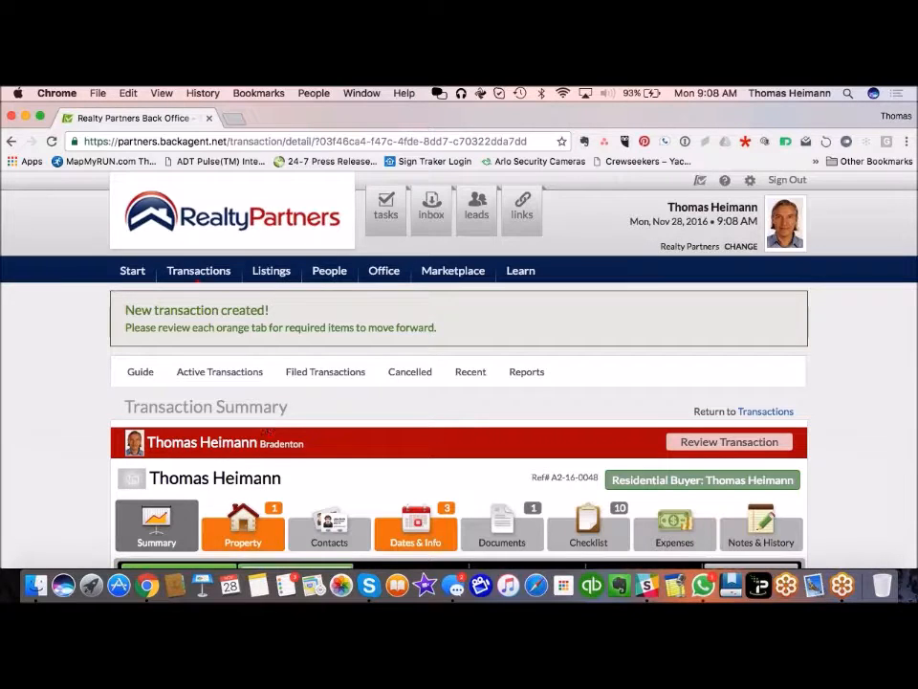
scroll(306, 464, "down", 2)
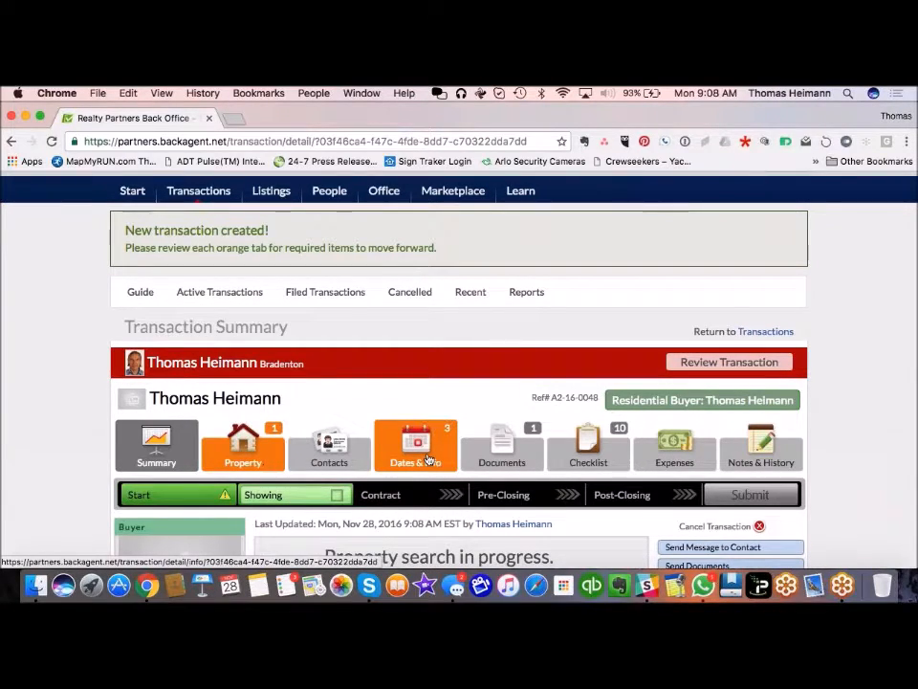
scroll(52, 416, "down", 3)
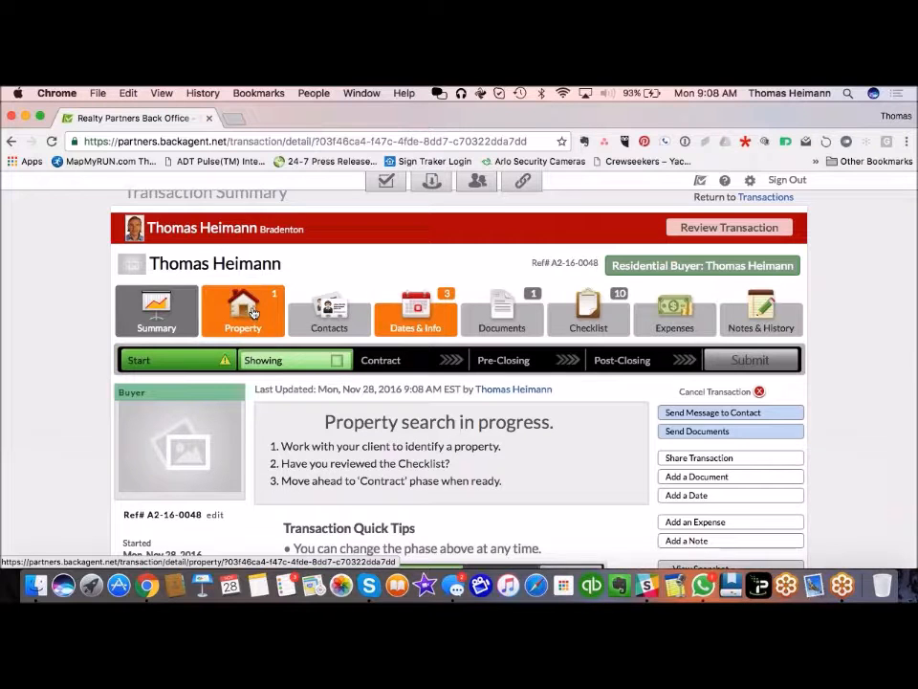
left_click(256, 318)
scroll(297, 416, "down", 1)
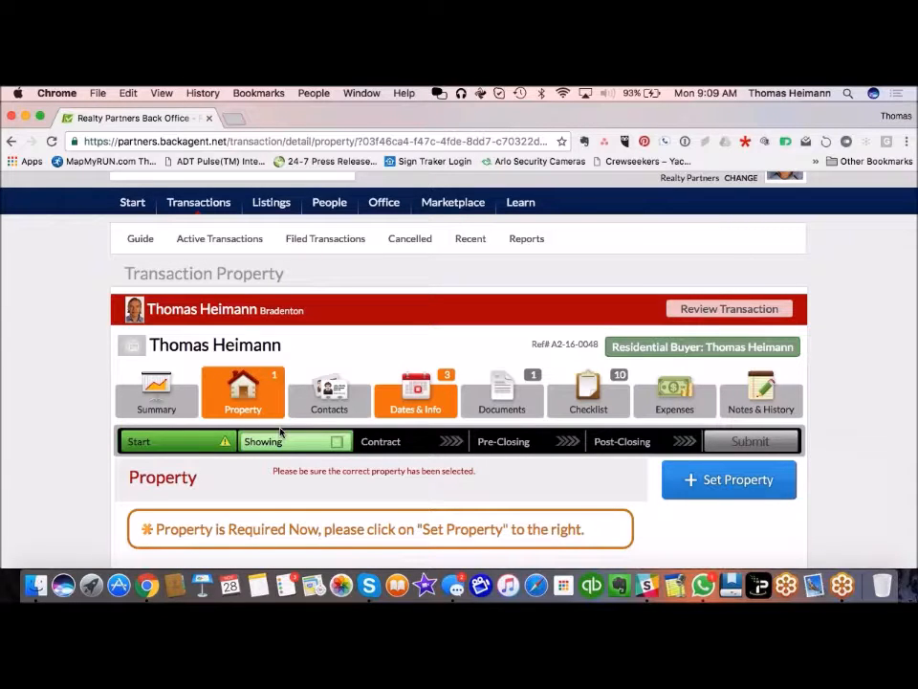
Step: Set the Dates & Info start date to 11/1/2016 and save it
left_click(439, 389)
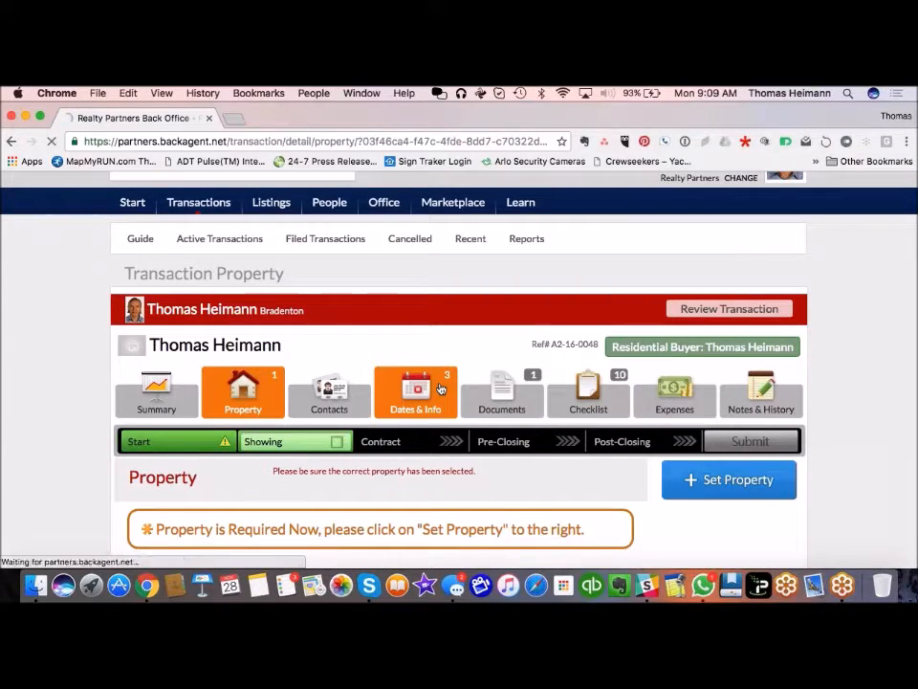
scroll(439, 388, "down", 5)
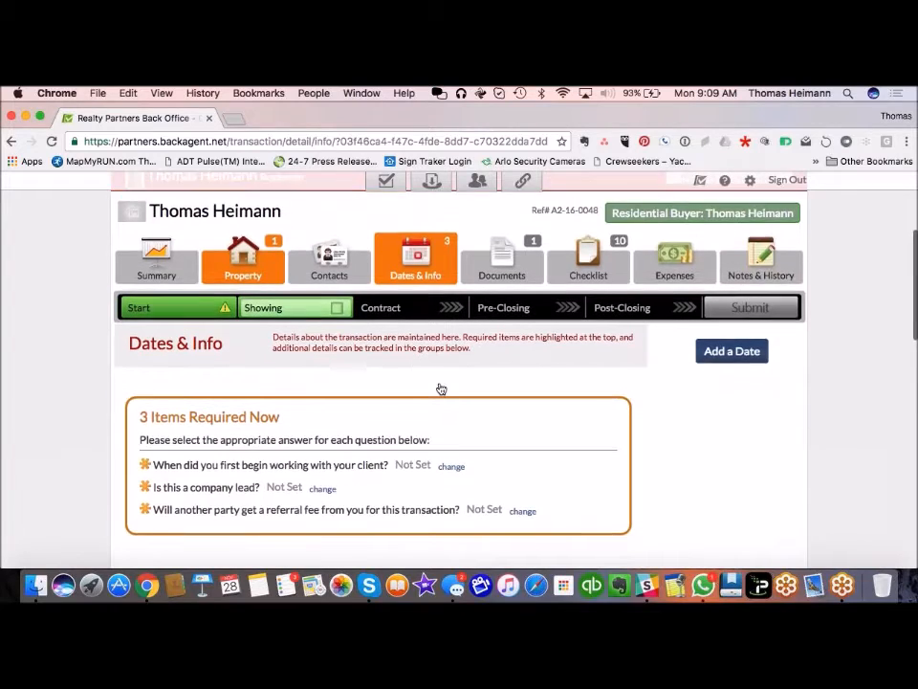
left_click(451, 387)
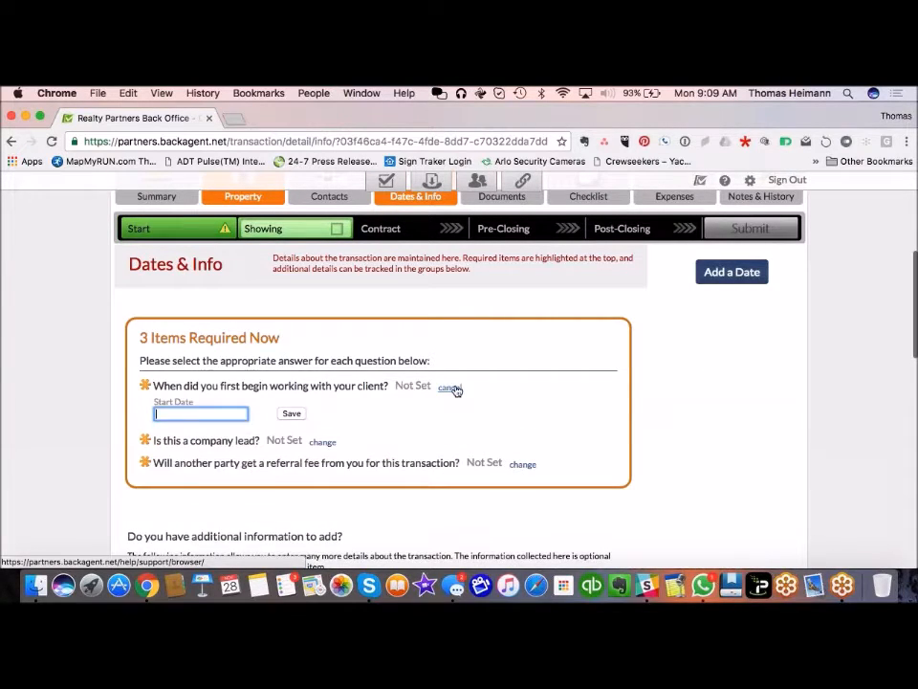
left_click(196, 456)
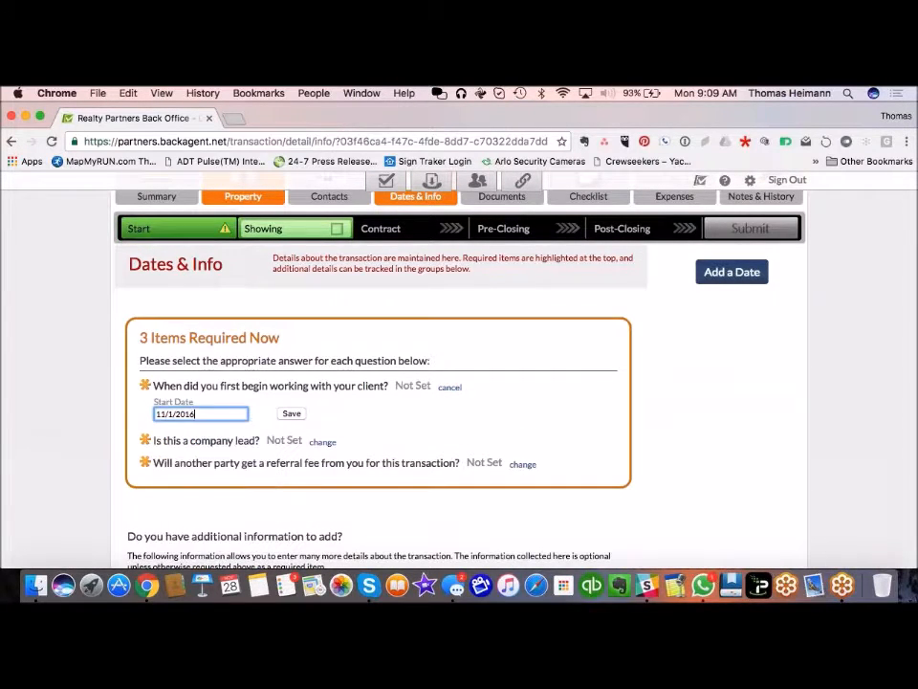
left_click(292, 415)
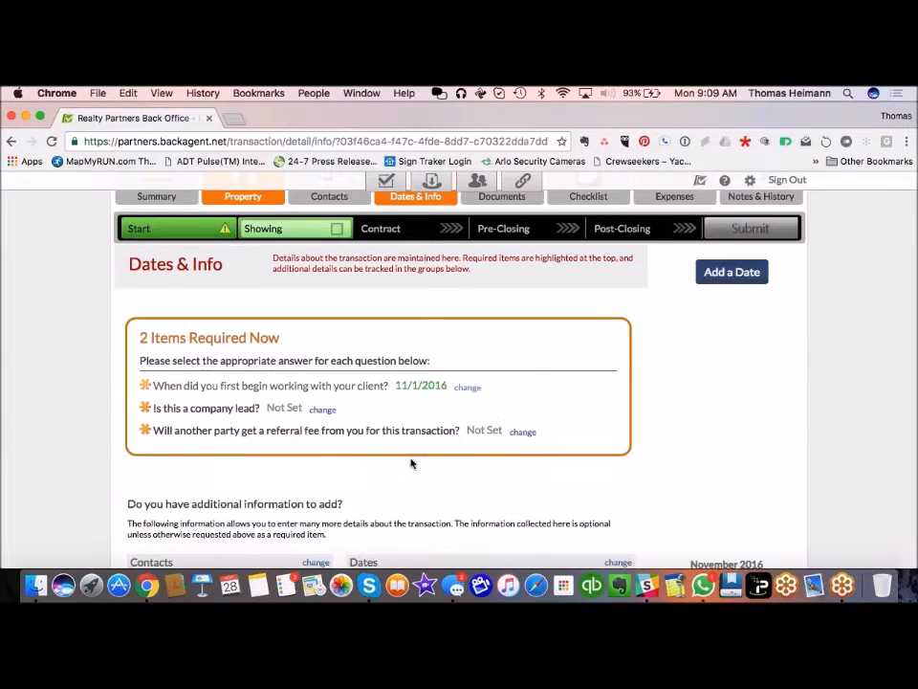
Step: Answer Company Lead with No and Pay Referral with Yes
left_click(323, 387)
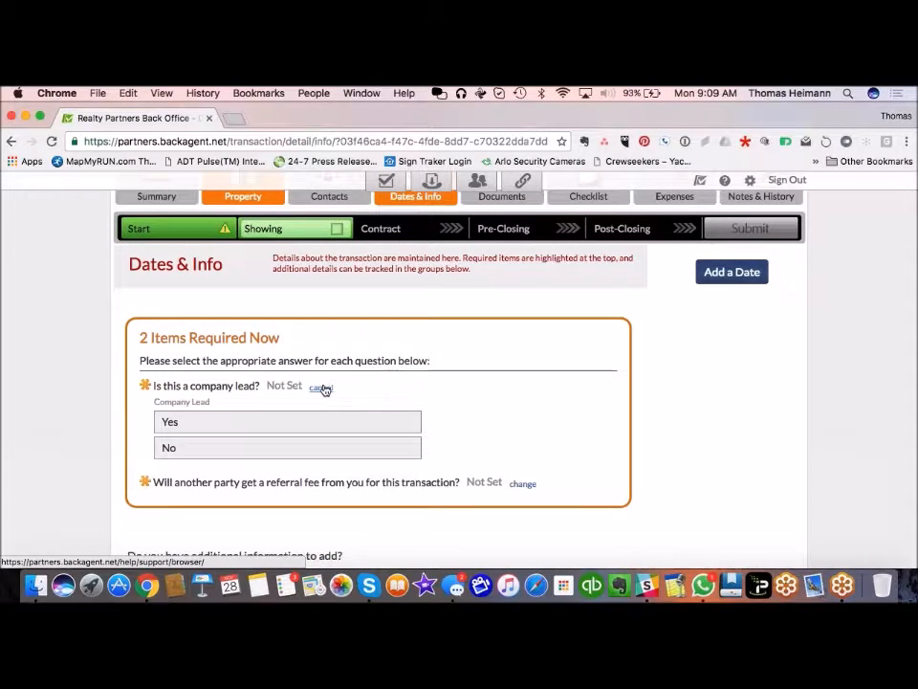
left_click(191, 446)
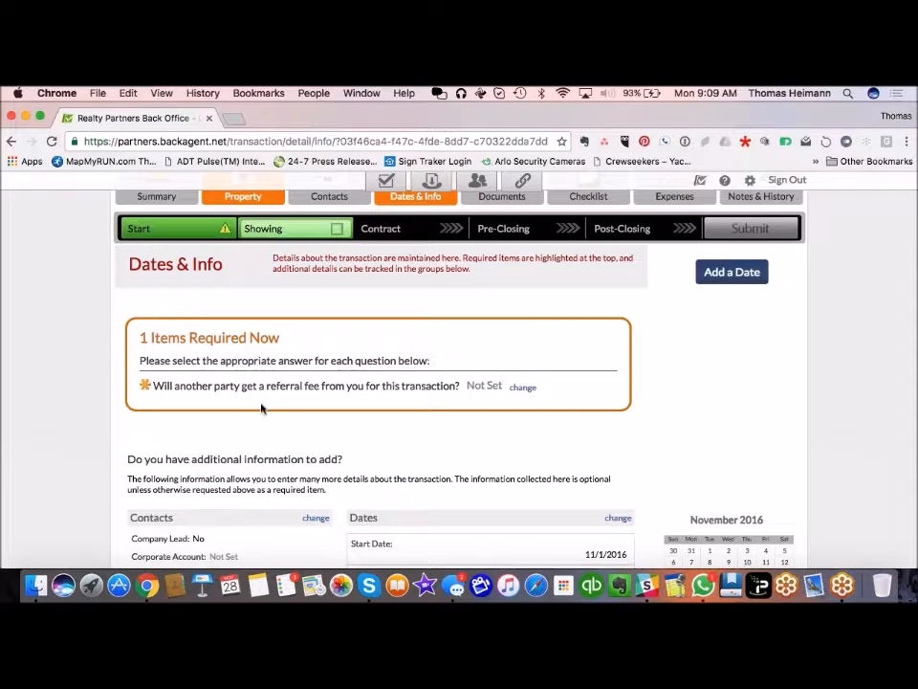
left_click(526, 389)
left_click(373, 422)
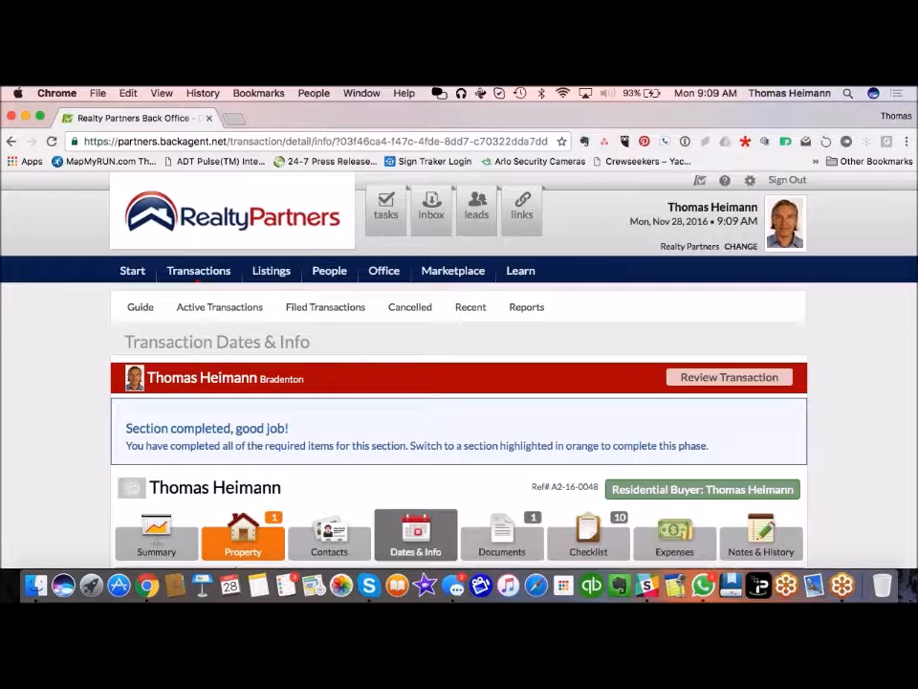
scroll(459, 383, "down", 5)
scroll(380, 376, "down", 1)
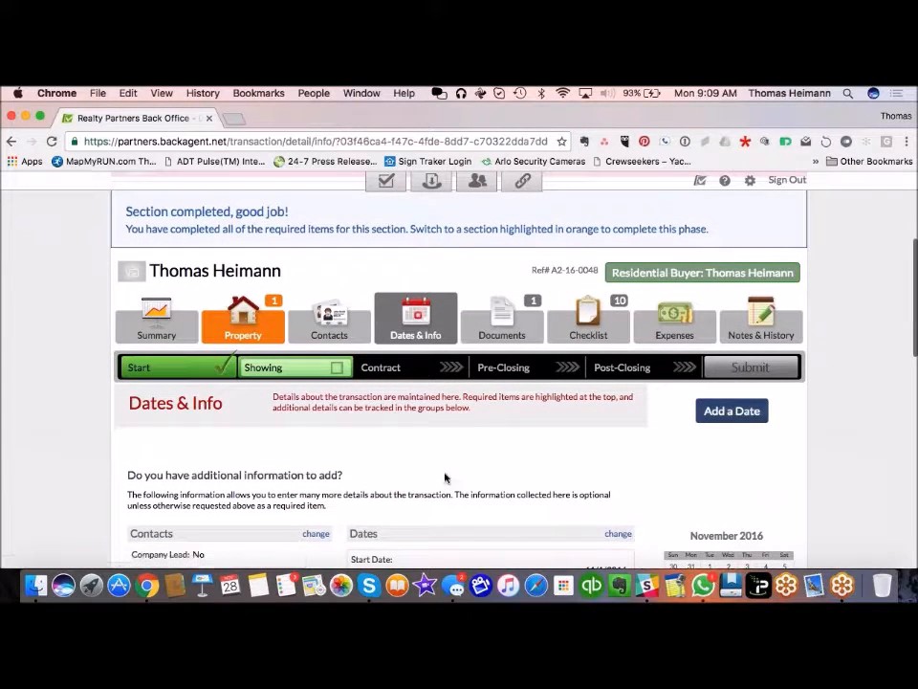
left_click(505, 330)
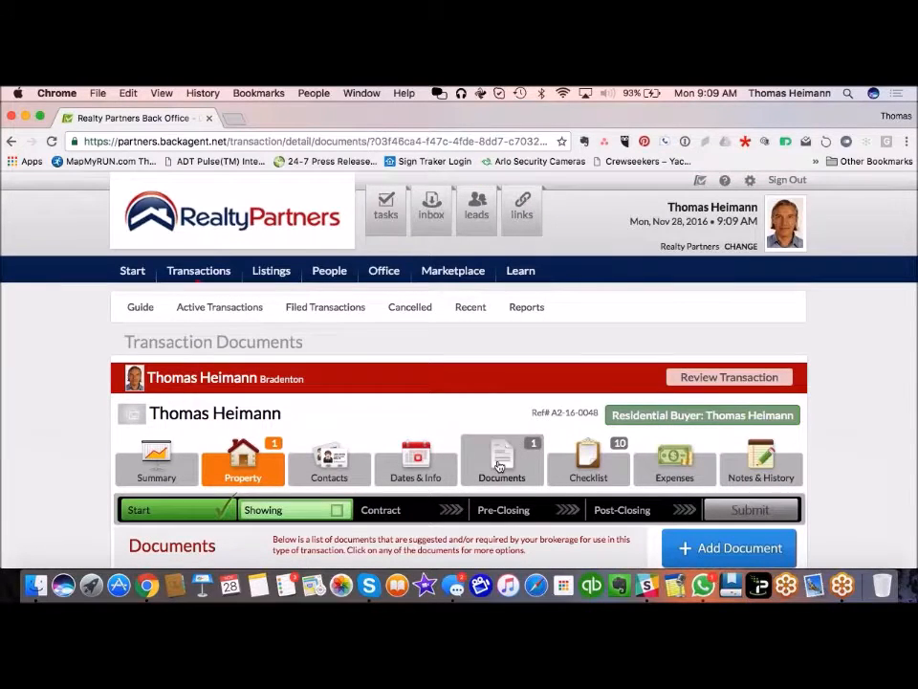
scroll(499, 466, "down", 10)
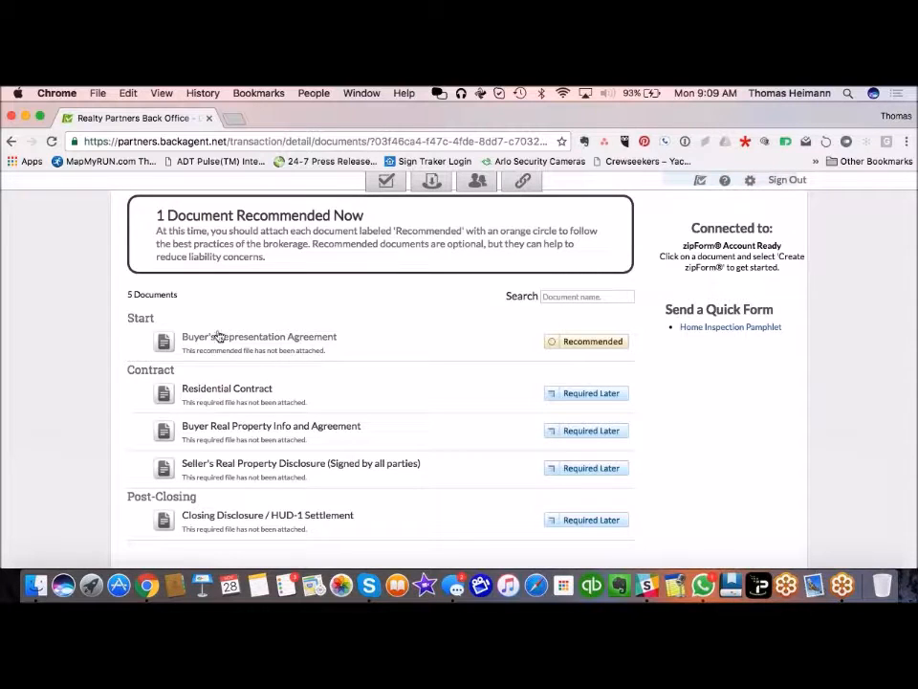
scroll(219, 349, "down", 2)
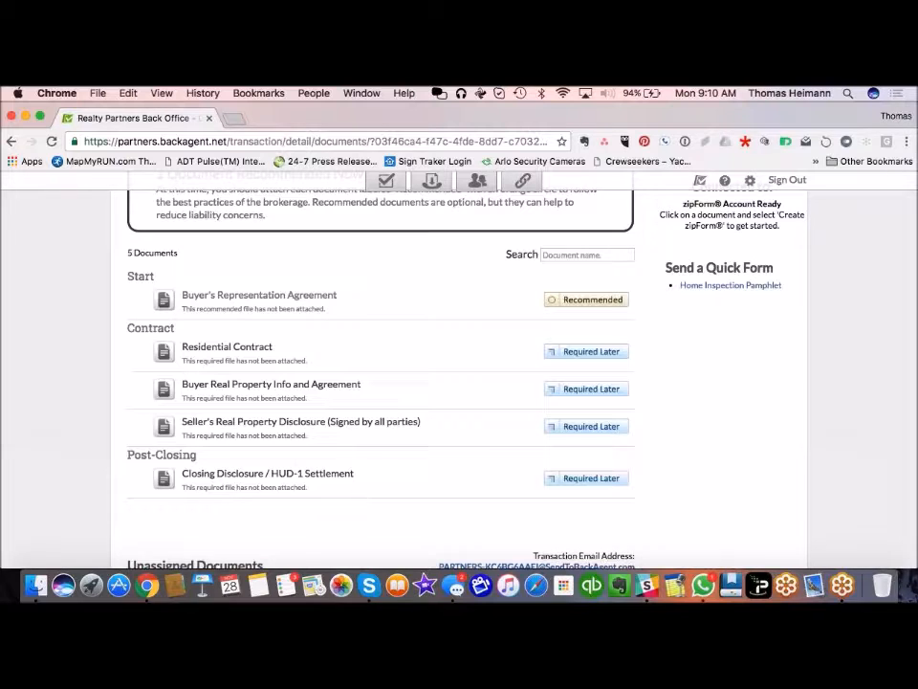
scroll(328, 429, "up", 4)
scroll(331, 431, "up", 1)
scroll(331, 430, "down", 2)
scroll(330, 431, "up", 1)
scroll(329, 431, "up", 1)
scroll(416, 493, "down", 1)
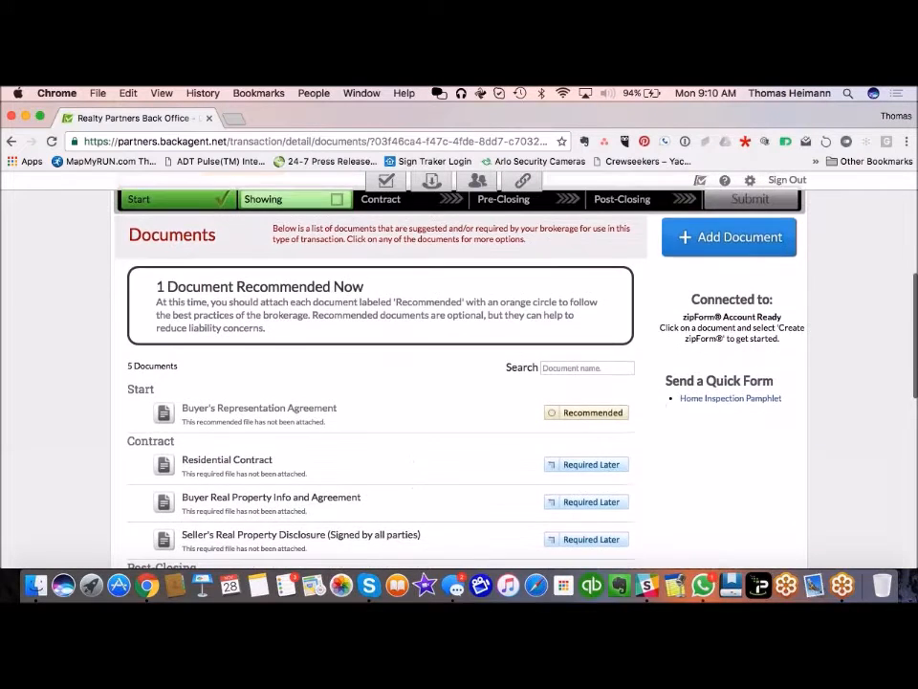
scroll(416, 494, "down", 1)
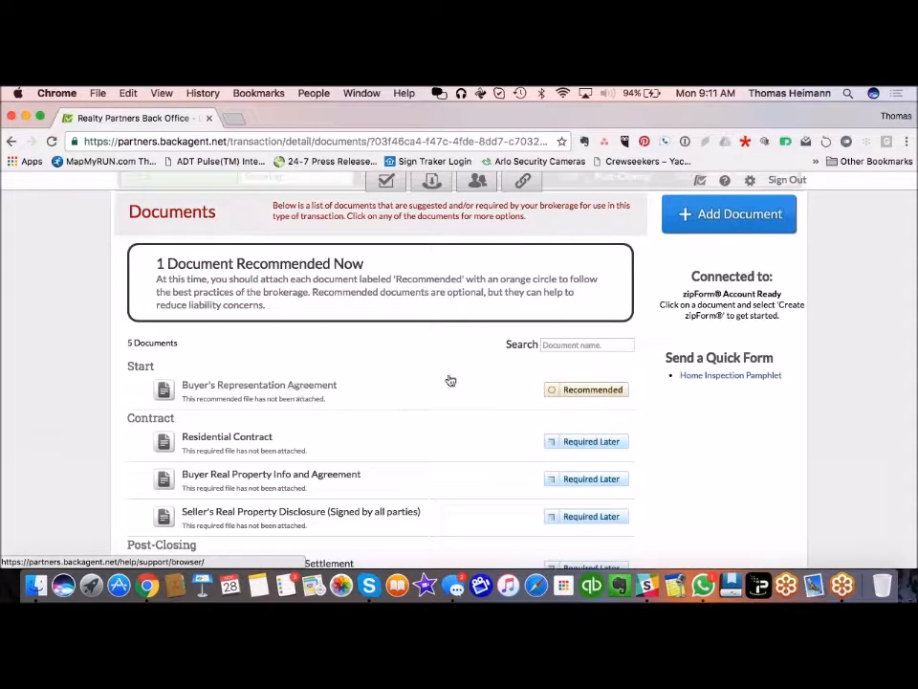
Step: Choose Attach Document from the Buyer's Representation Agreement Recommended badge to reach the upload options
left_click(593, 390)
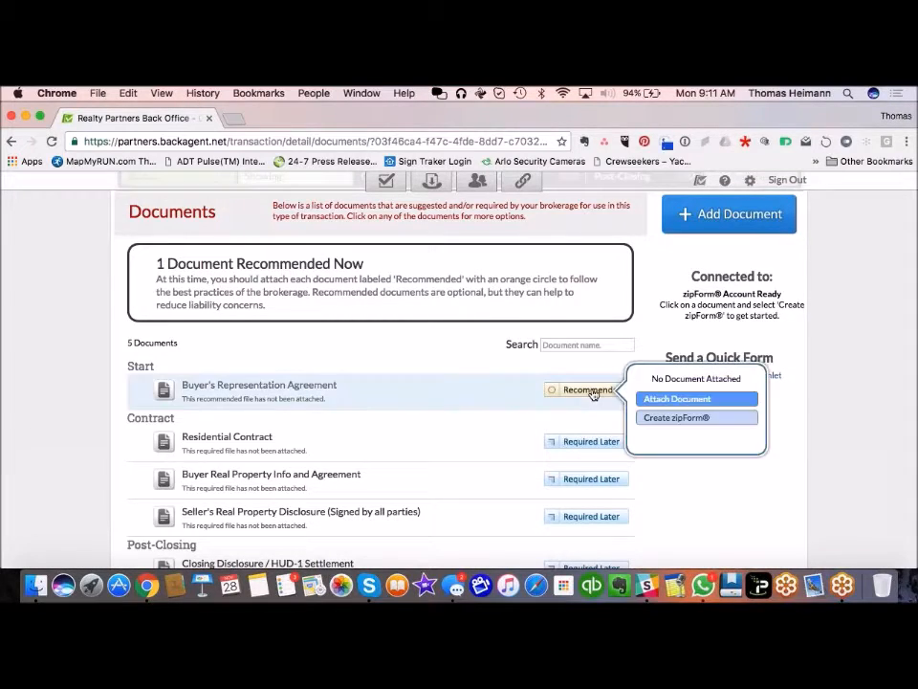
left_click(677, 400)
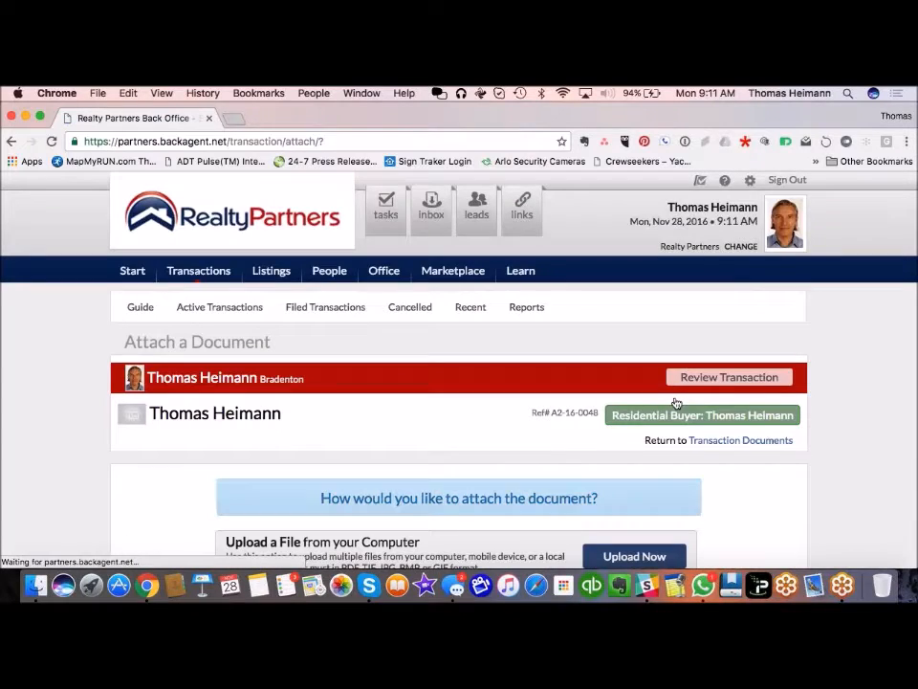
scroll(400, 430, "down", 5)
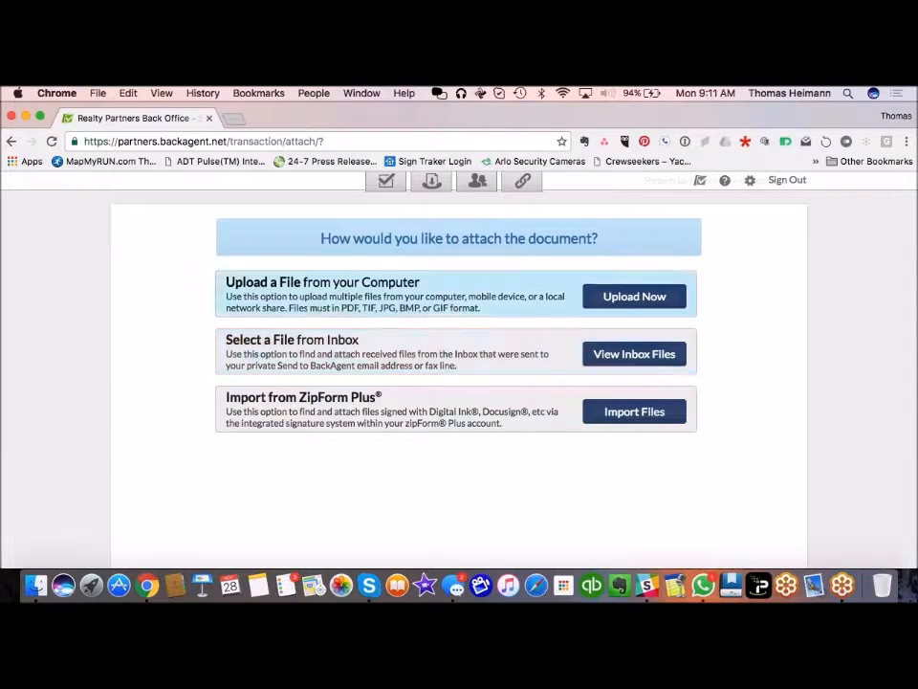
Step: Upload from the computer, browsing Google Drive > RP Agents > RP - Forms & Docs > Contract Docs
left_click(607, 298)
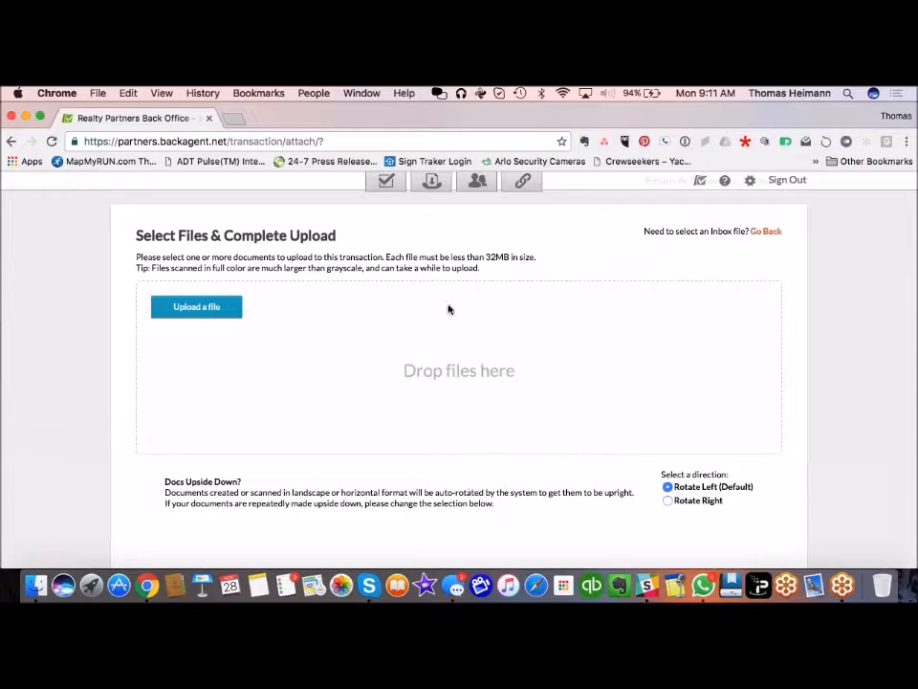
left_click(202, 312)
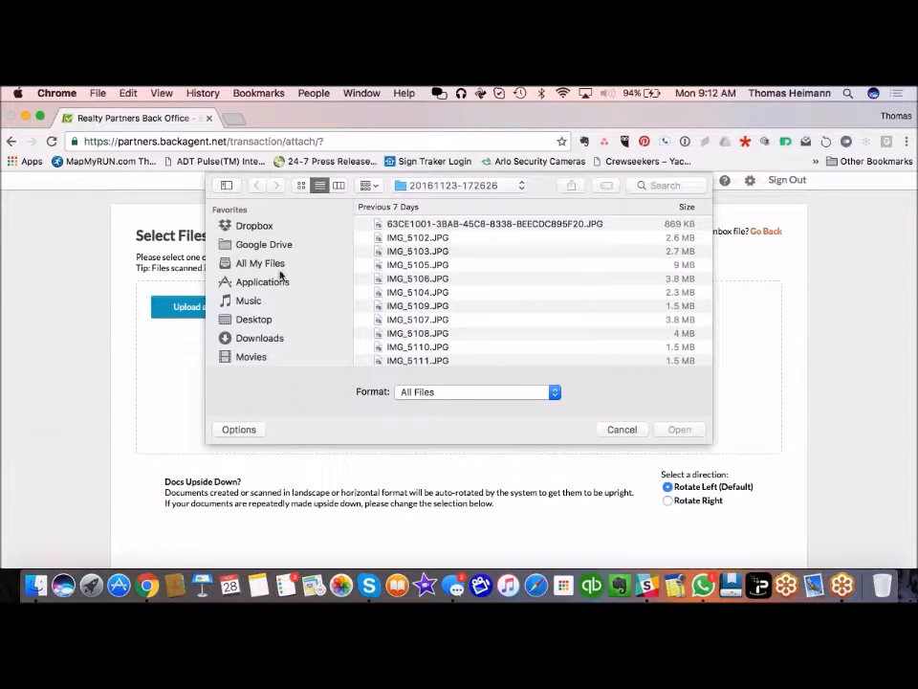
left_click(266, 247)
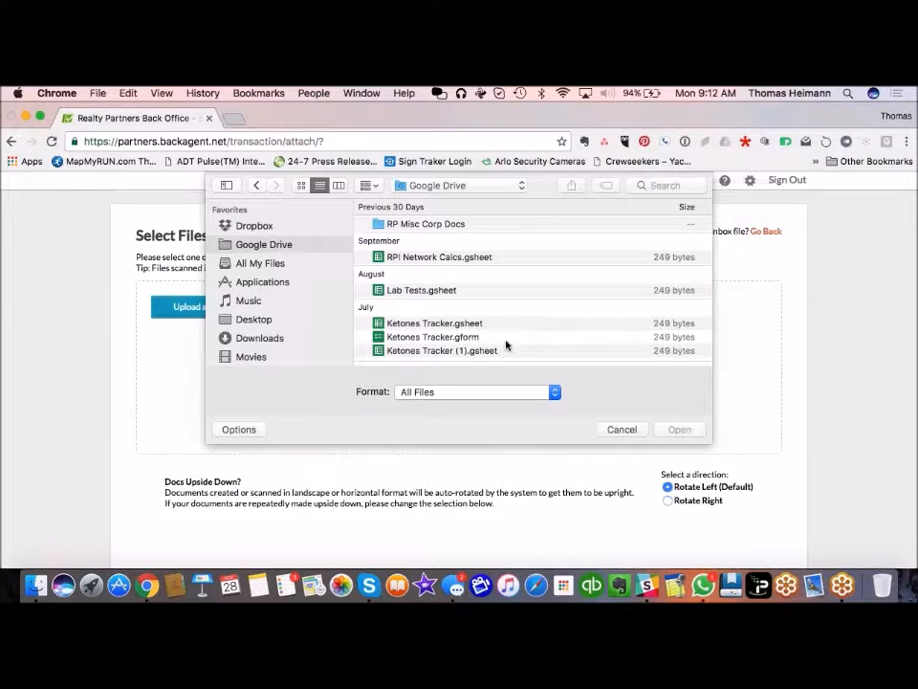
scroll(483, 337, "down", 10)
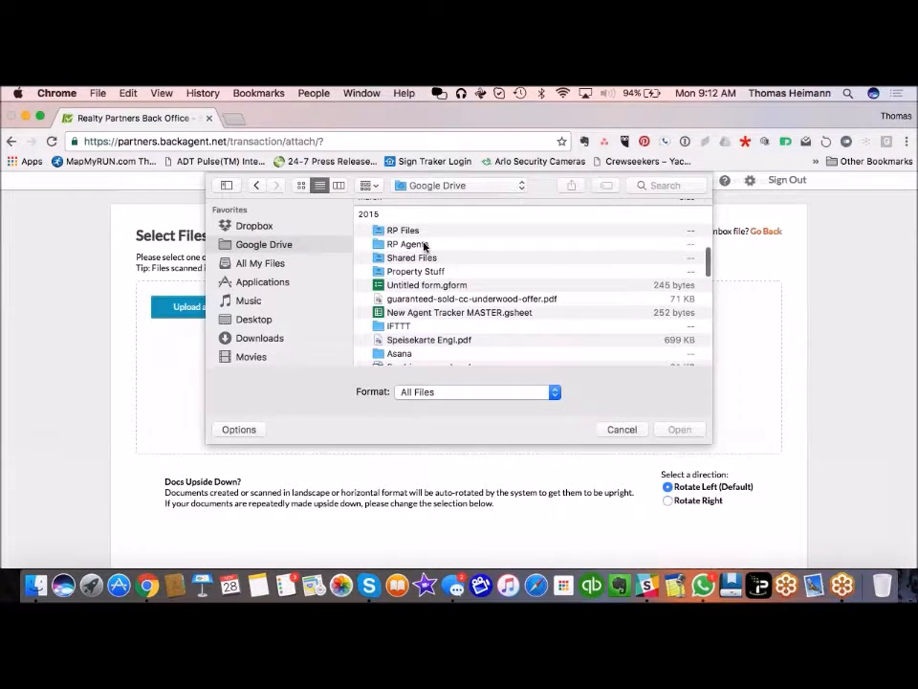
double_click(410, 243)
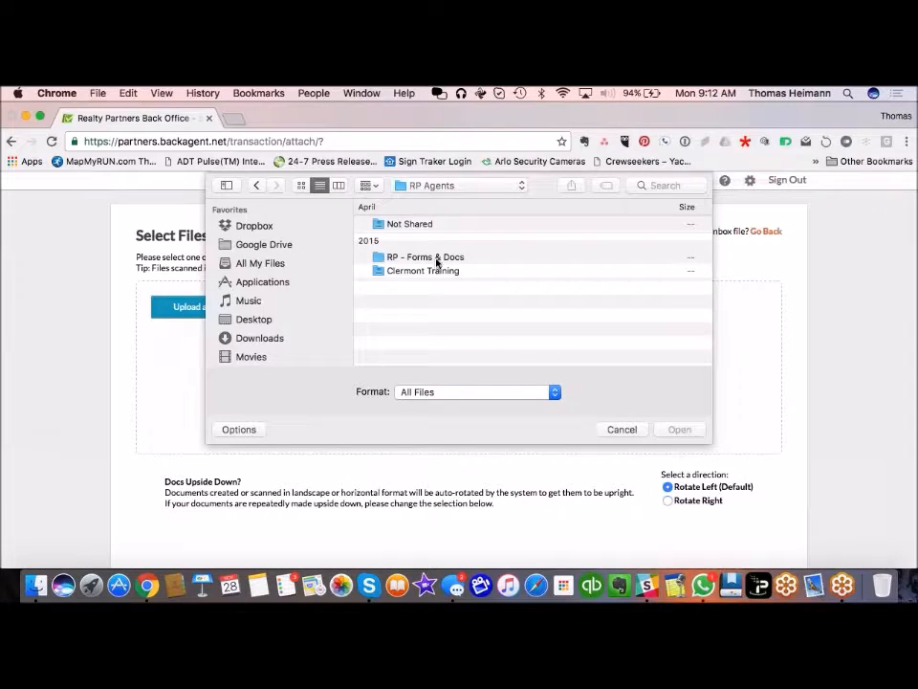
double_click(436, 259)
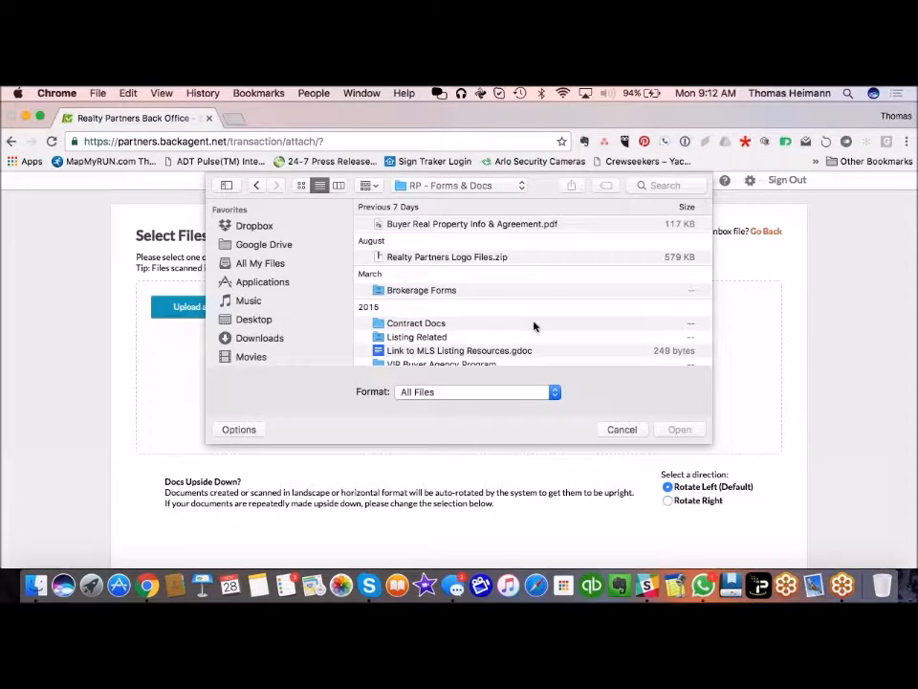
scroll(533, 330, "down", 1)
scroll(522, 320, "down", 1)
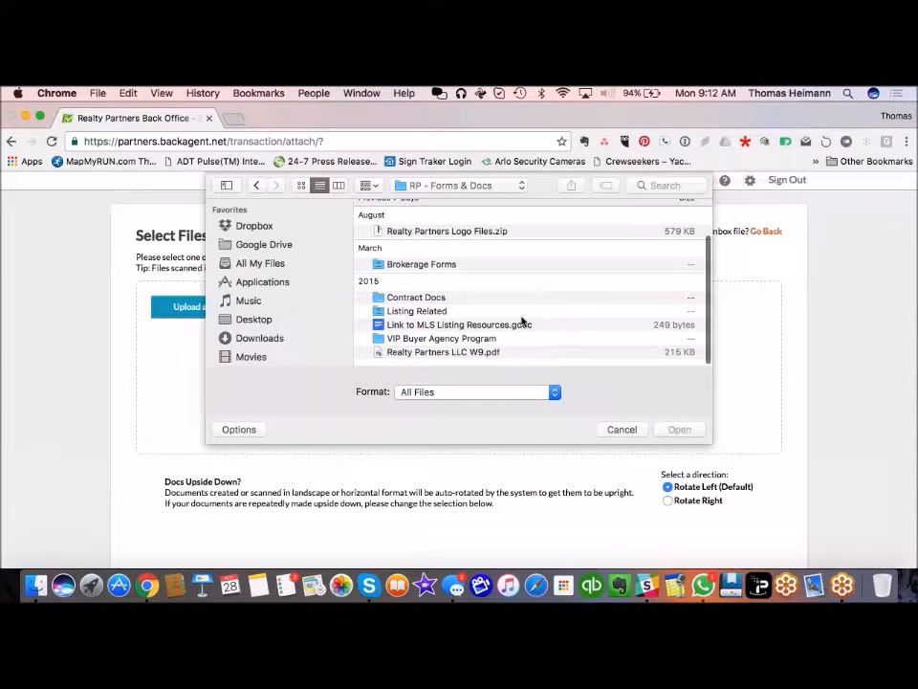
scroll(523, 320, "up", 1)
double_click(517, 303)
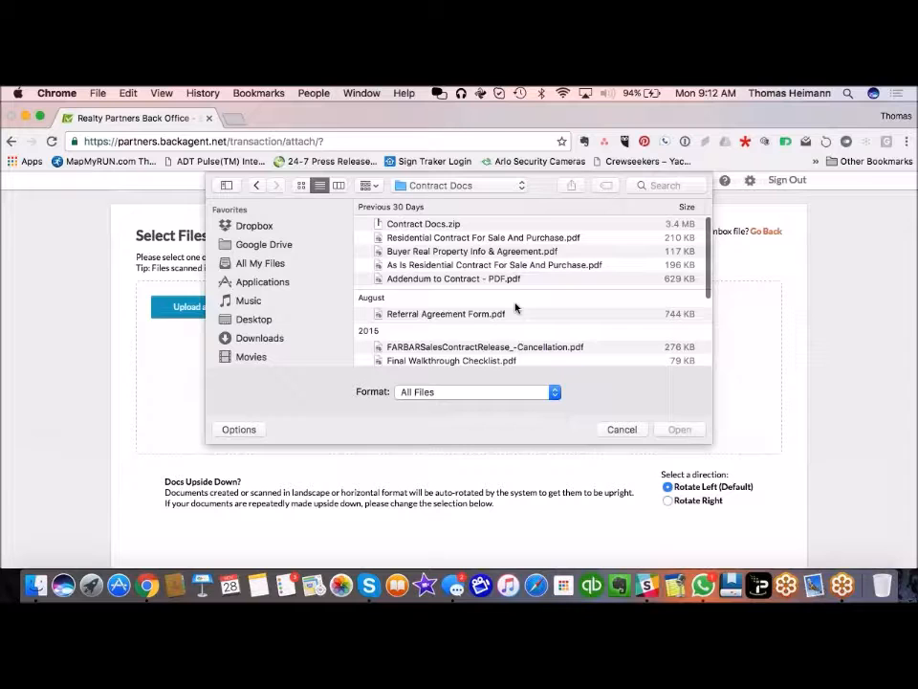
Step: Select Buyer Real Property Info & Agreement.pdf among the Contract Docs PDFs
scroll(516, 306, "down", 5)
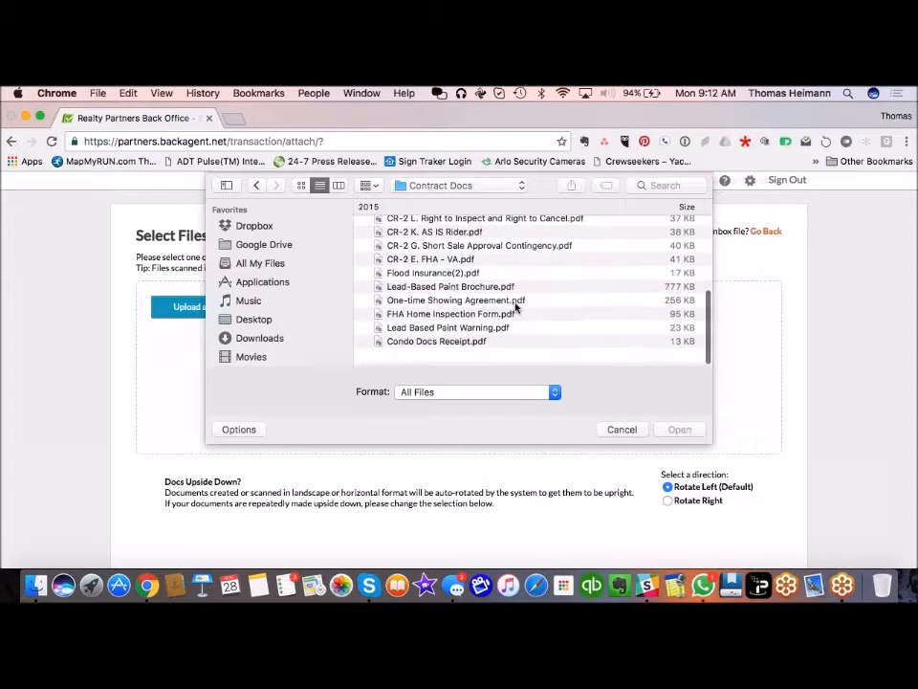
scroll(515, 306, "up", 3)
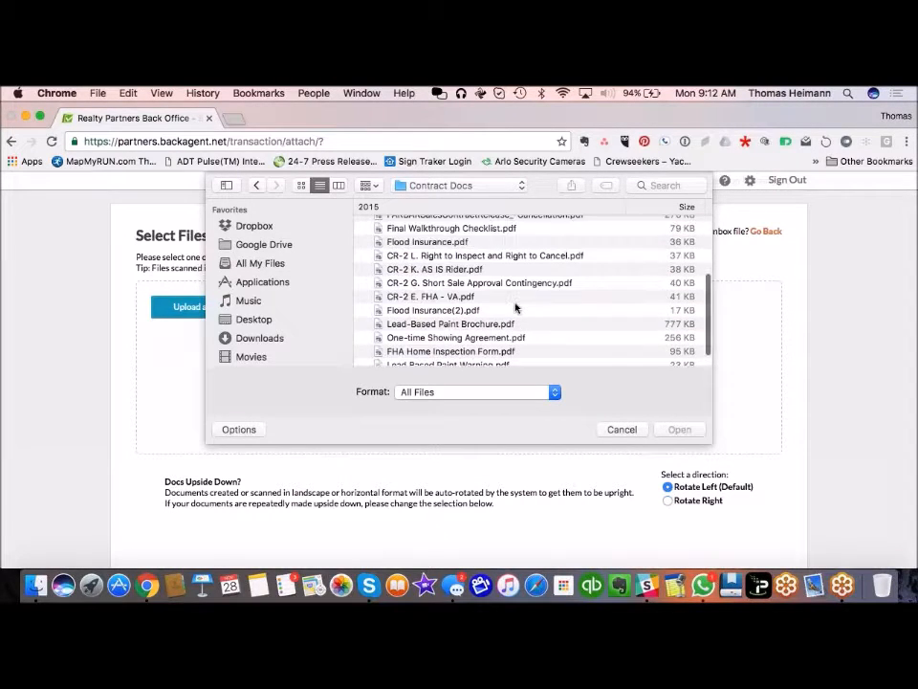
scroll(515, 306, "up", 5)
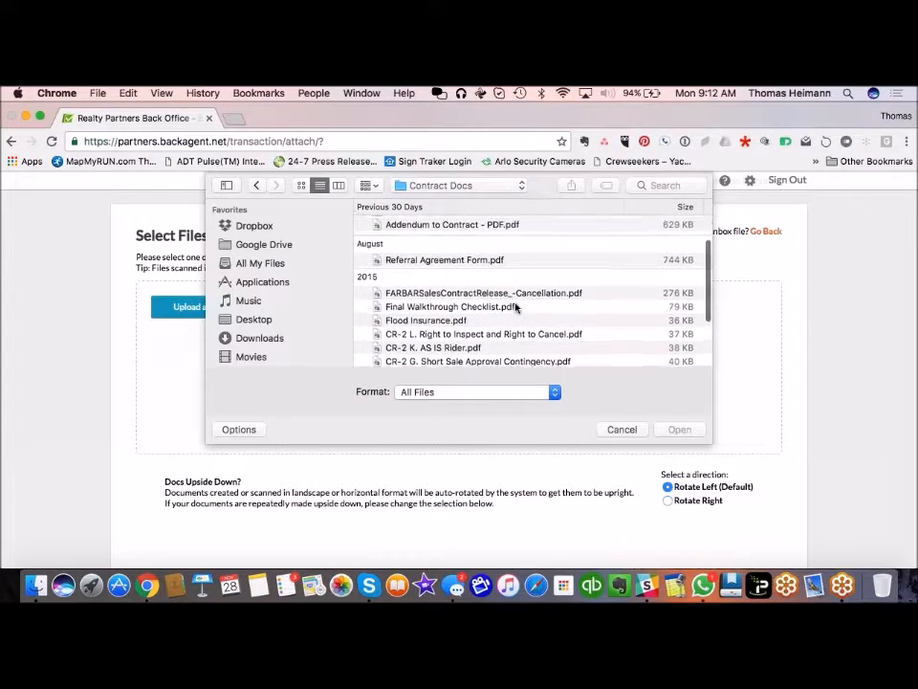
scroll(516, 307, "right", 1)
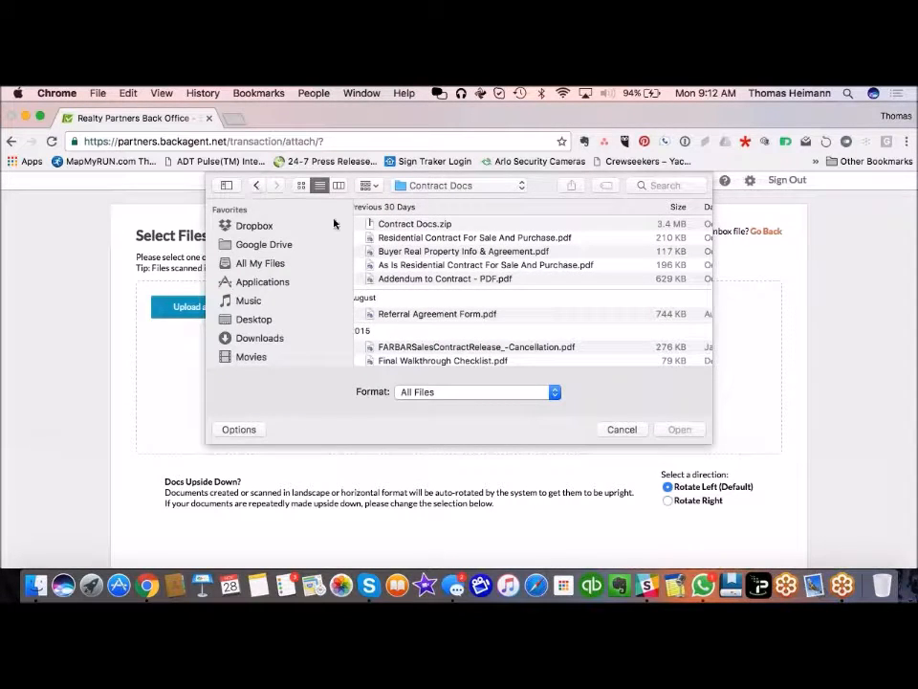
left_click(462, 253)
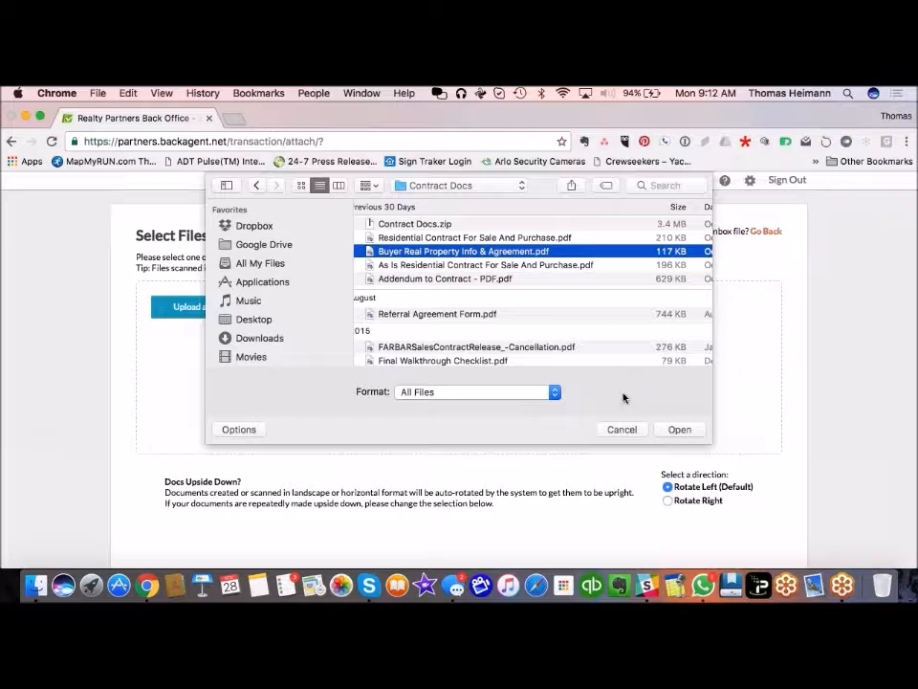
left_click(533, 265, "super")
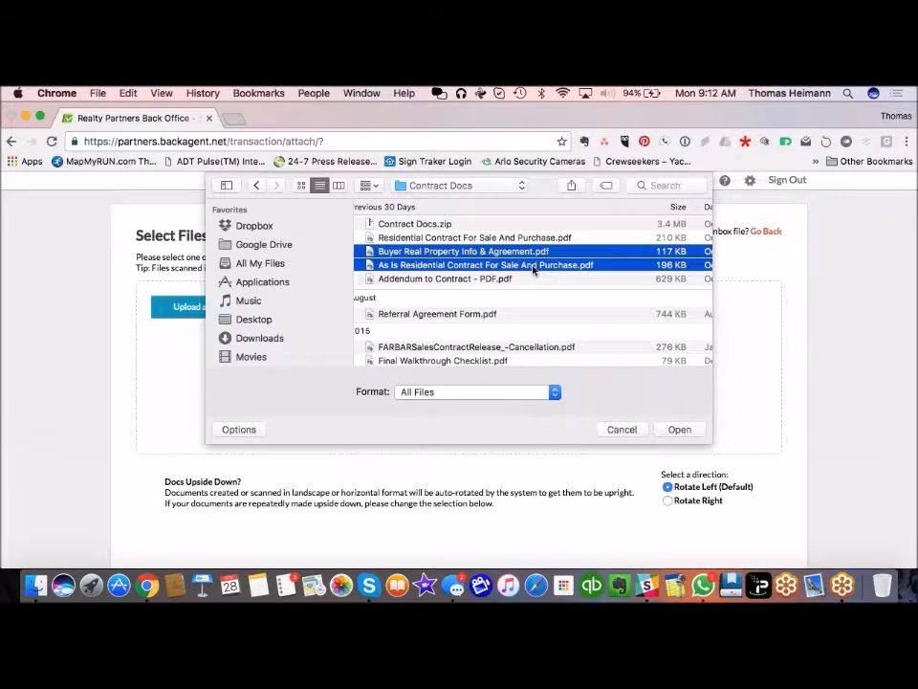
left_click(523, 279, "super")
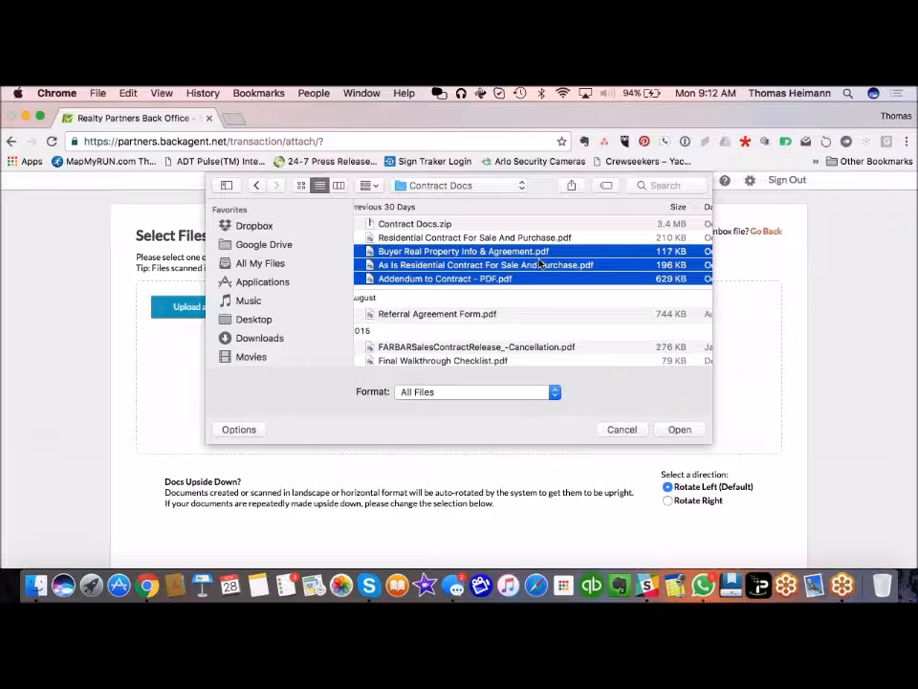
left_click(550, 253)
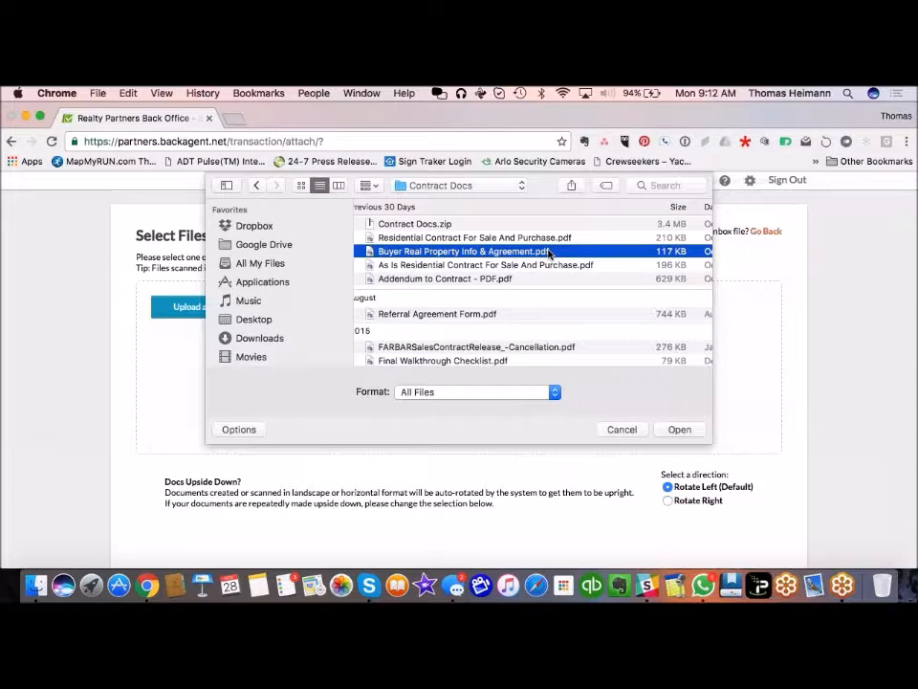
Step: Upload the Buyer Real Property PDF and preview its pages 1 and 2
left_click(671, 433)
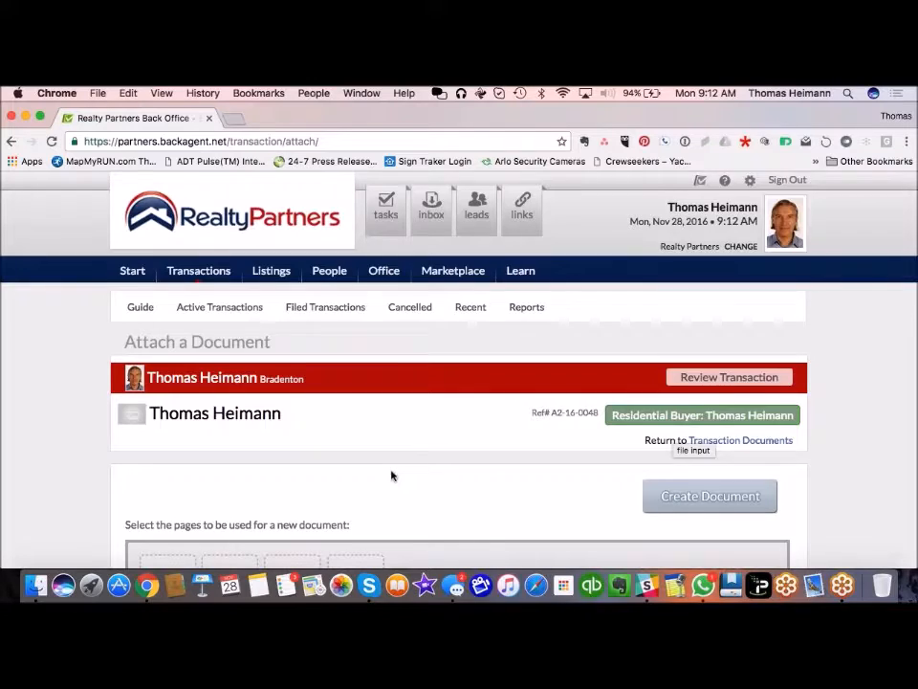
scroll(390, 475, "down", 5)
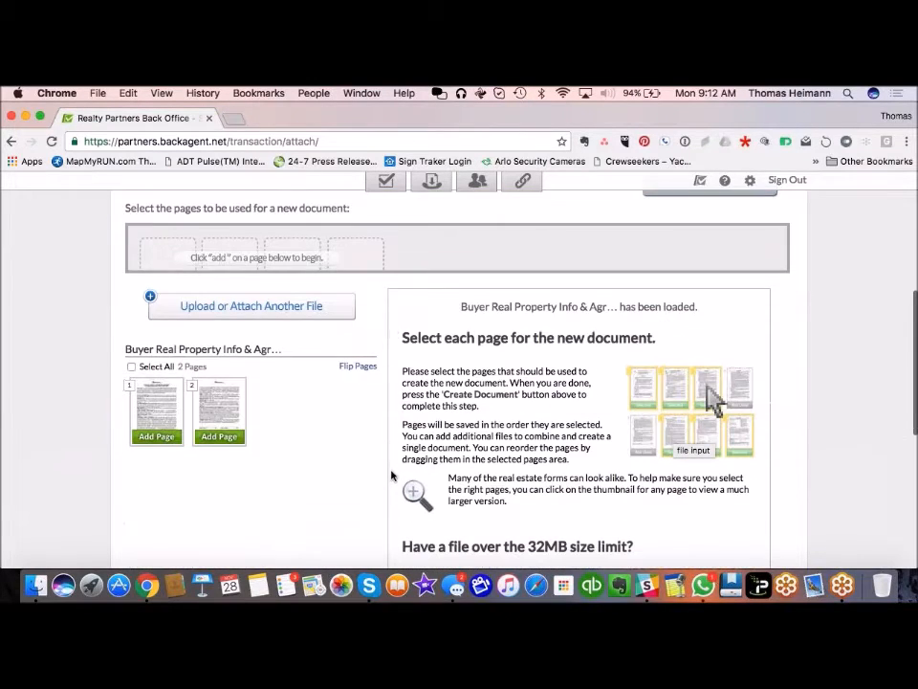
left_click(165, 404)
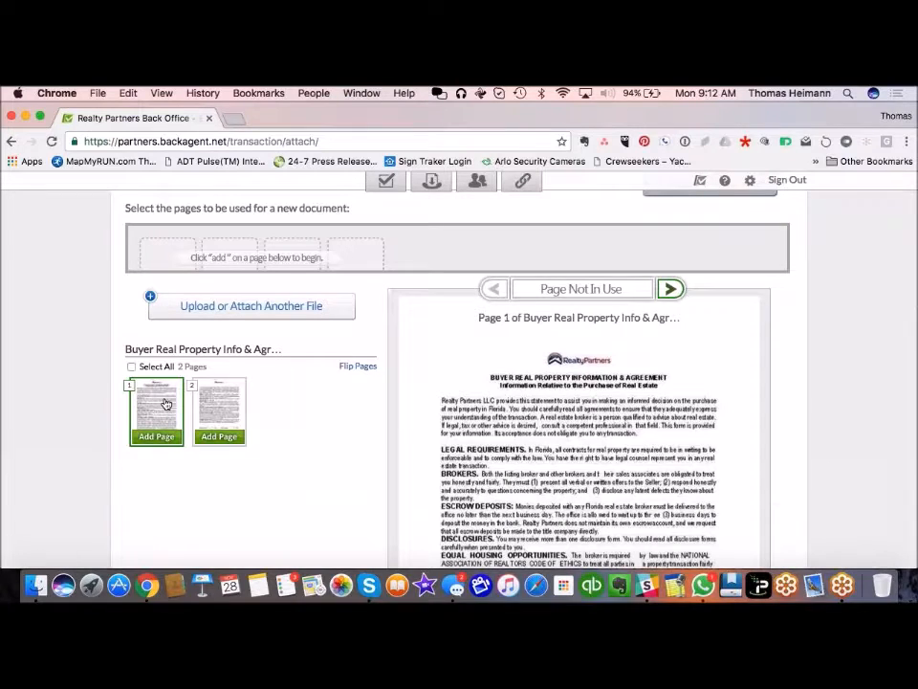
left_click(224, 409)
left_click(173, 410)
left_click(228, 403)
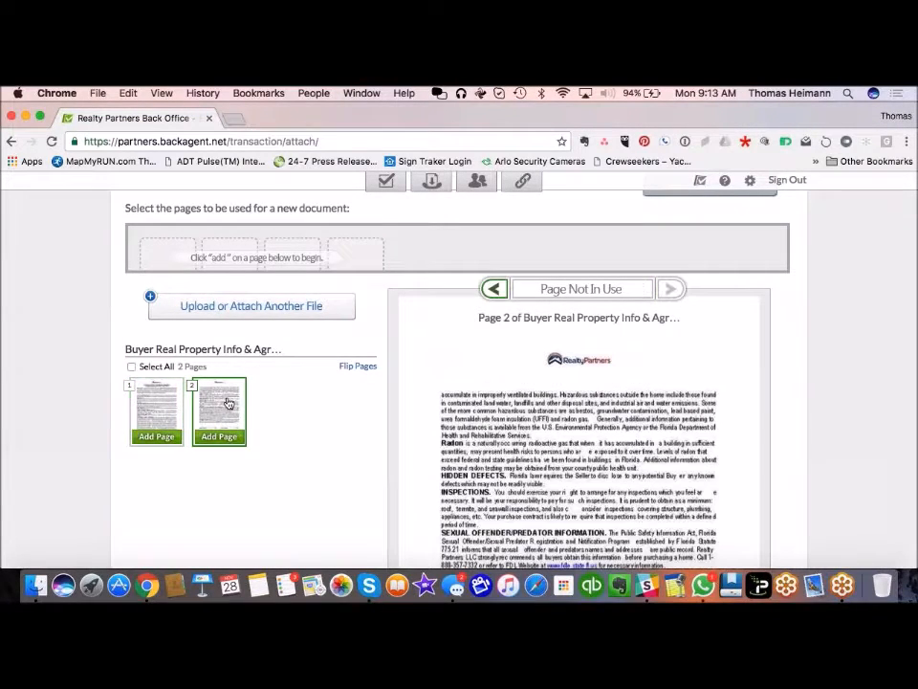
left_click(160, 409)
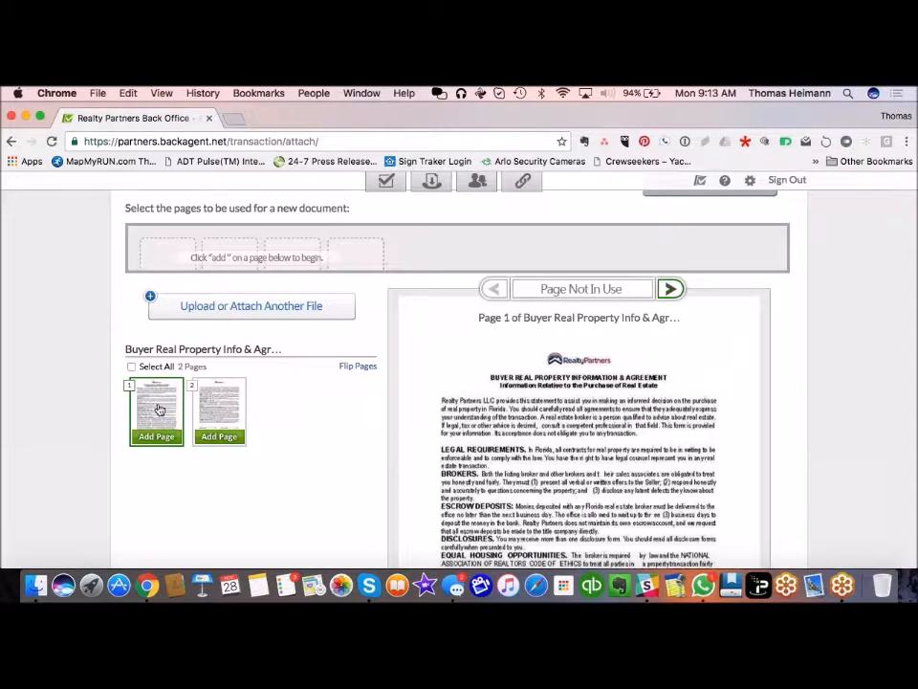
Step: Include both pages and create the new document
left_click(131, 367)
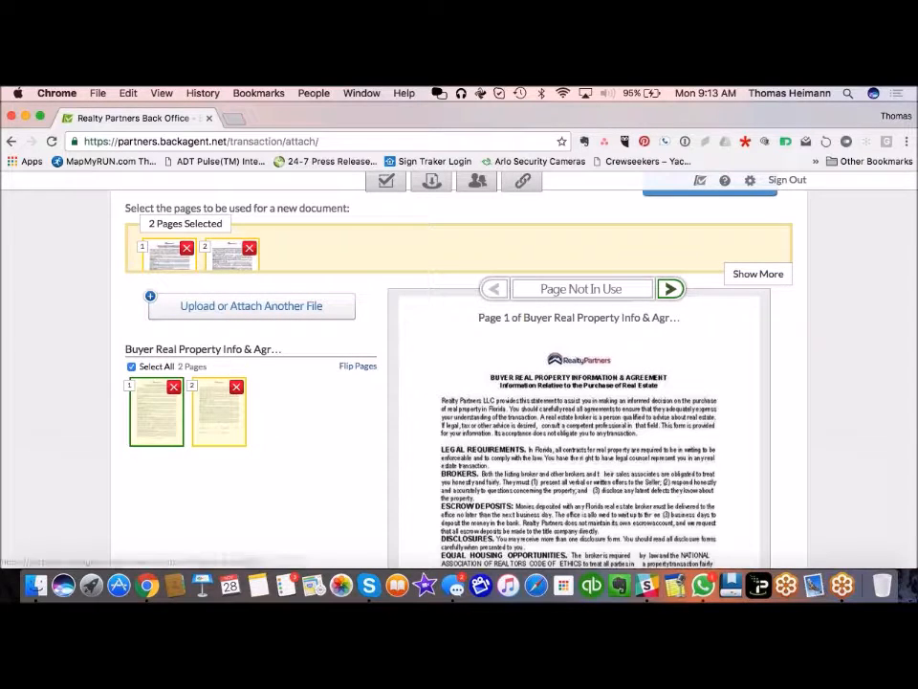
left_click(250, 251)
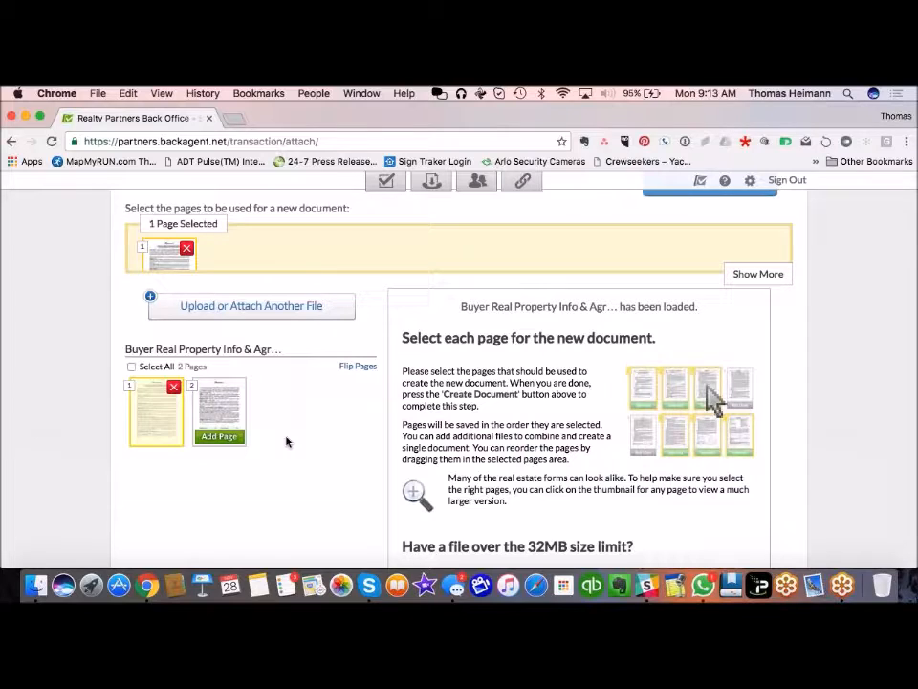
left_click(132, 367)
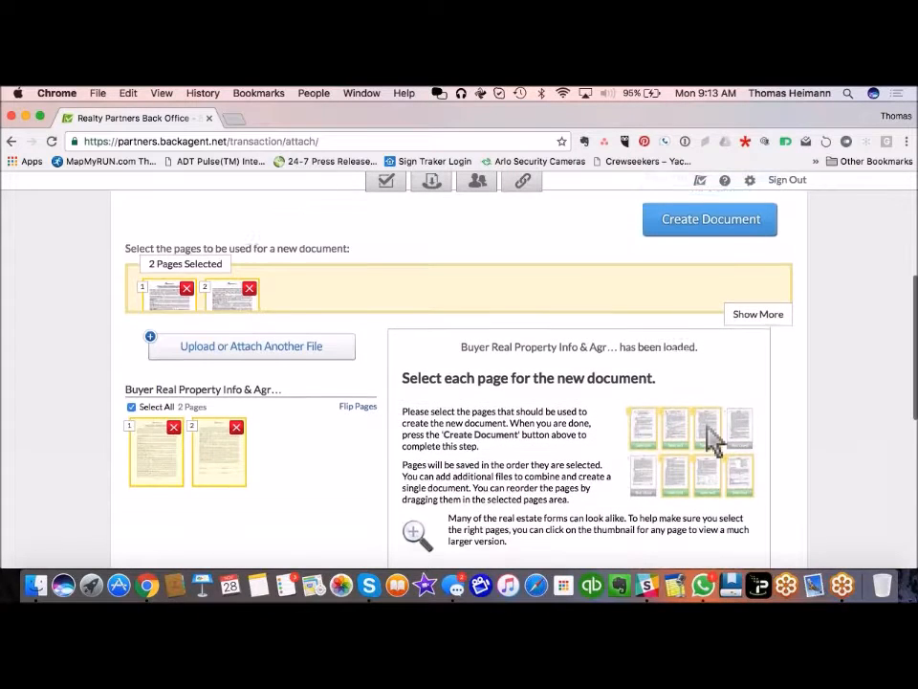
left_click(685, 231)
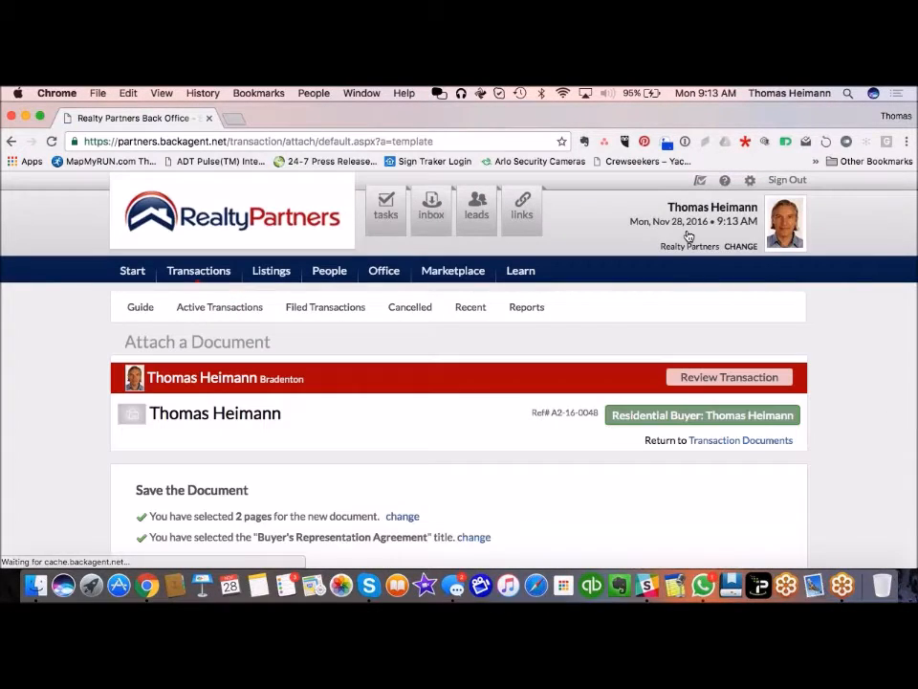
Step: Save the Buyer's Representation Agreement document to the buyer transaction's Documents
scroll(91, 478, "down", 3)
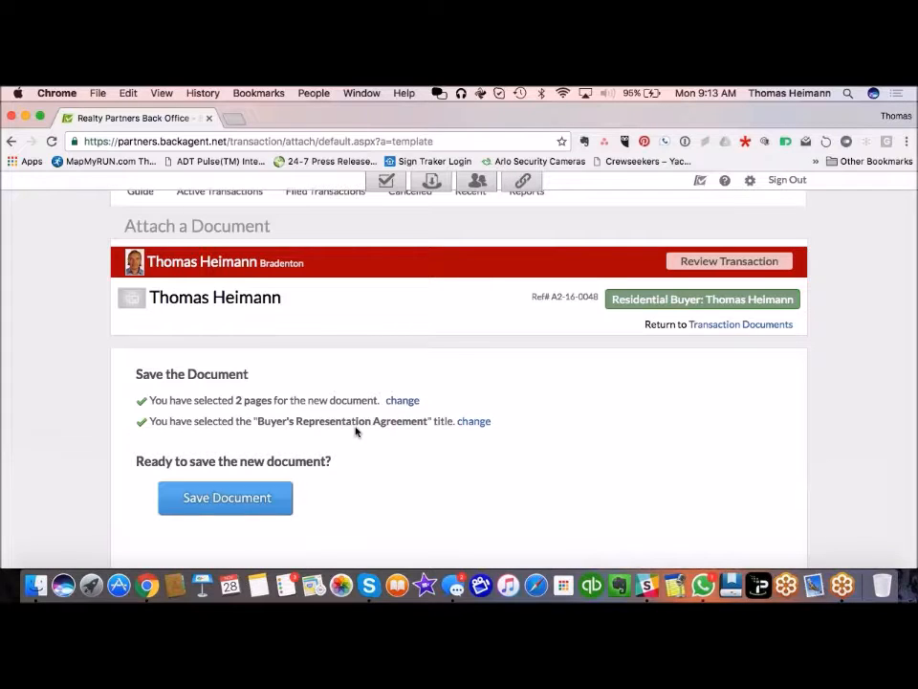
left_click(235, 498)
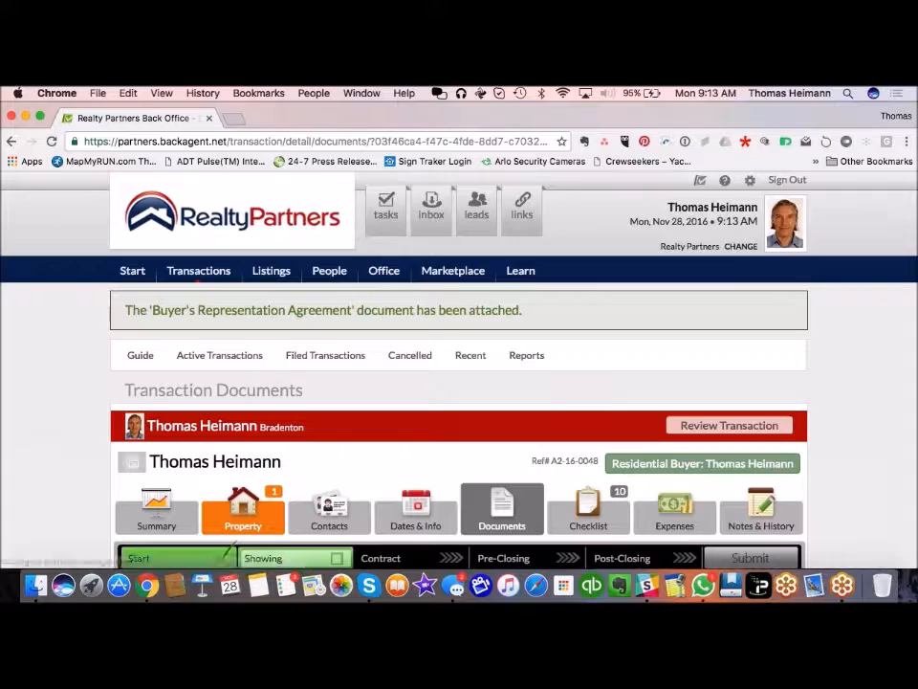
Step: Scroll down to the Residential Contract entry and bring up its Required Later attach options
scroll(445, 360, "down", 4)
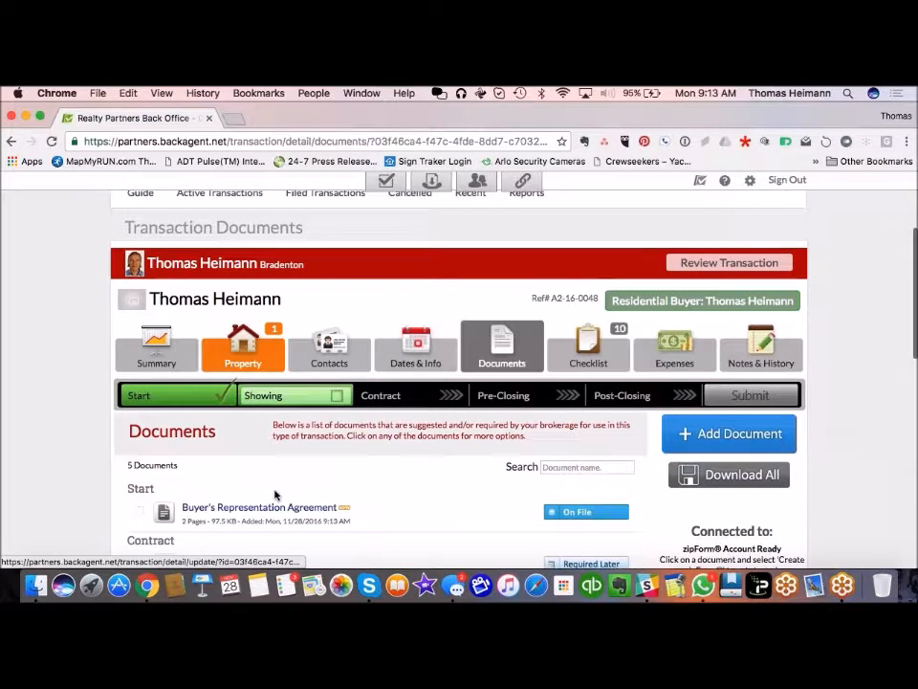
scroll(274, 494, "down", 5)
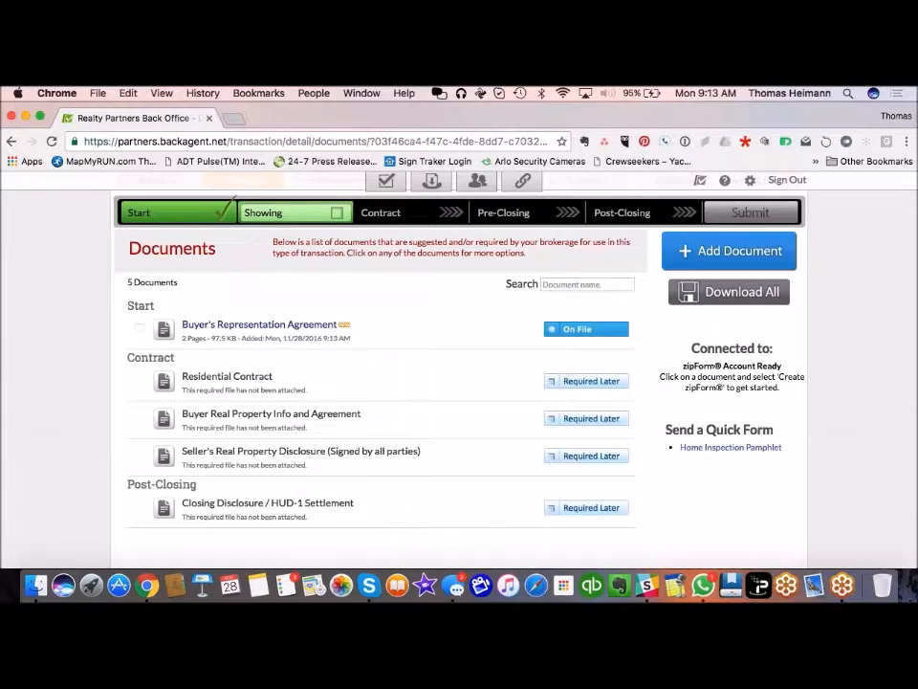
left_click(587, 382)
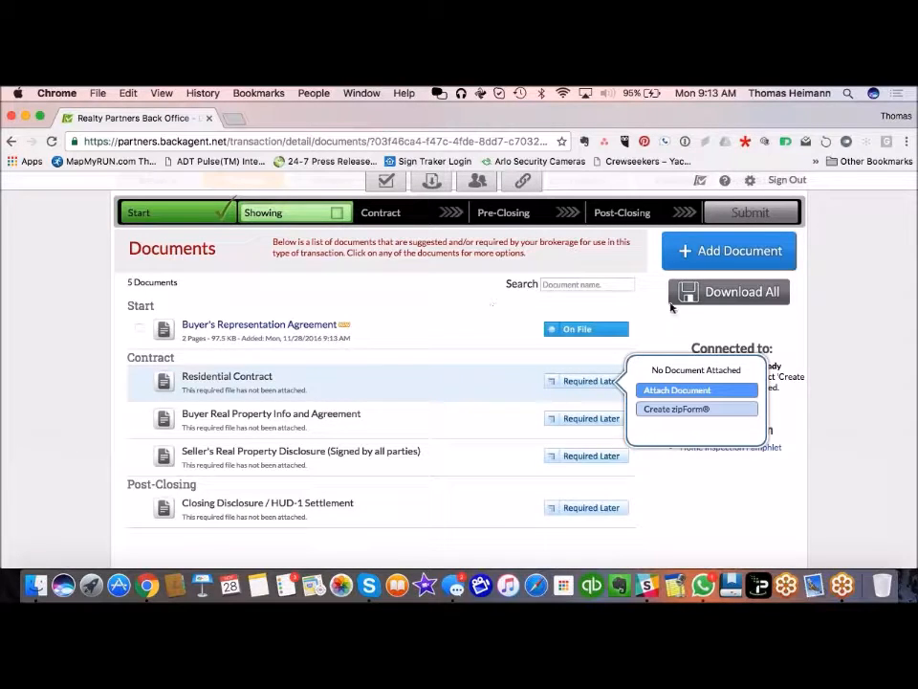
Step: Upload the Residential Contract For Sale And Purchase, Addendum to Contract and Referral Agreement Form PDFs
left_click(739, 255)
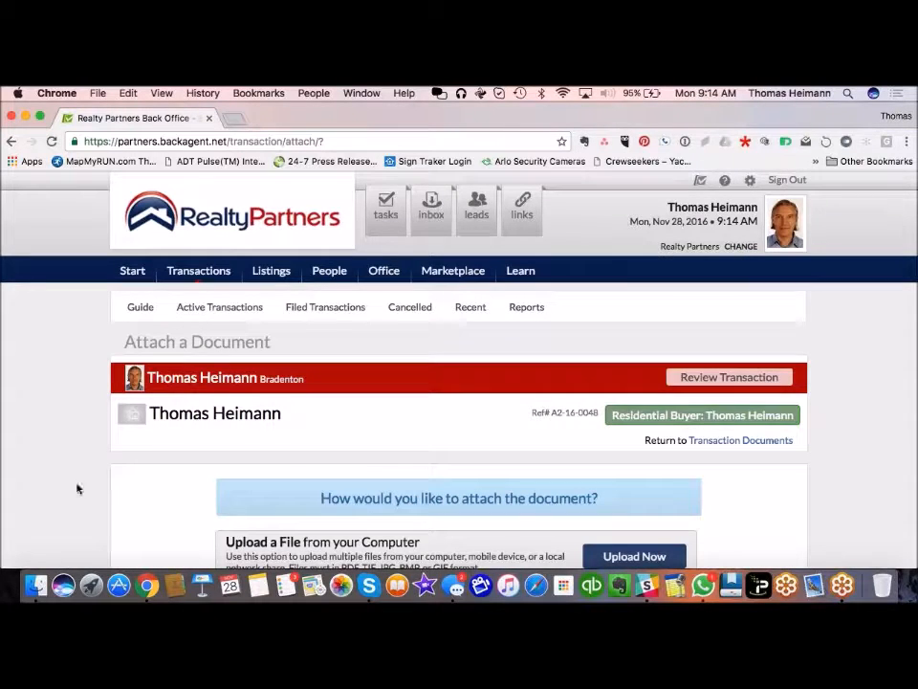
scroll(75, 488, "down", 2)
scroll(74, 488, "down", 3)
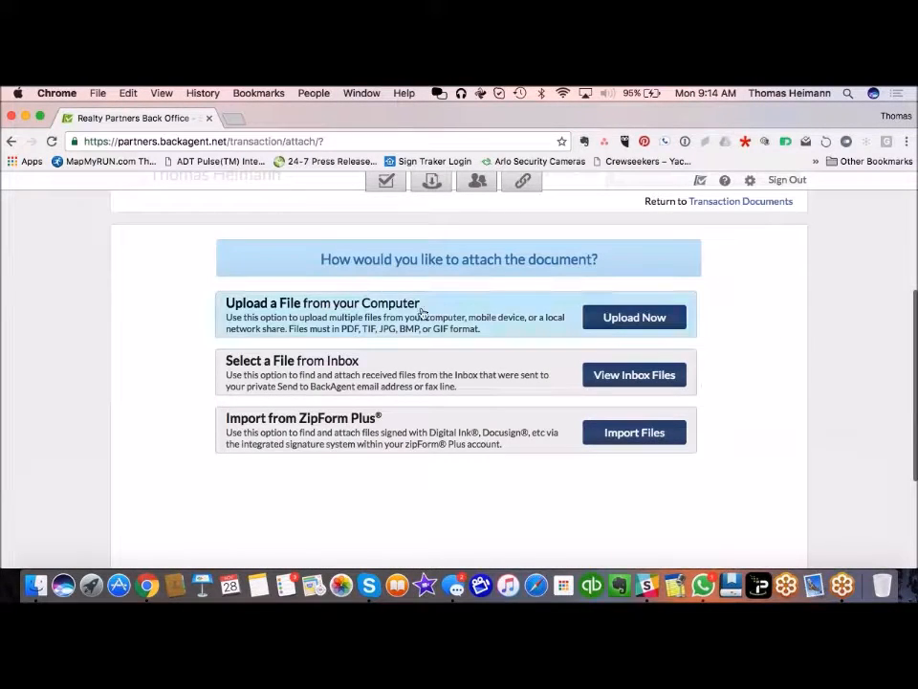
left_click(635, 321)
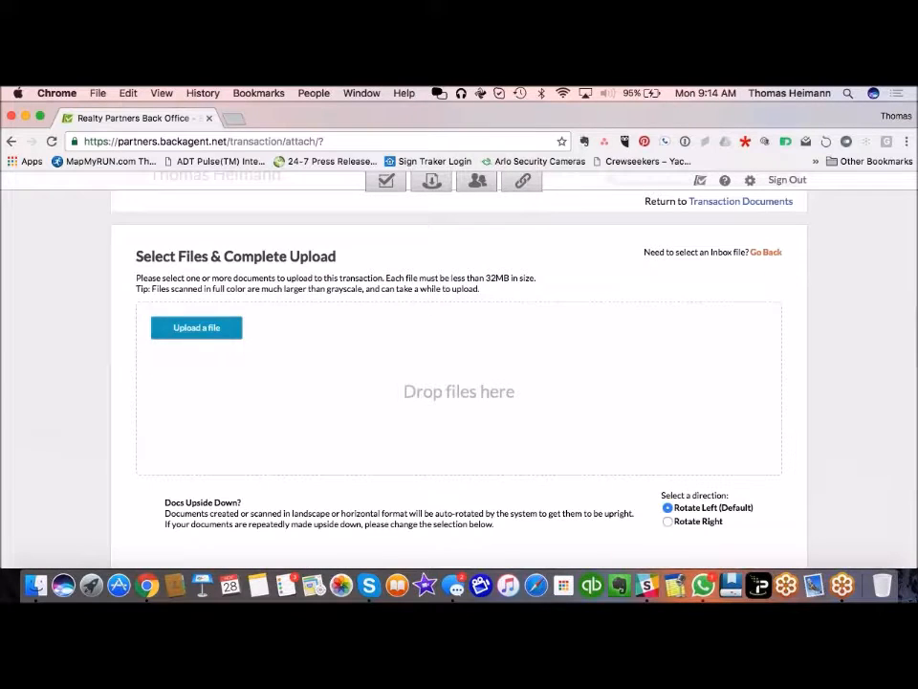
scroll(415, 371, "down", 2)
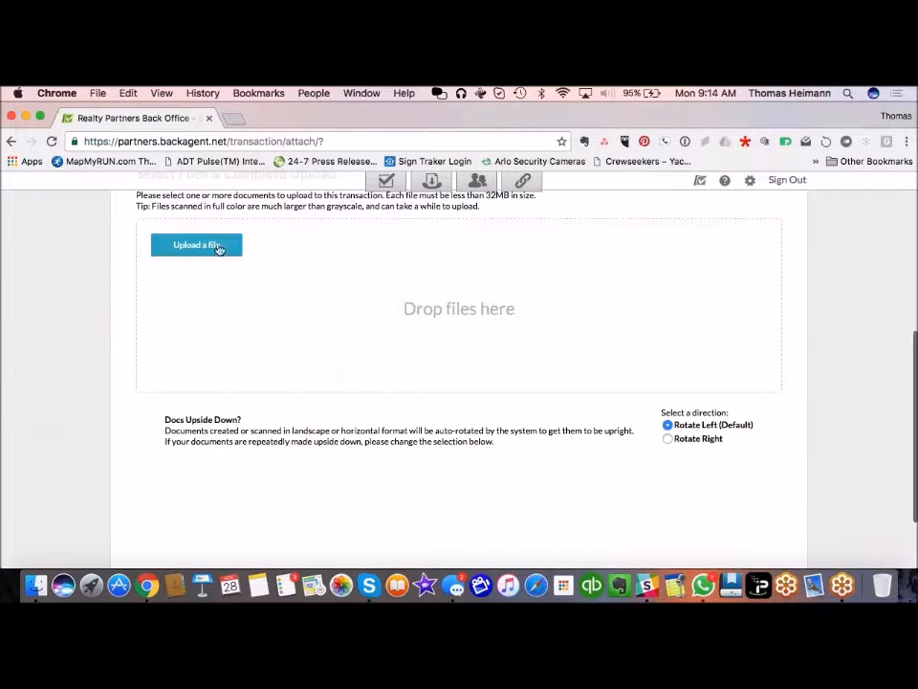
left_click(206, 247)
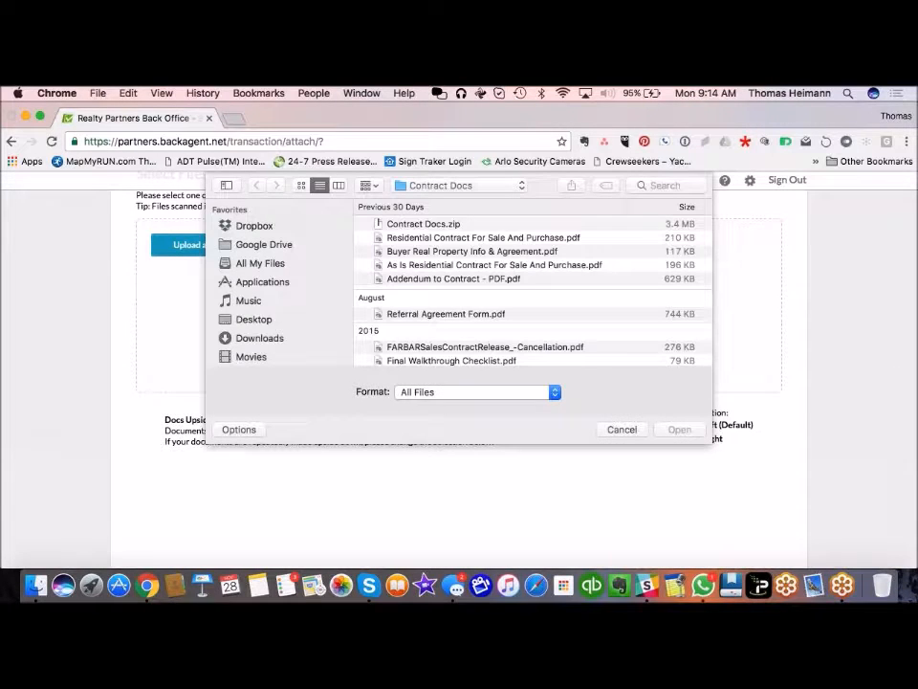
left_click(499, 239)
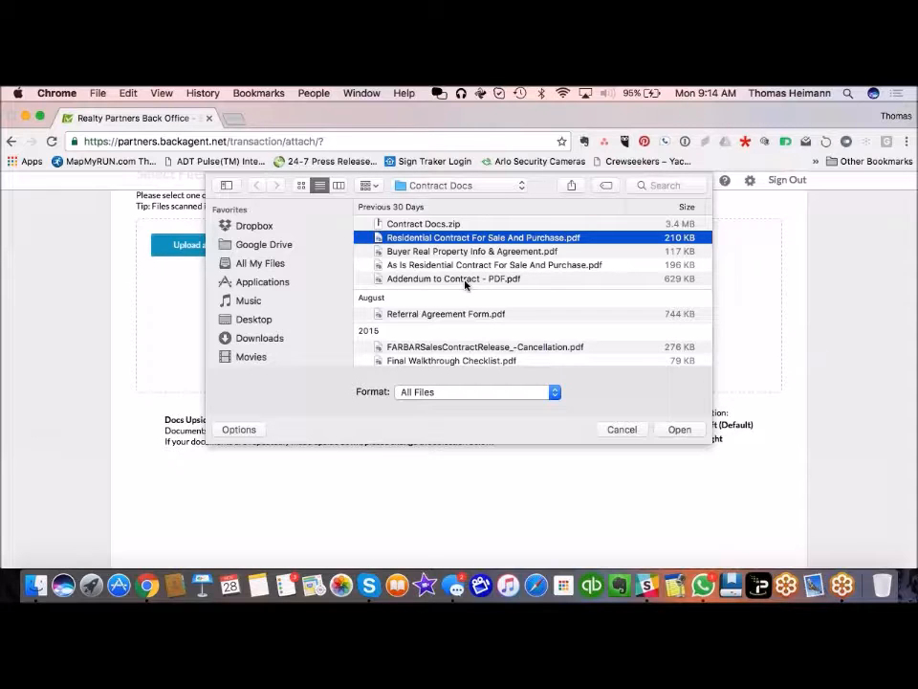
left_click(466, 280, "super")
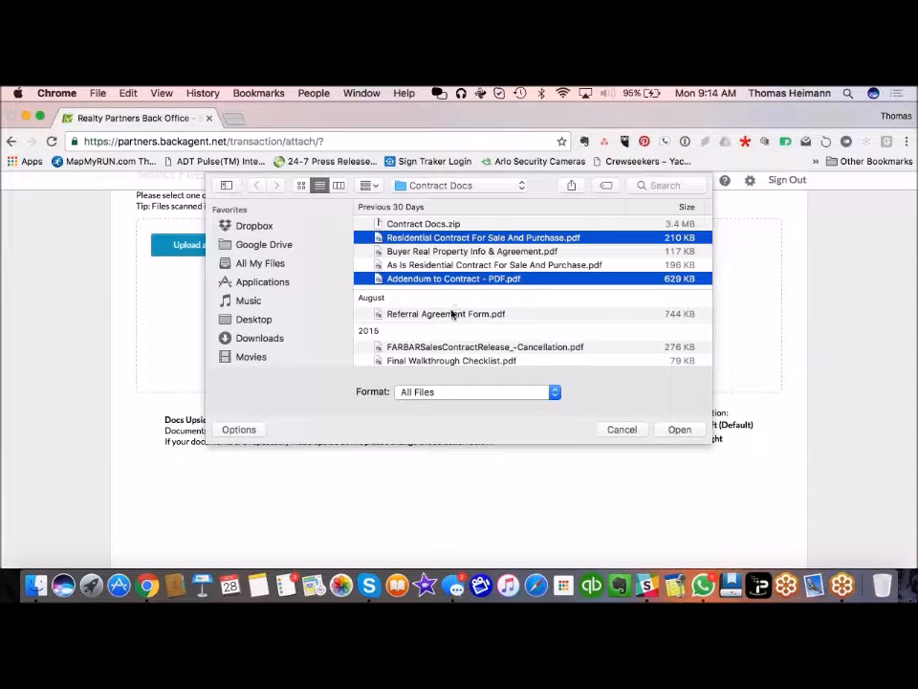
left_click(453, 314, "super")
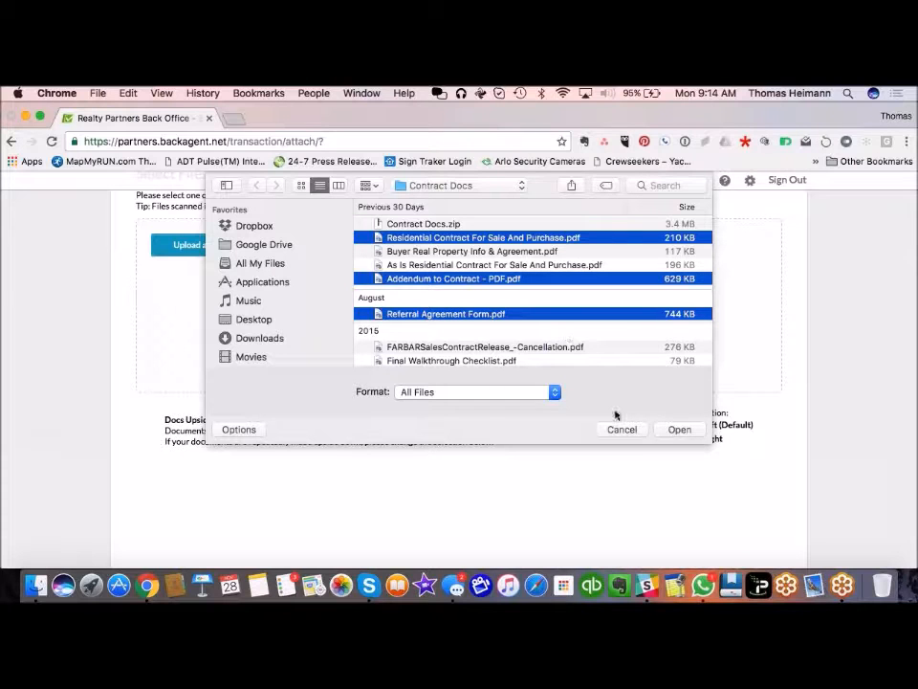
left_click(681, 430)
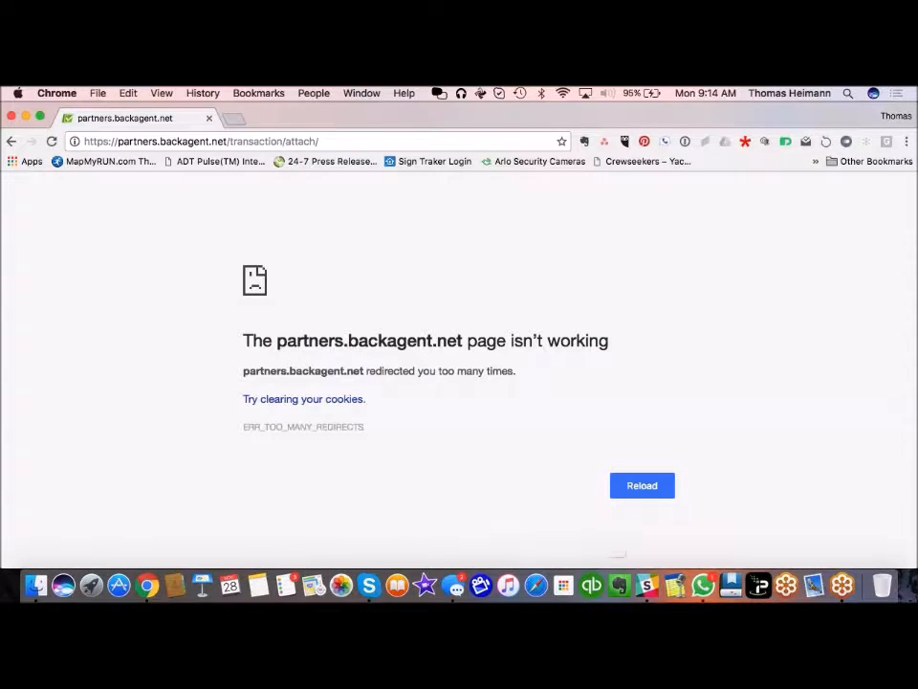
Step: Reload the redirect error page and go back to the attach options
left_click(650, 485)
left_click(13, 142)
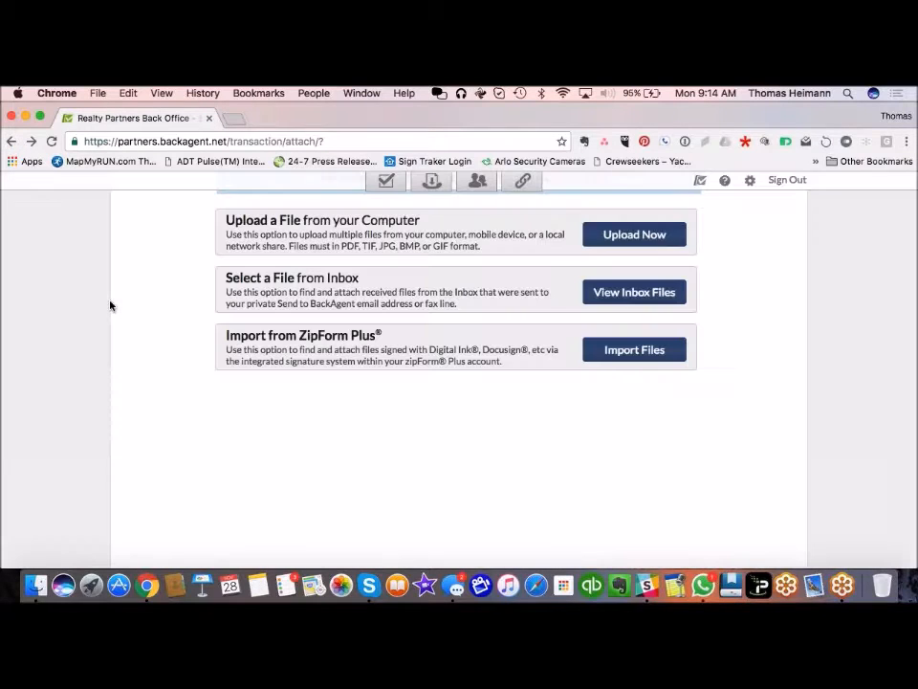
scroll(254, 373, "up", 3)
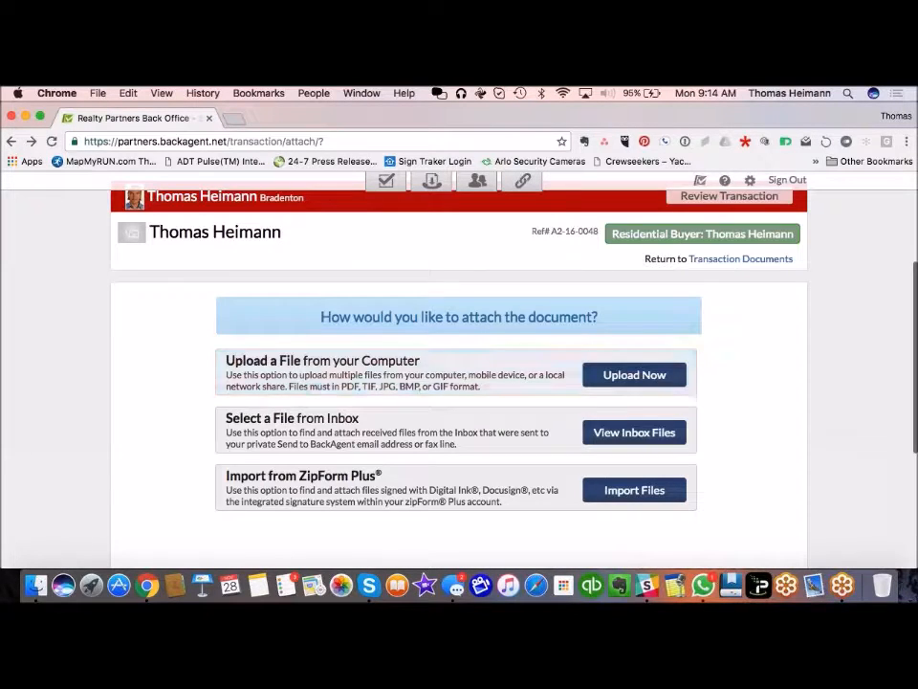
Step: Re-upload the Residential Contract, Addendum to Contract and Referral Agreement Form PDFs
left_click(633, 379)
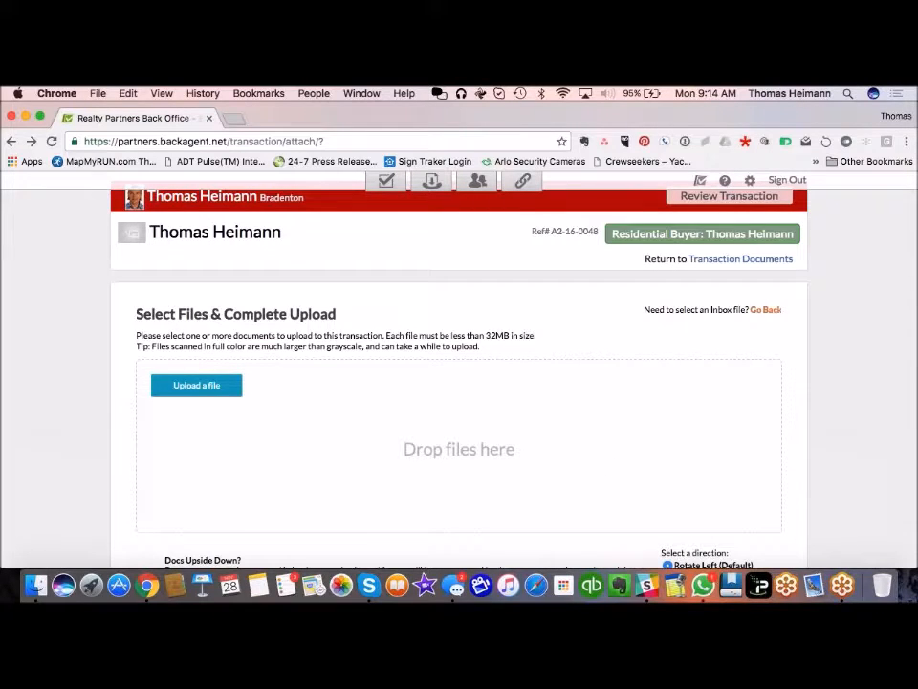
left_click(205, 385)
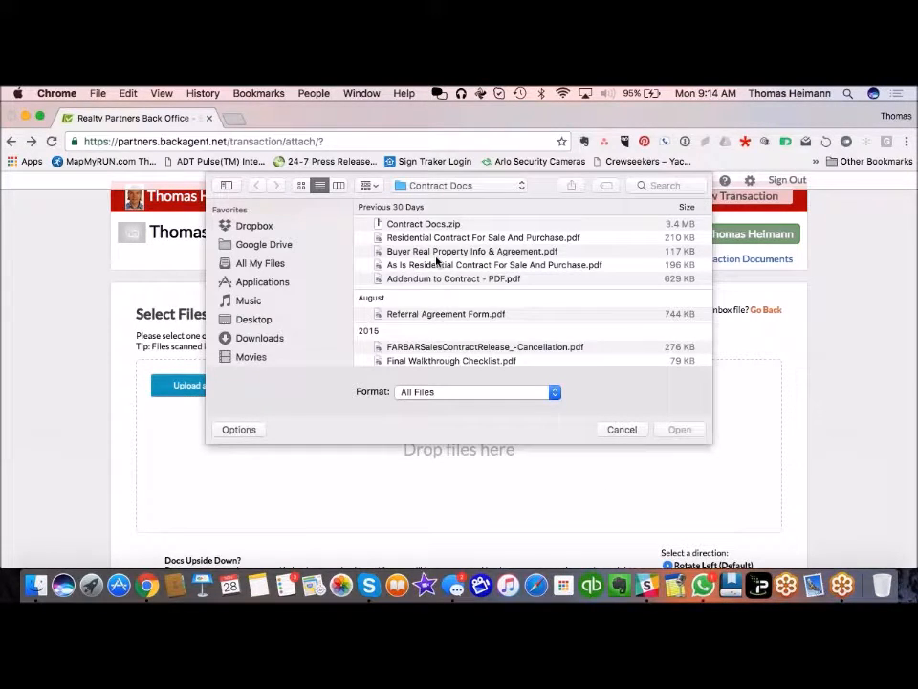
left_click(440, 241)
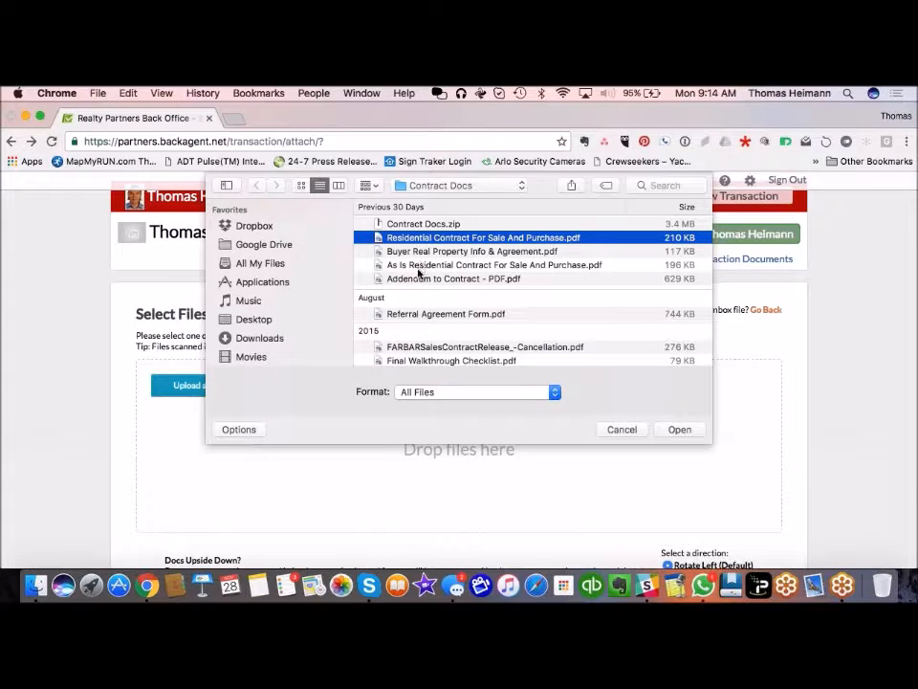
left_click(435, 278, "super")
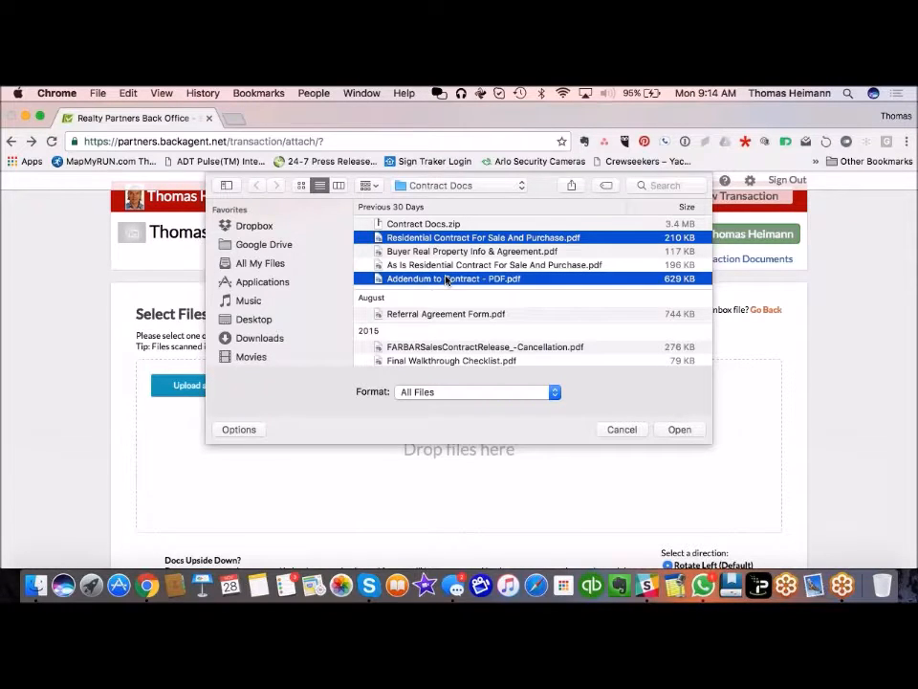
left_click(449, 313, "super")
left_click(682, 431)
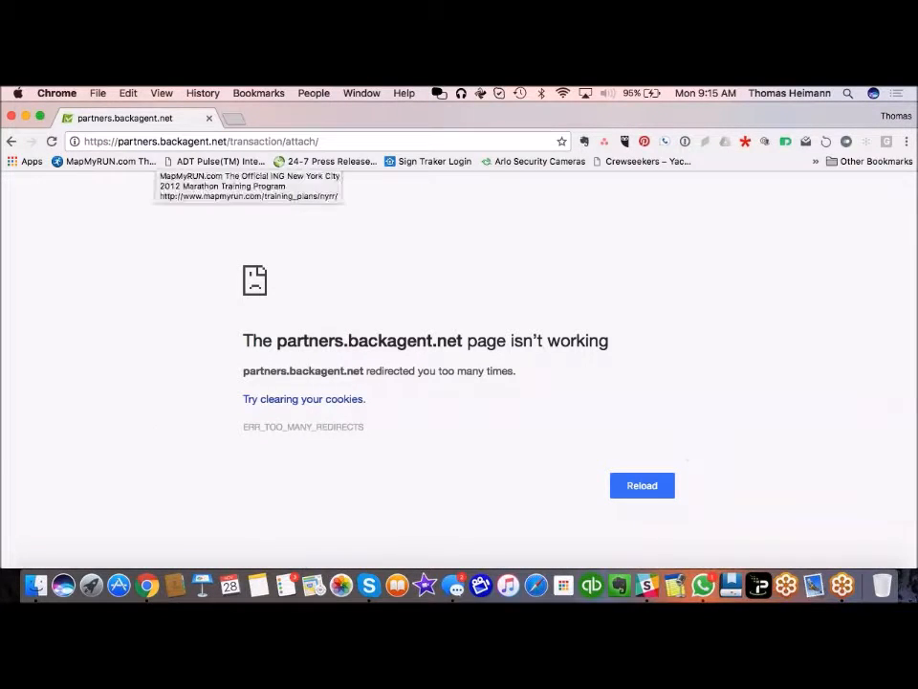
Step: Leave the redirect error and go back to the Transaction Documents list to review its entries
left_click(642, 486)
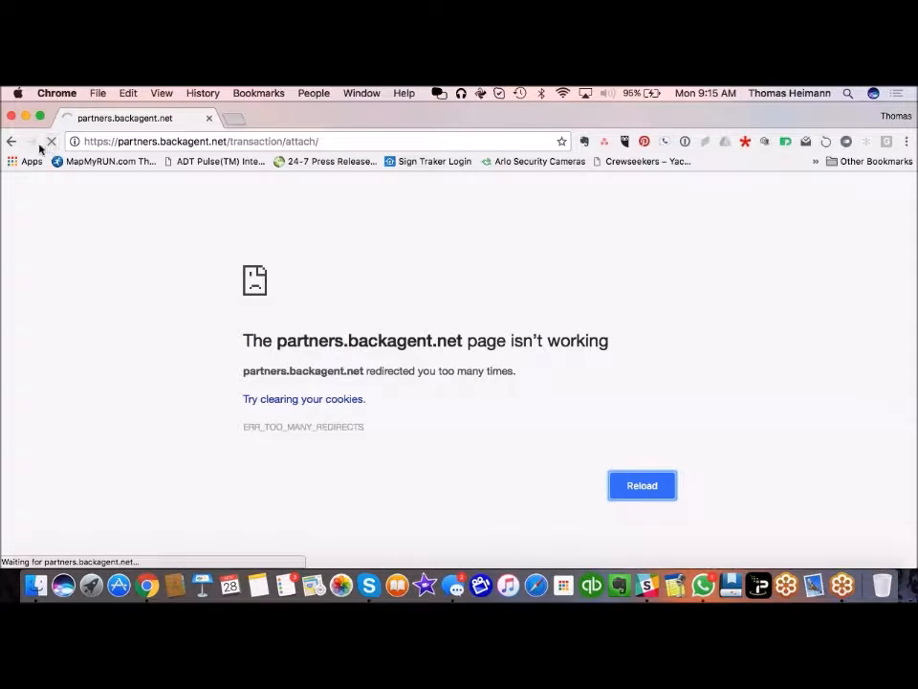
left_click(11, 142)
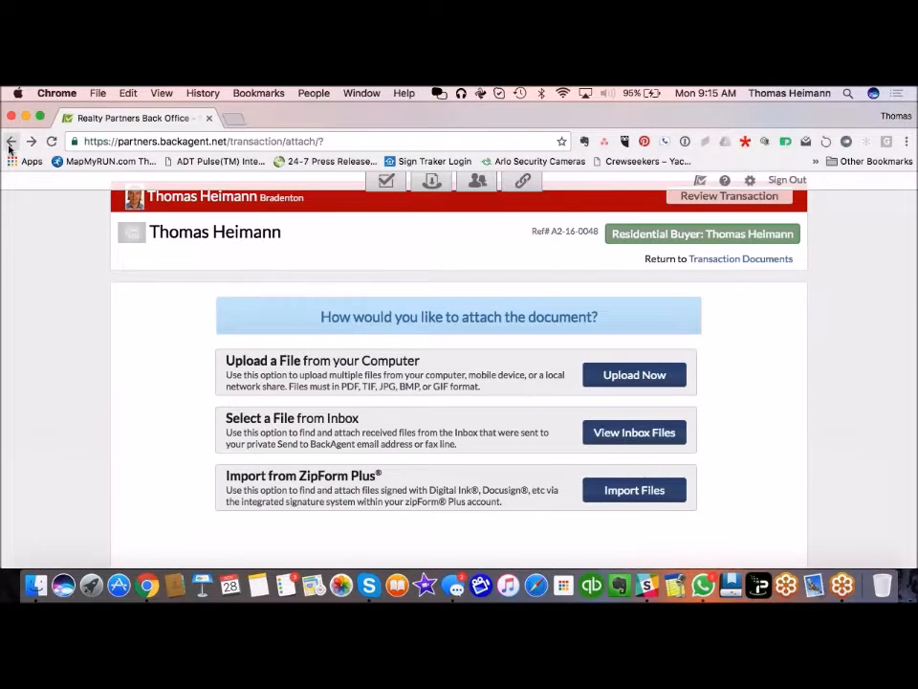
scroll(778, 385, "up", 2)
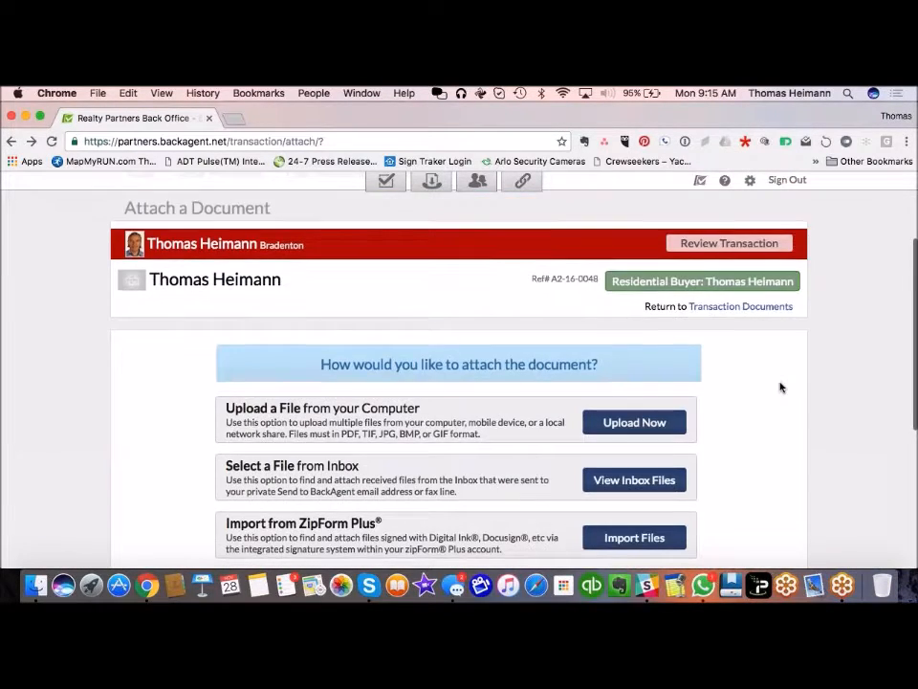
left_click(751, 308)
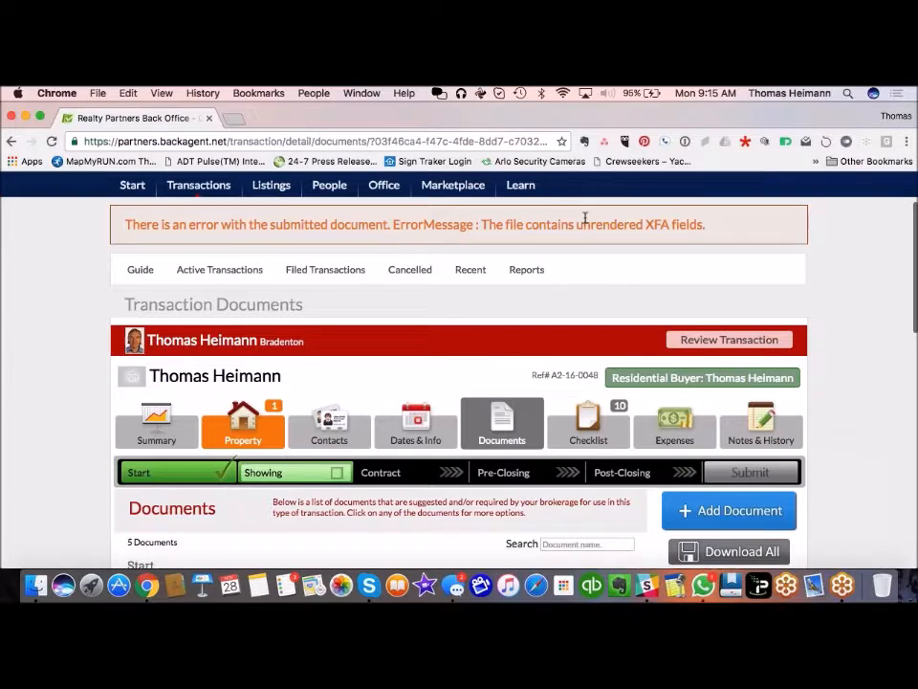
scroll(588, 238, "down", 3)
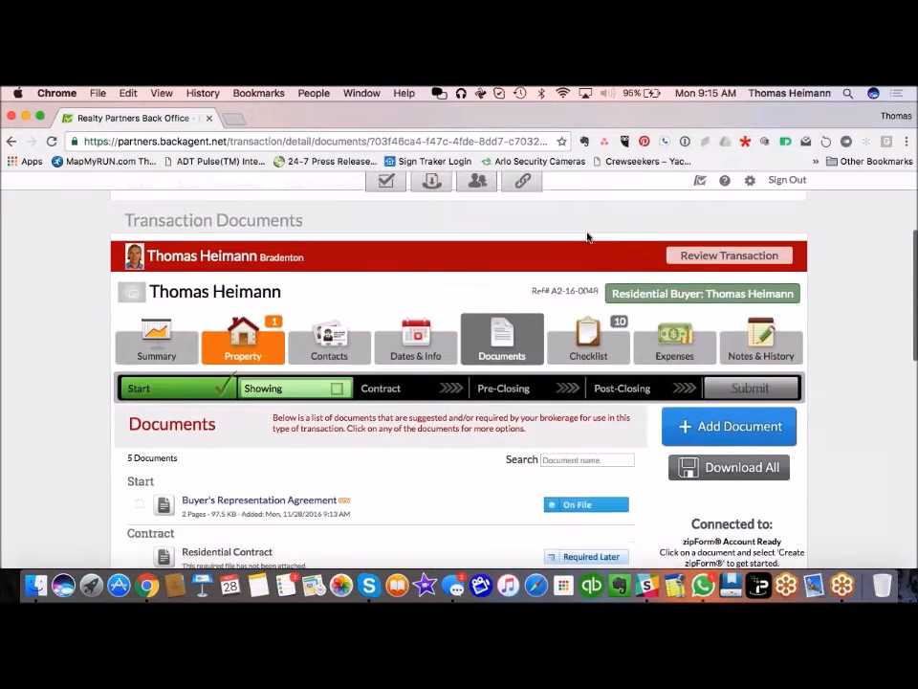
scroll(589, 238, "down", 3)
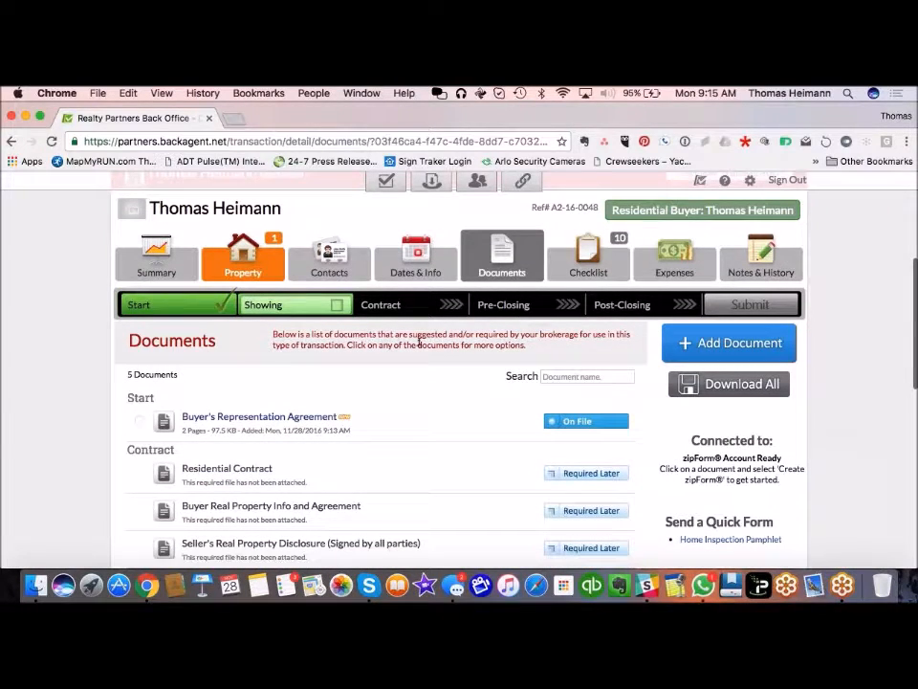
scroll(405, 407, "down", 3)
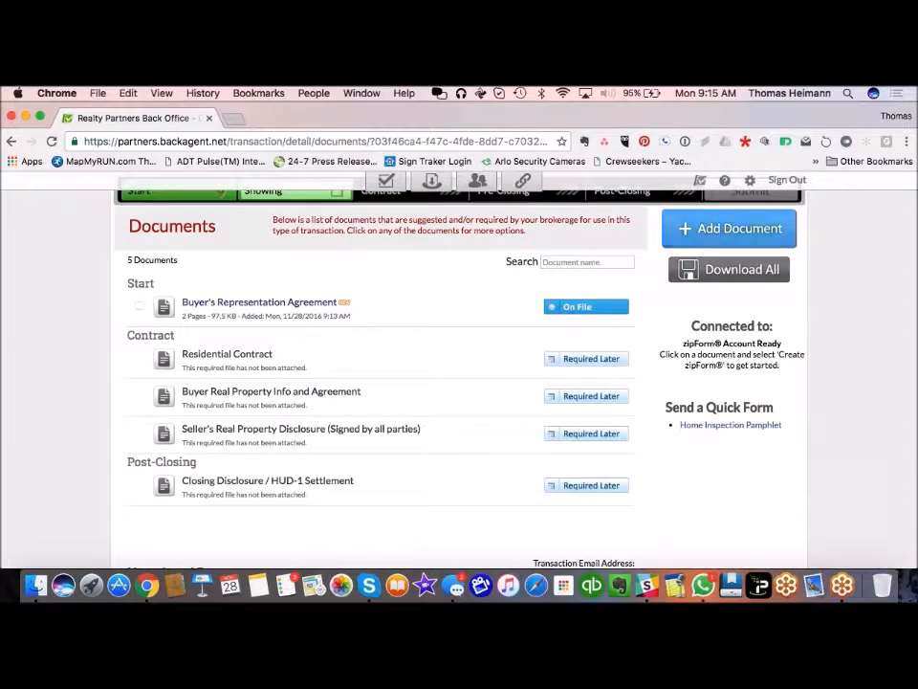
Step: Start a new document upload and browse to RP - Forms & Docs > VIP Buyer Agency Program
left_click(720, 235)
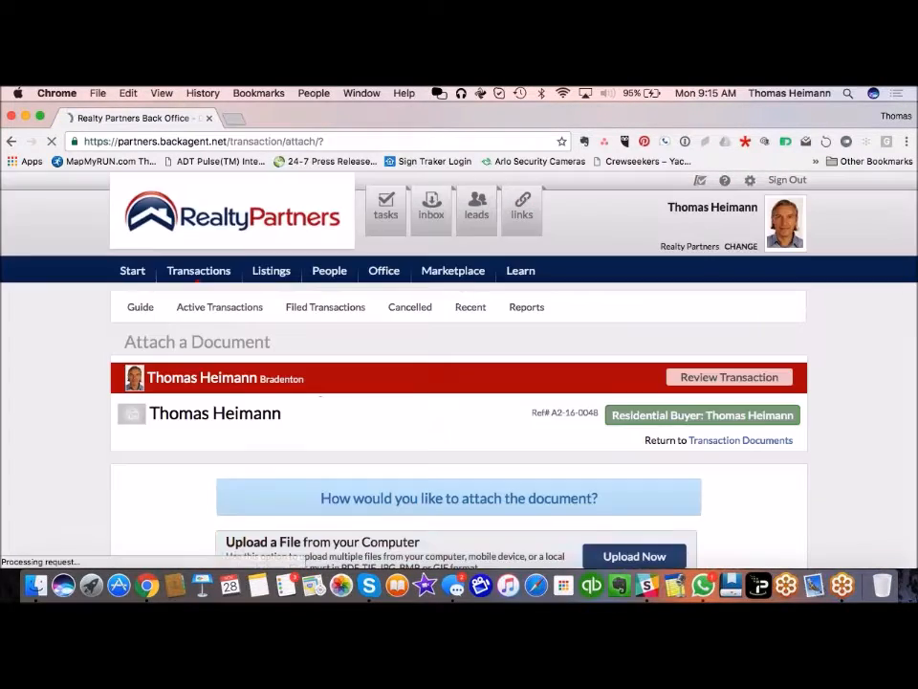
scroll(367, 443, "down", 5)
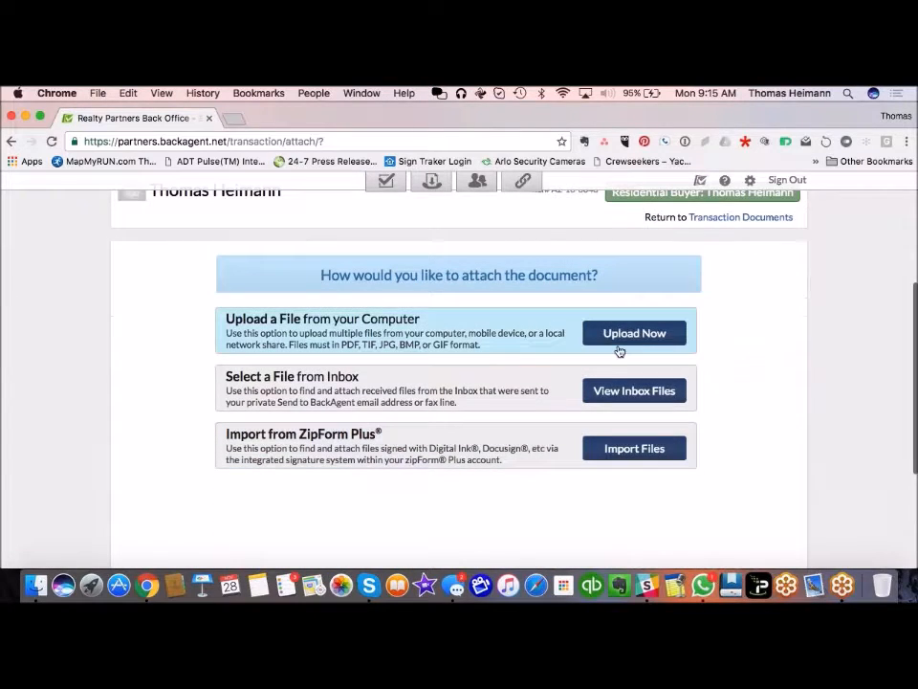
left_click(674, 332)
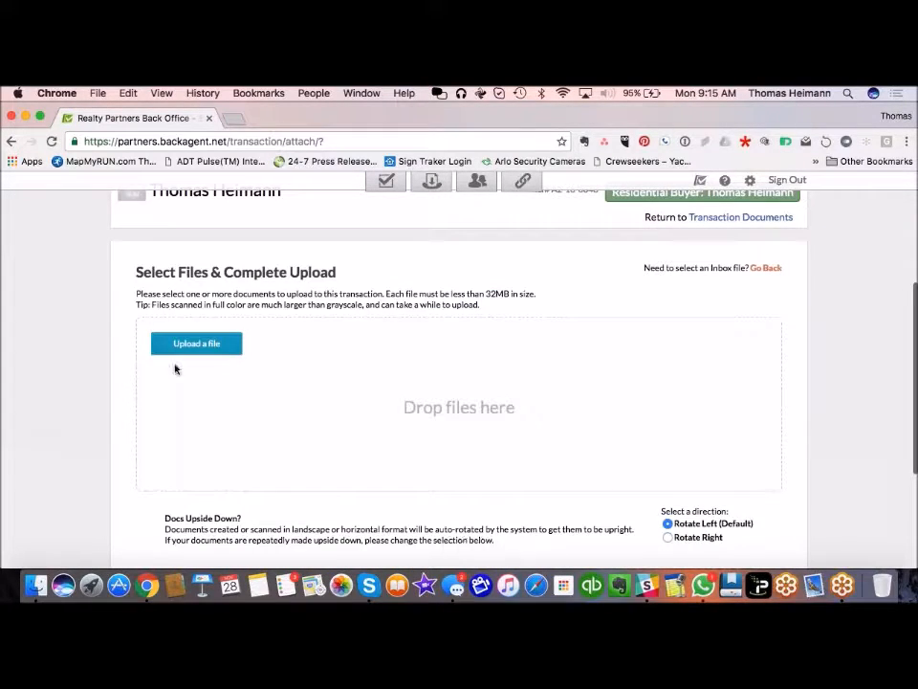
left_click(182, 348)
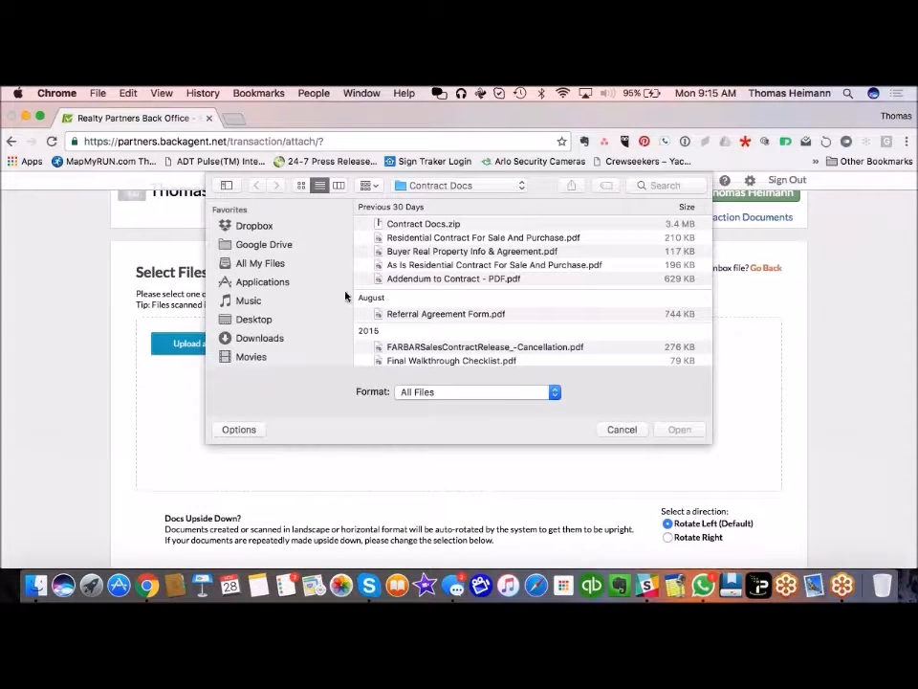
scroll(411, 314, "down", 3)
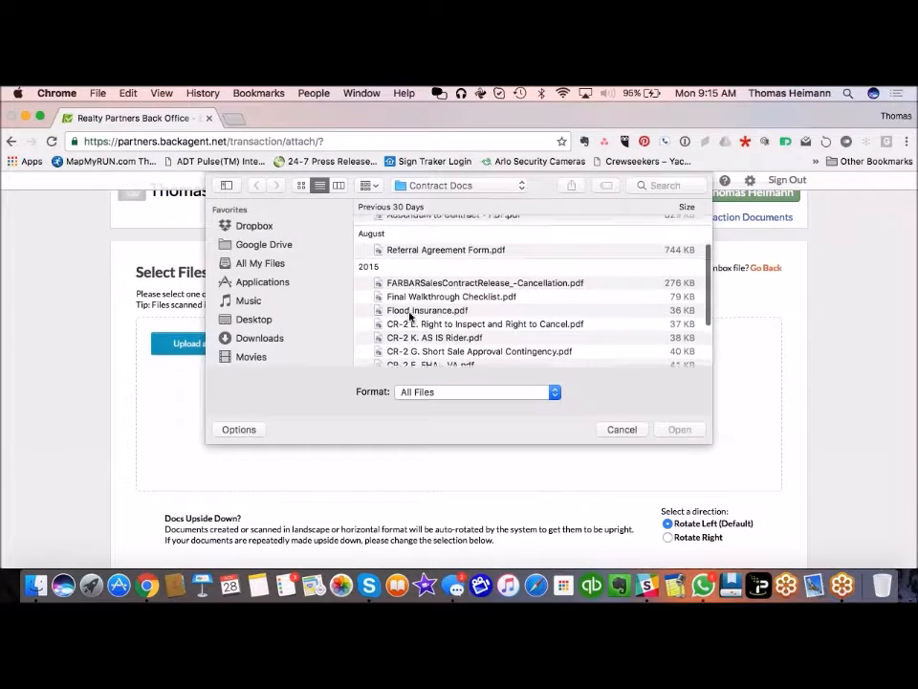
scroll(412, 316, "down", 5)
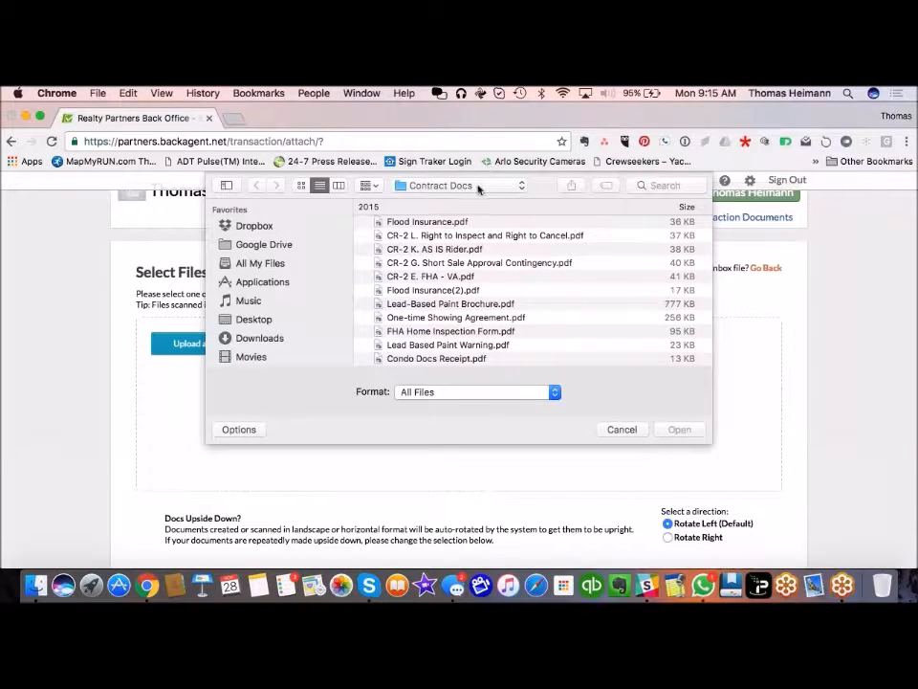
left_click(479, 187)
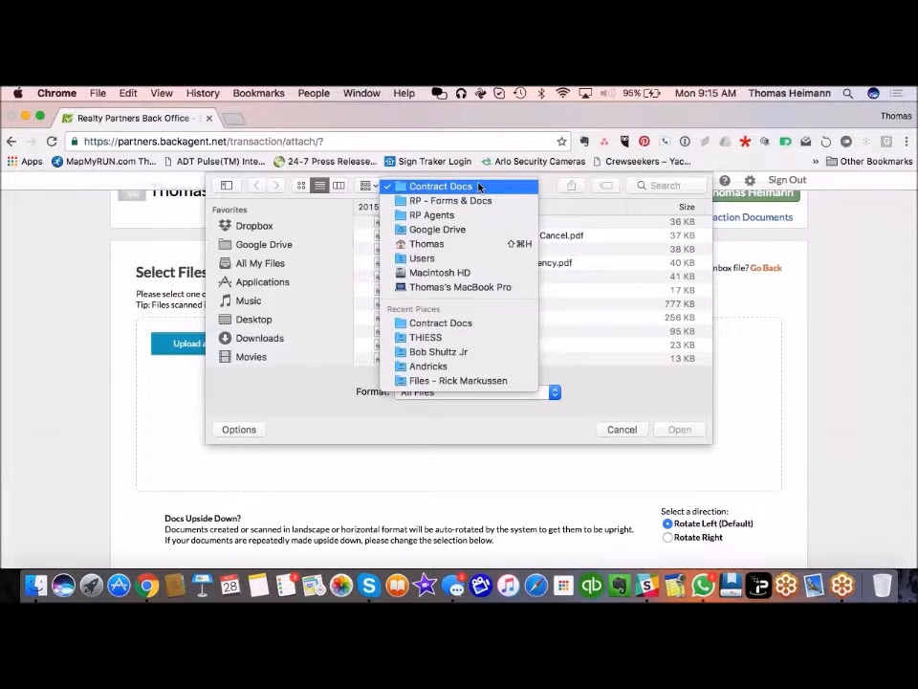
left_click(477, 200)
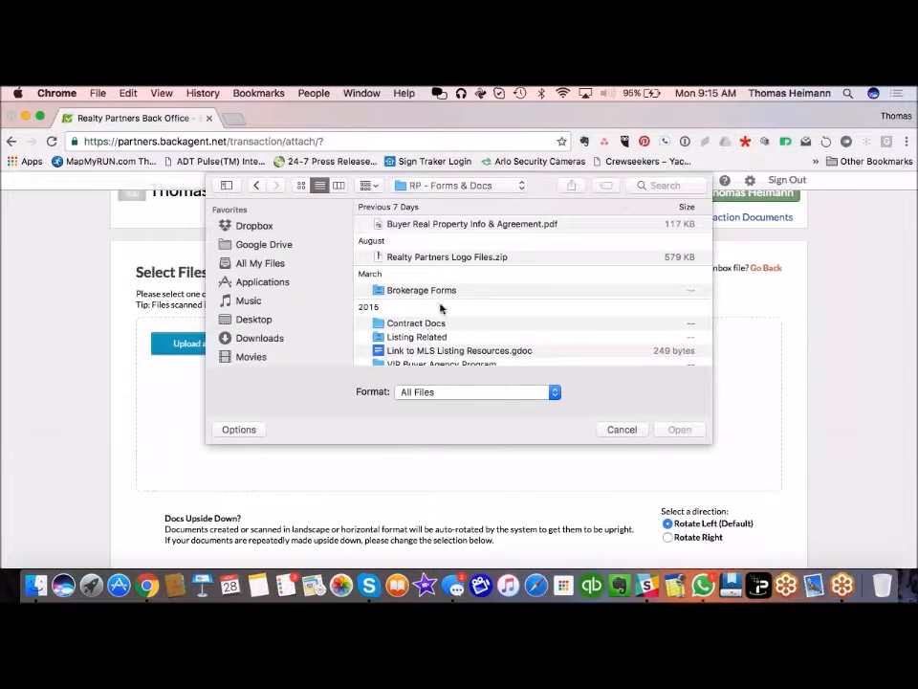
scroll(441, 307, "down", 2)
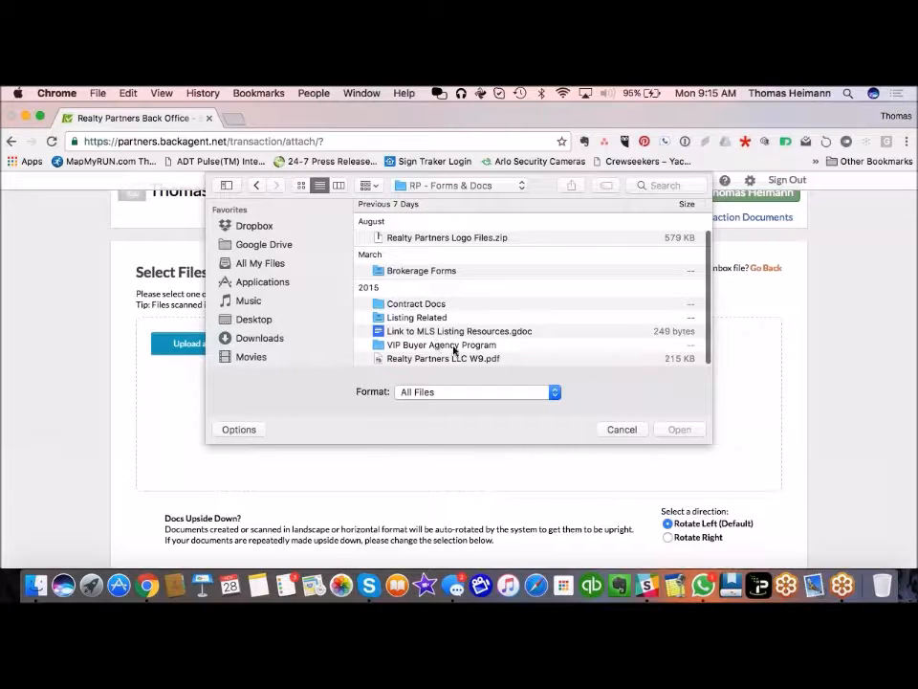
double_click(450, 346)
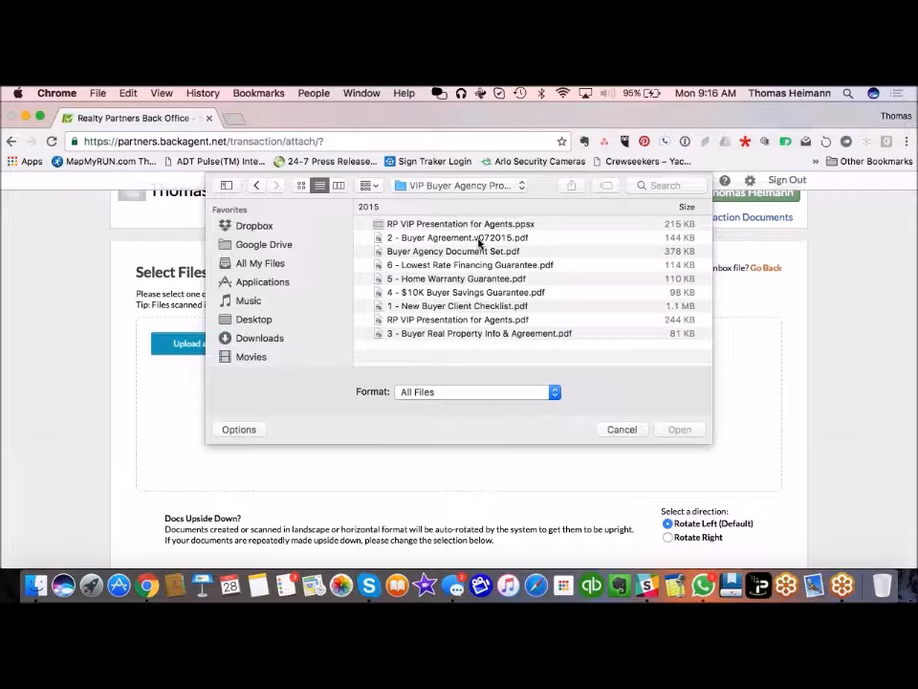
Step: Upload 2 - Buyer Agreement, Buyer Agency Document Set, 6 - Lowest Rate Financing and 5 - Home Warranty PDFs
left_click(480, 239)
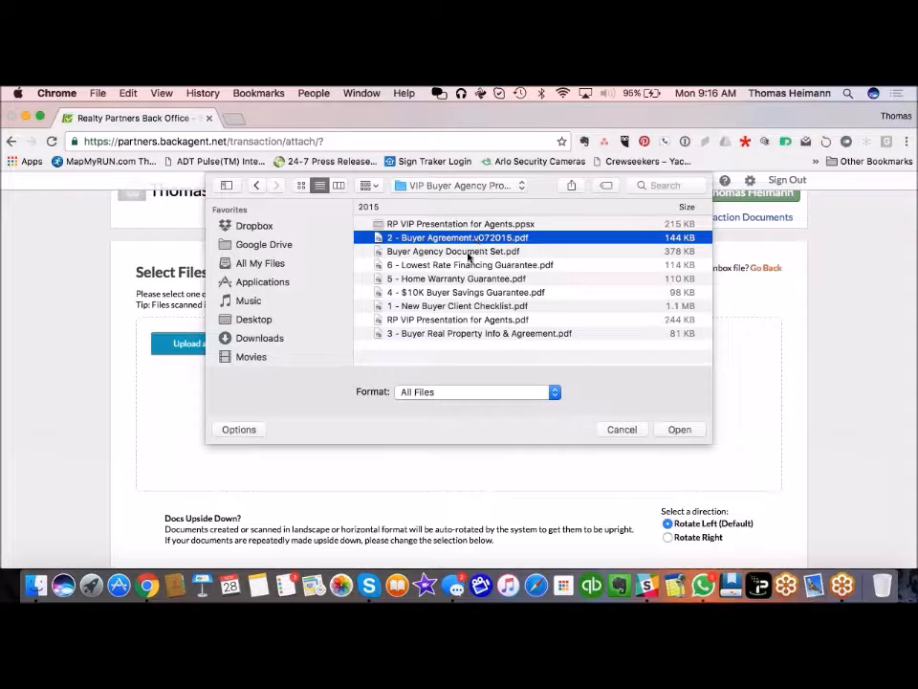
left_click(468, 253, "super")
left_click(468, 266, "super")
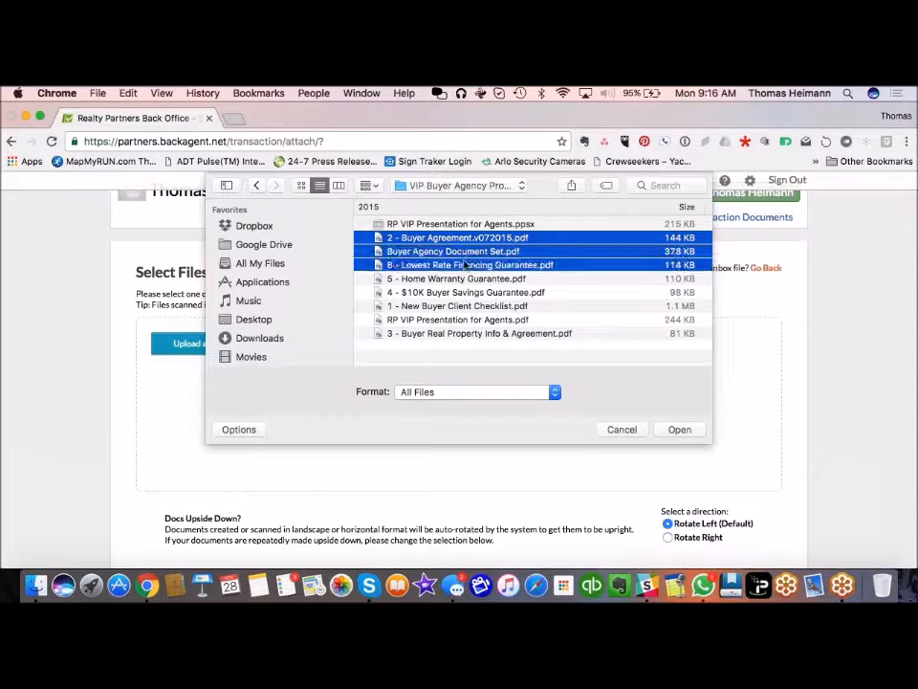
left_click(461, 277, "super")
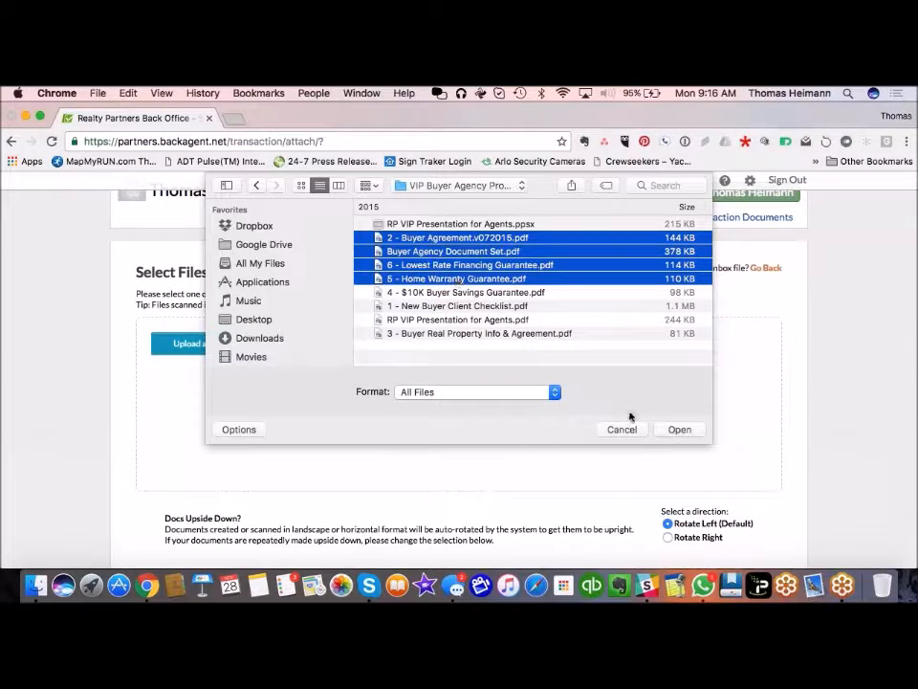
left_click(678, 429)
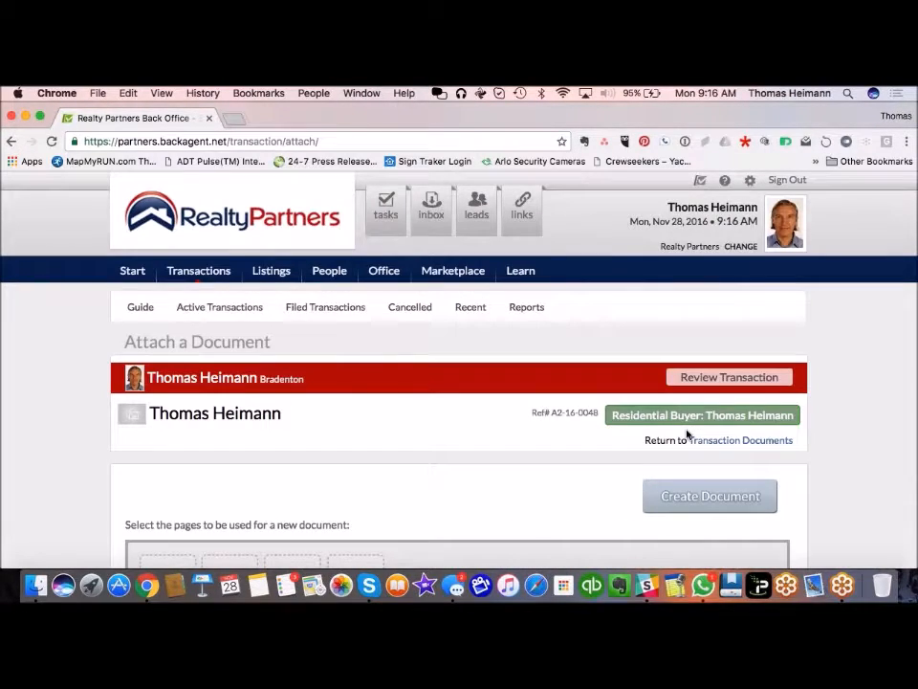
Step: Scroll through thumbnails of the 7-page Buyer Agency Document Set and 1-page Home Warranty Guarantee
scroll(61, 450, "down", 10)
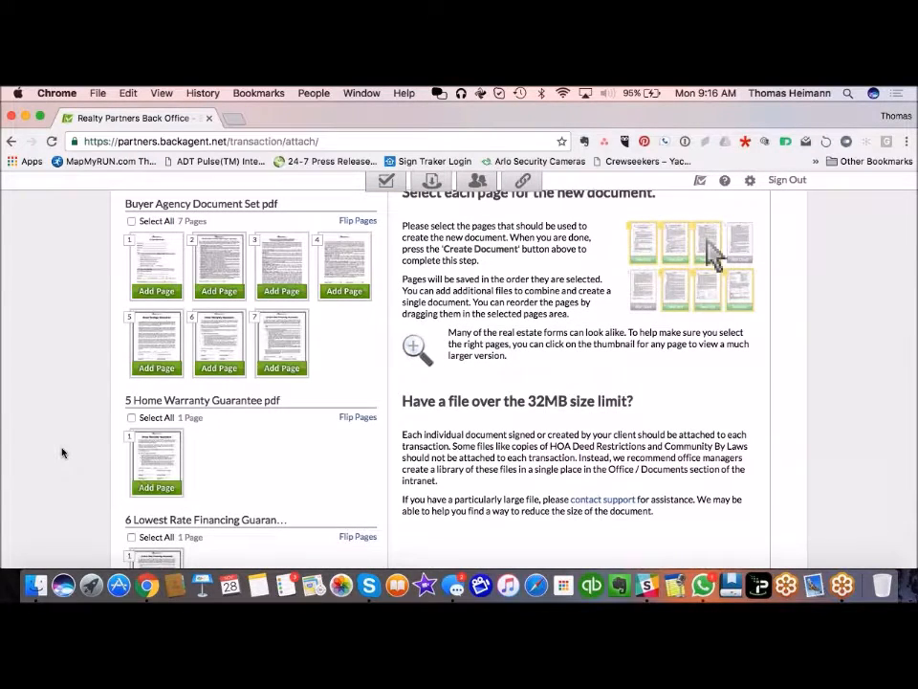
scroll(61, 452, "down", 2)
scroll(63, 452, "down", 5)
scroll(63, 452, "up", 4)
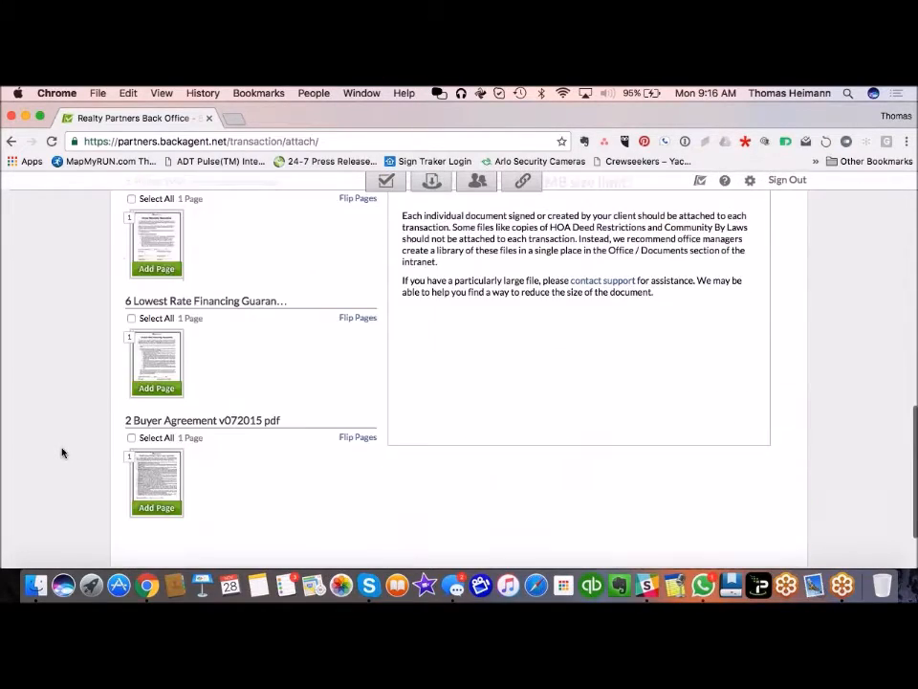
scroll(62, 452, "up", 9)
scroll(62, 452, "down", 2)
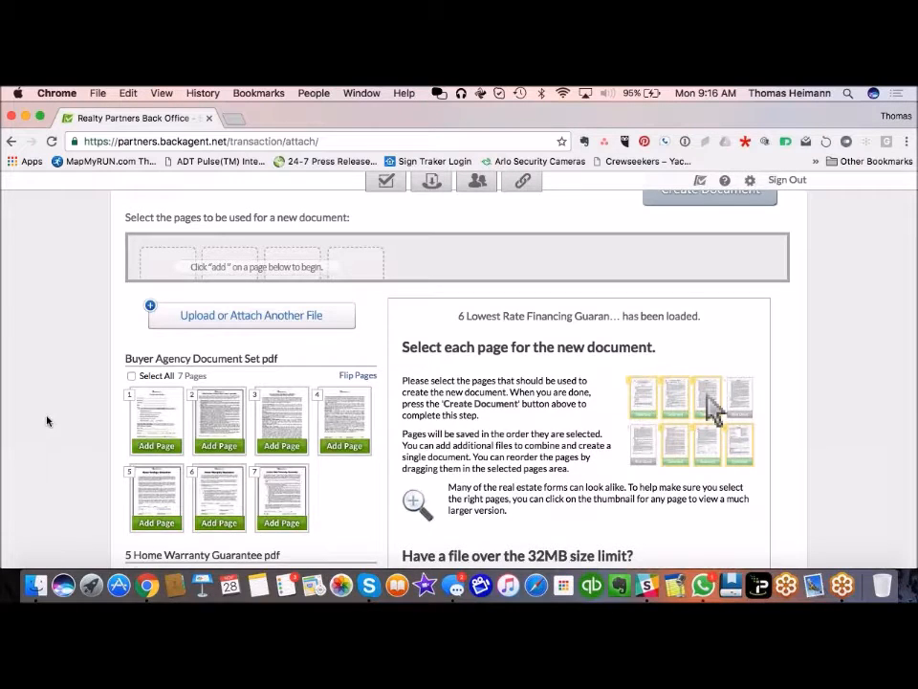
scroll(47, 421, "down", 1)
scroll(46, 421, "up", 3)
scroll(47, 420, "down", 3)
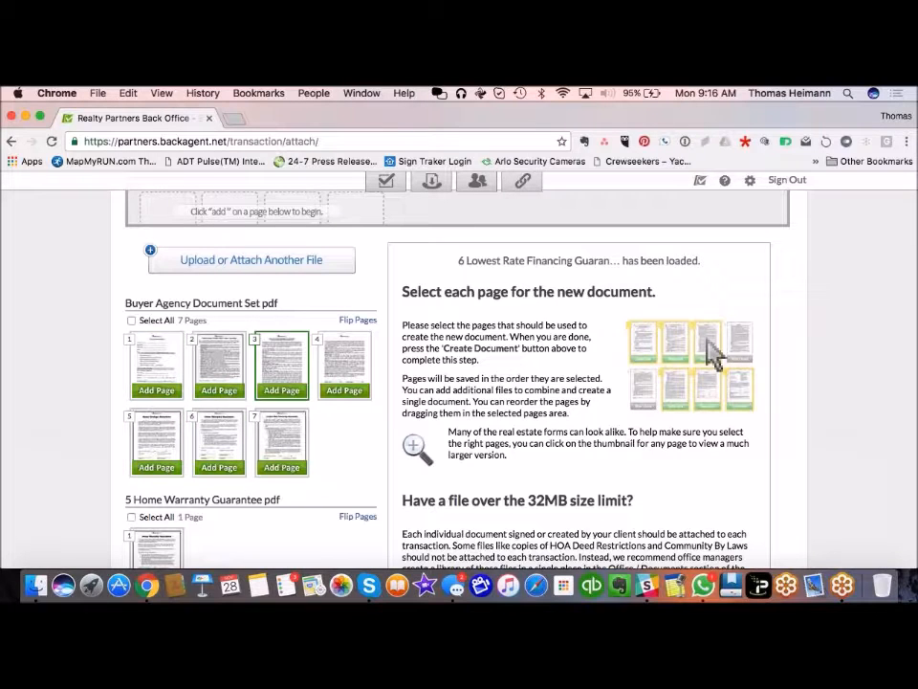
Step: Add pages 2, 4, 5, 6 and 7 of the Buyer Agency Document Set to the new document
left_click(168, 367)
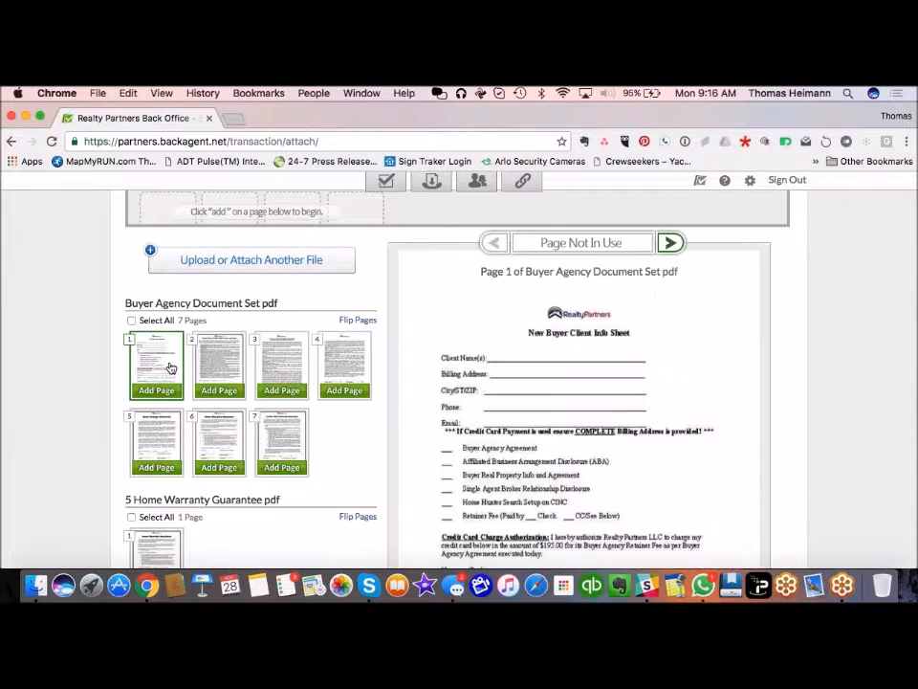
left_click(219, 369)
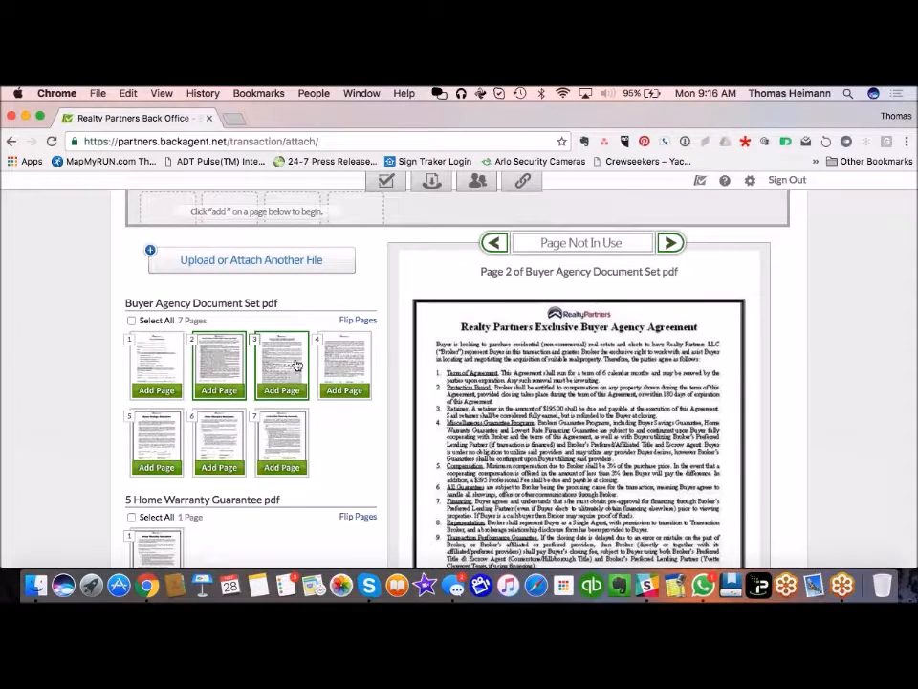
left_click(232, 394)
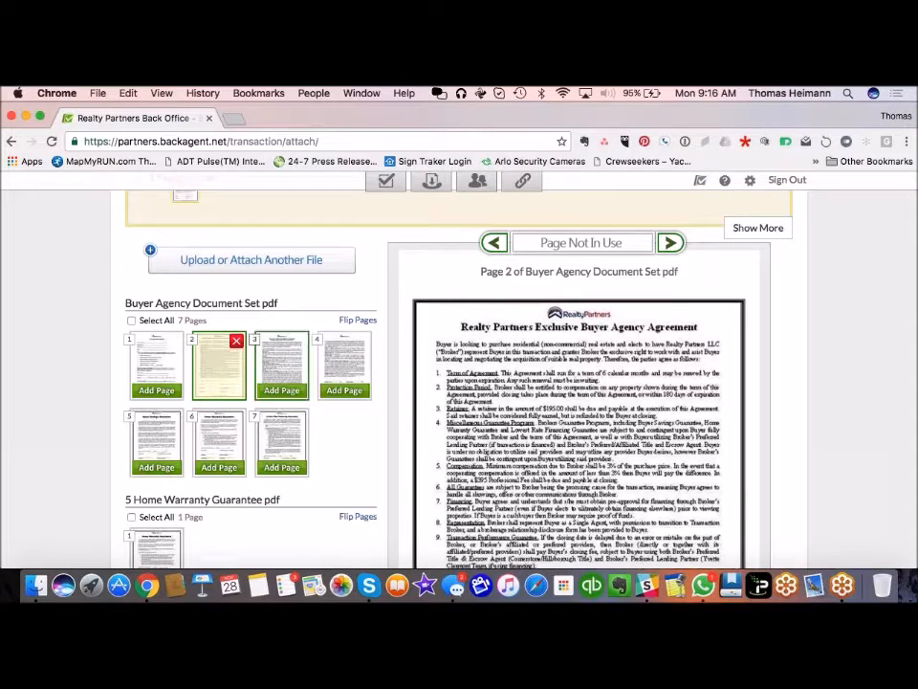
left_click(337, 375)
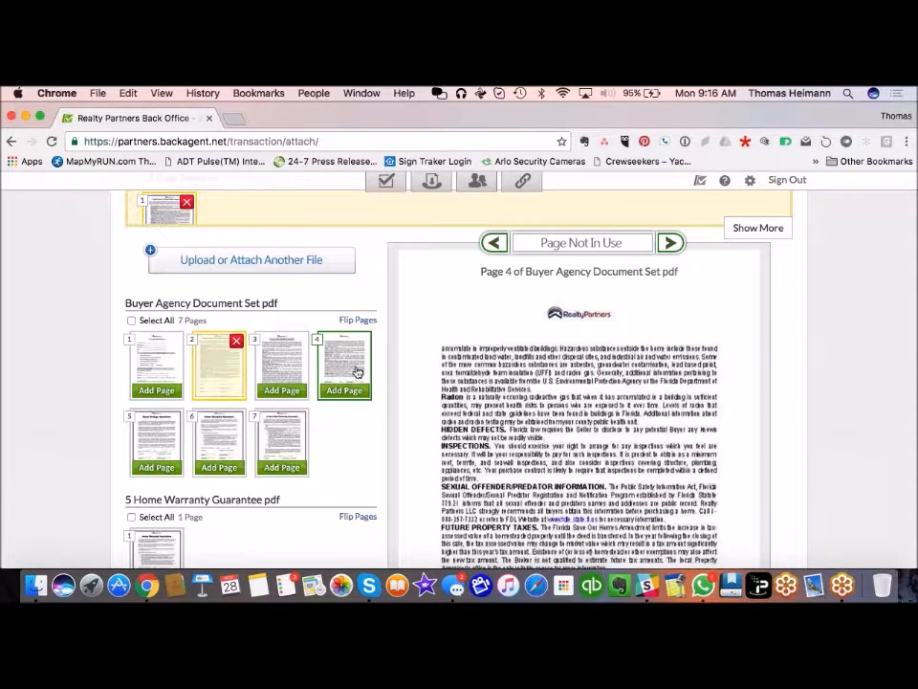
left_click(347, 390)
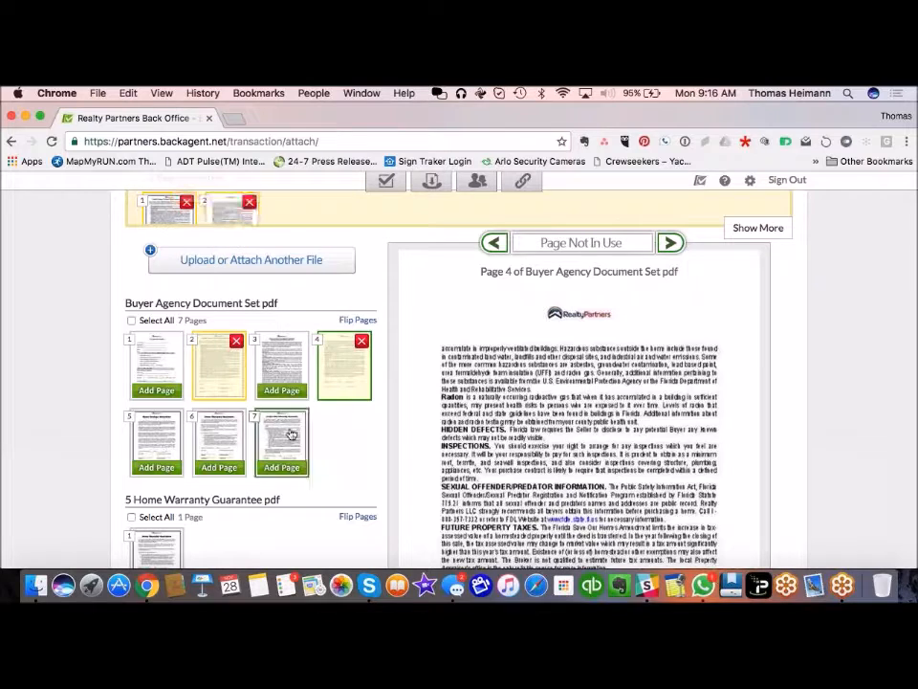
left_click(163, 467)
left_click(219, 466)
left_click(282, 467)
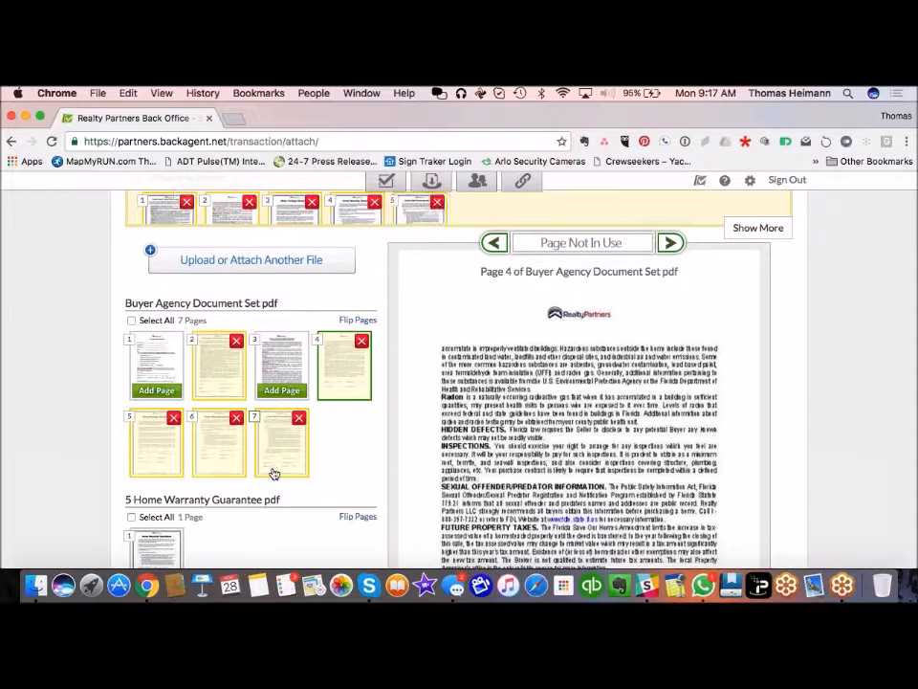
scroll(273, 475, "down", 2)
scroll(392, 383, "up", 3)
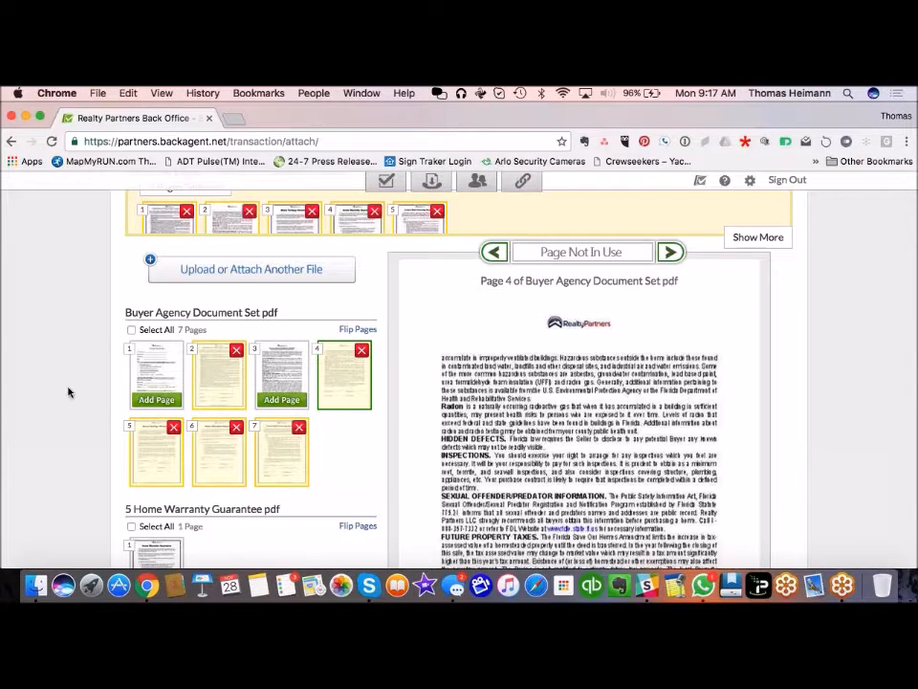
scroll(67, 391, "up", 2)
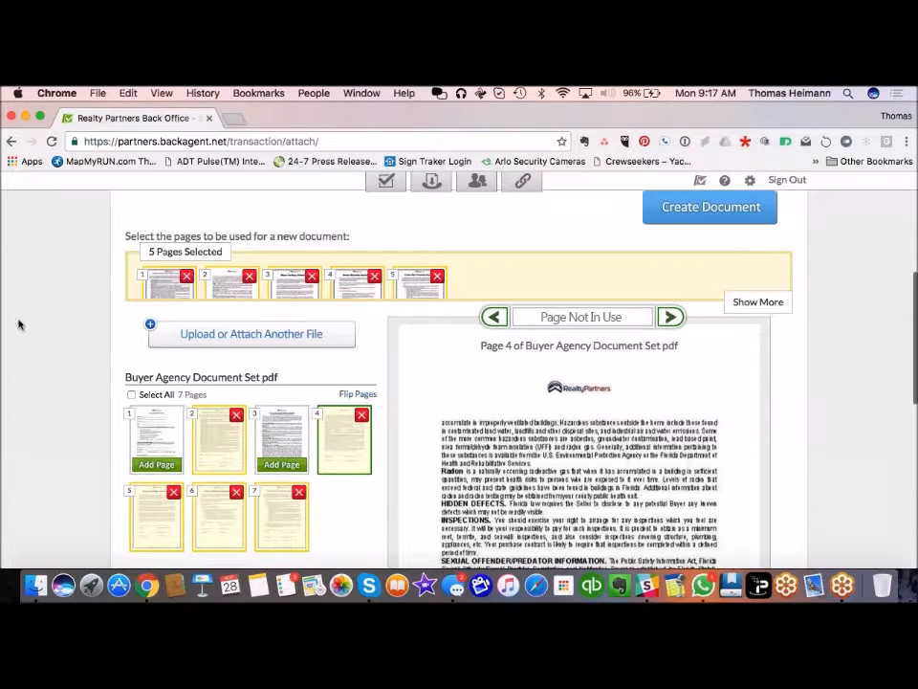
scroll(27, 352, "up", 1)
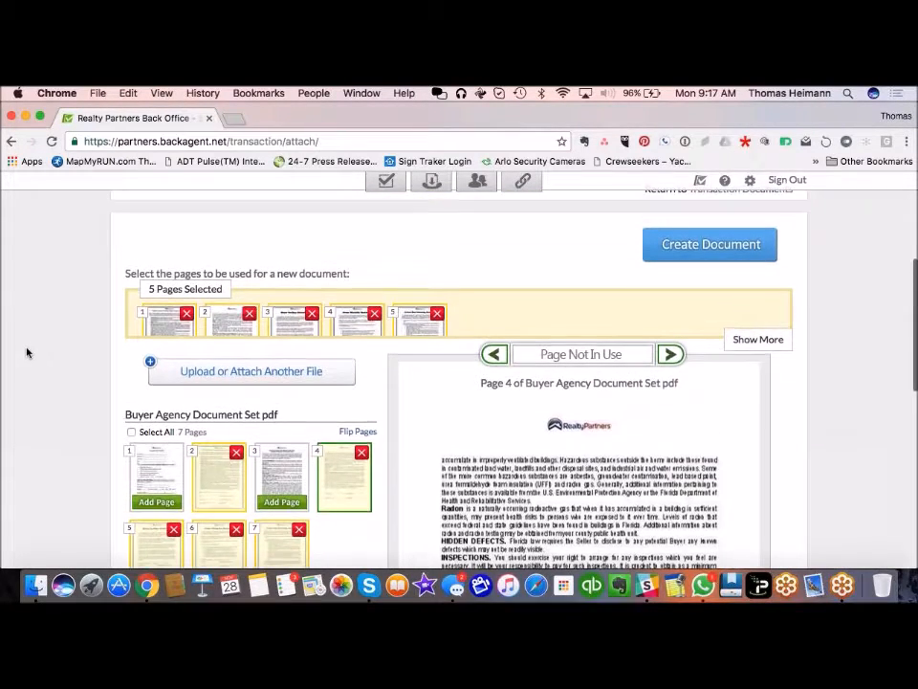
Step: Create the document from the five pages and browse the Contract, Addendum, Collateral and Amendment title lists
left_click(732, 247)
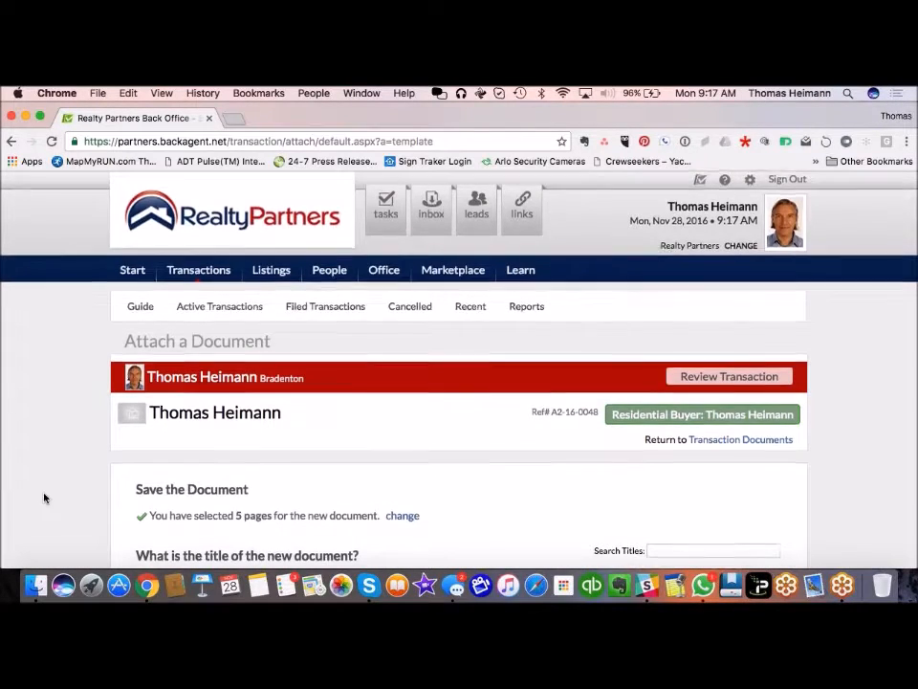
scroll(43, 497, "down", 5)
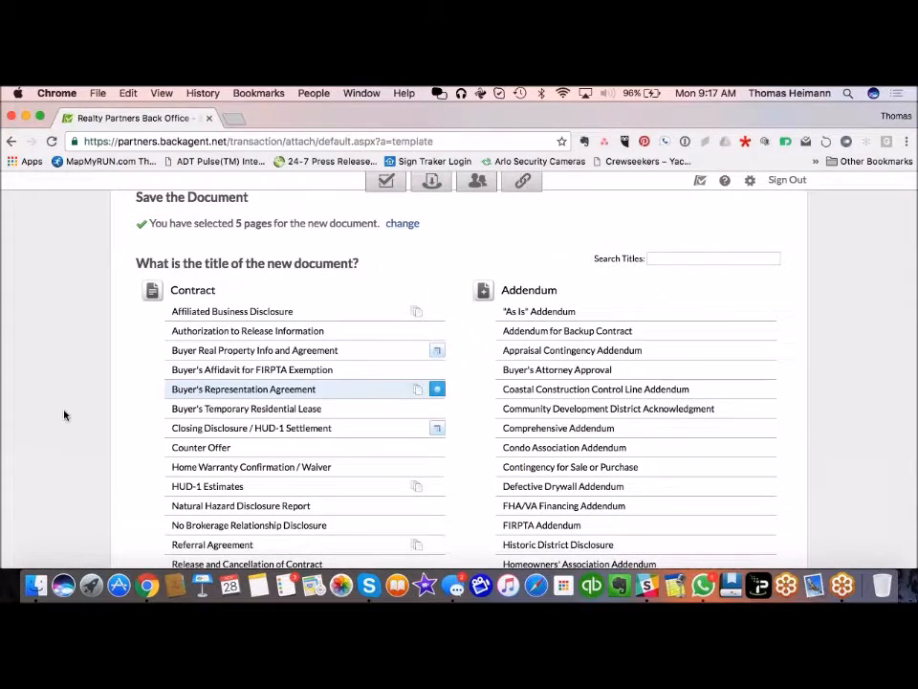
scroll(64, 414, "down", 1)
scroll(64, 415, "down", 1)
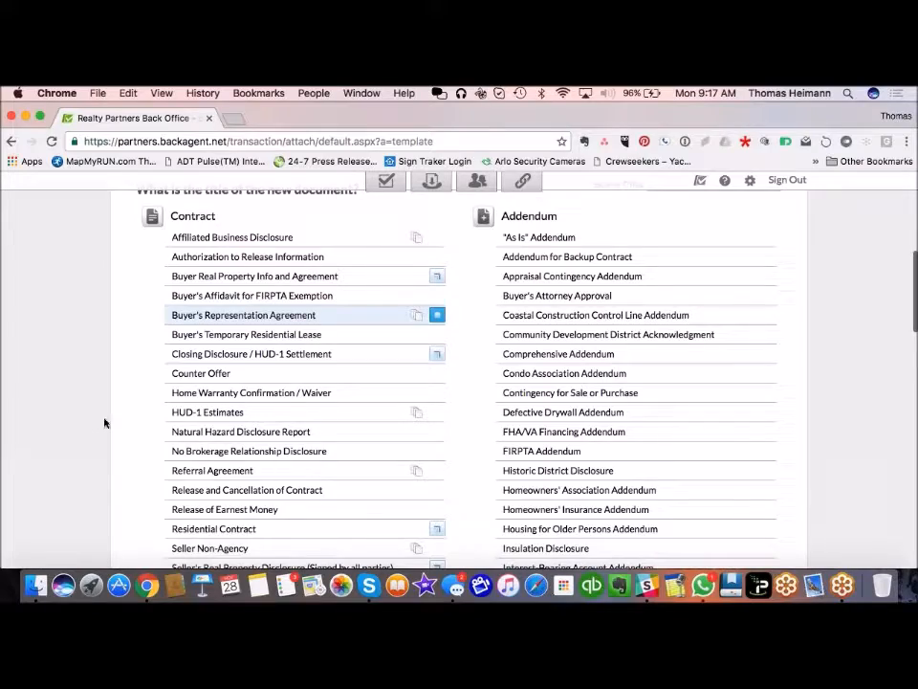
scroll(106, 416, "down", 1)
scroll(106, 416, "down", 2)
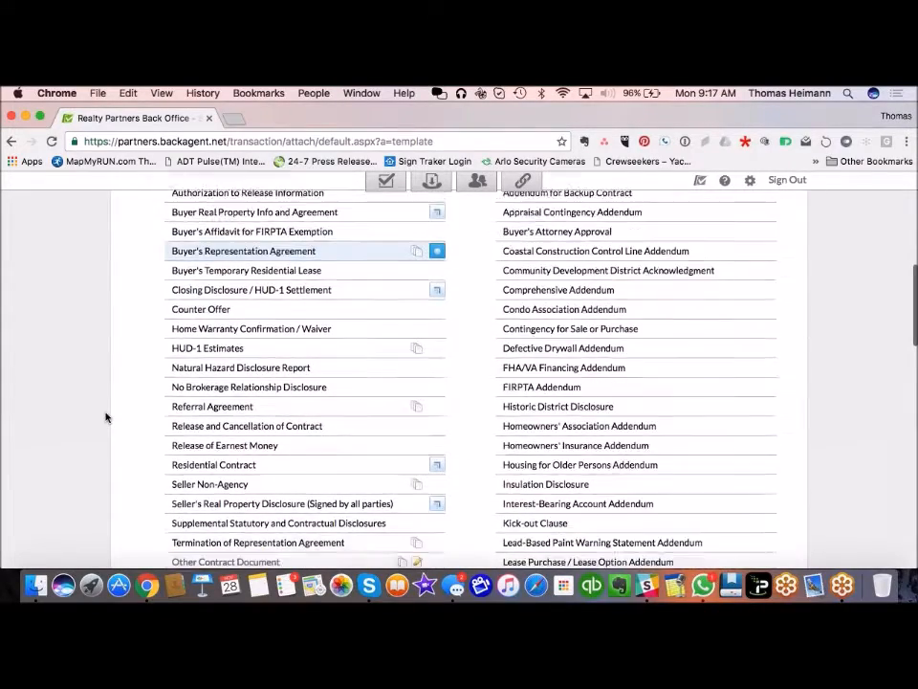
scroll(107, 416, "down", 2)
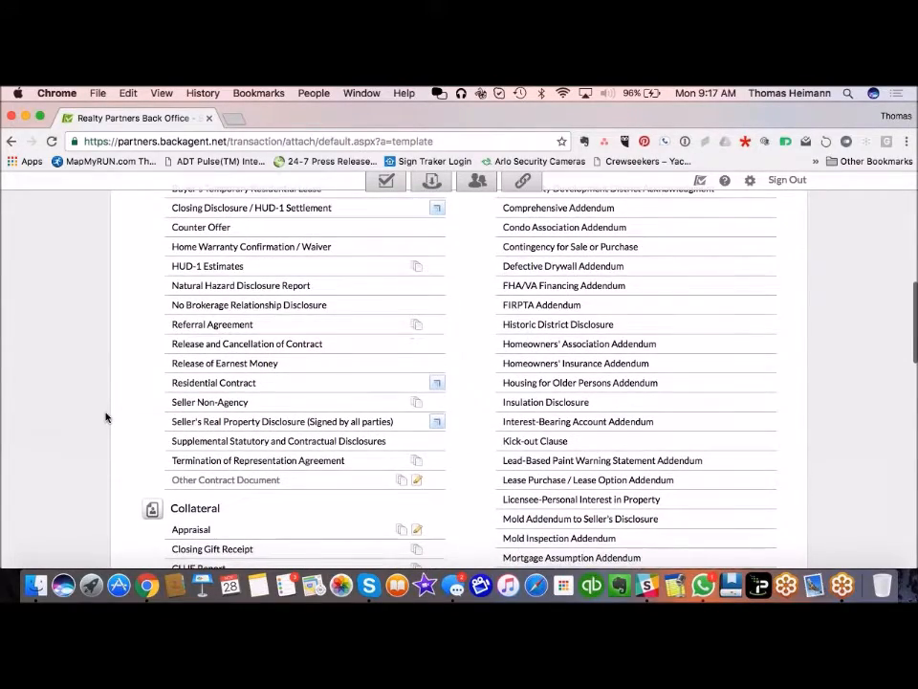
scroll(106, 416, "down", 4)
scroll(106, 416, "up", 10)
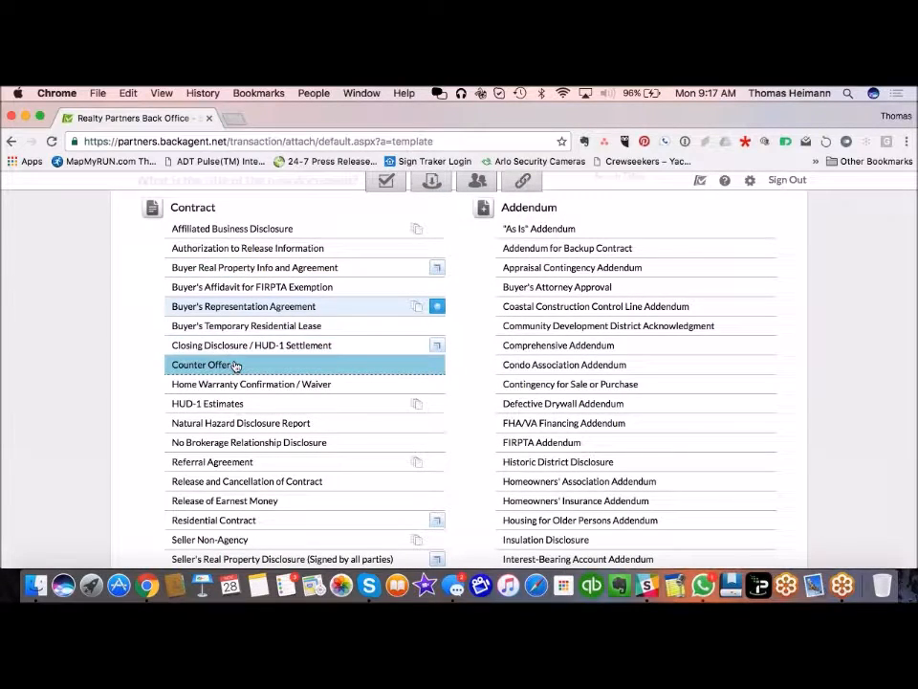
scroll(125, 427, "down", 2)
scroll(125, 427, "down", 5)
scroll(125, 427, "down", 2)
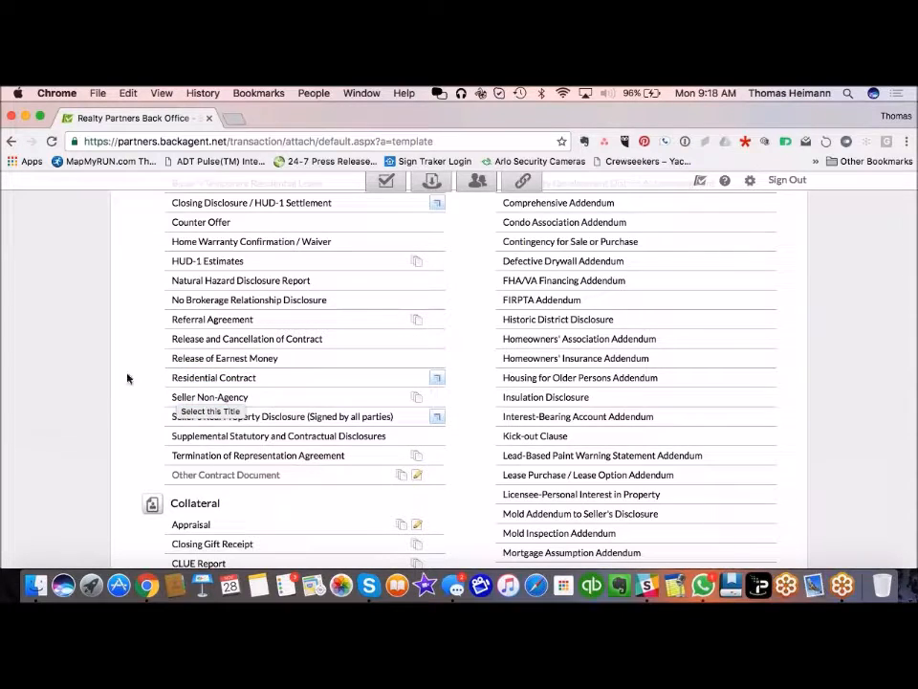
scroll(134, 364, "down", 3)
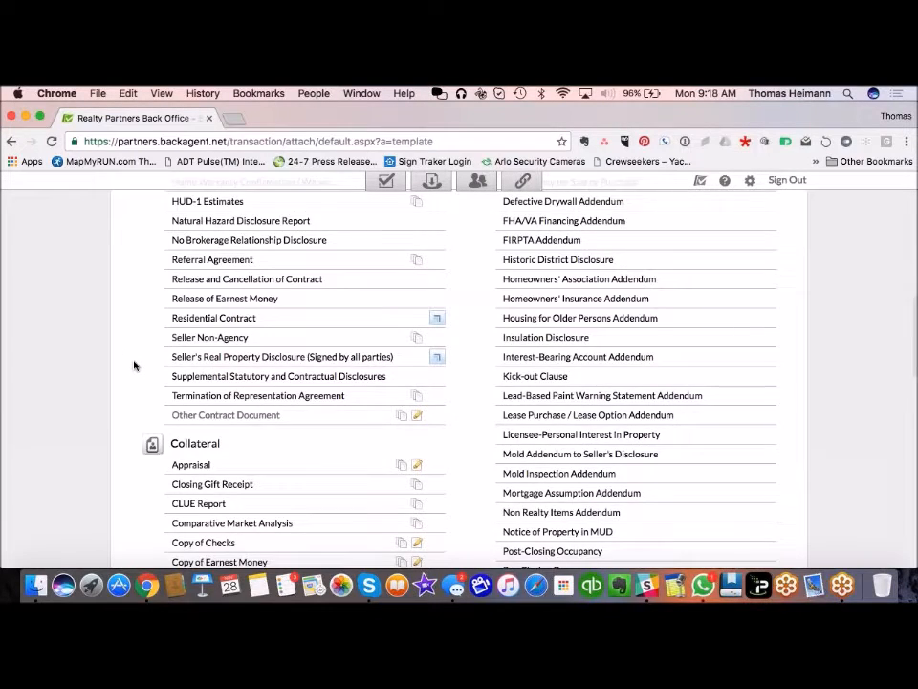
scroll(134, 364, "down", 20)
scroll(134, 365, "down", 3)
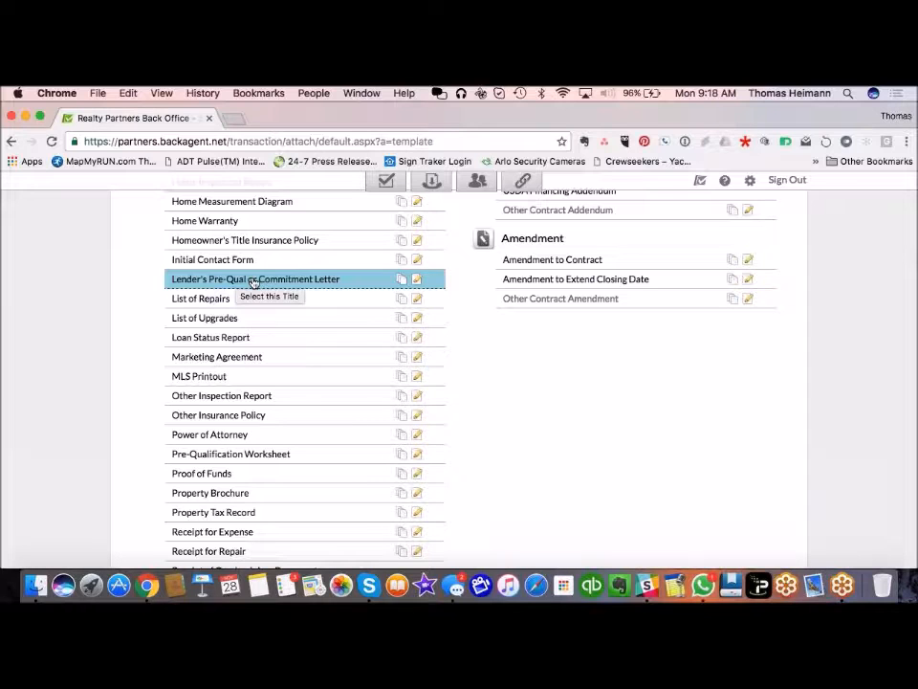
scroll(96, 438, "down", 3)
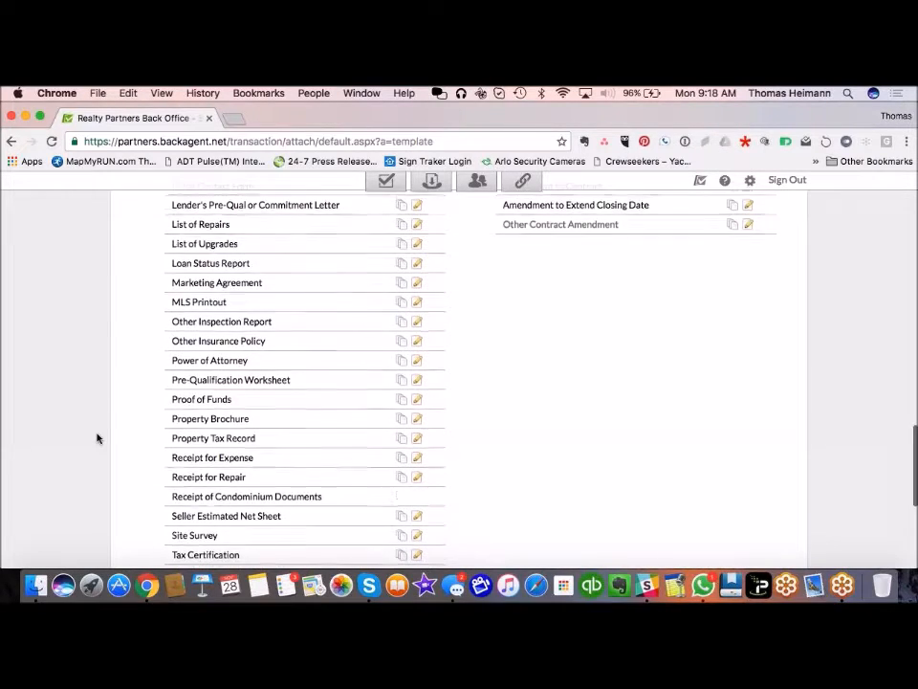
scroll(96, 439, "up", 7)
scroll(96, 438, "up", 5)
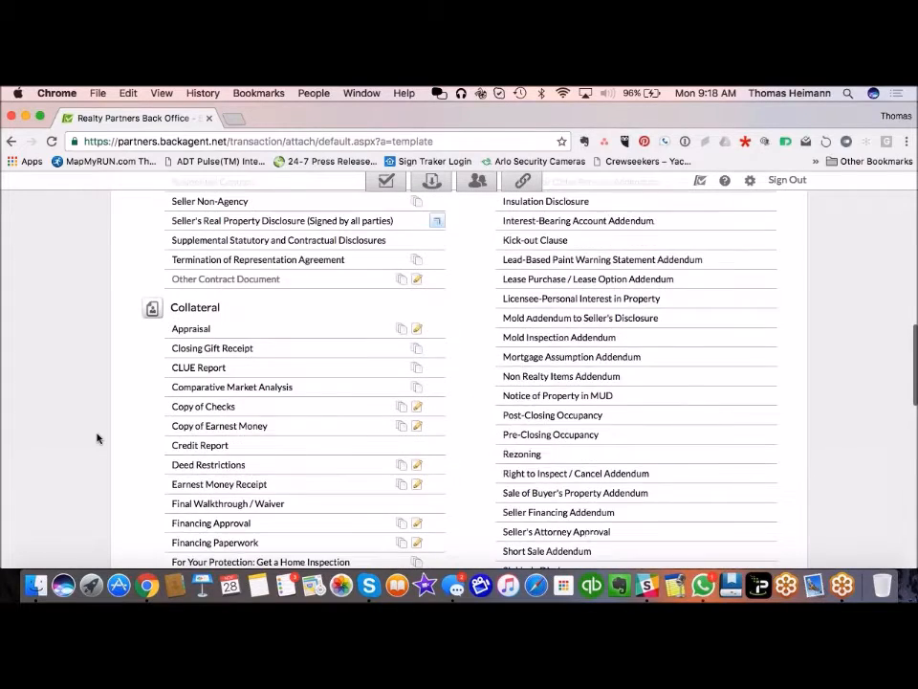
scroll(93, 459, "down", 15)
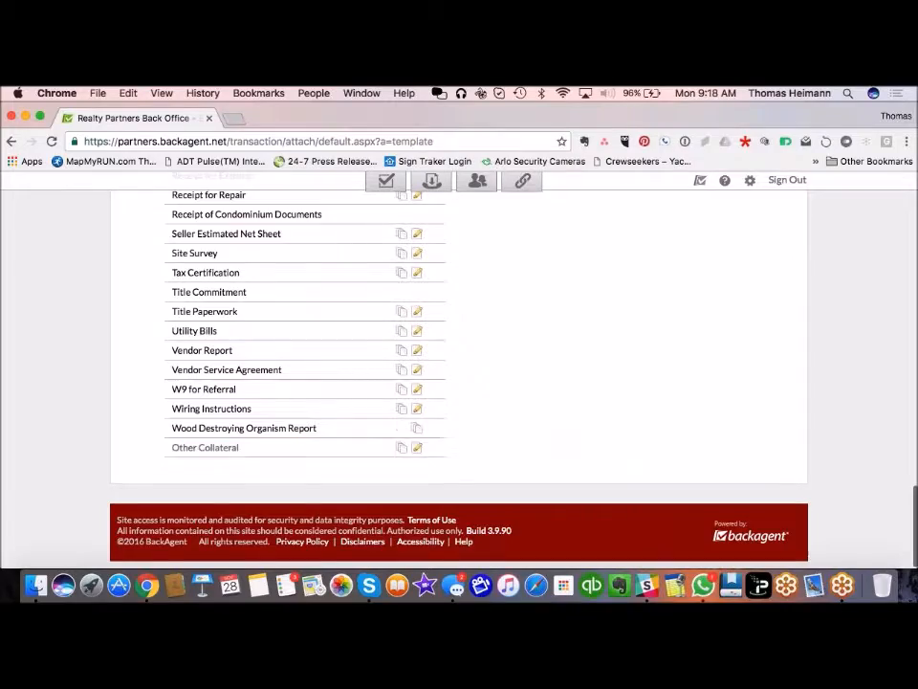
scroll(91, 381, "up", 12)
scroll(91, 380, "up", 5)
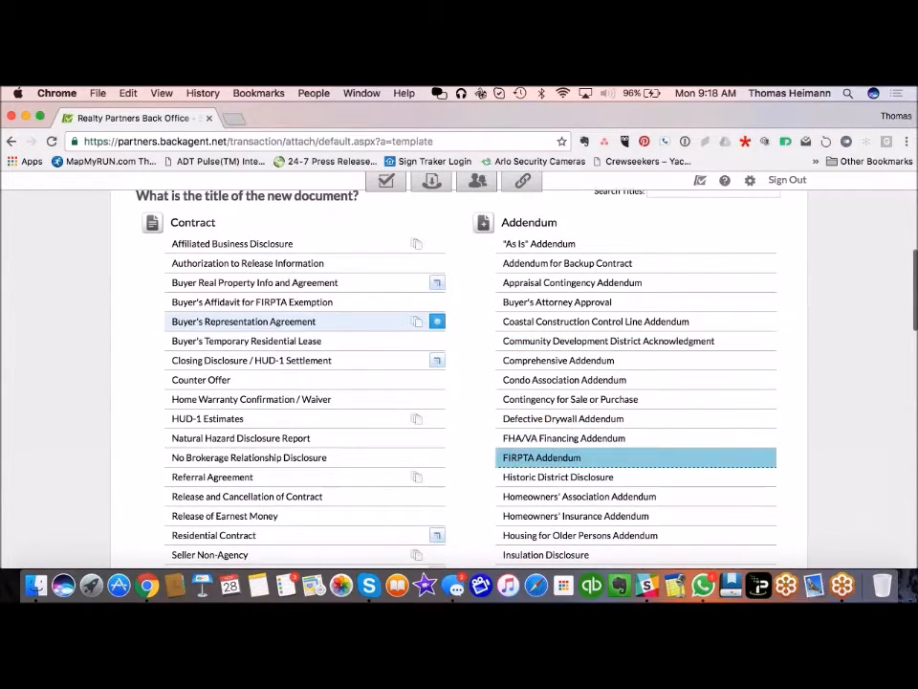
scroll(593, 450, "down", 12)
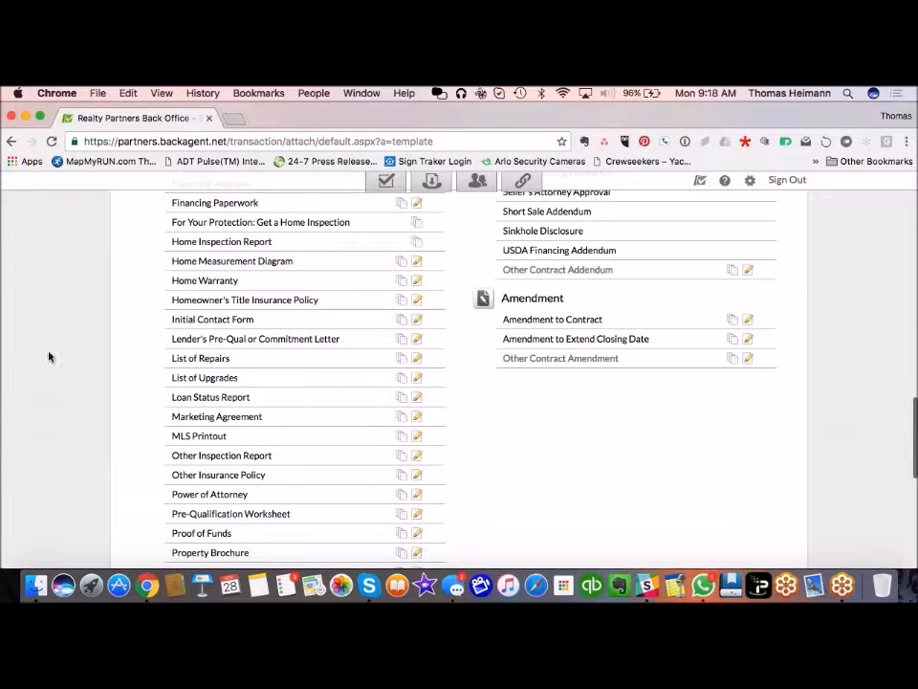
scroll(60, 373, "up", 10)
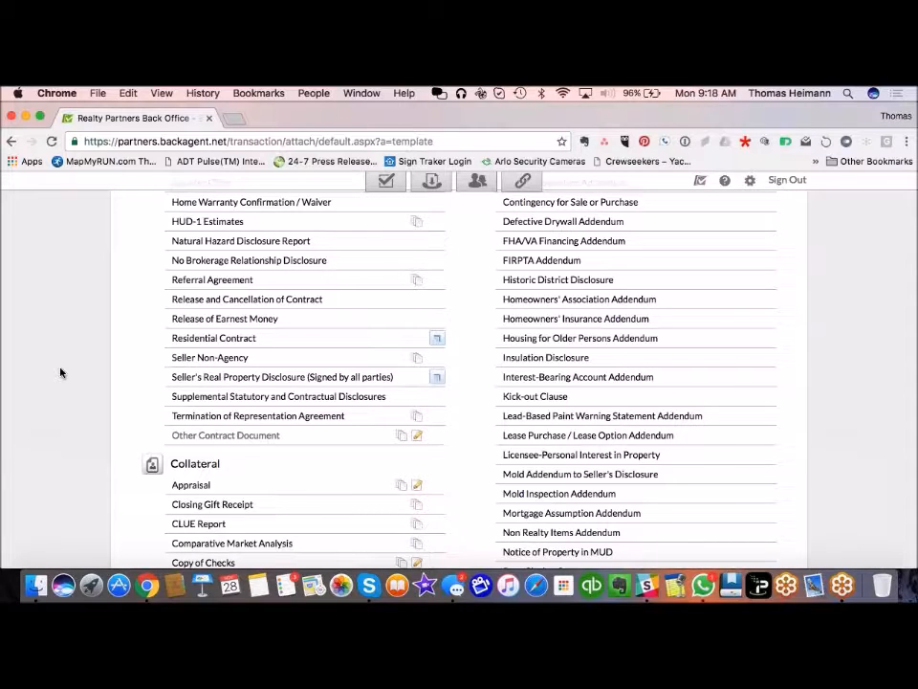
Step: Pick Other Contract Document and replace the title with the property address followed by 'First'
left_click(238, 438)
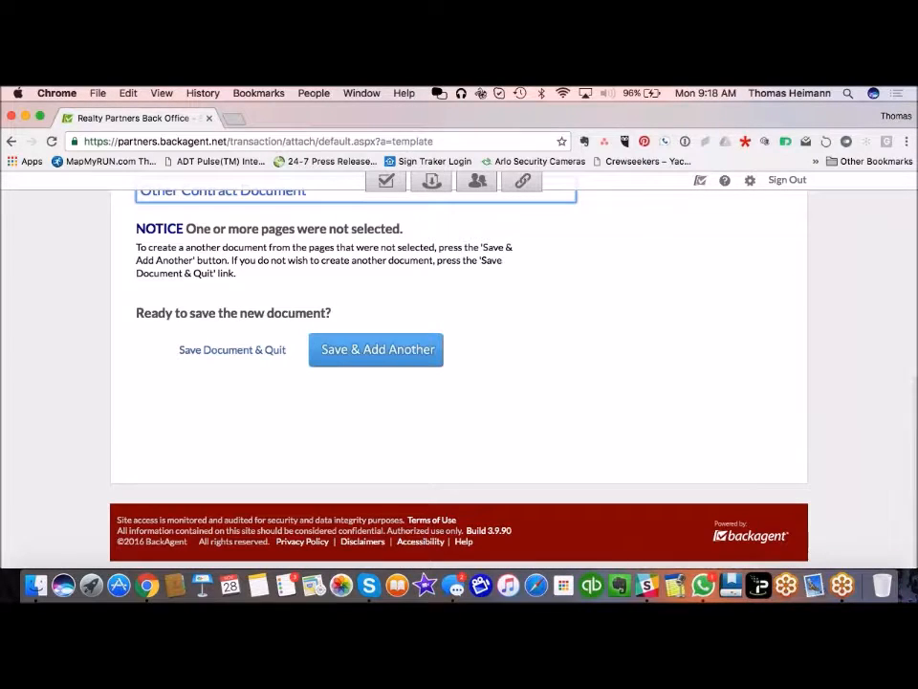
scroll(124, 410, "up", 1)
scroll(124, 409, "up", 1)
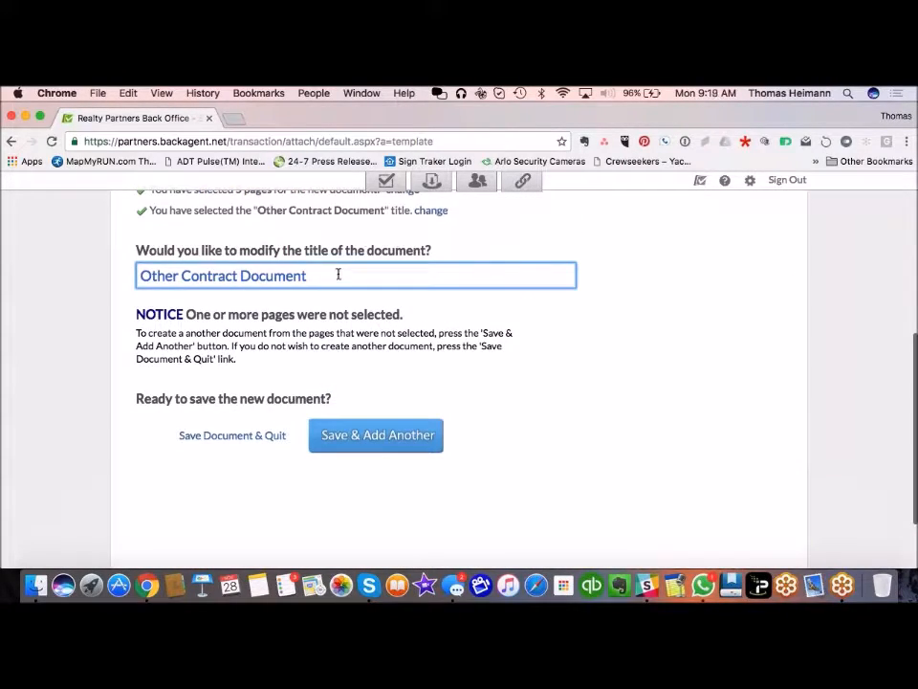
left_click_drag(338, 274, 138, 250)
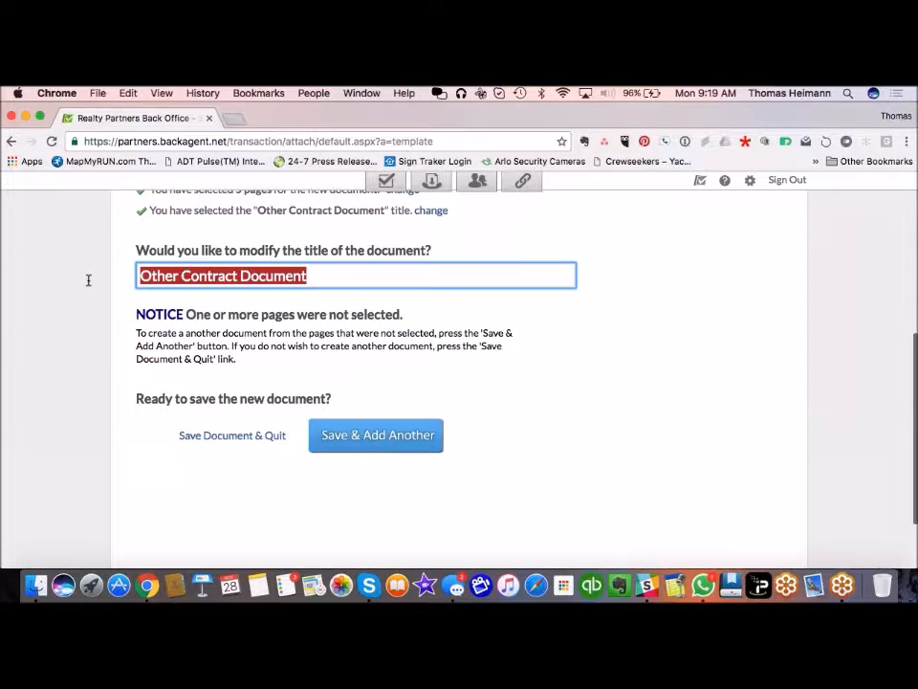
type("123 Anystr")
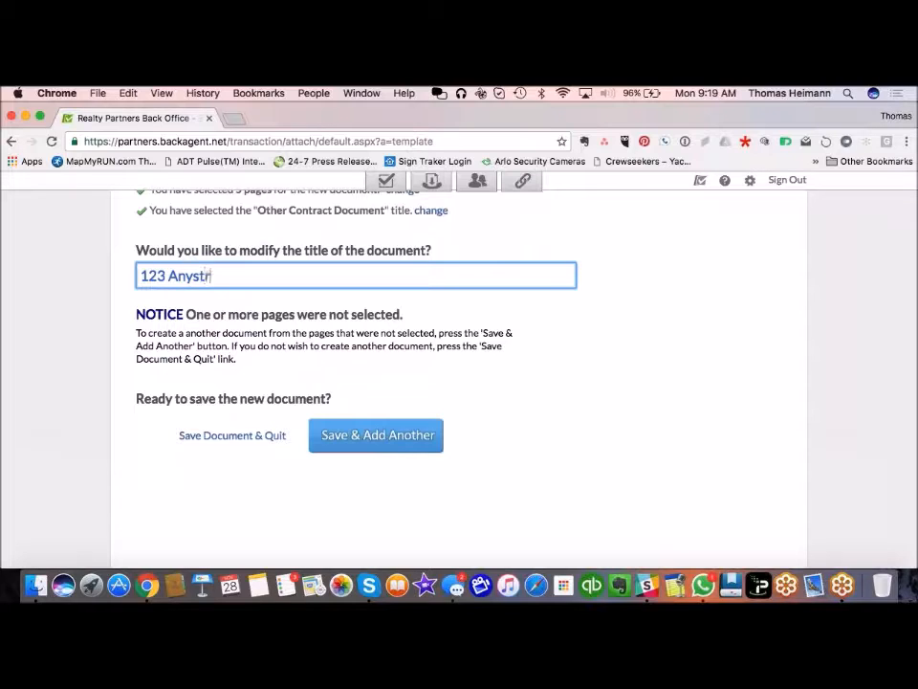
type("eet First Offer")
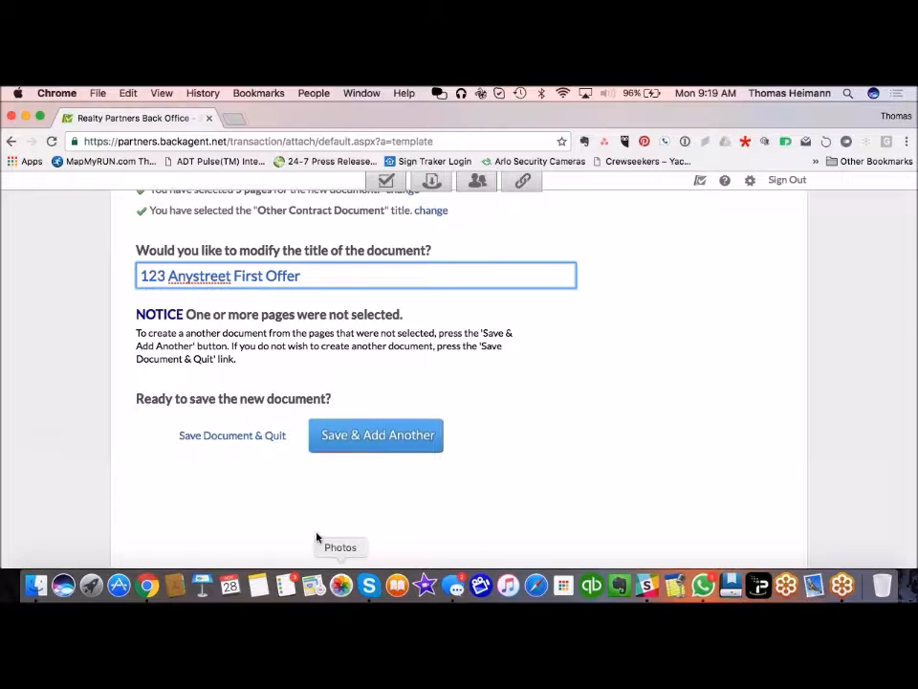
Step: Save the First Offer document, start another, and look over the remaining page thumbnails
left_click(371, 443)
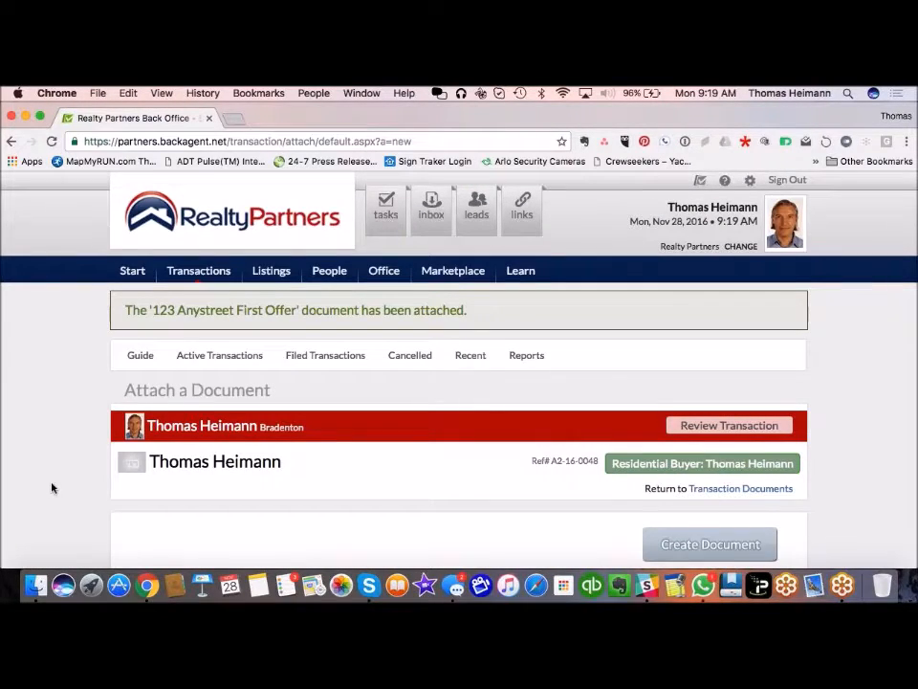
scroll(52, 488, "down", 10)
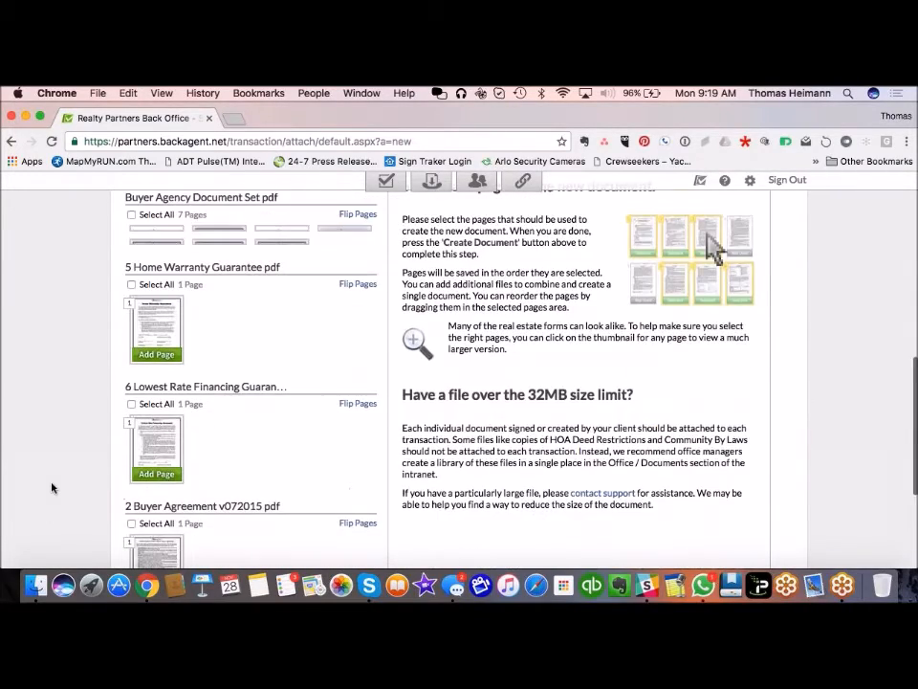
scroll(53, 388, "up", 2)
scroll(52, 389, "down", 3)
scroll(53, 388, "up", 1)
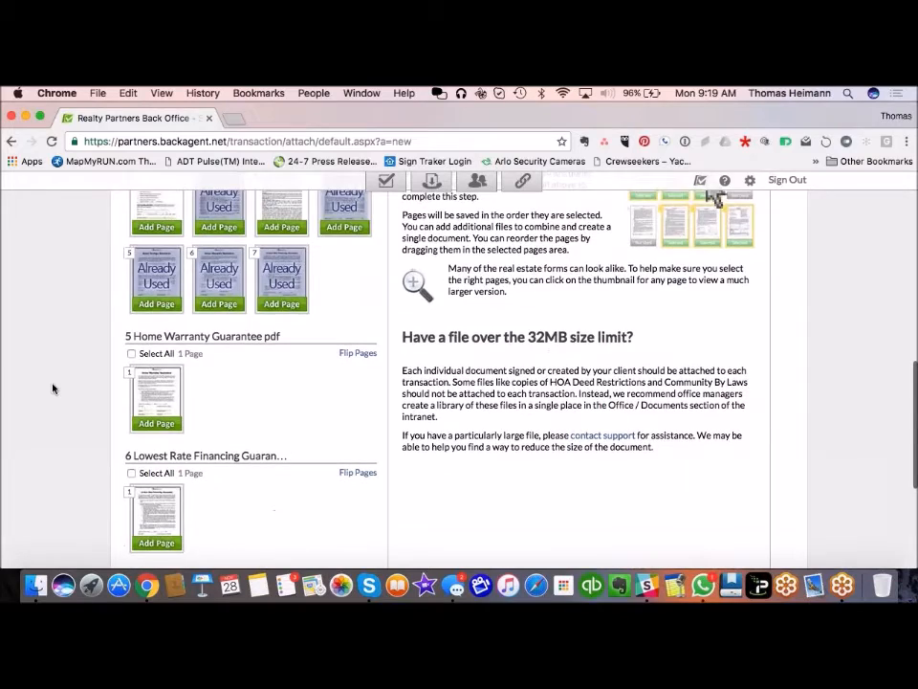
scroll(53, 389, "up", 3)
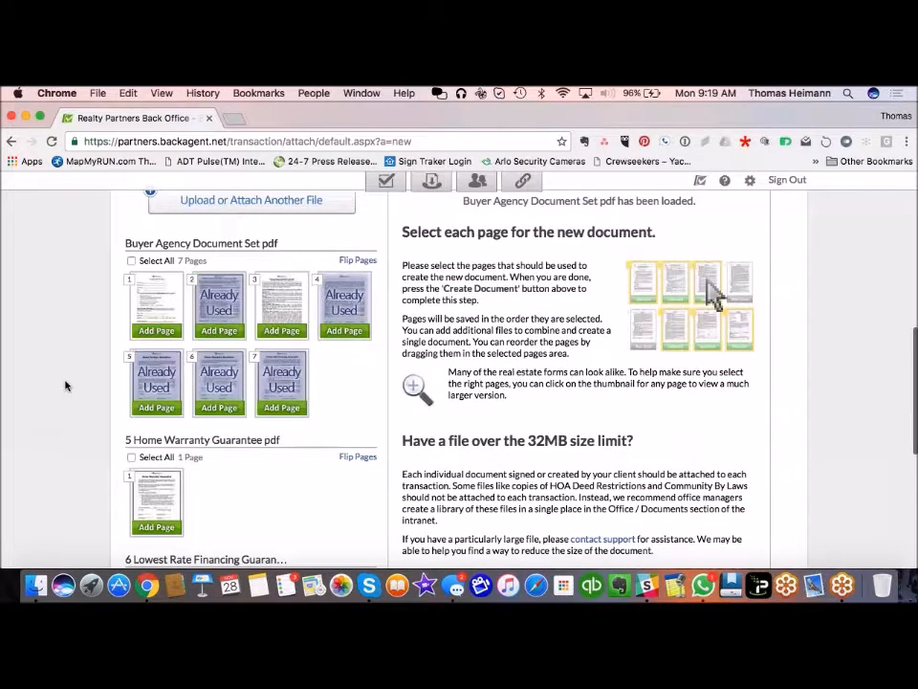
scroll(67, 383, "down", 4)
scroll(68, 382, "up", 2)
scroll(68, 383, "down", 3)
scroll(68, 385, "down", 3)
scroll(67, 385, "up", 3)
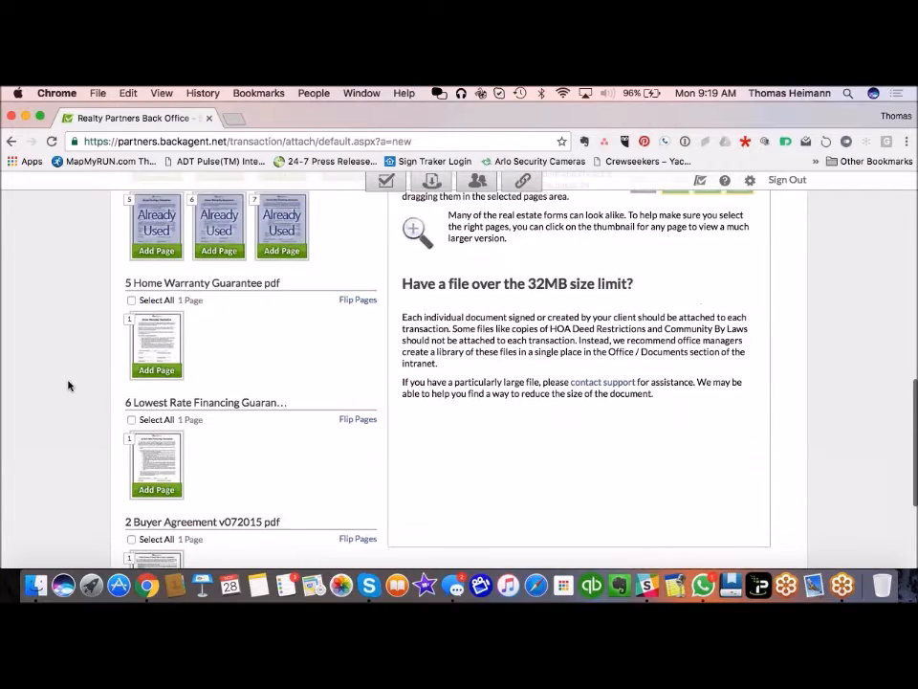
scroll(68, 386, "up", 3)
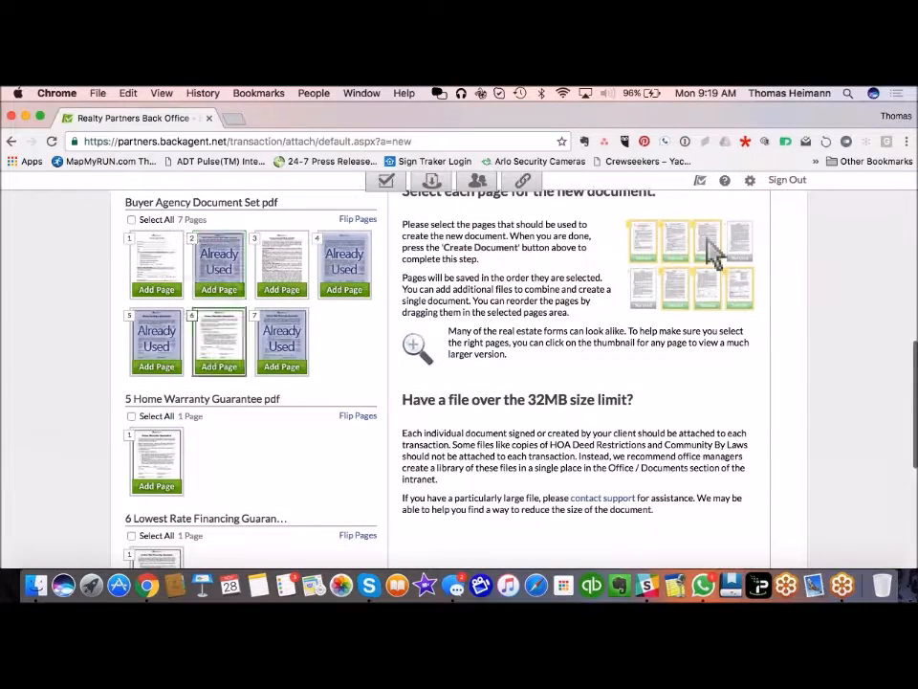
scroll(79, 400, "down", 2)
scroll(79, 400, "up", 2)
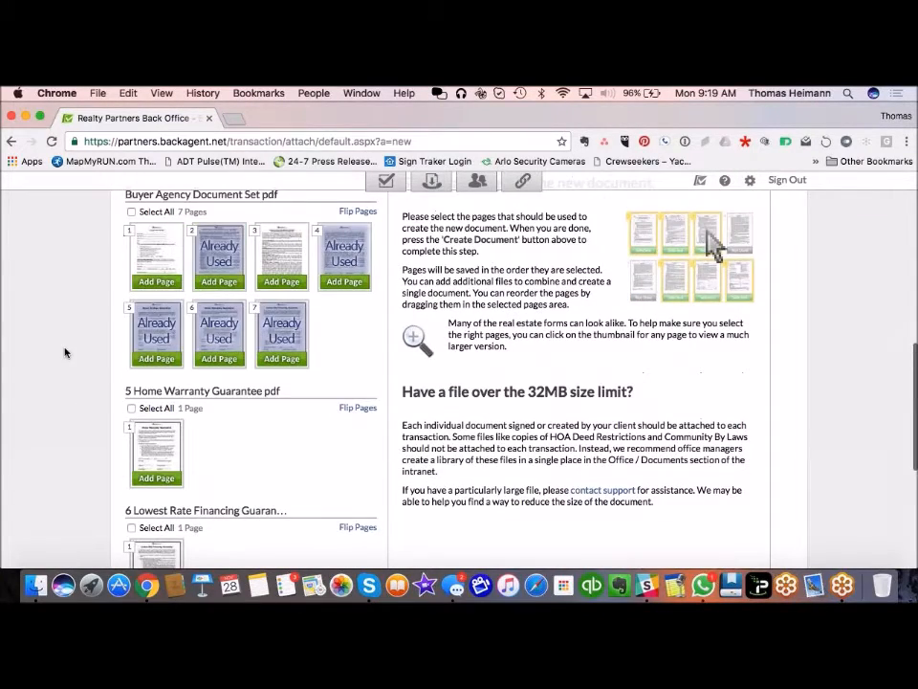
scroll(65, 353, "down", 4)
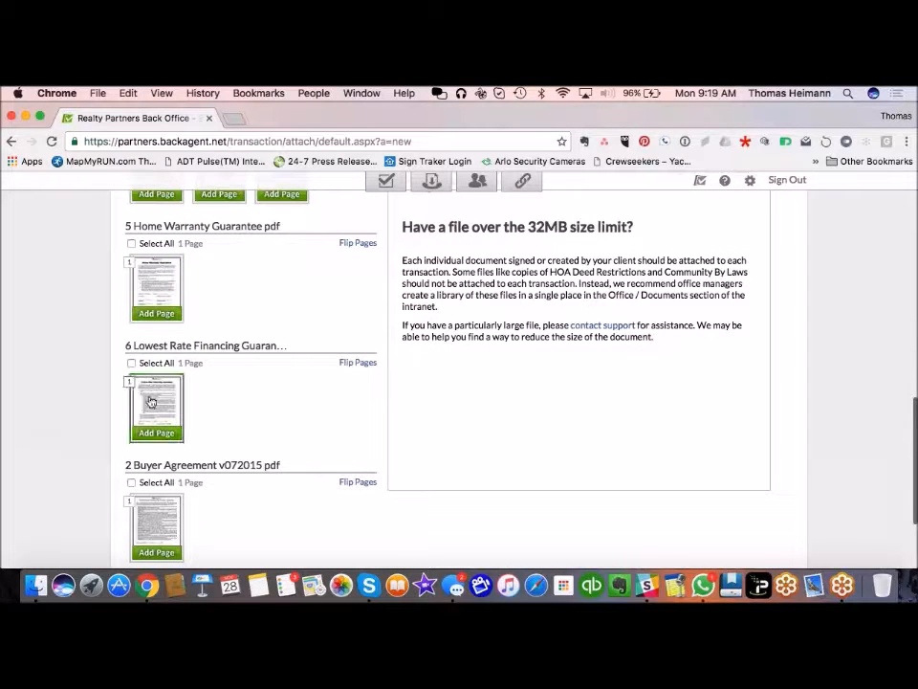
scroll(82, 406, "down", 3)
scroll(83, 405, "up", 1)
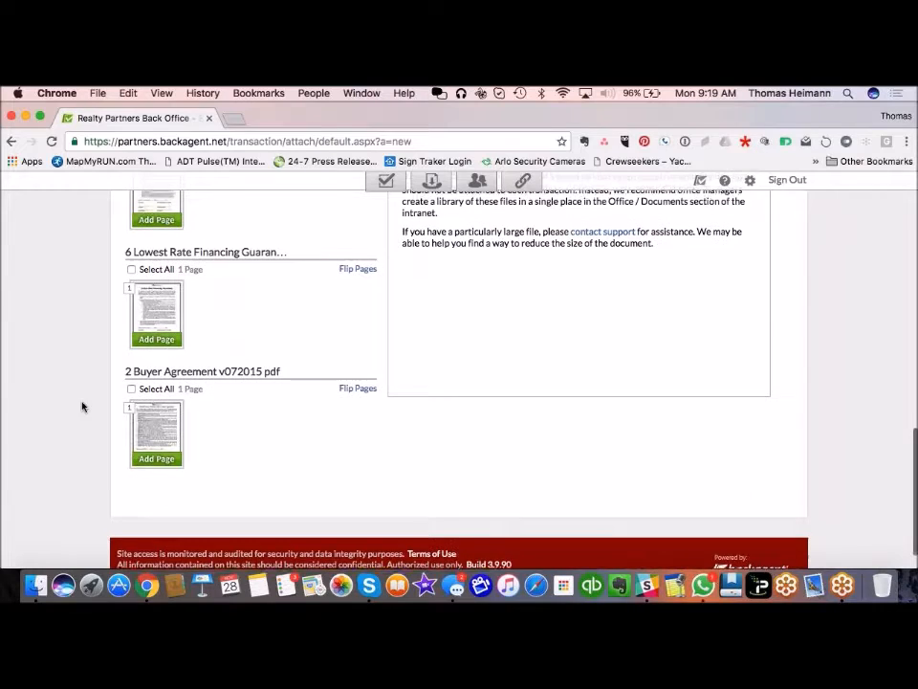
Step: Create a document from the Buyer Agreement and Lowest Rate Financing Guarantee pages
mouse_move(154, 332)
left_click(156, 469)
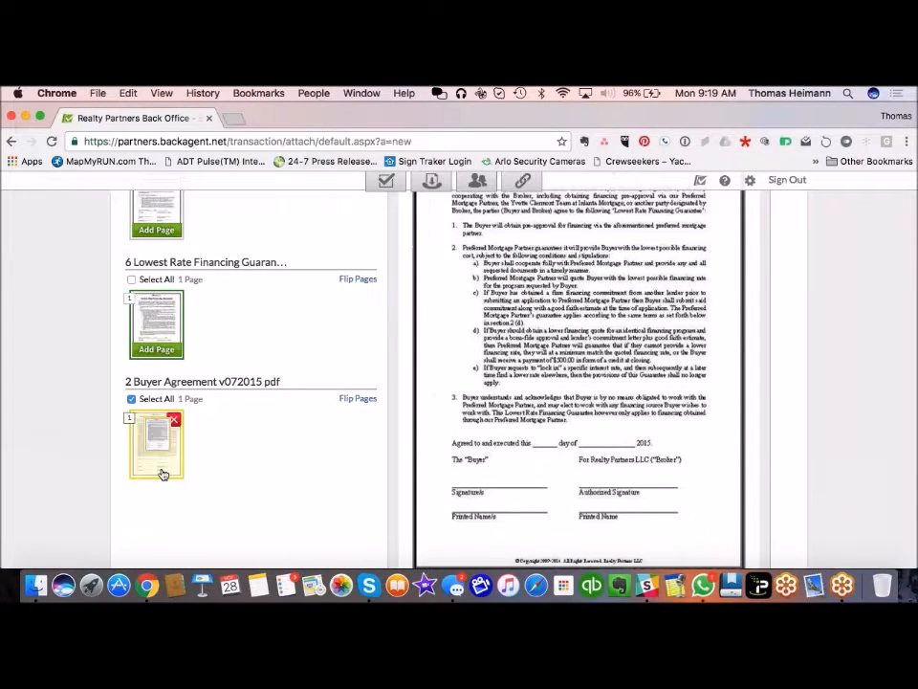
left_click(158, 351)
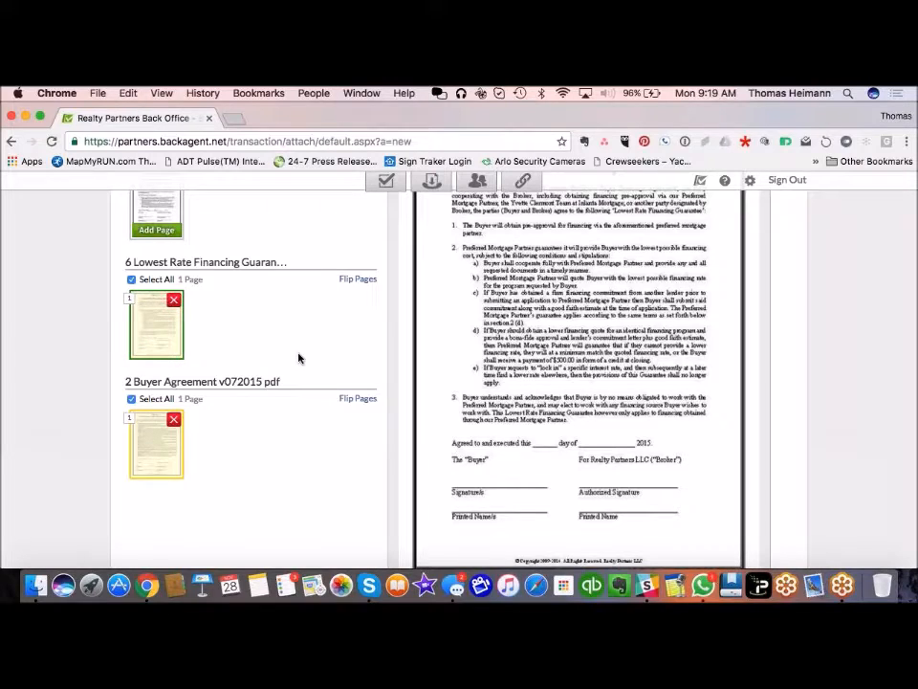
scroll(299, 358, "up", 2)
scroll(299, 358, "up", 5)
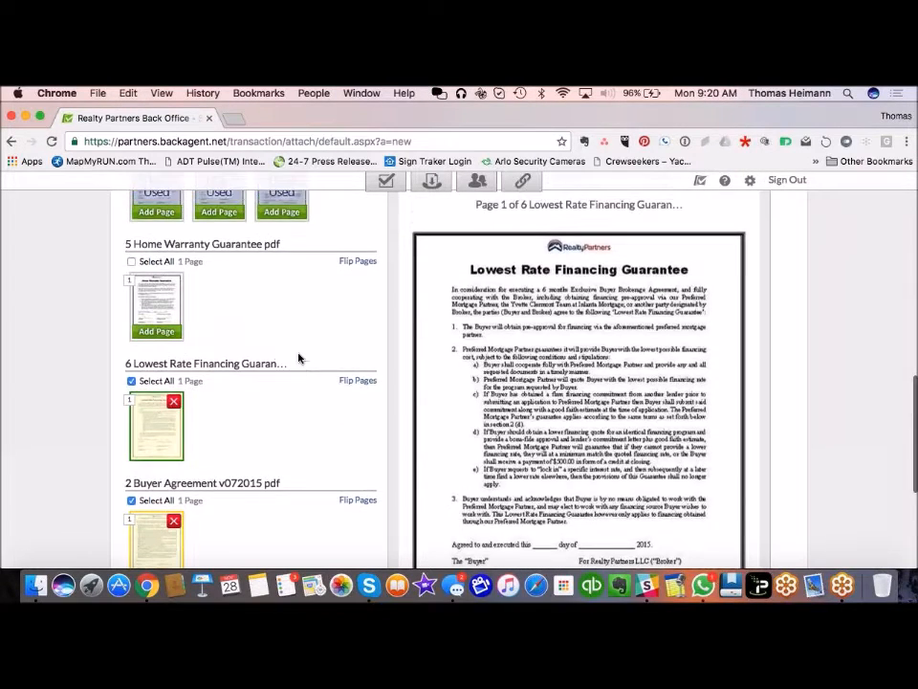
left_click(741, 484)
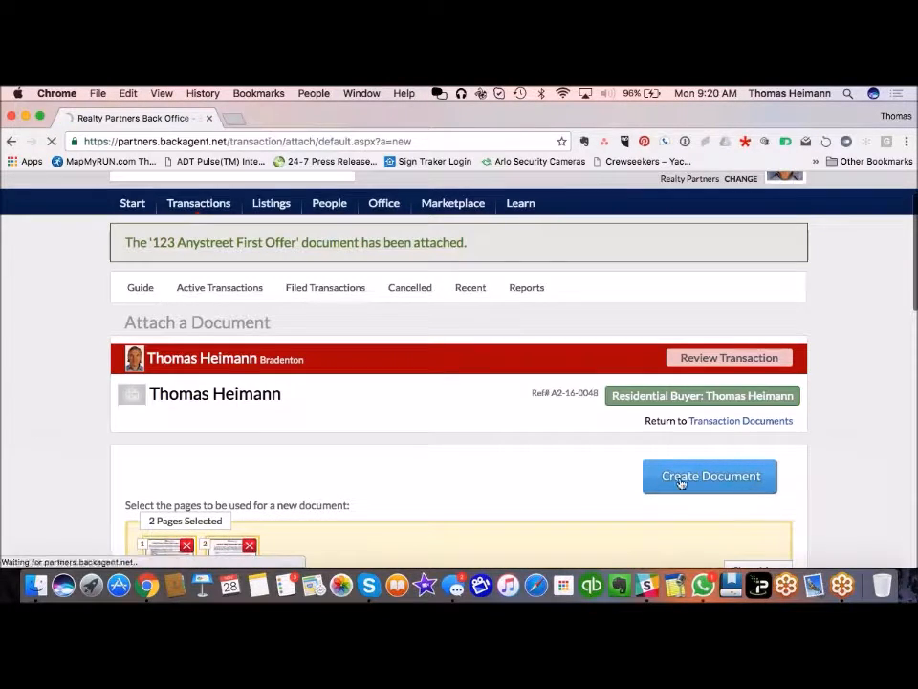
Step: Title the two-page document 'Lead-Based Paint Warning Statement Addendum' and save it with Save & Add Another
scroll(103, 382, "down", 5)
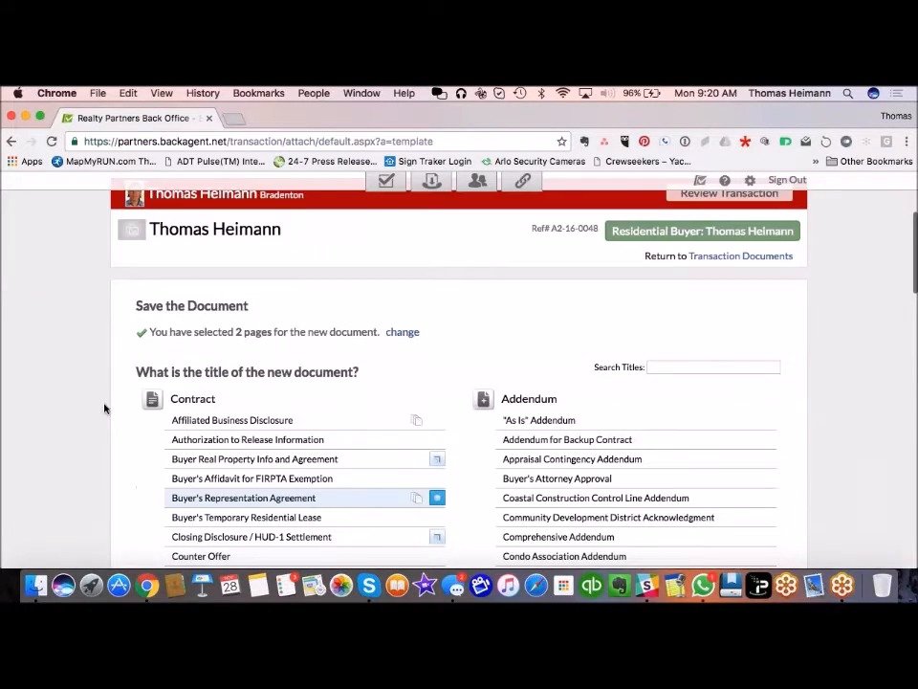
scroll(69, 458, "down", 6)
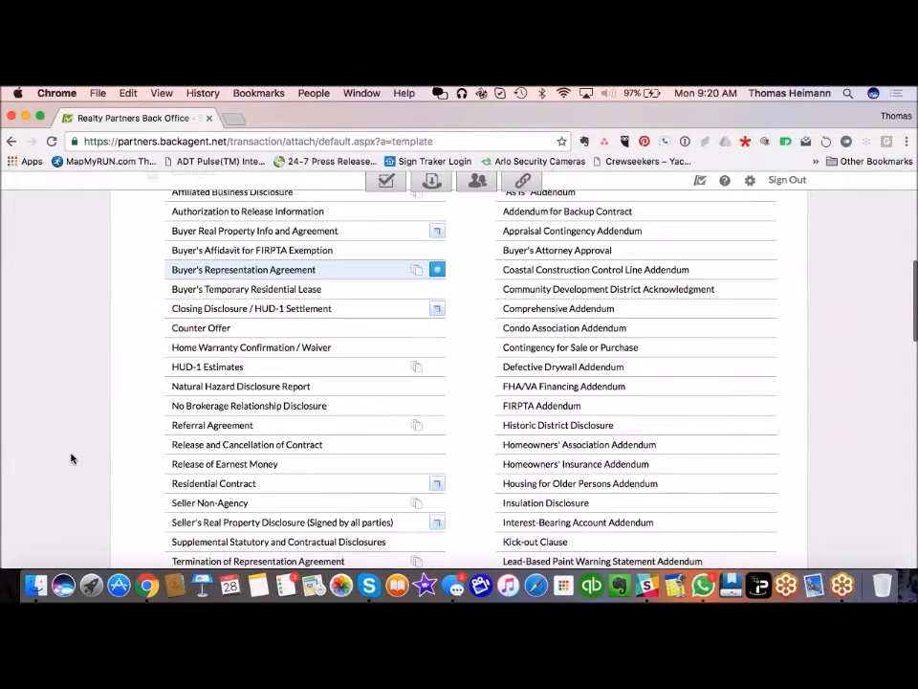
scroll(69, 458, "up", 2)
scroll(70, 458, "down", 3)
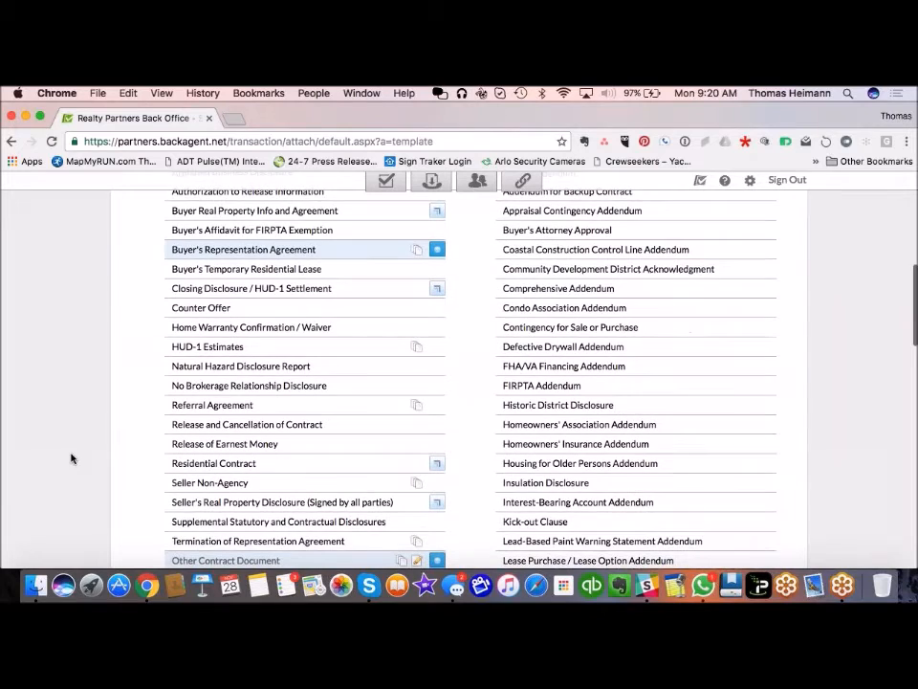
scroll(716, 455, "down", 3)
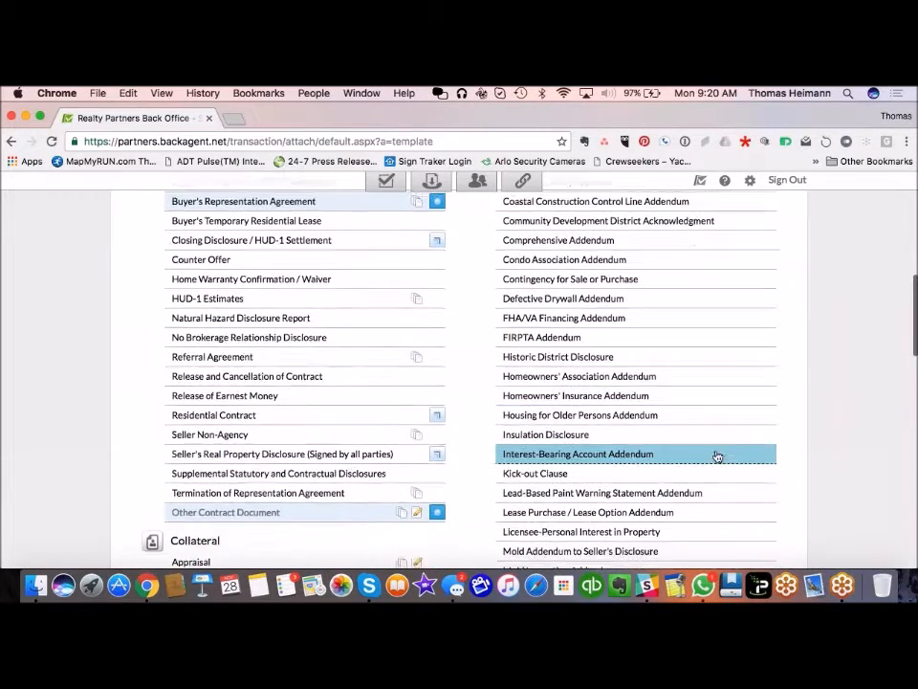
left_click(718, 456)
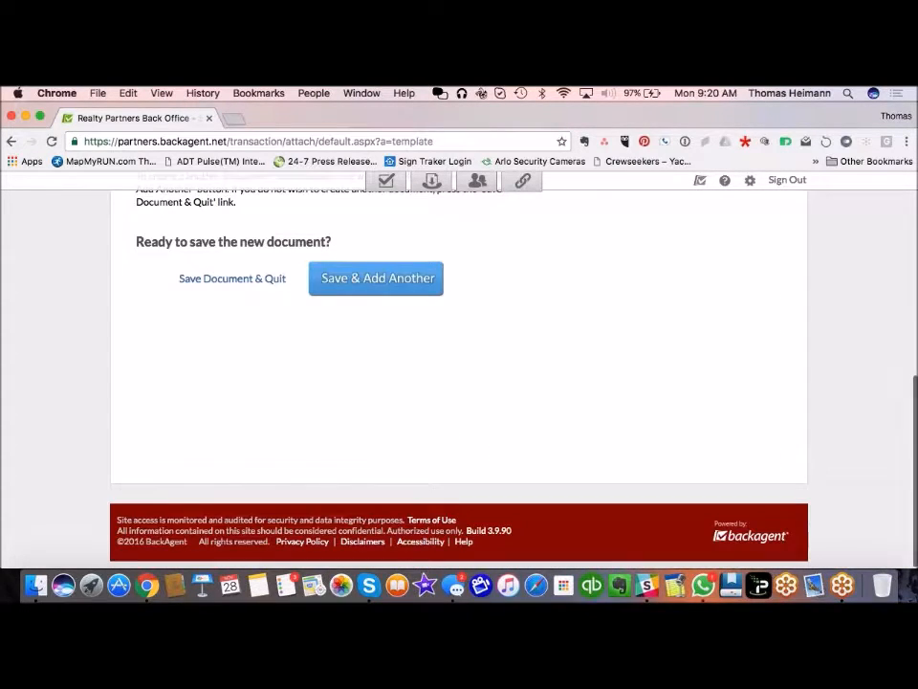
scroll(302, 315, "up", 3)
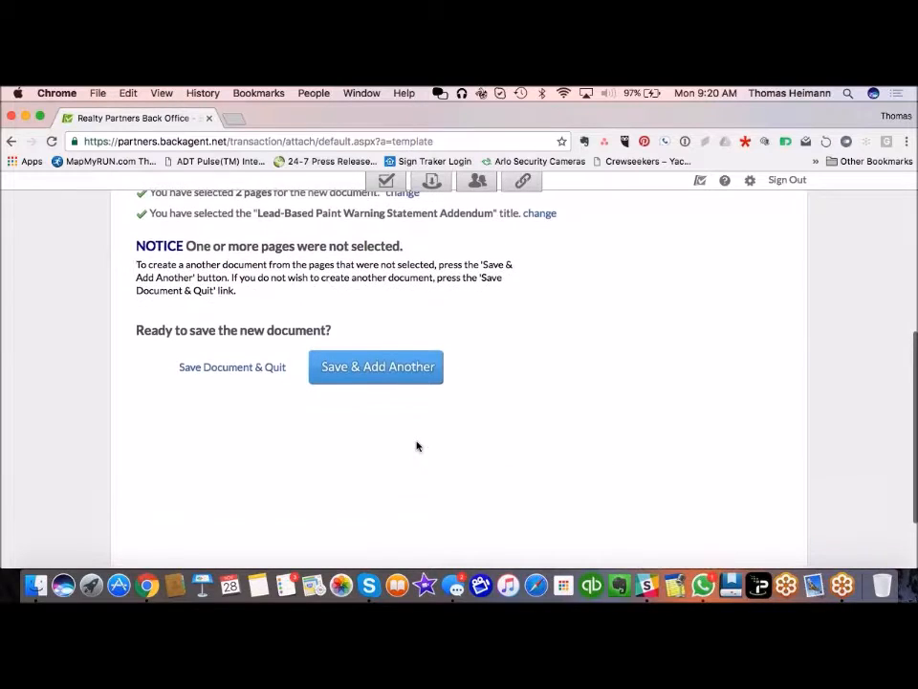
left_click(376, 384)
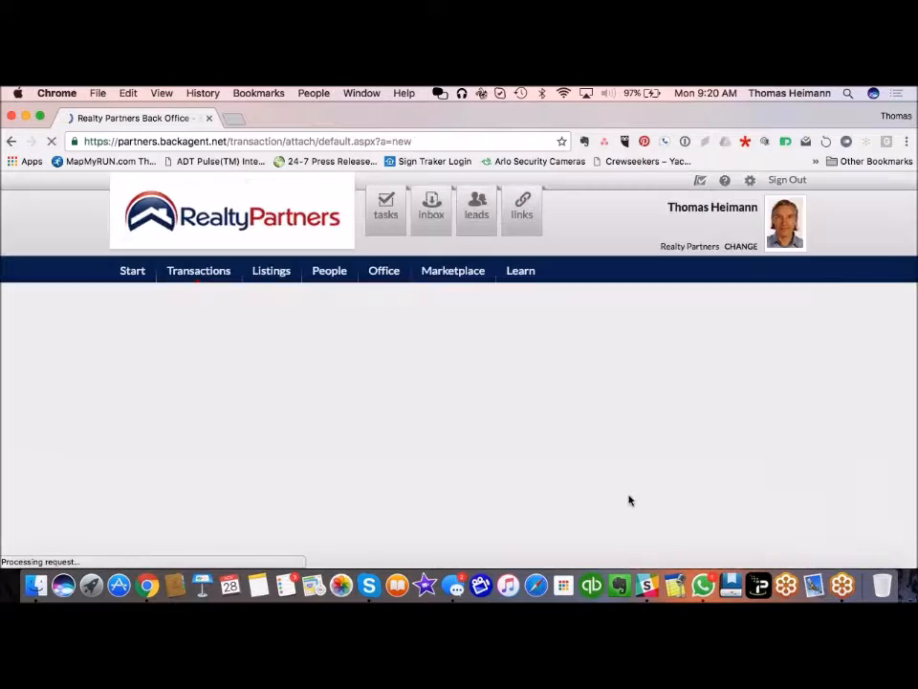
Step: Build a new document from Buyer Agency pages 1 and 3 plus the Home Warranty Guarantee page
scroll(271, 468, "down", 5)
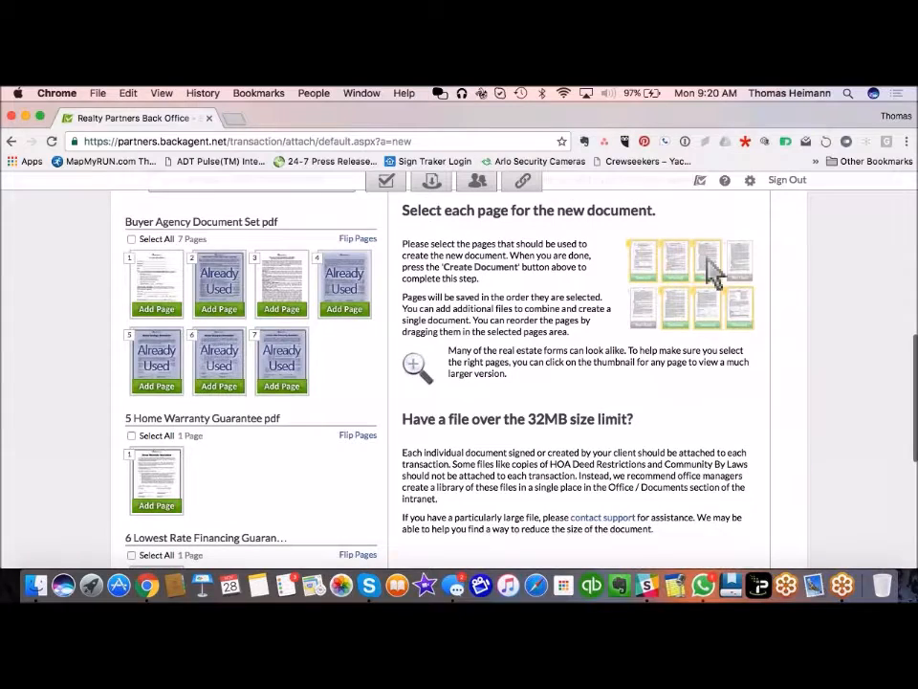
left_click(156, 308)
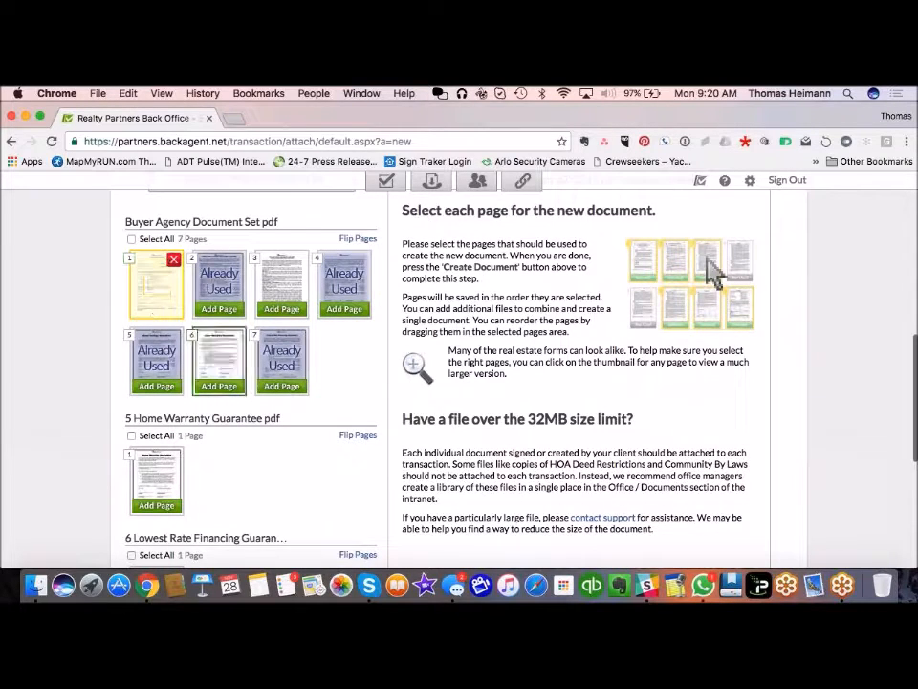
left_click(281, 308)
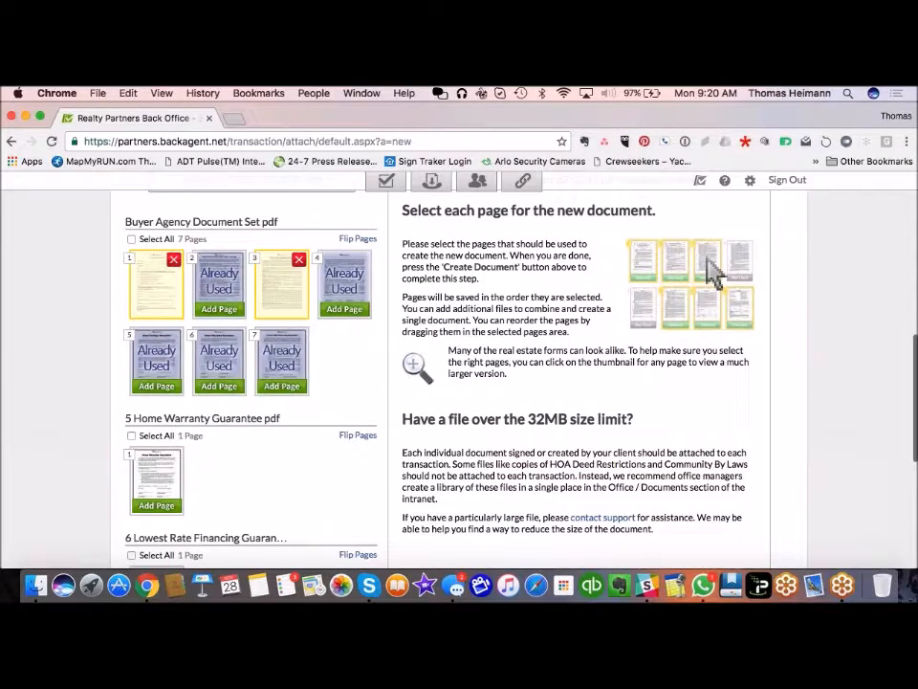
left_click(157, 505)
scroll(113, 307, "down", 3)
scroll(111, 307, "down", 2)
scroll(111, 307, "up", 6)
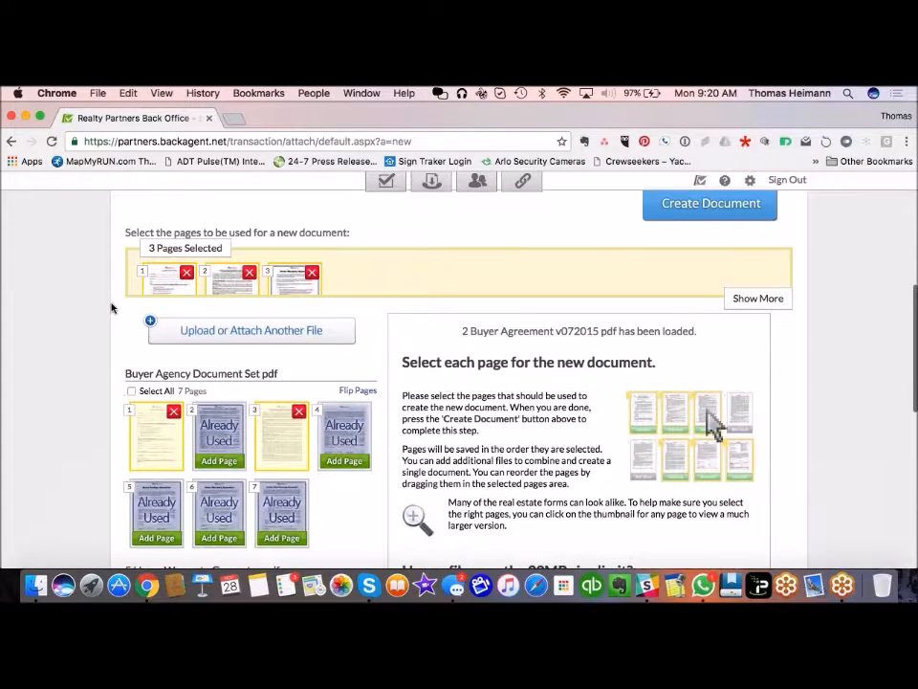
left_click(743, 207)
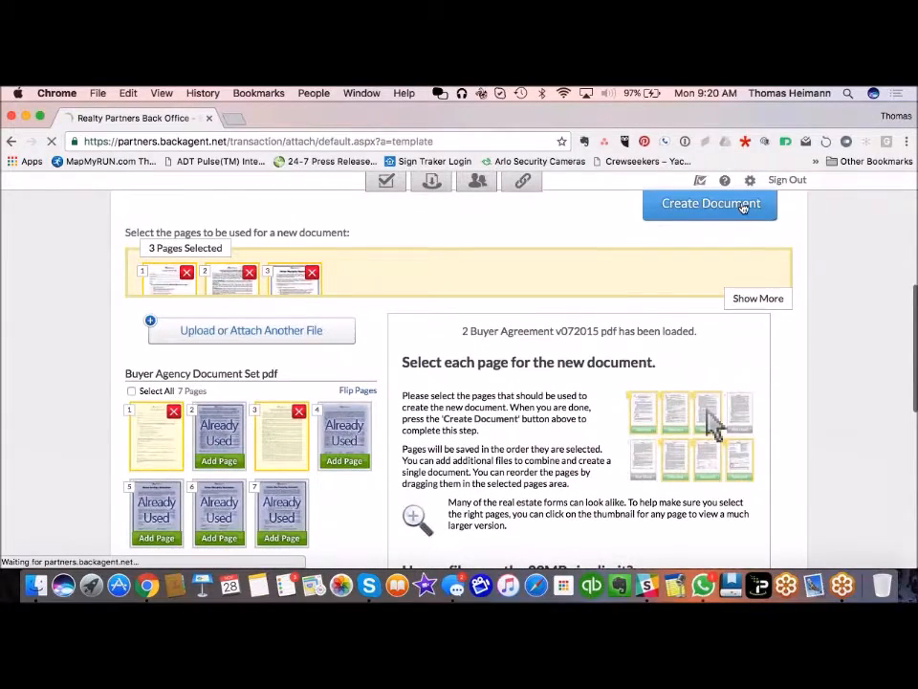
Step: Title it 'Community Development District Acknowledgment' and save it to the transaction
scroll(636, 357, "down", 5)
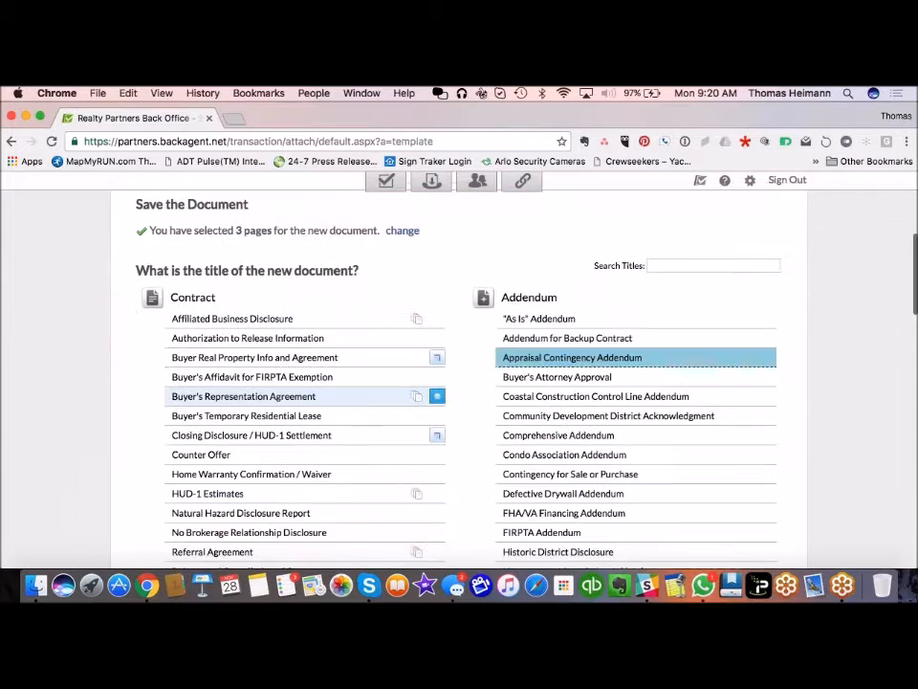
scroll(636, 357, "down", 1)
left_click(612, 395)
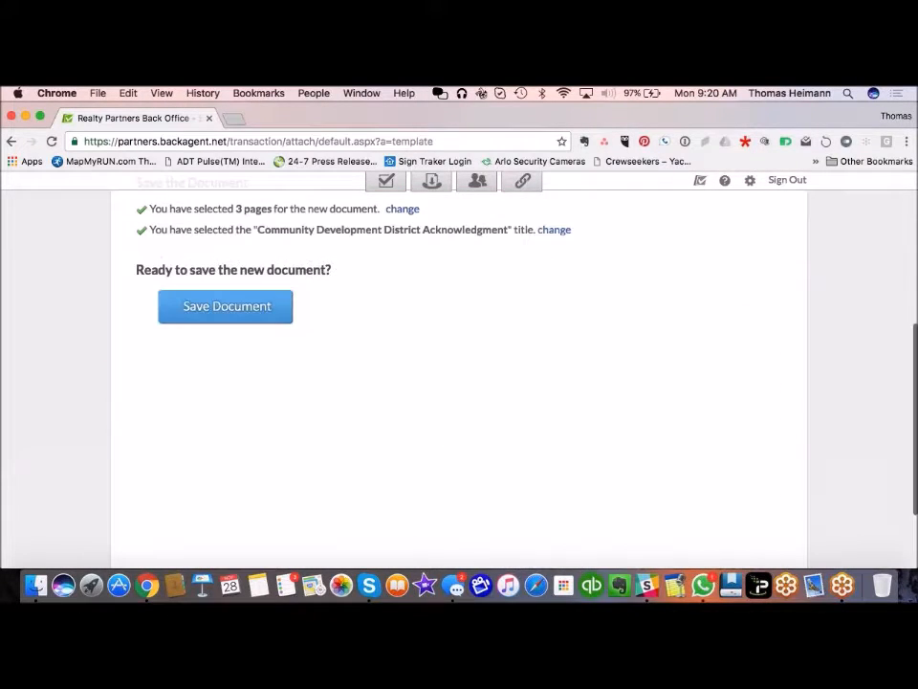
left_click(242, 322)
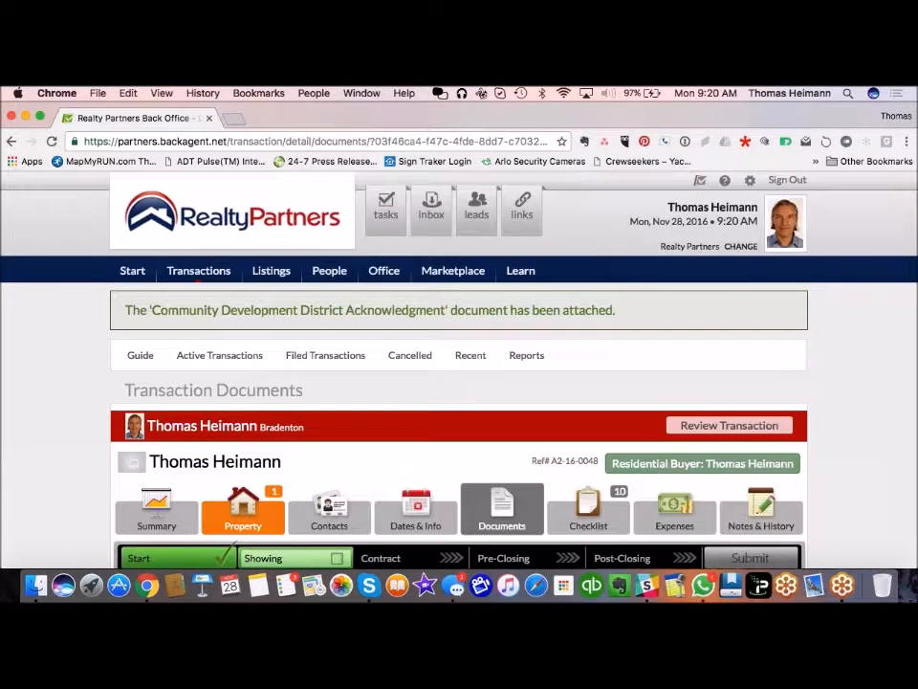
scroll(502, 382, "down", 5)
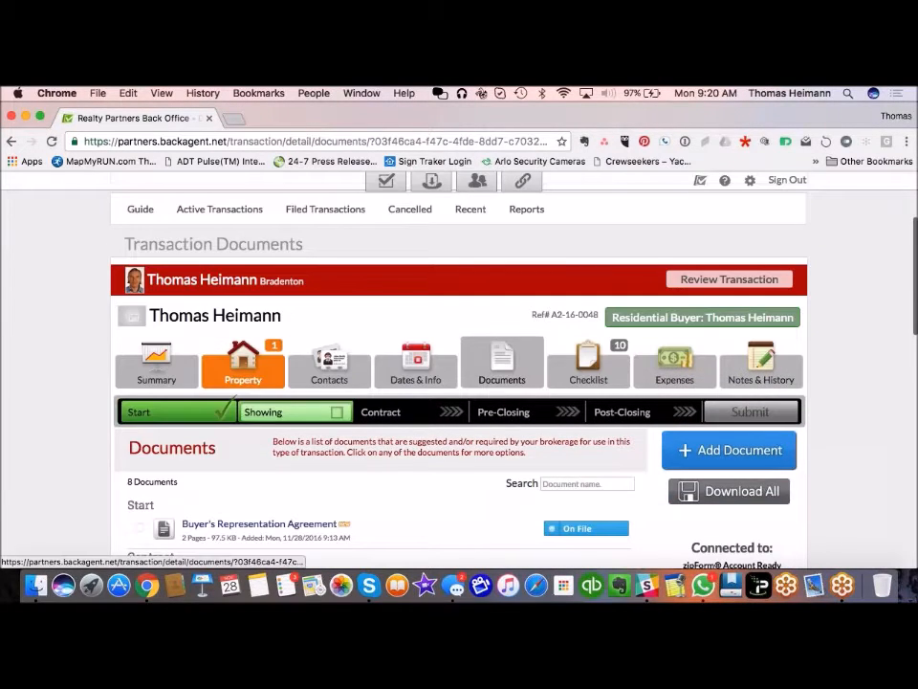
scroll(397, 306, "down", 5)
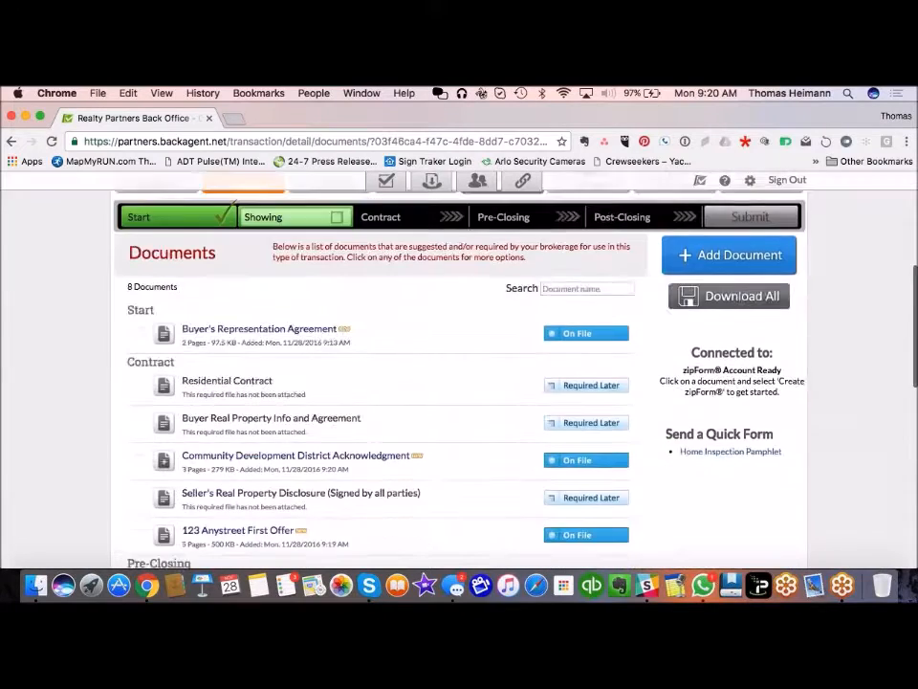
scroll(397, 306, "up", 1)
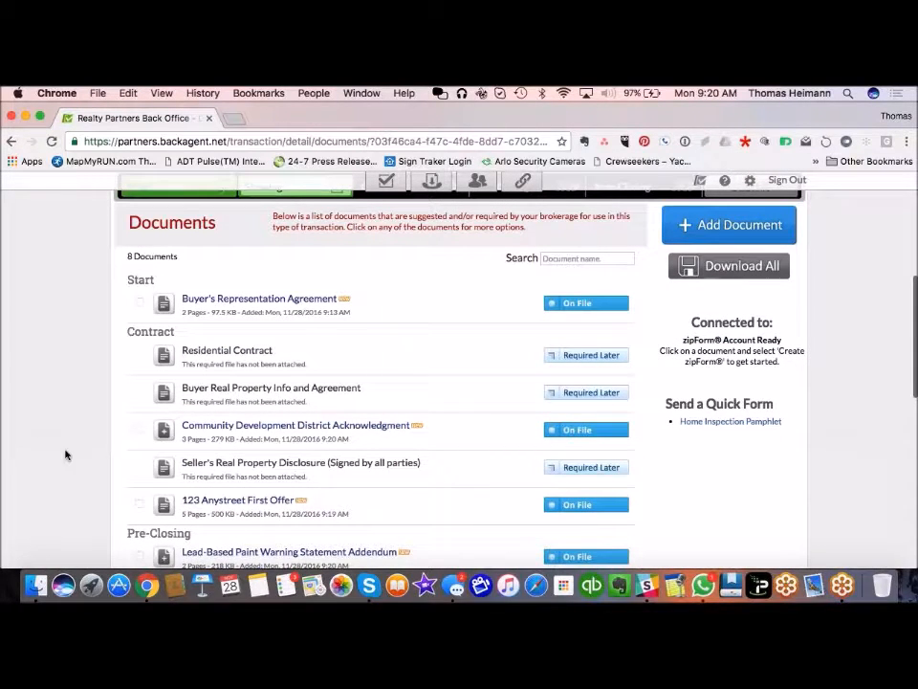
scroll(61, 453, "down", 1)
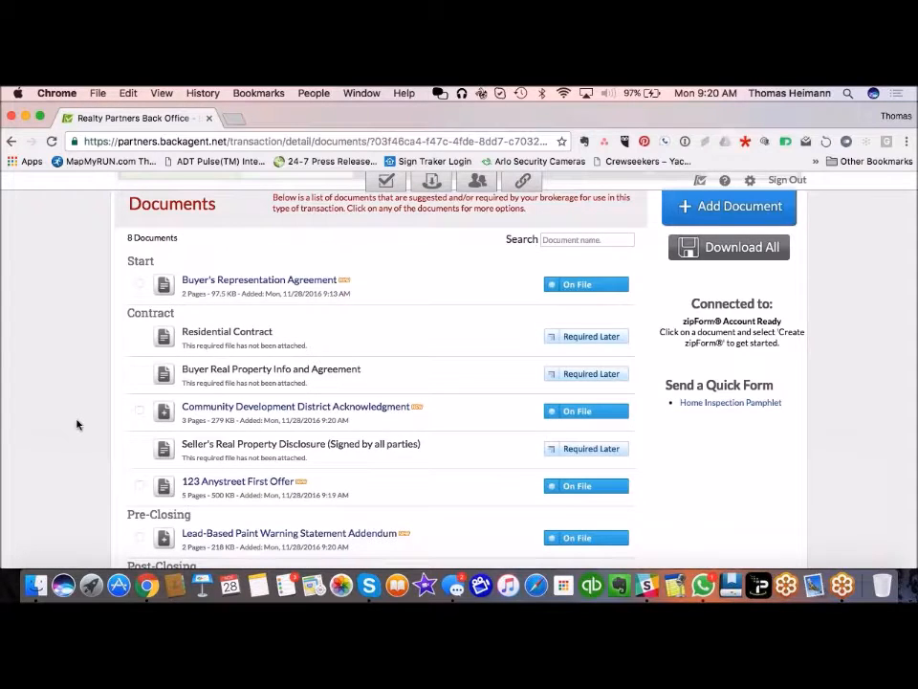
scroll(77, 425, "up", 3)
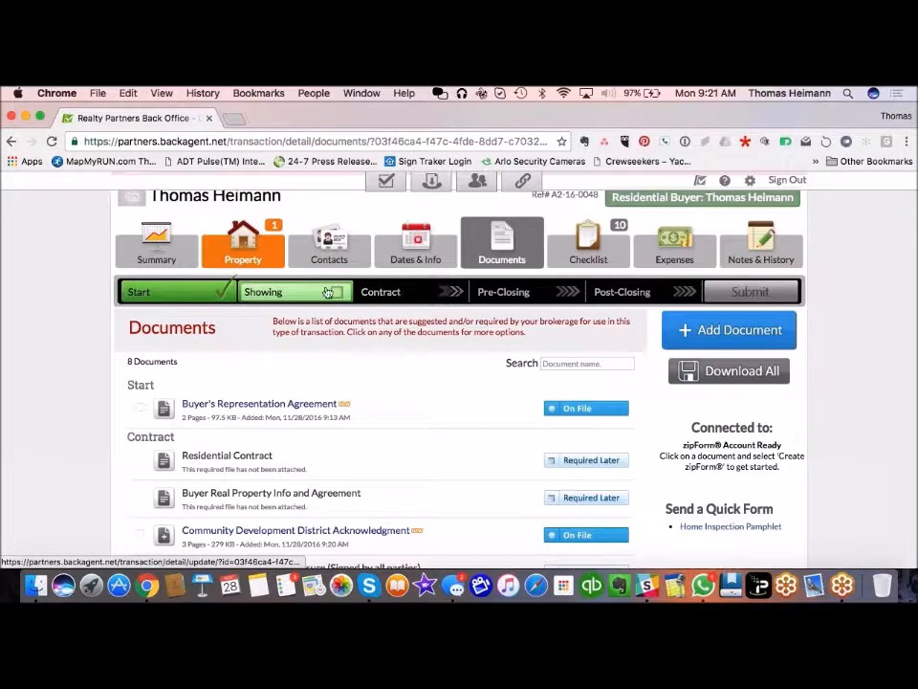
Step: Advance the transaction to the Contract phase and bring up its Property section
left_click(414, 300)
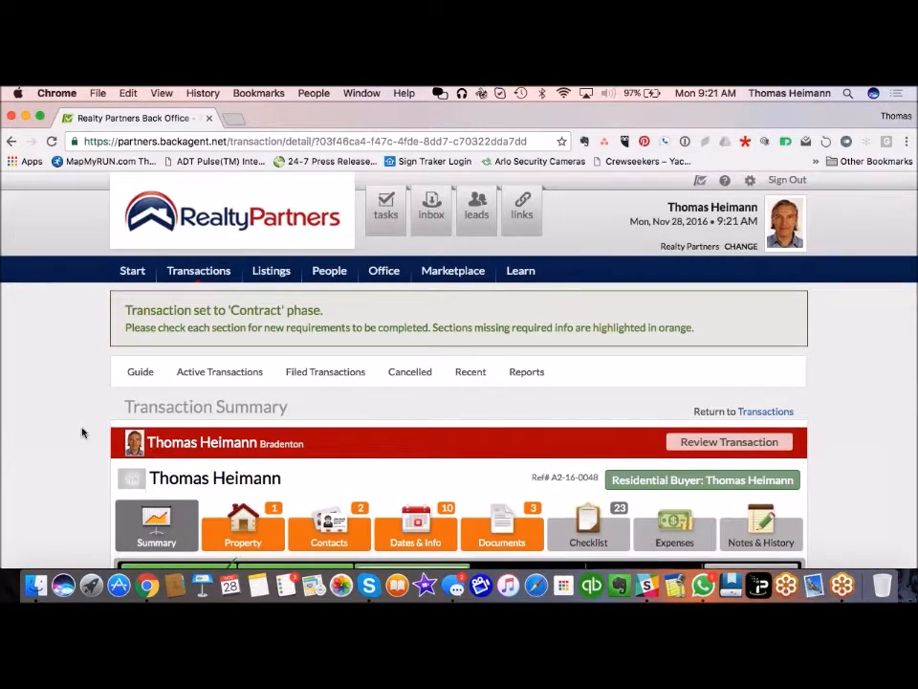
scroll(82, 432, "down", 5)
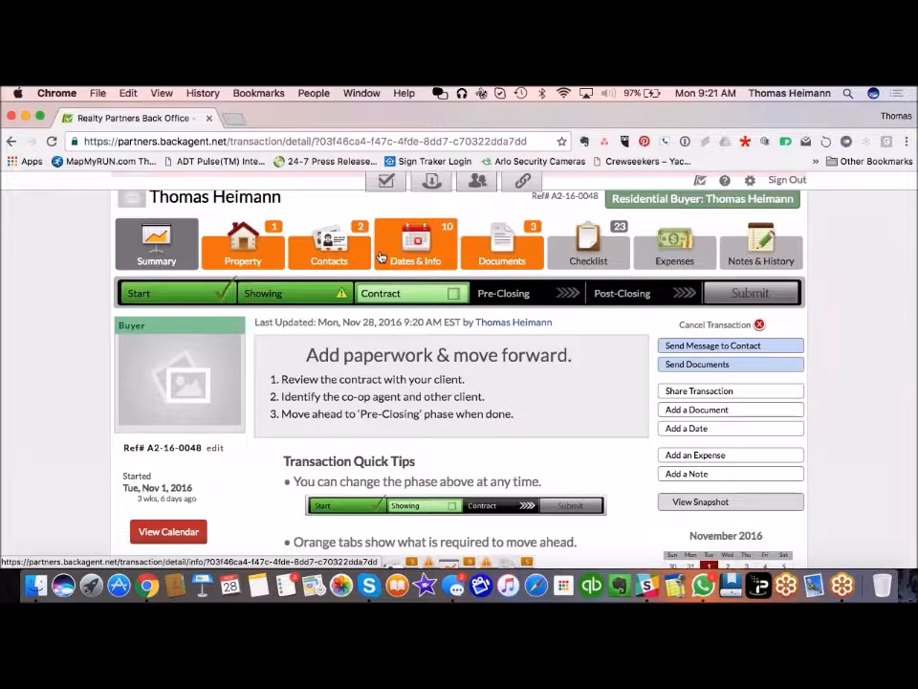
left_click(245, 245)
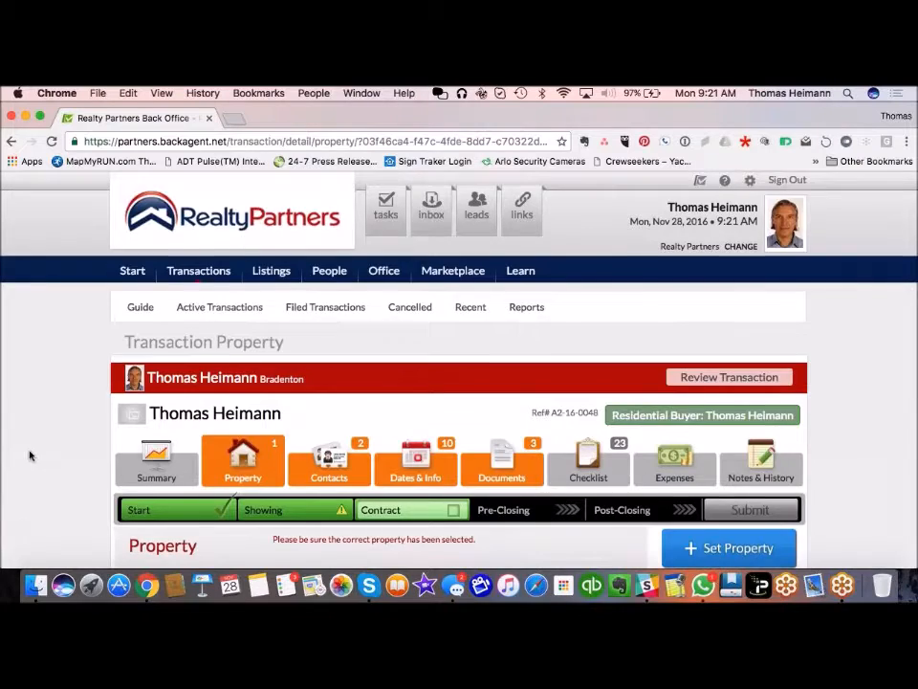
scroll(29, 455, "down", 5)
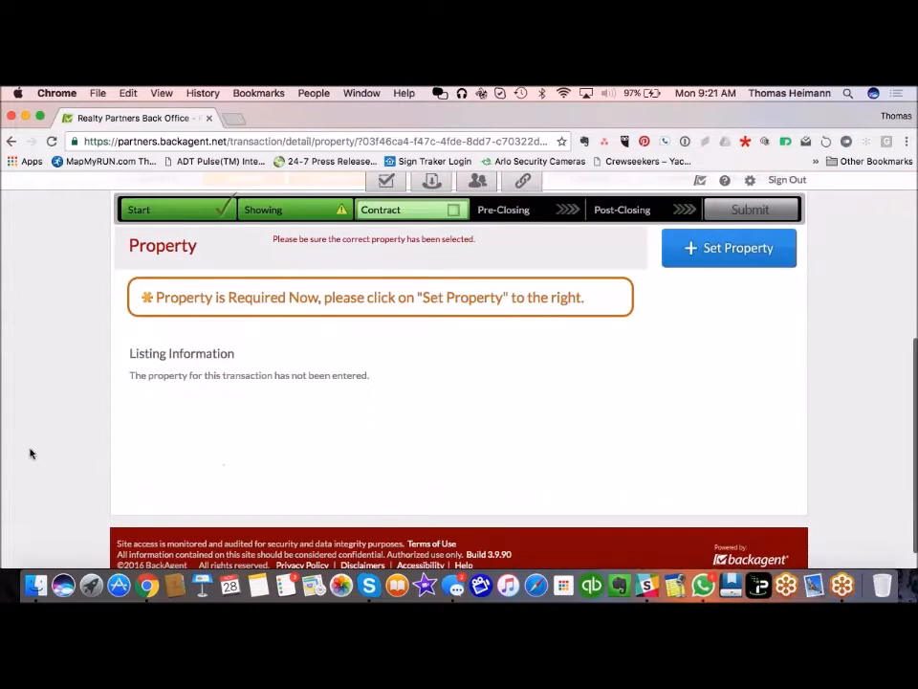
Step: Start setting the property and enter street number 1234, street Any Street, city Bradenton
left_click(748, 256)
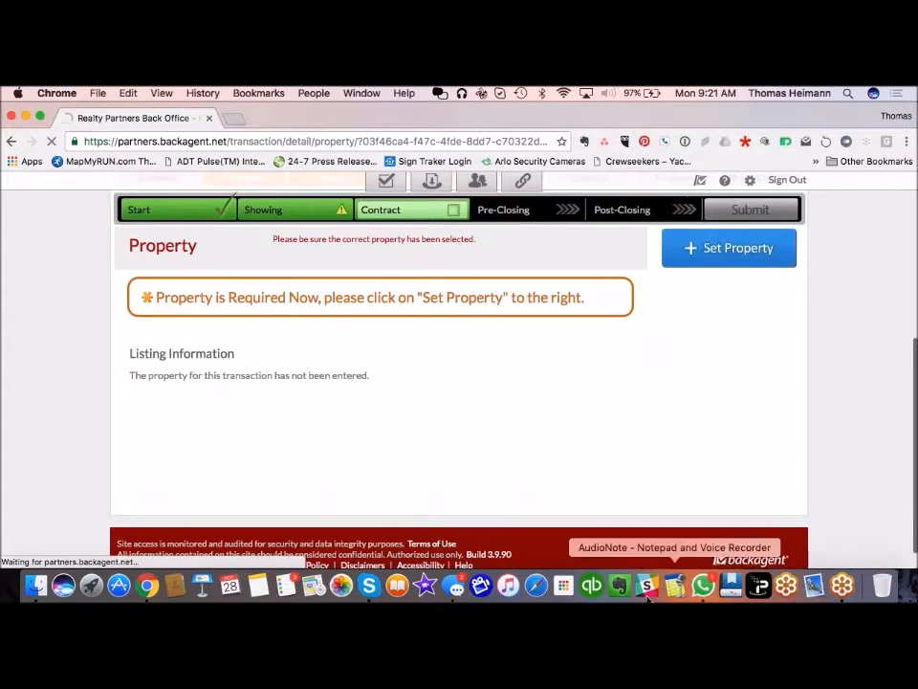
scroll(88, 384, "down", 5)
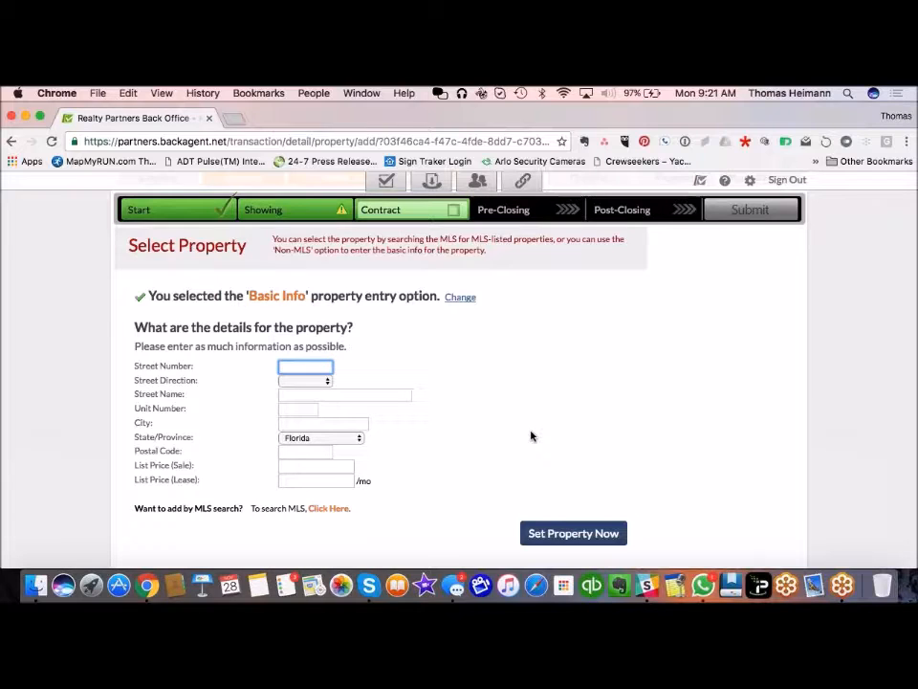
type("1234")
left_click(346, 395)
type("A")
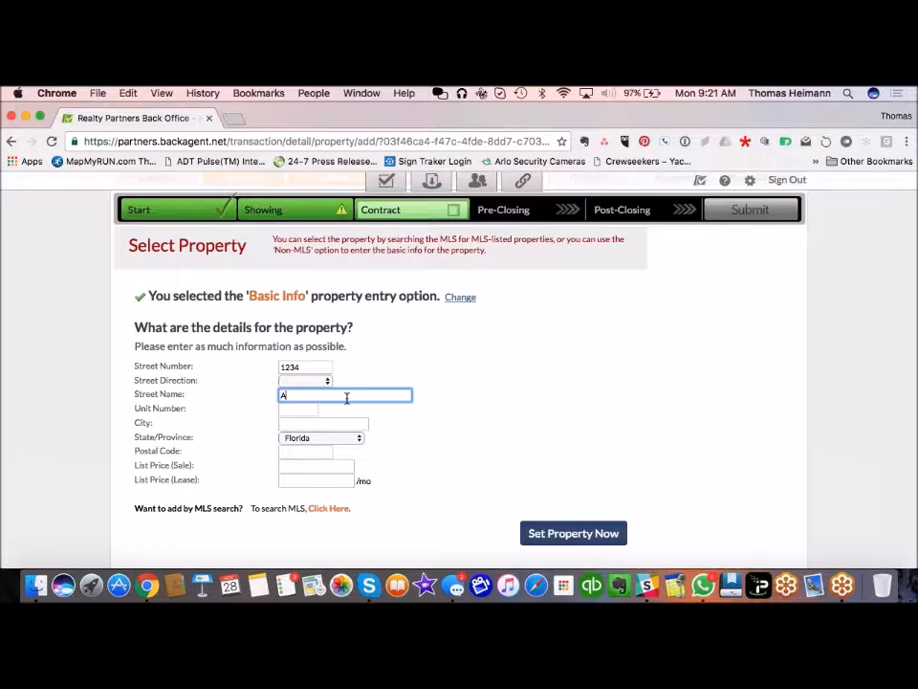
type("ny Street")
key("Tab")
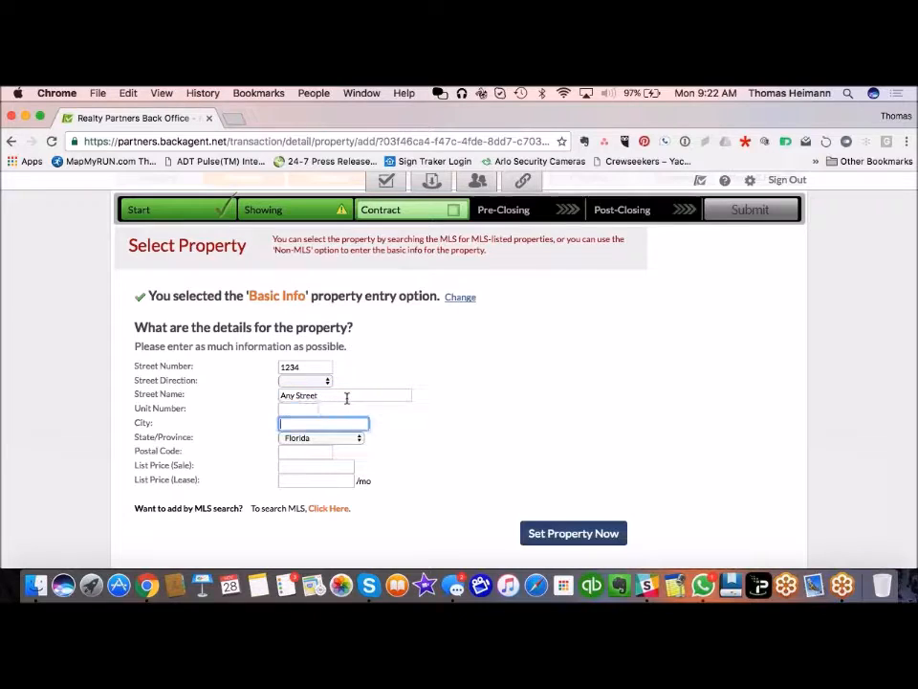
type("Braa")
key("BackSpace")
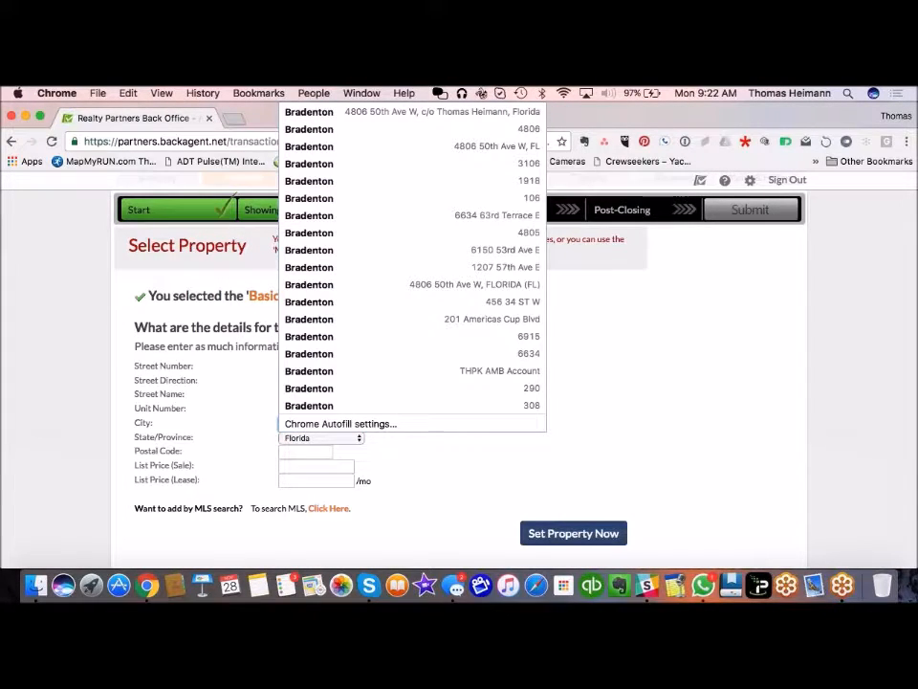
type("denton")
key("Tab")
Step: Enter postal code 34210 and submit the property details
left_click(324, 451)
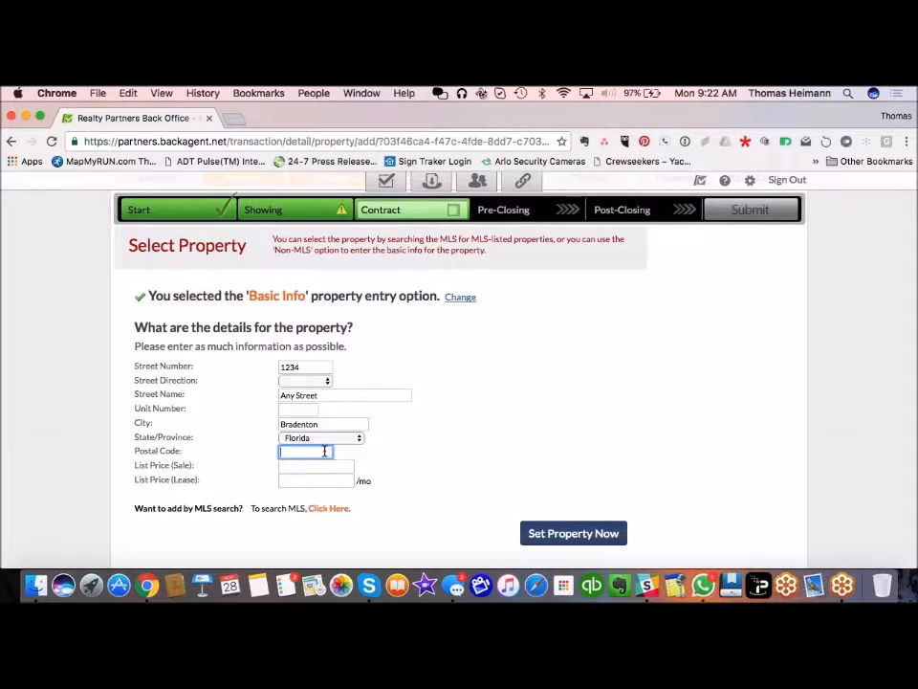
type("2310")
key("BackSpace")
key("BackSpace")
key("BackSpace")
key("BackSpace")
type("34210")
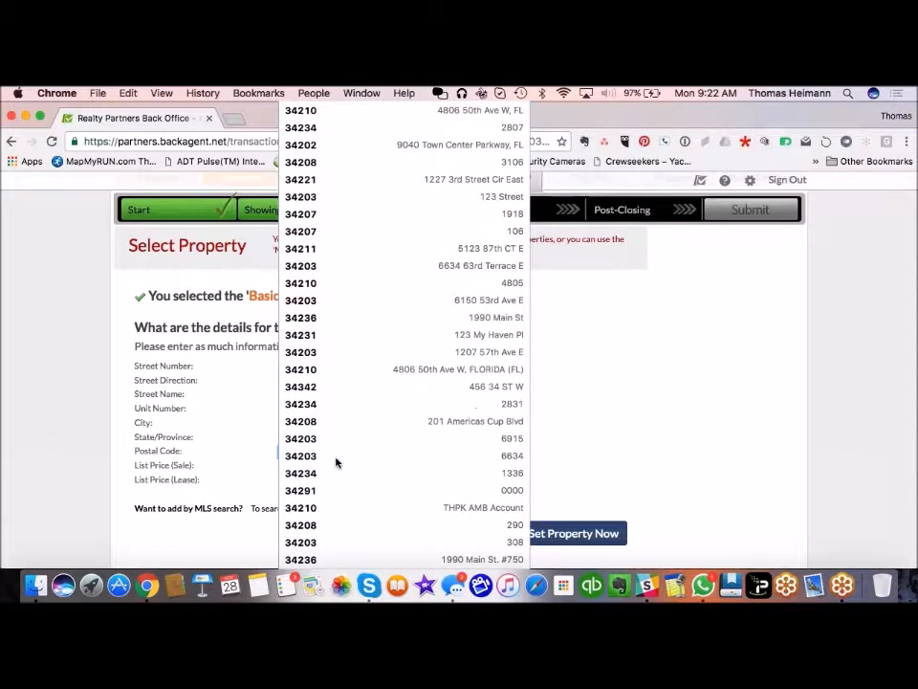
left_click(488, 406)
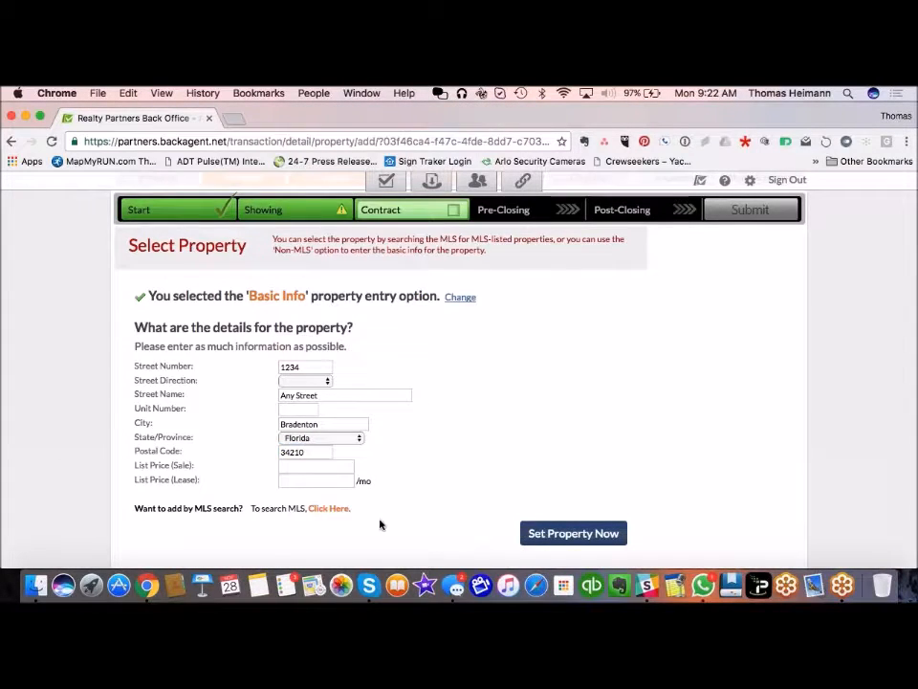
scroll(378, 522, "down", 1)
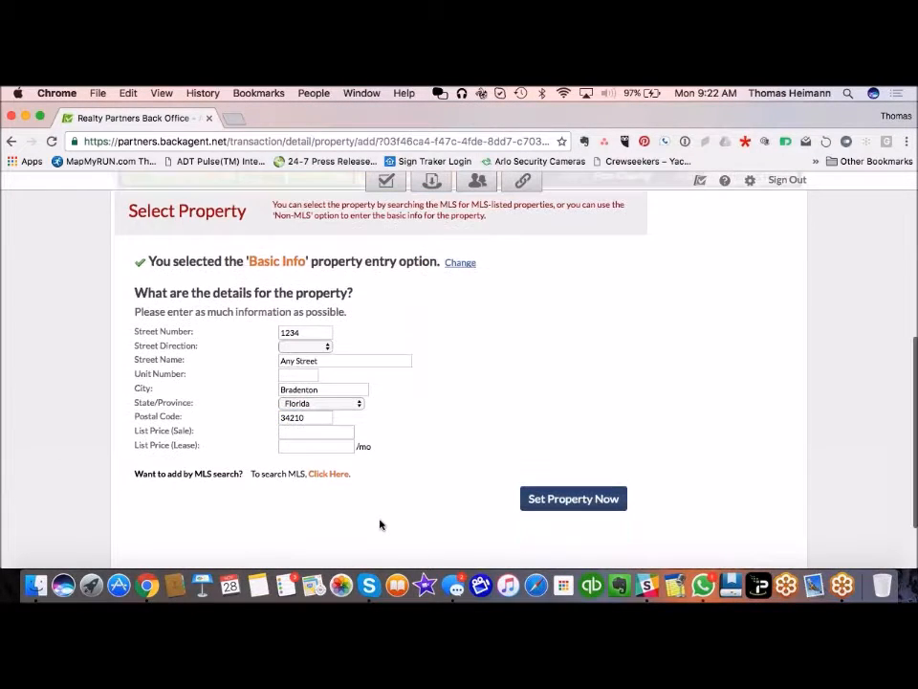
left_click(585, 501)
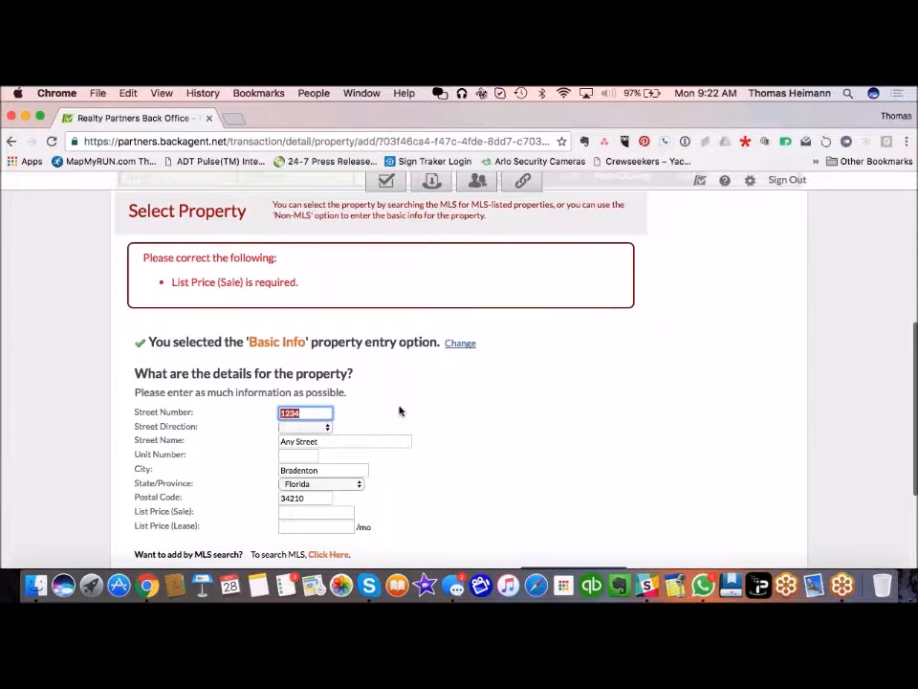
Step: Fill in the required $199,900 sale list price and resubmit the property
scroll(392, 459, "down", 2)
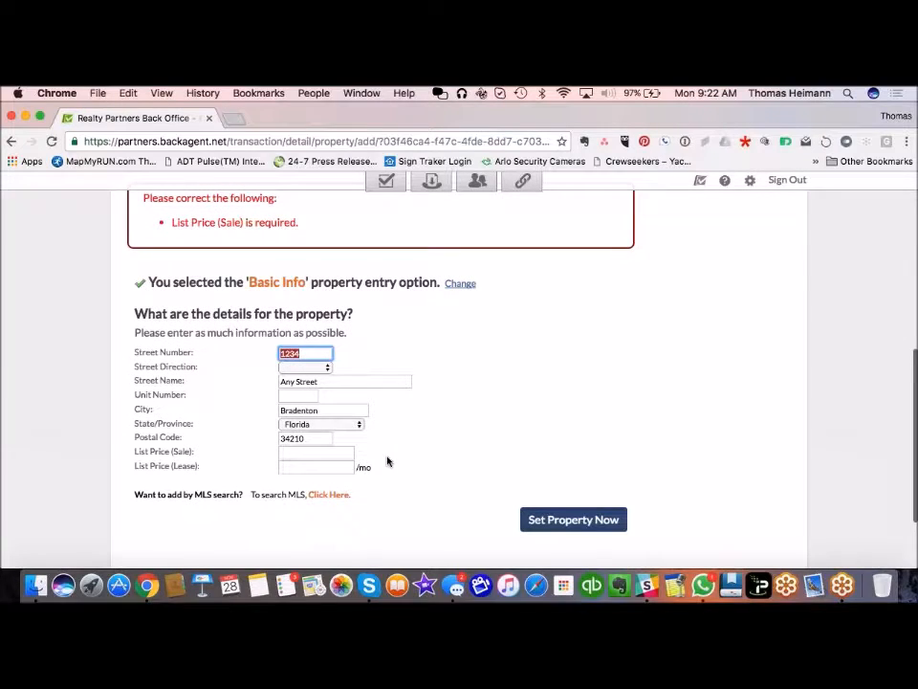
left_click(306, 455)
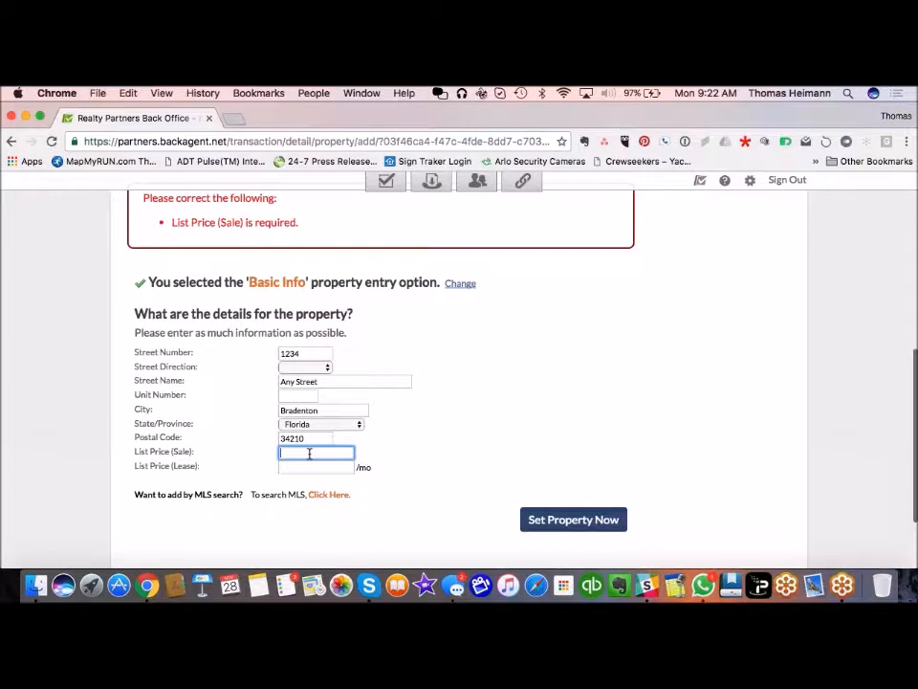
type("199")
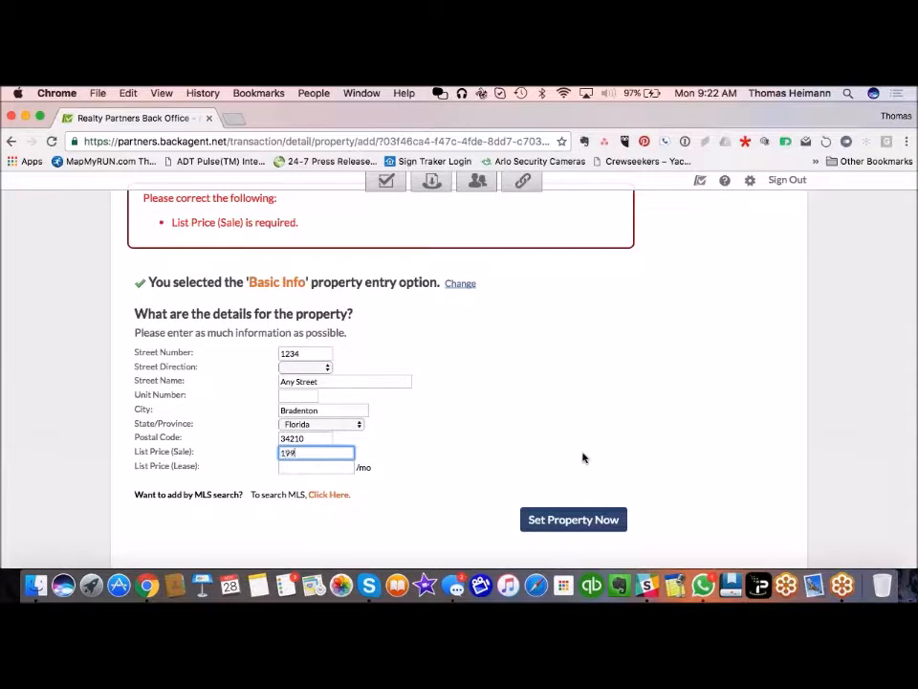
type("900")
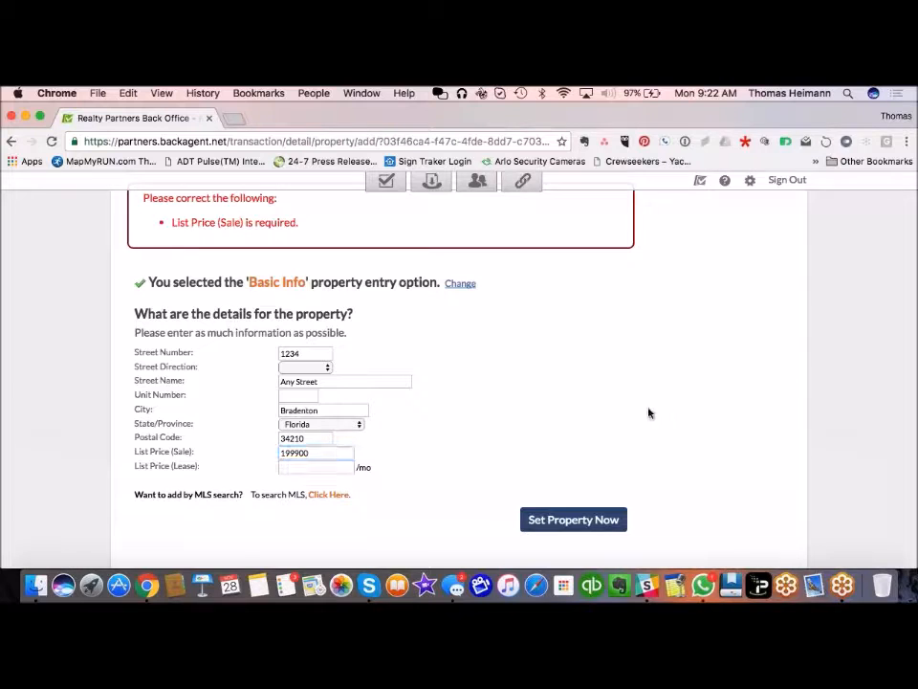
left_click(605, 518)
scroll(498, 478, "down", 4)
scroll(533, 465, "down", 2)
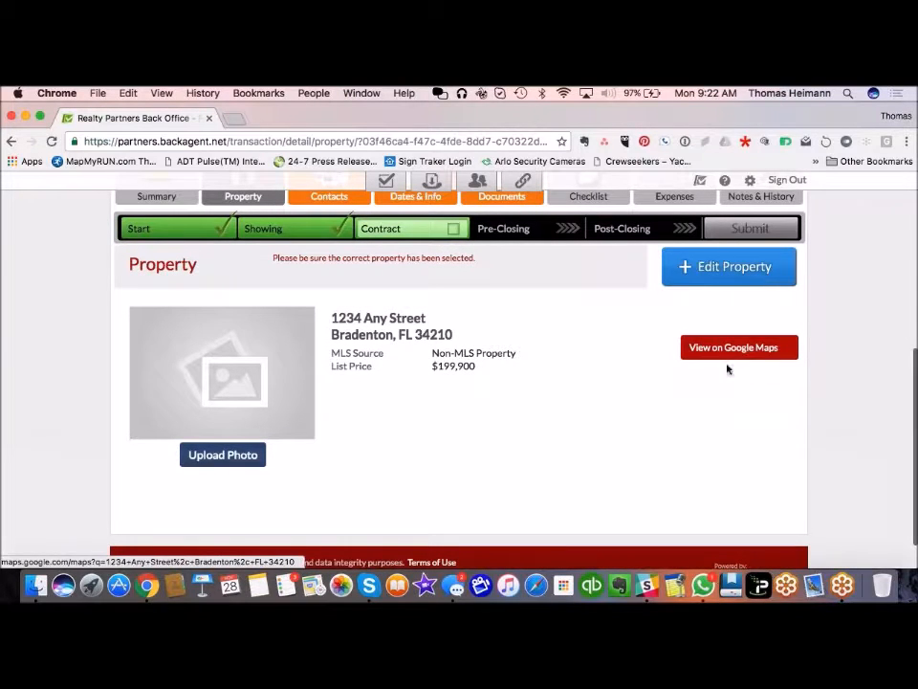
Step: Reopen and resave the property 1234 Any Street, Bradenton, FL 34210 at $199,900 unchanged
left_click(728, 268)
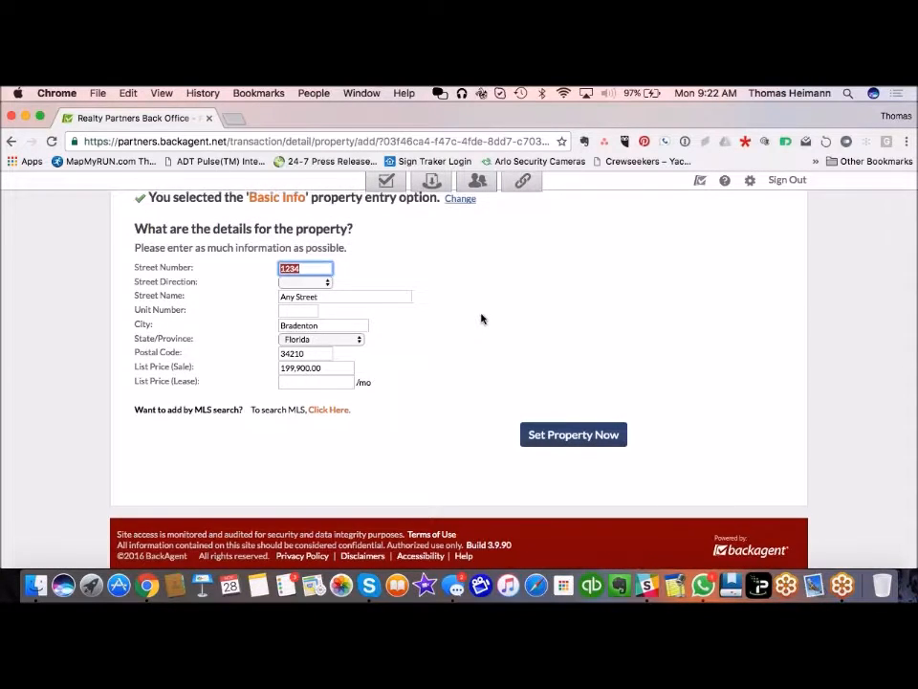
scroll(482, 319, "up", 3)
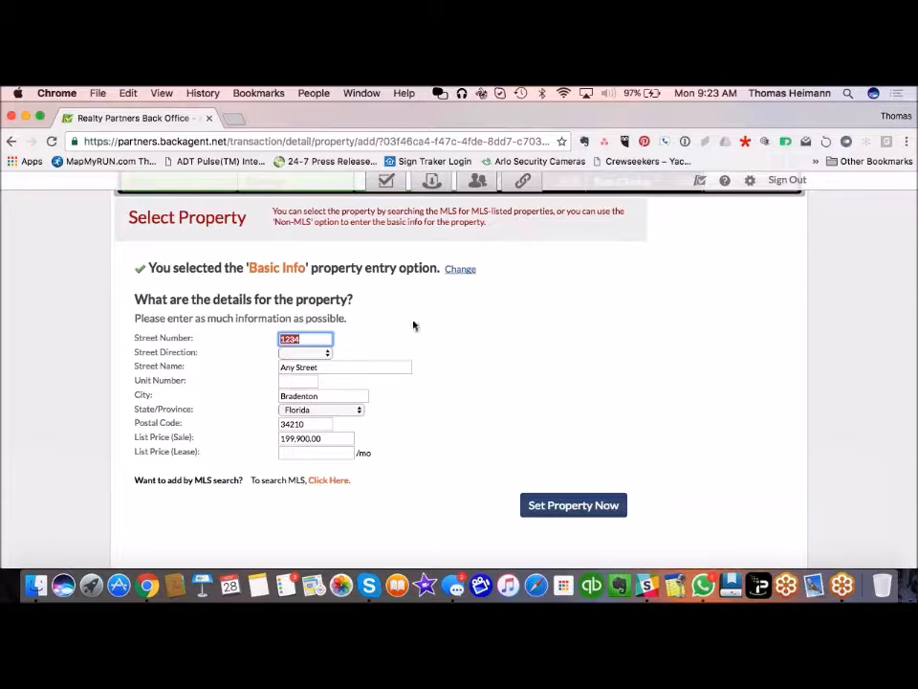
scroll(433, 379, "down", 3)
scroll(433, 378, "up", 5)
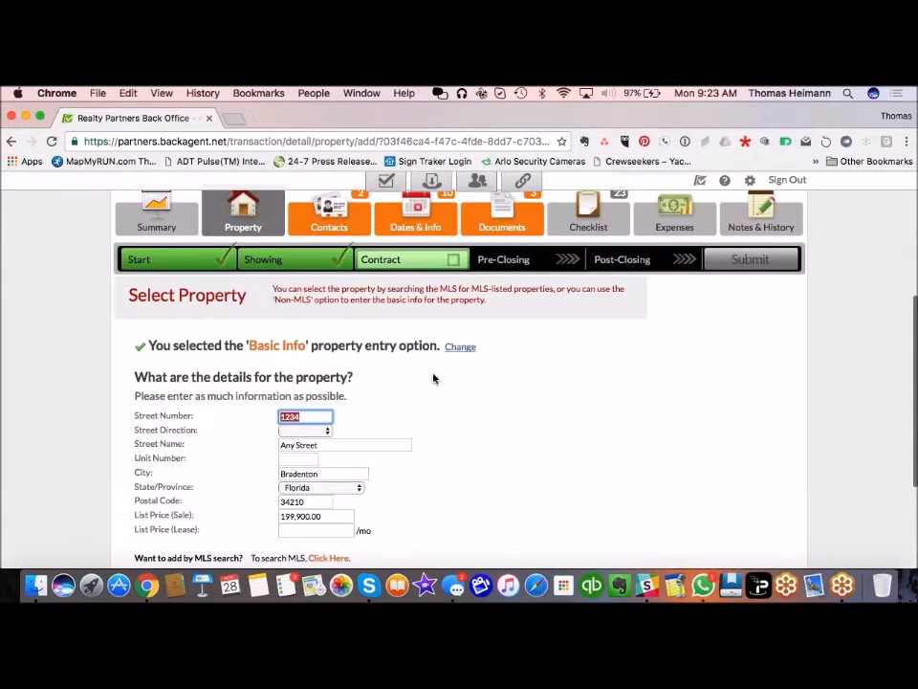
scroll(433, 379, "down", 2)
left_click(565, 505)
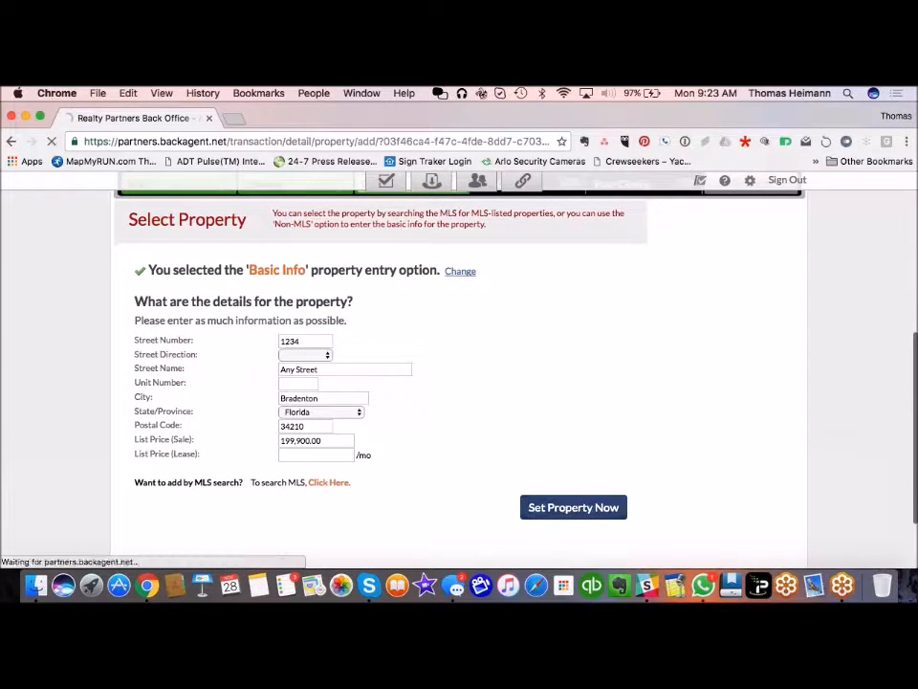
scroll(391, 433, "down", 3)
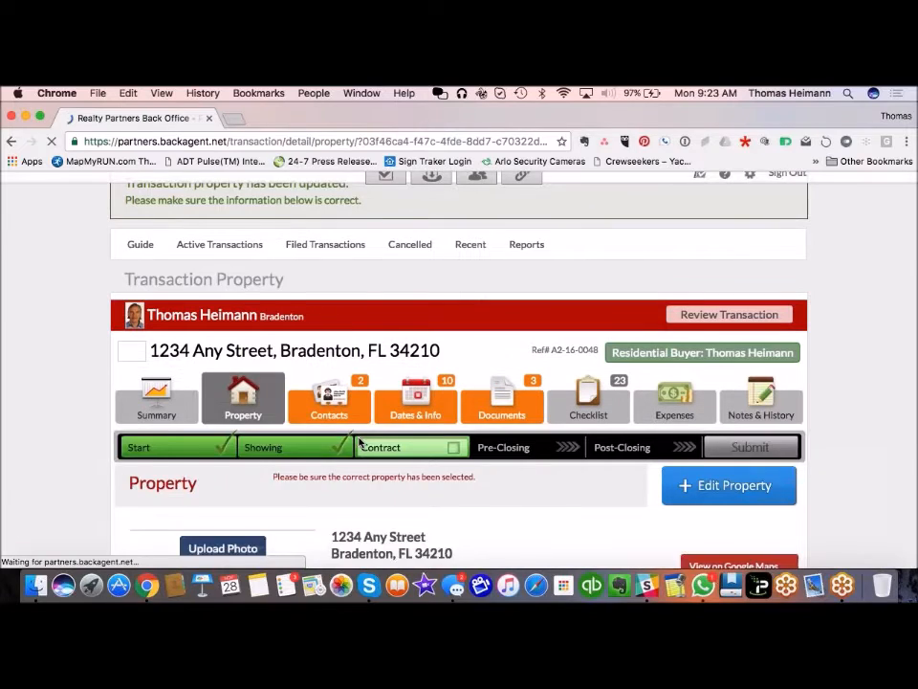
scroll(51, 460, "down", 2)
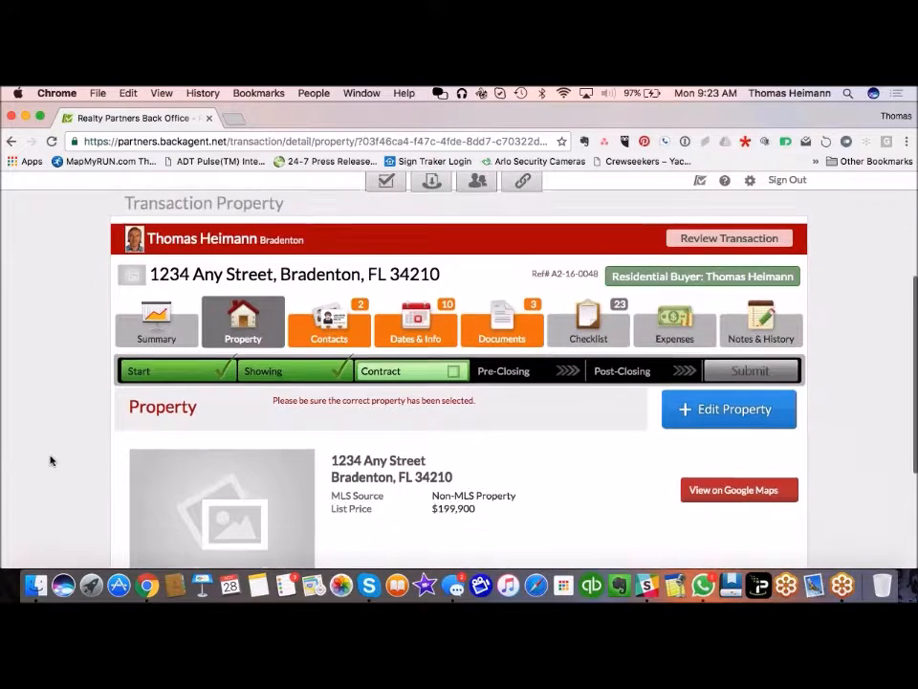
Step: On the Contacts page, search by first name and select the Bradenton Realty Partners contact as seller
left_click(347, 285)
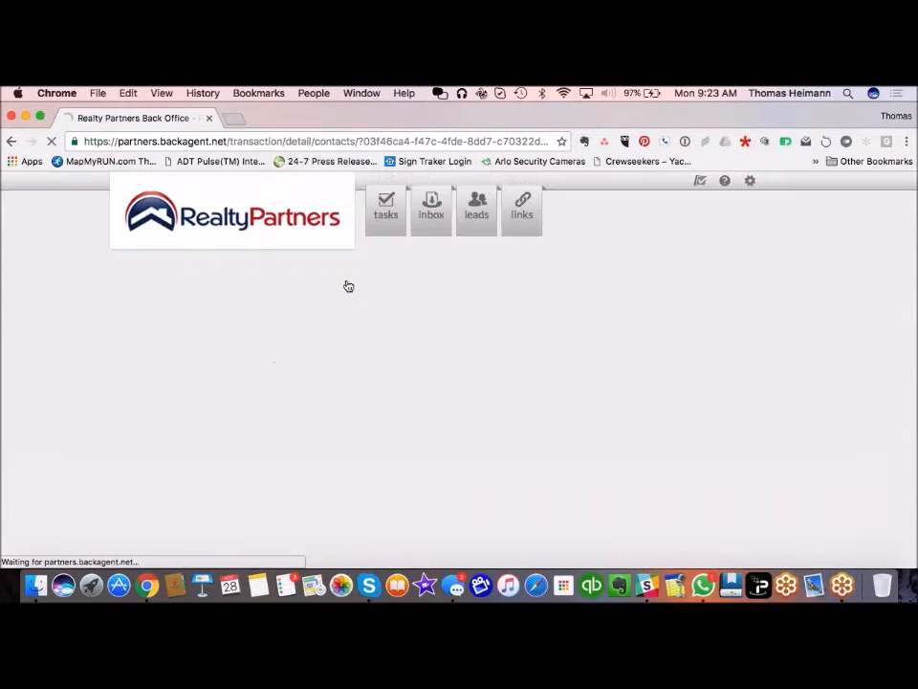
scroll(15, 530, "down", 1)
scroll(15, 530, "down", 6)
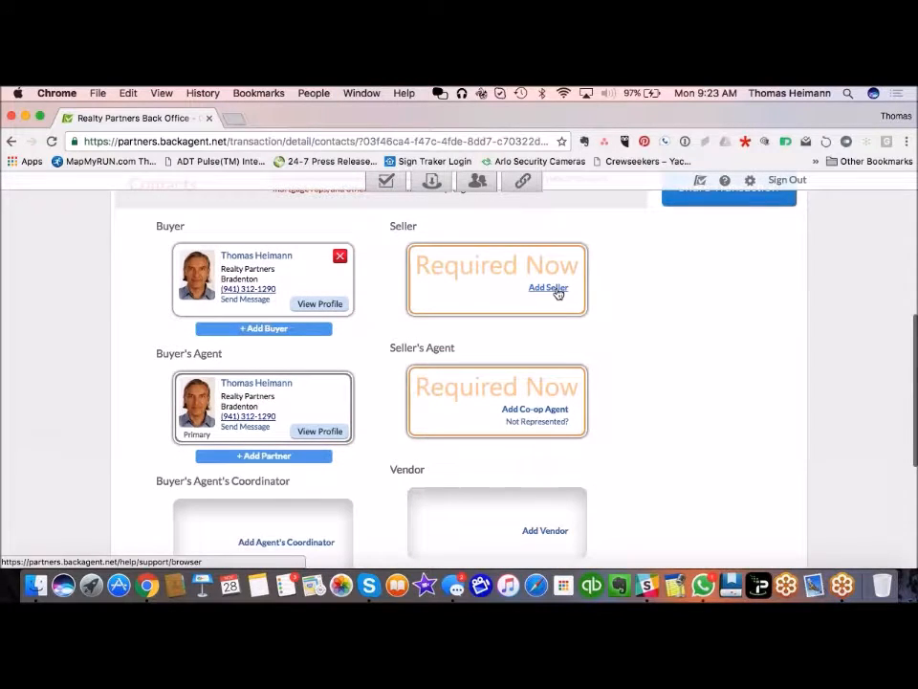
left_click(549, 288)
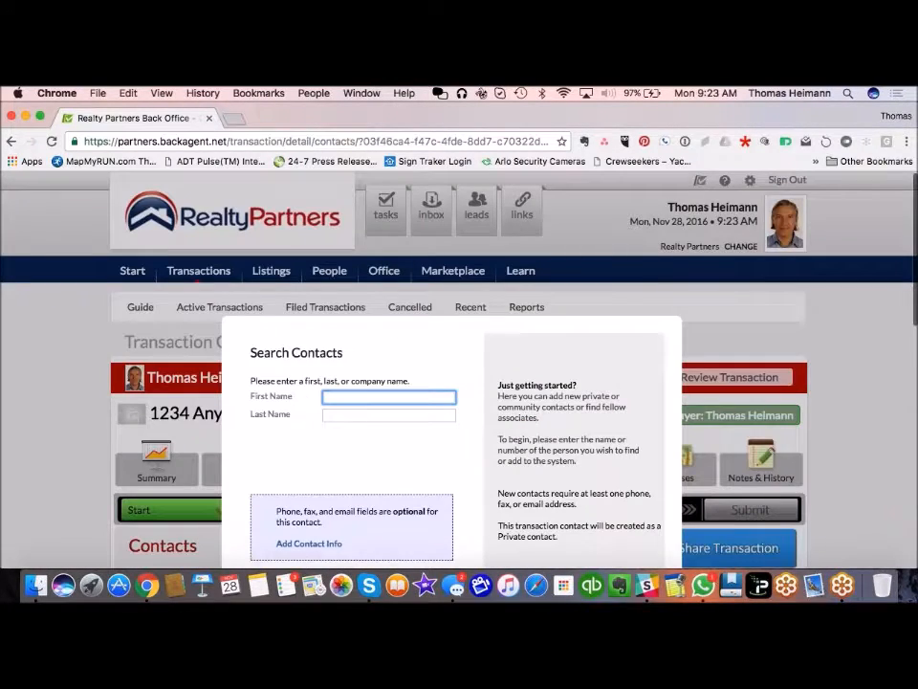
left_click(345, 398)
type("G")
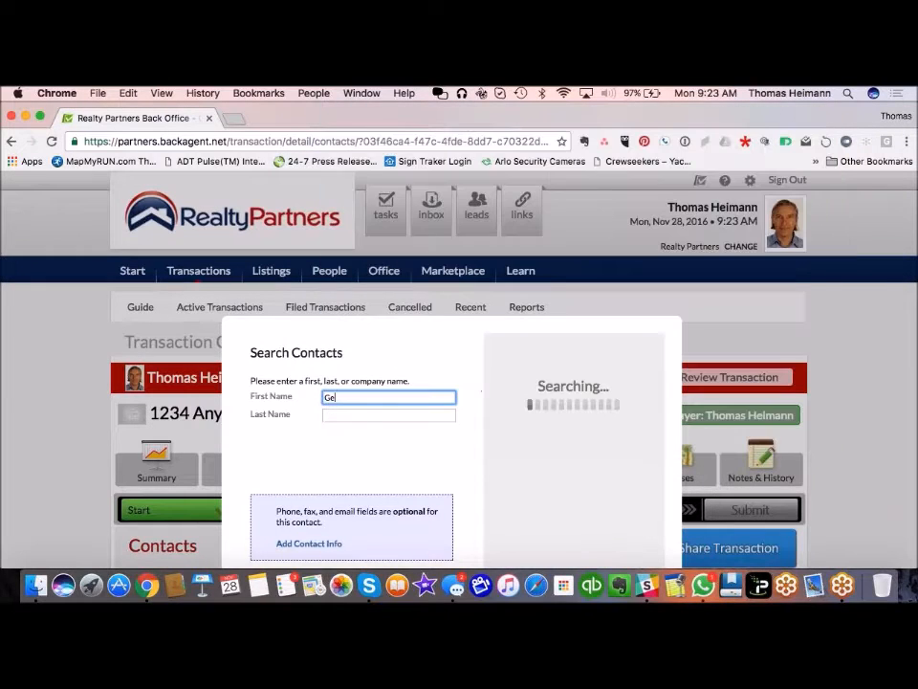
type("lend")
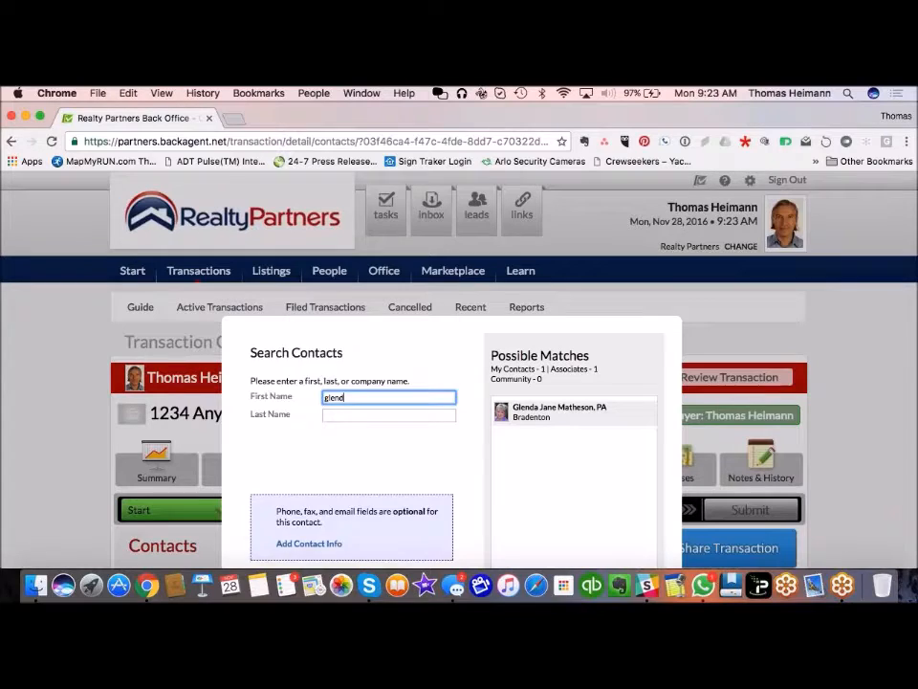
left_click(562, 409)
scroll(475, 450, "down", 3)
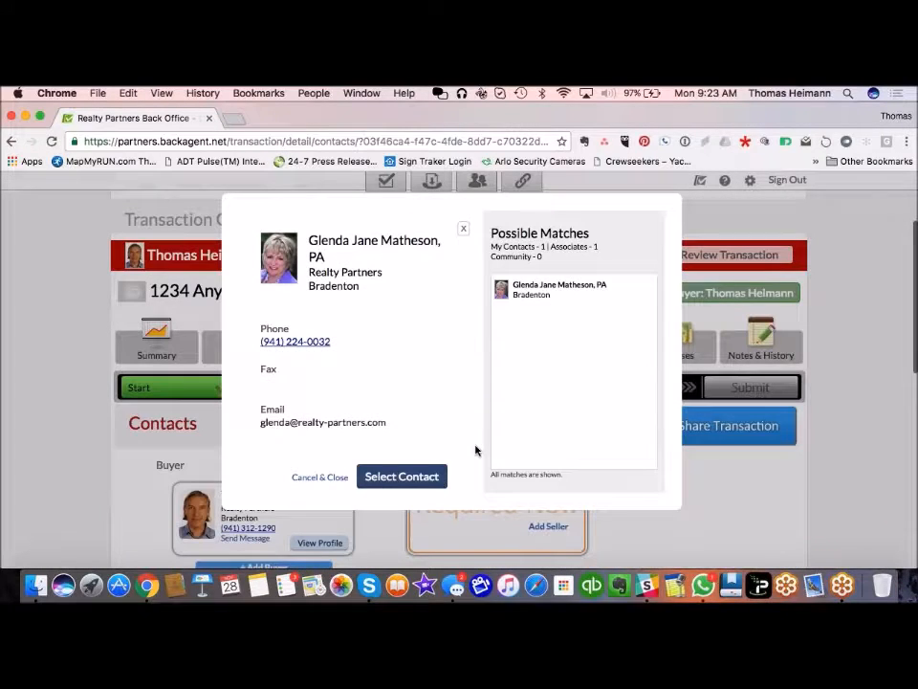
left_click(404, 476)
scroll(652, 484, "down", 5)
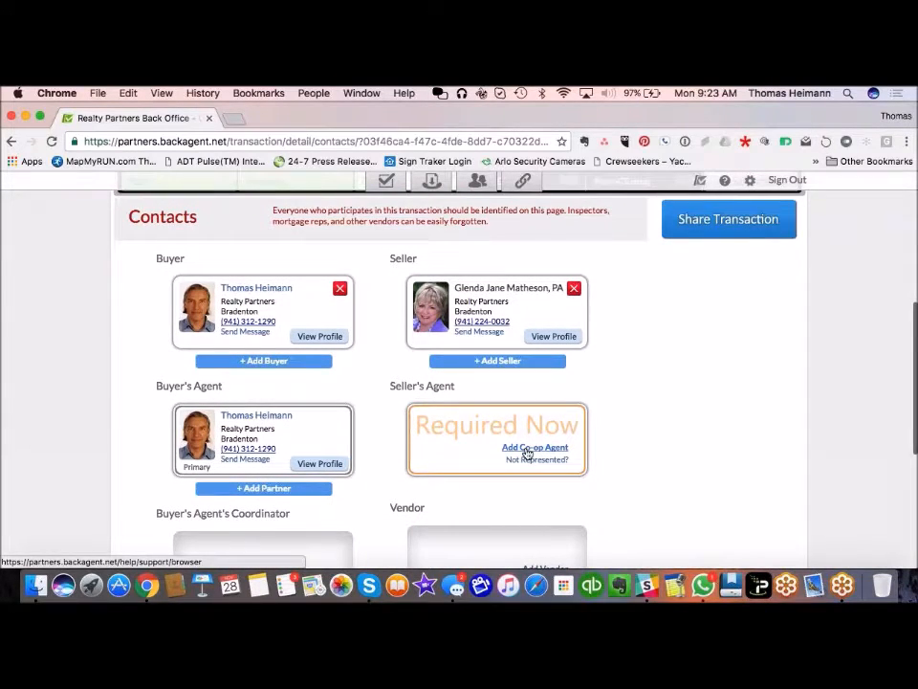
Step: Search by first name and assign the matching Bradenton agent as the seller's co-op agent
left_click(528, 448)
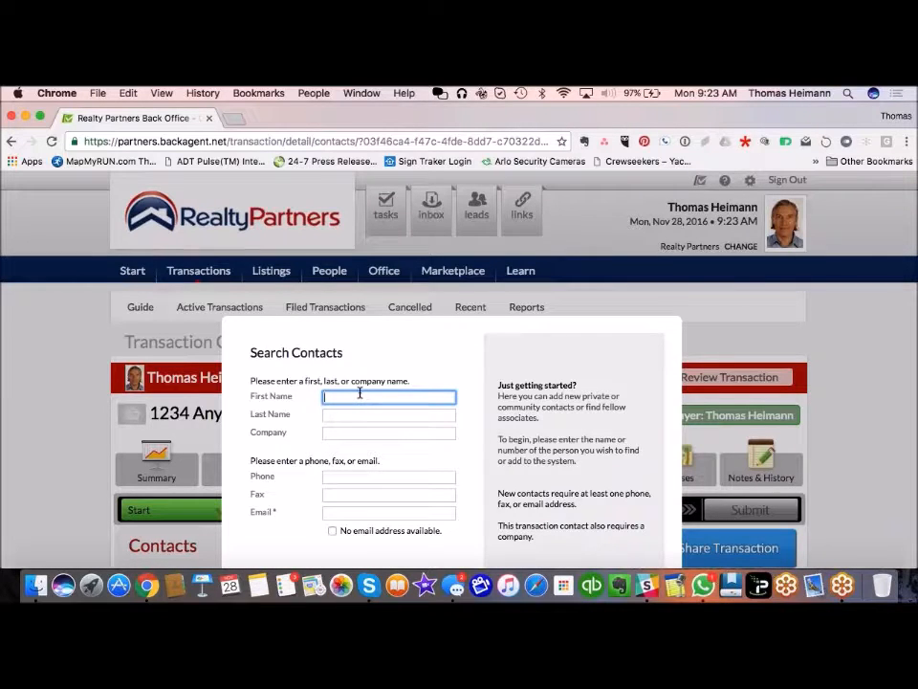
type("David")
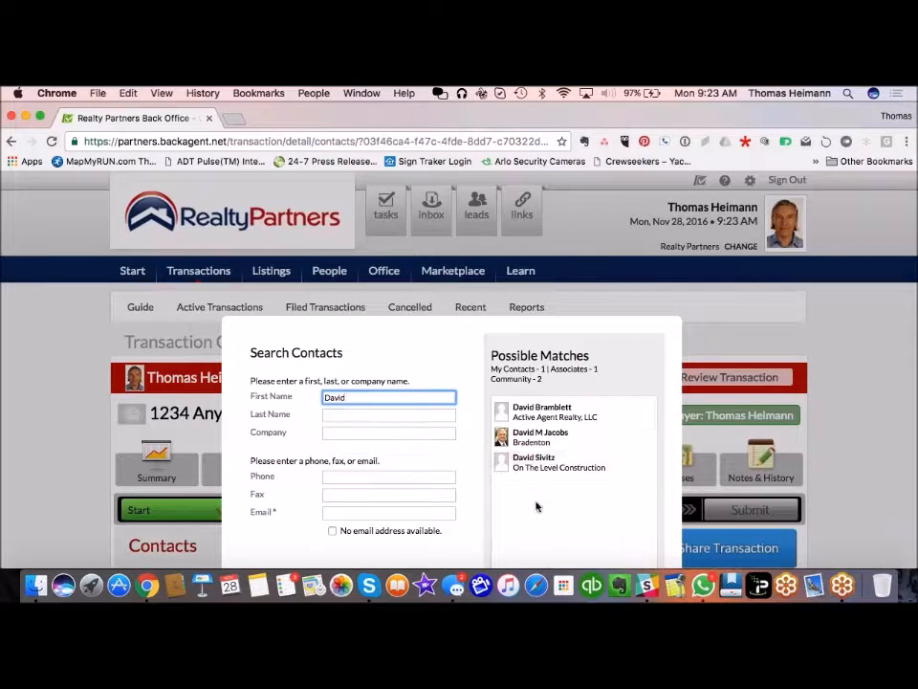
left_click(542, 439)
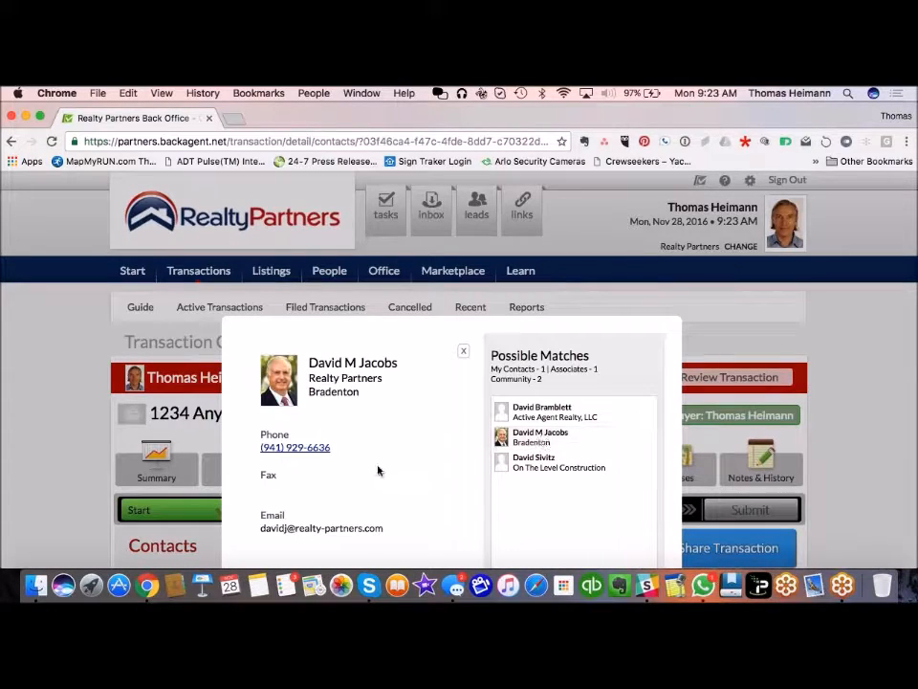
scroll(387, 468, "down", 2)
left_click(402, 513)
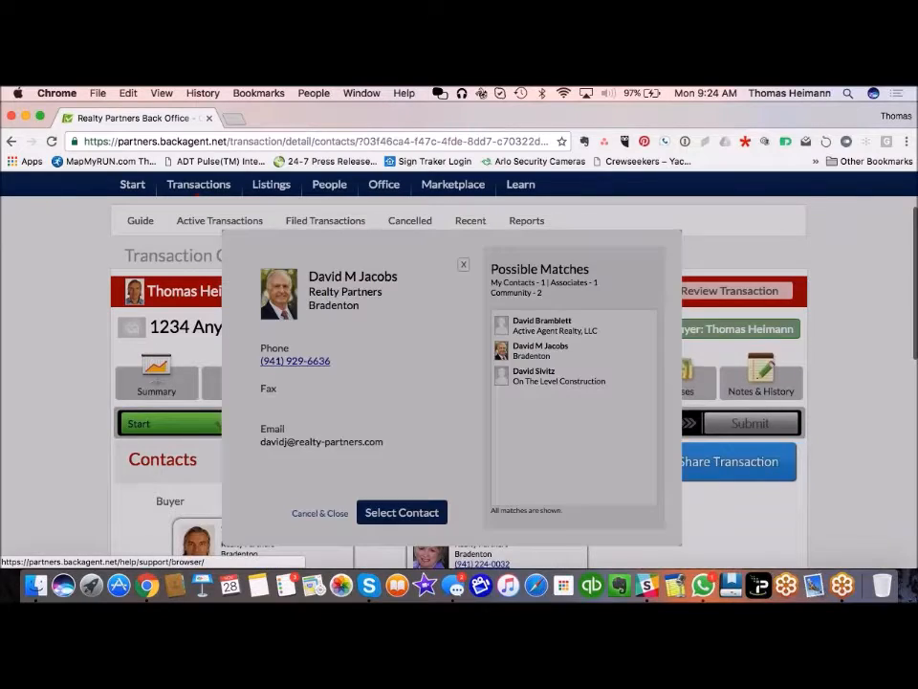
scroll(61, 435, "down", 6)
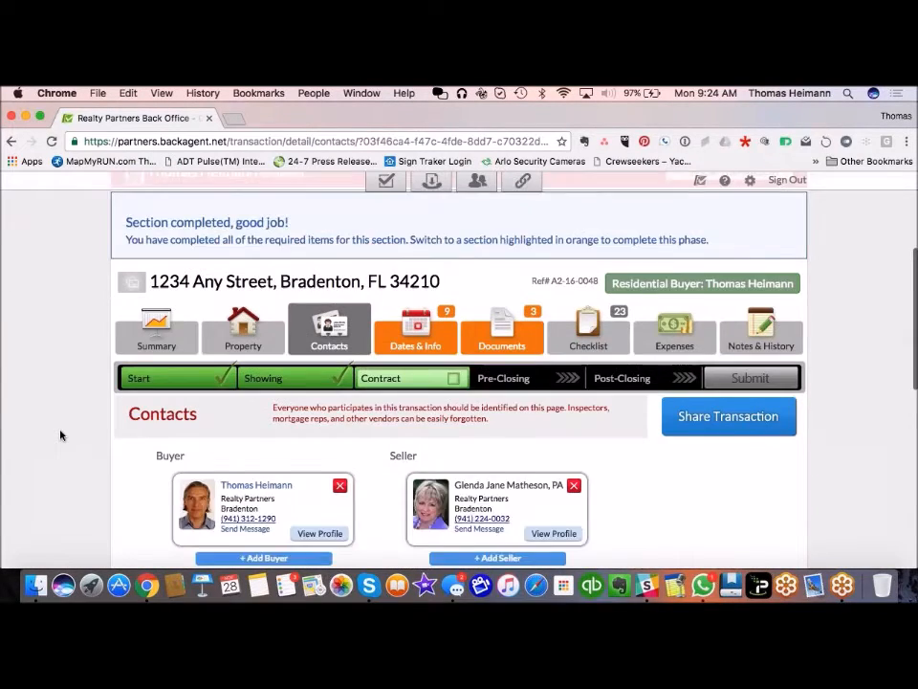
Step: On Dates & Info, record November 28, 2016 as the contract execution date
left_click(413, 261)
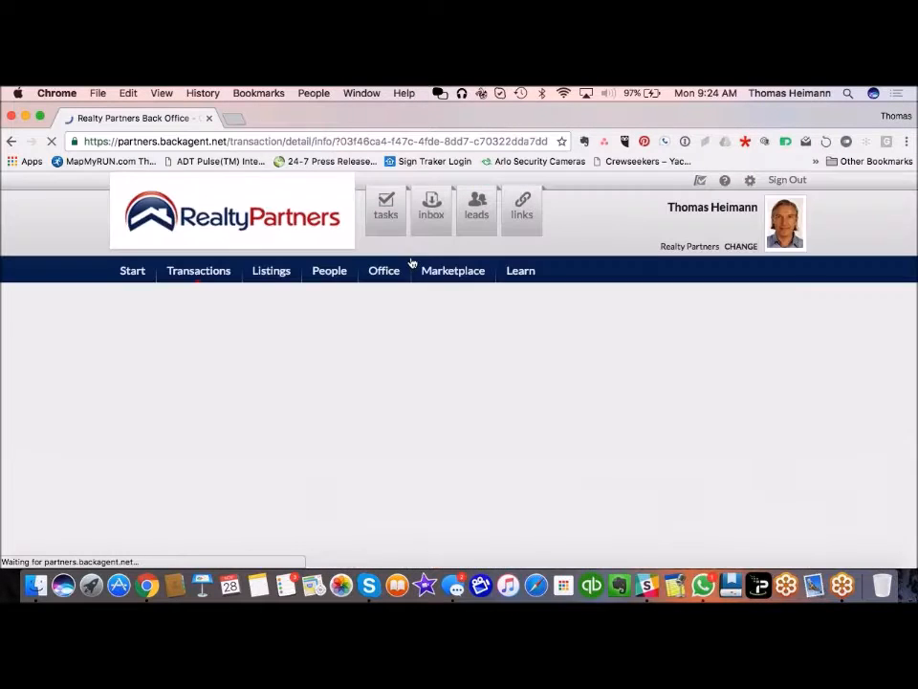
scroll(67, 430, "down", 7)
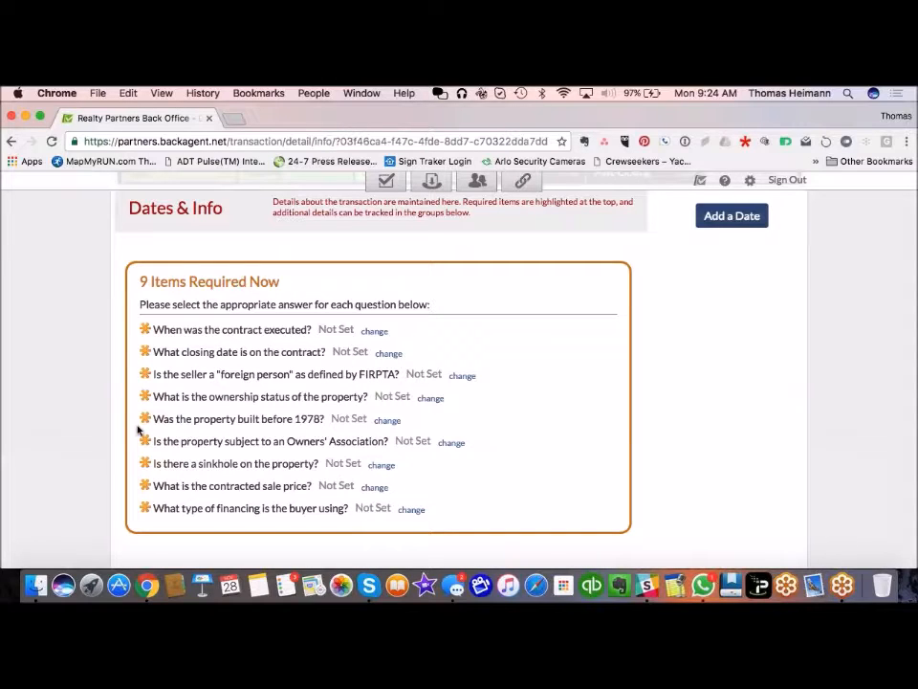
left_click(374, 330)
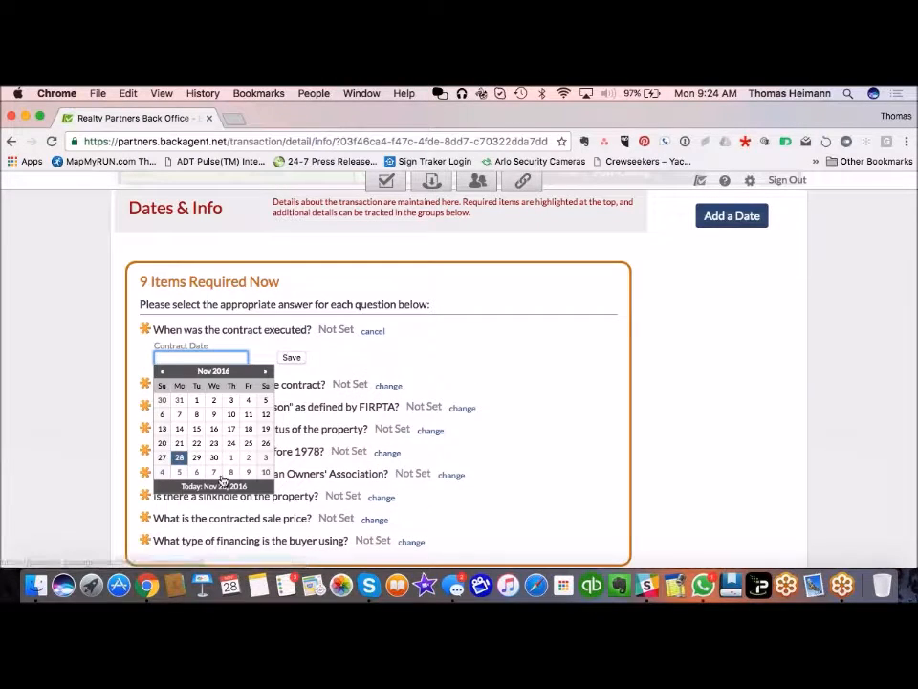
left_click(179, 457)
left_click(292, 357)
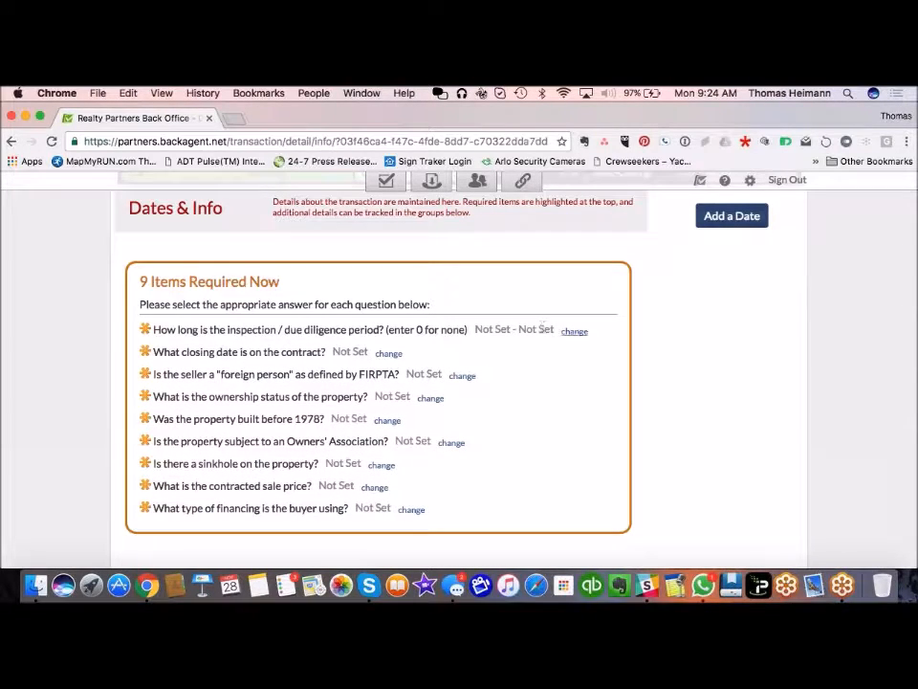
Step: Set a 15-day inspection period and a 12/19/2016 closing date
left_click(574, 331)
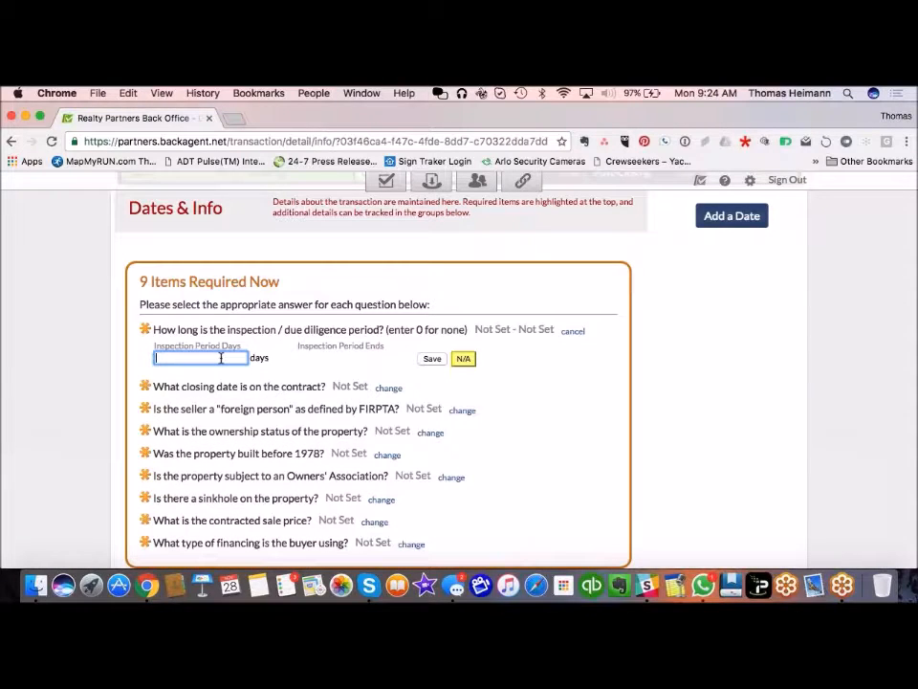
type("15")
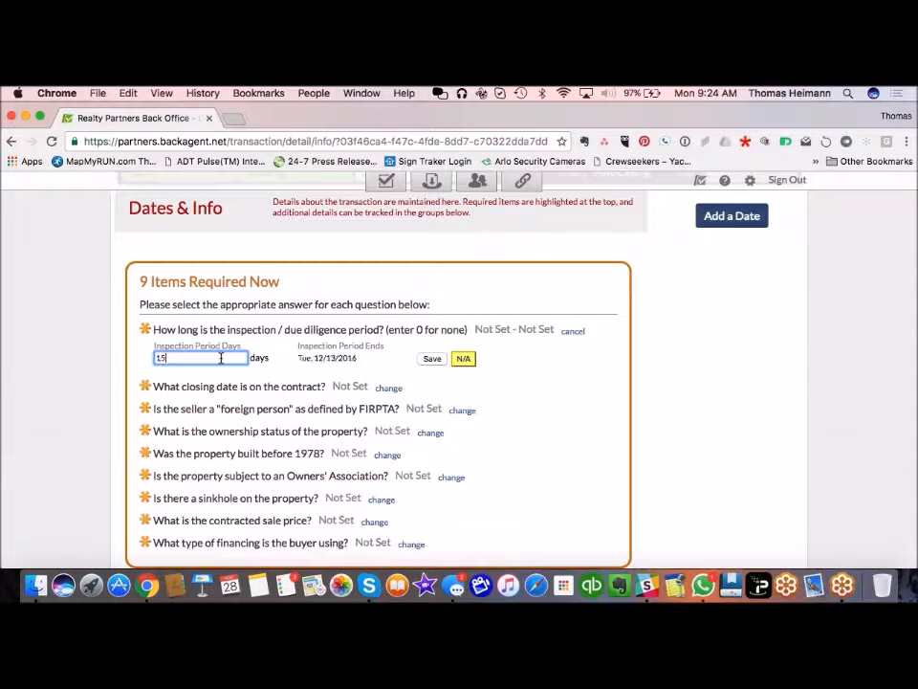
left_click(436, 359)
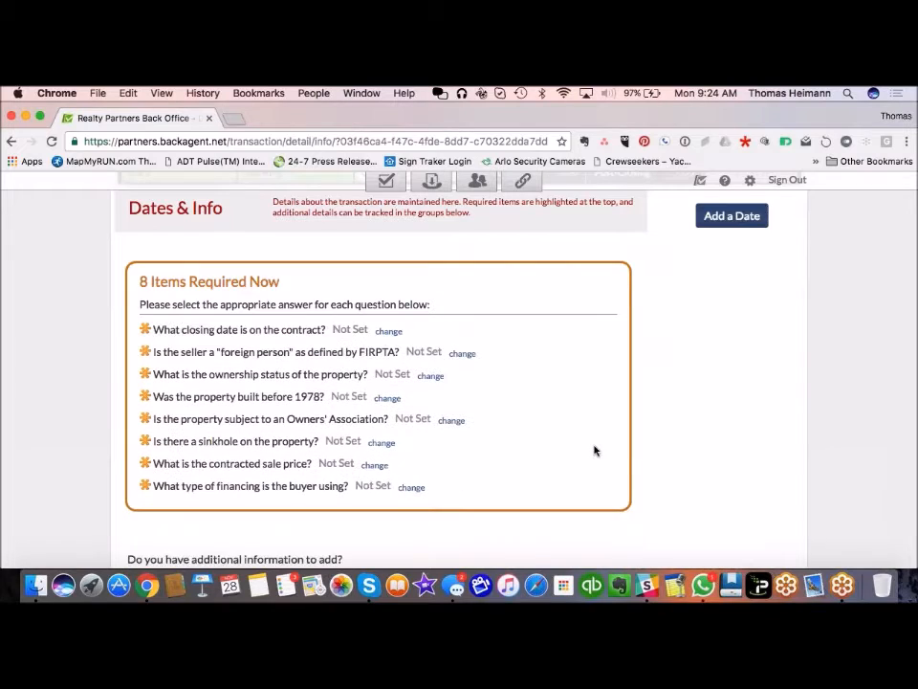
left_click(388, 331)
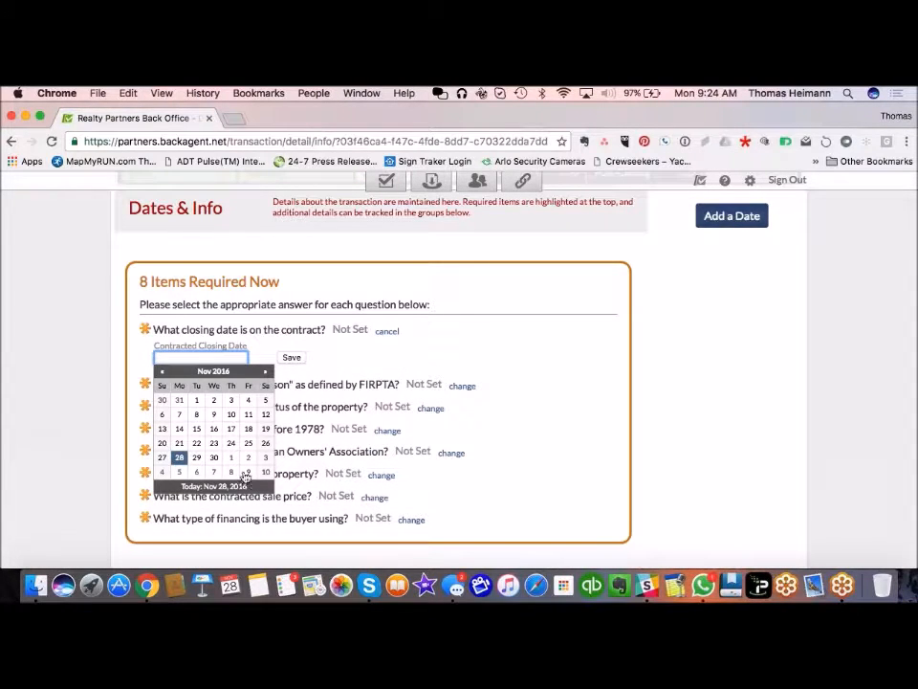
left_click(265, 371)
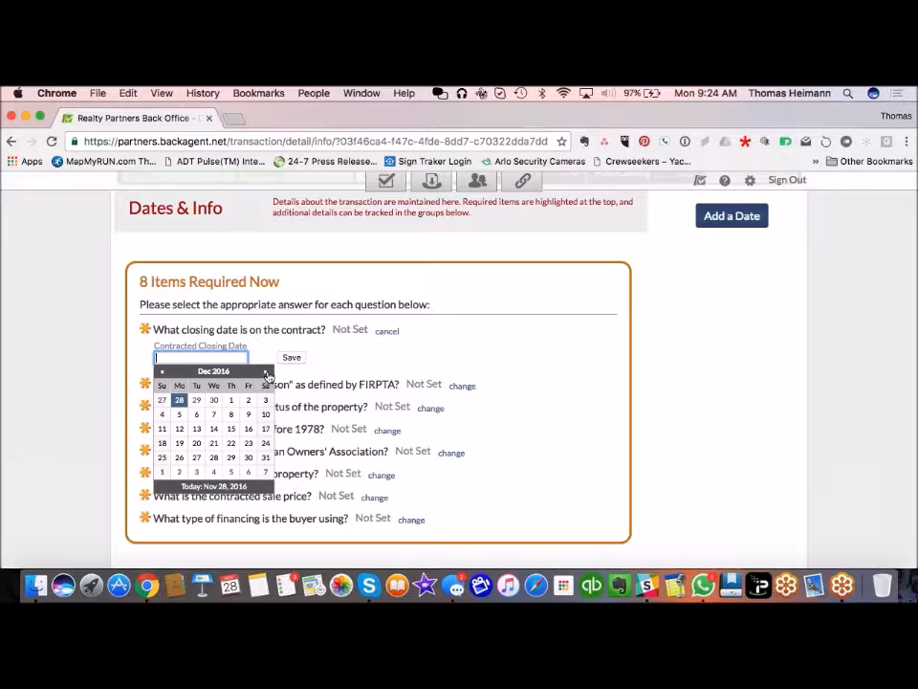
left_click(179, 443)
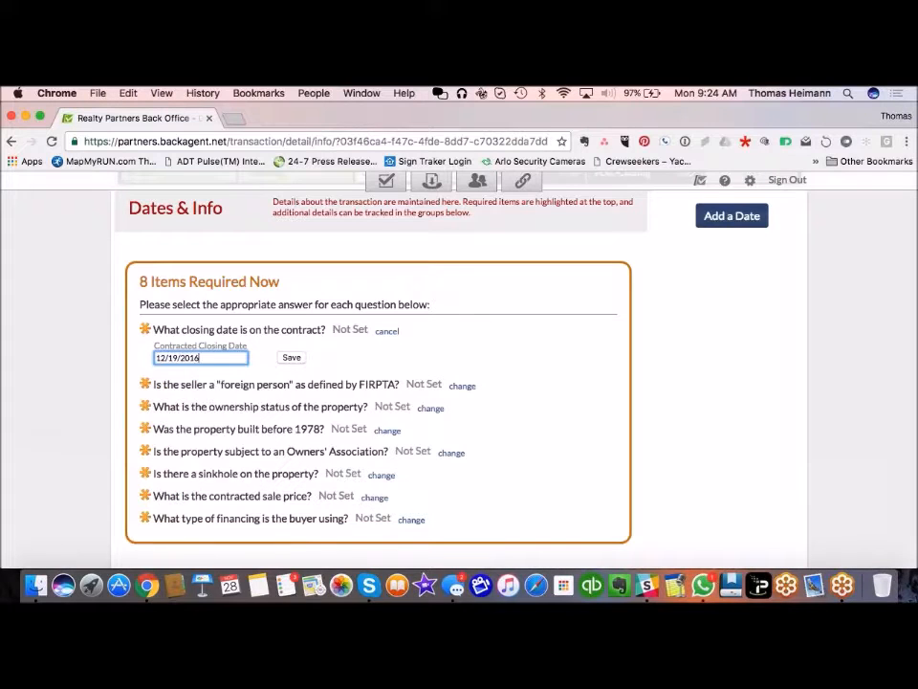
left_click(293, 359)
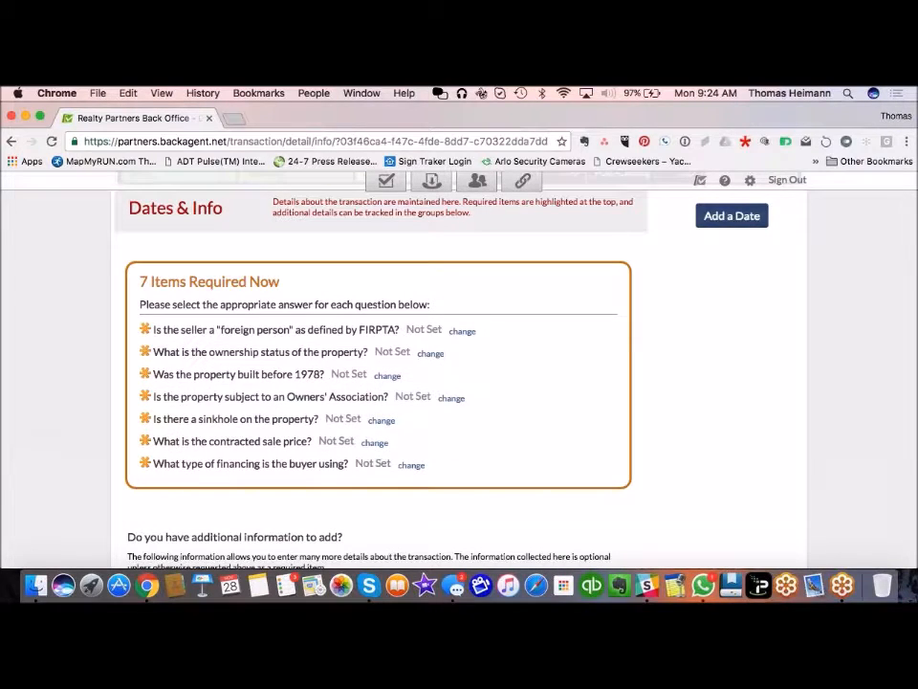
Step: Answer FIRPTA No, ownership status Conventional / Resale, and built before 1978 Yes
left_click(459, 330)
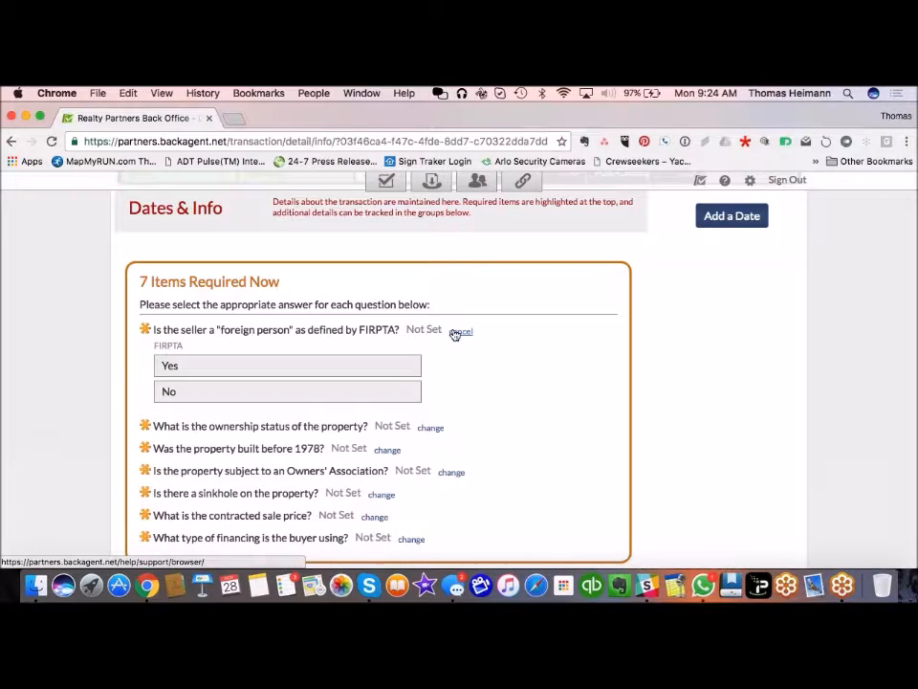
left_click(254, 396)
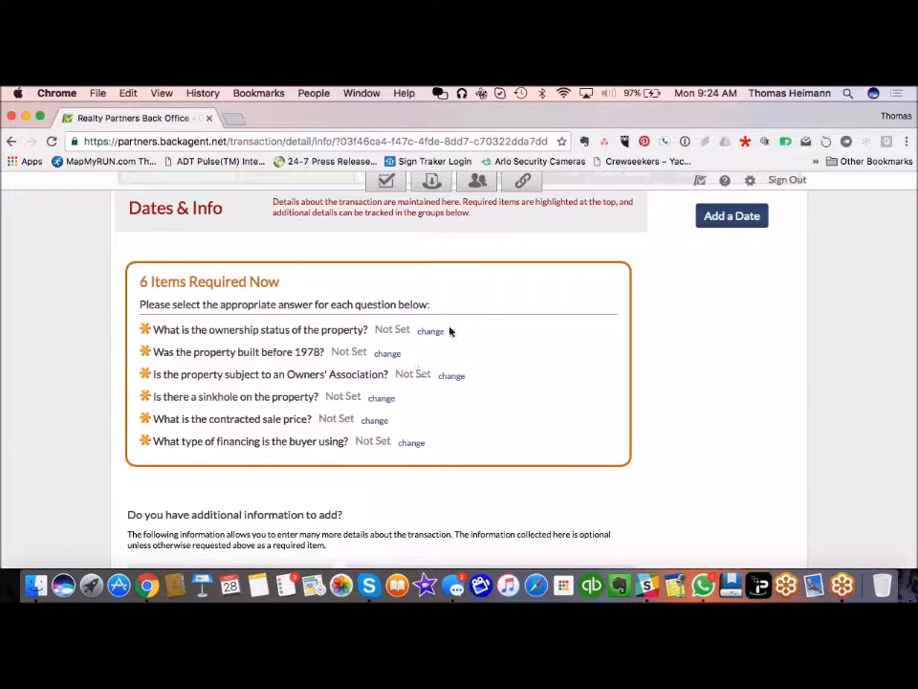
left_click(432, 331)
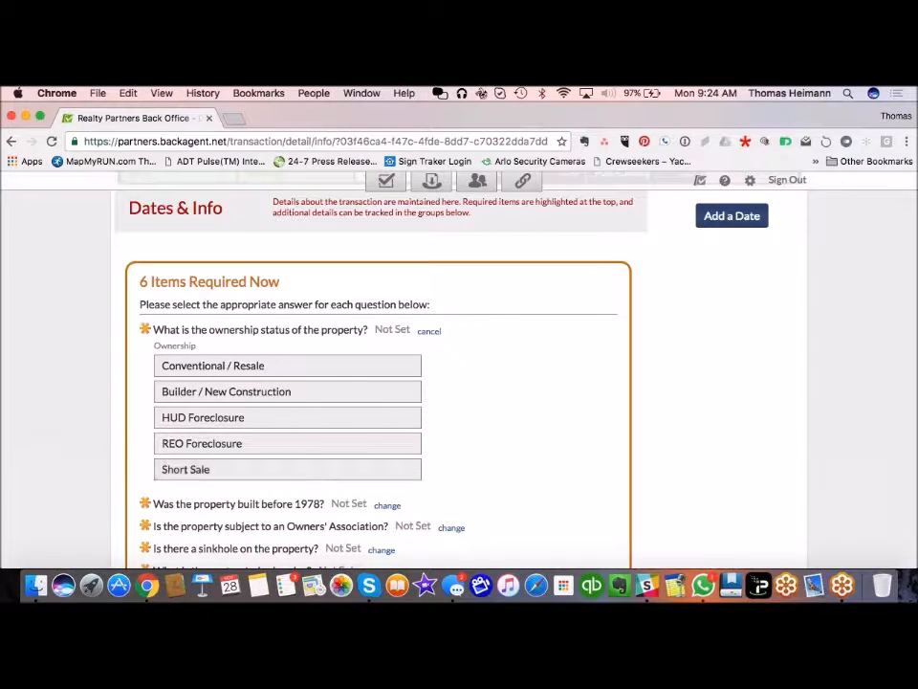
left_click(348, 368)
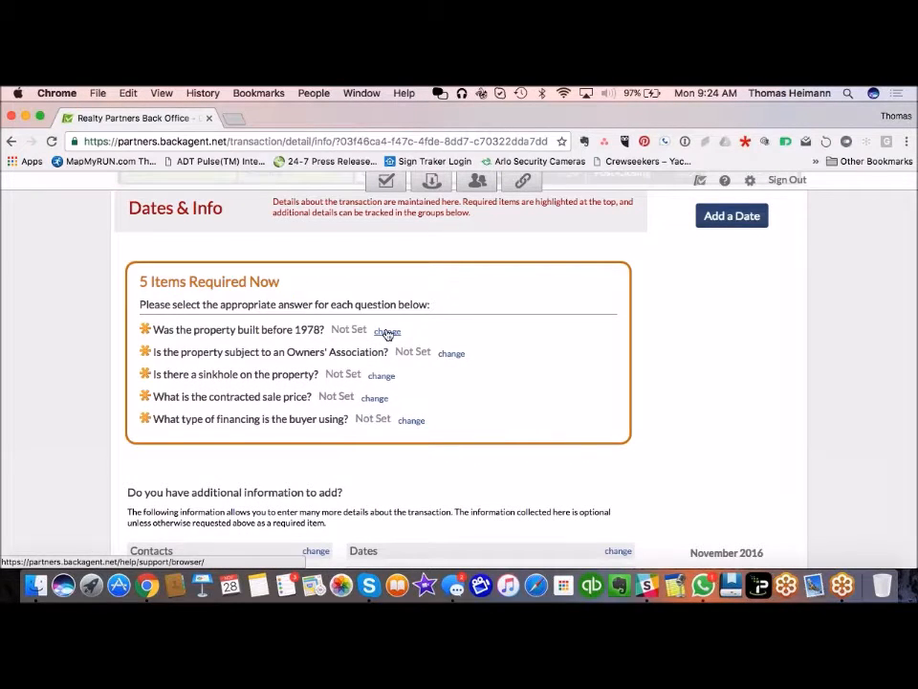
left_click(387, 331)
left_click(323, 371)
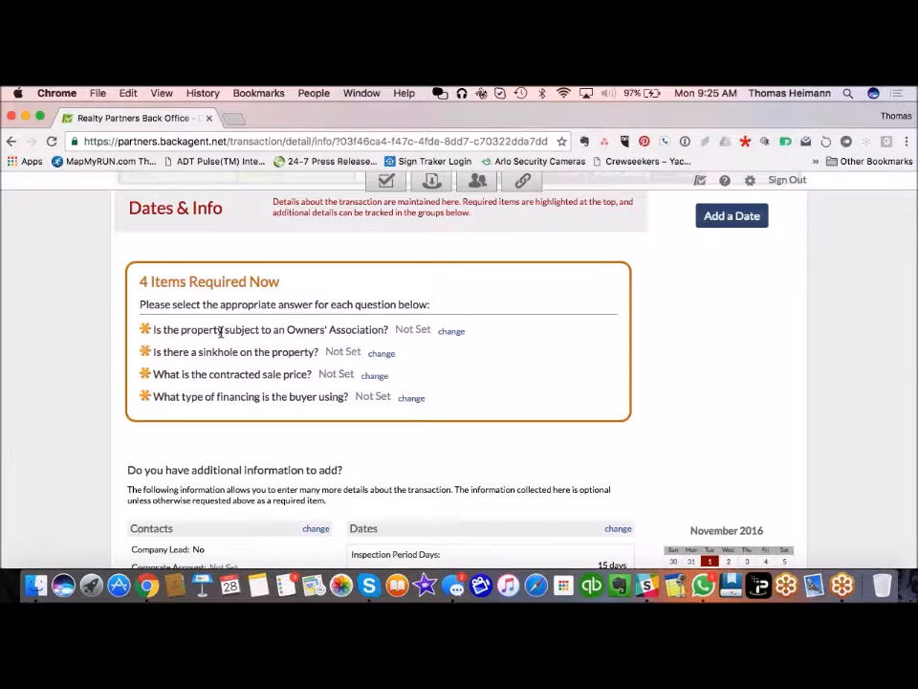
Step: Answer Yes to the Owners' Association question and answer the sinkhole question
left_click(449, 332)
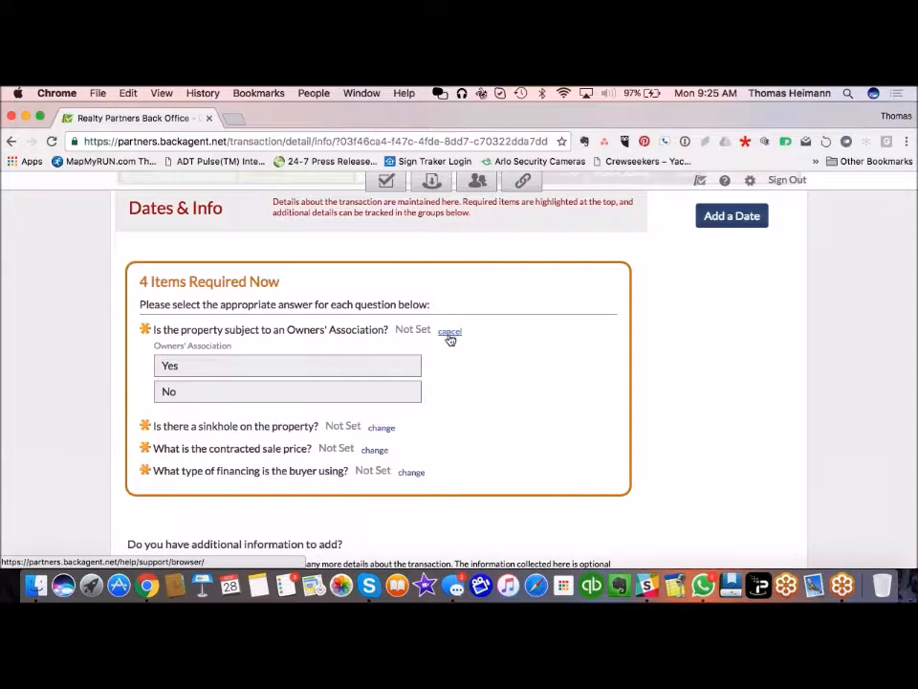
left_click(287, 365)
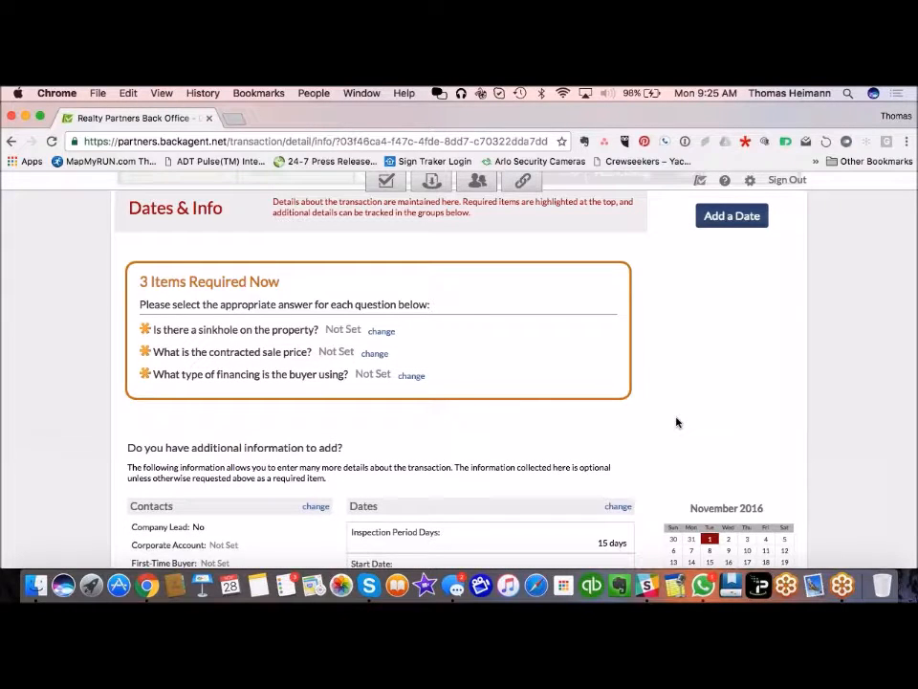
left_click(381, 331)
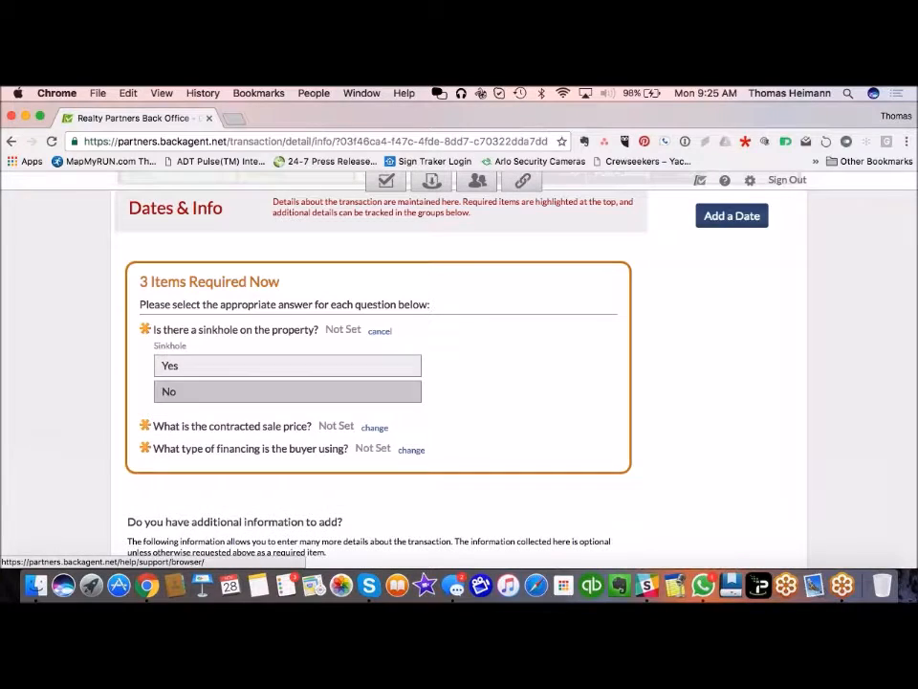
left_click(286, 391)
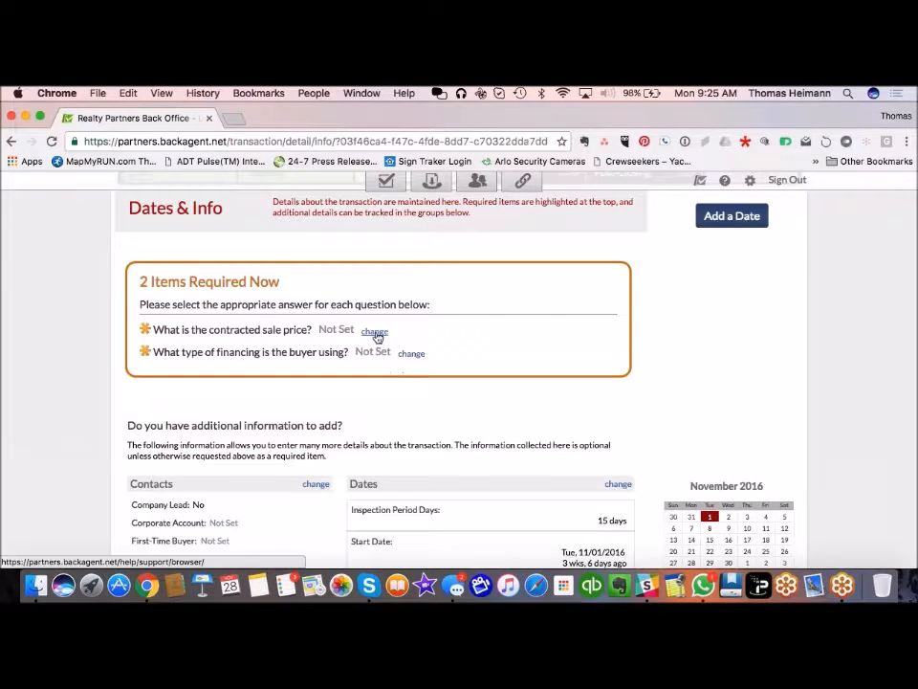
Step: Record a $195,000 sale price and VA Mortgage buyer financing
left_click(374, 331)
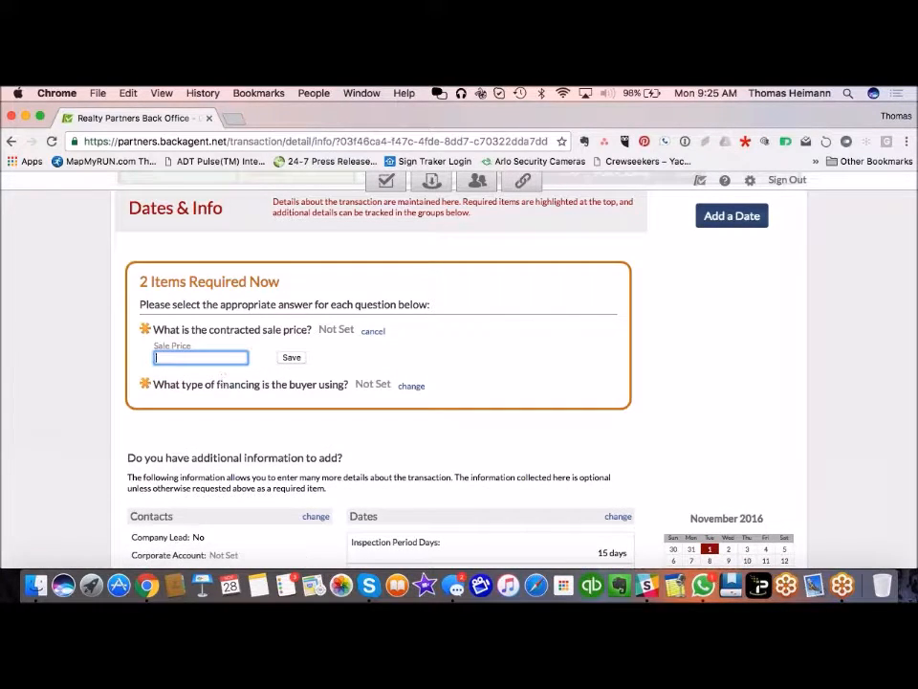
type("195000")
key("Return")
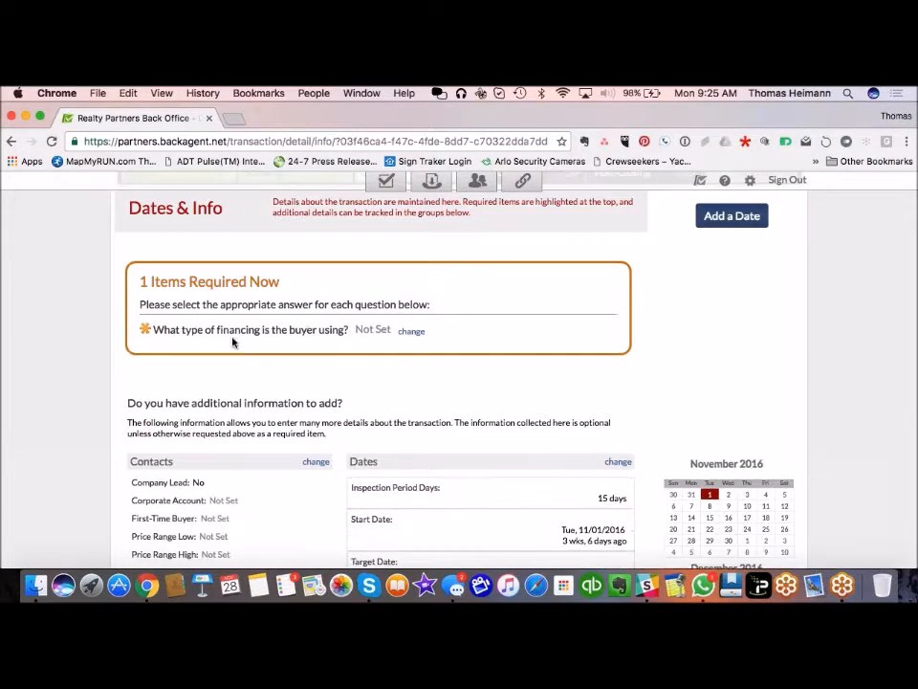
left_click(410, 331)
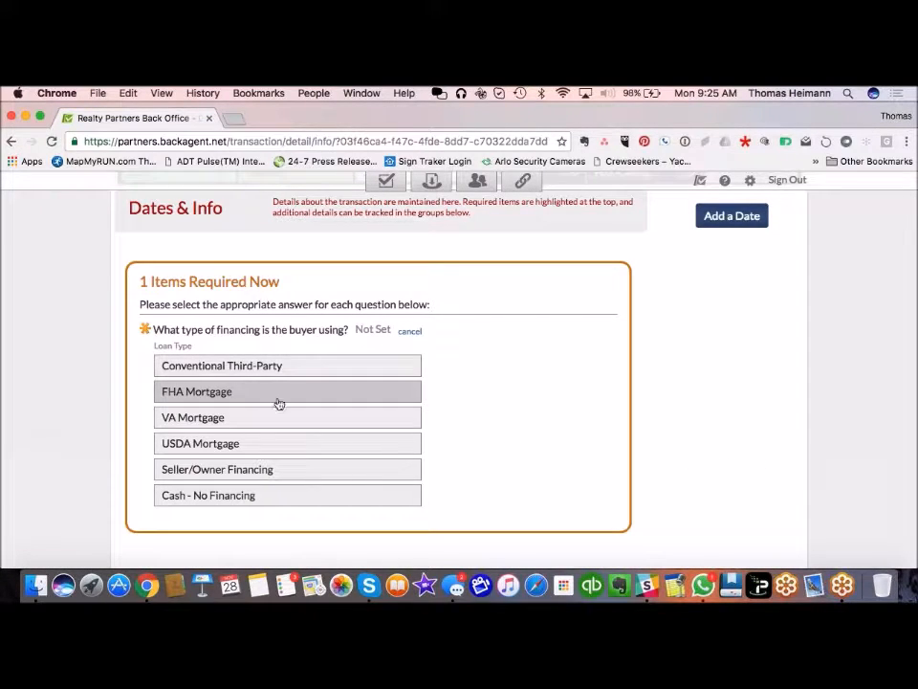
left_click(337, 422)
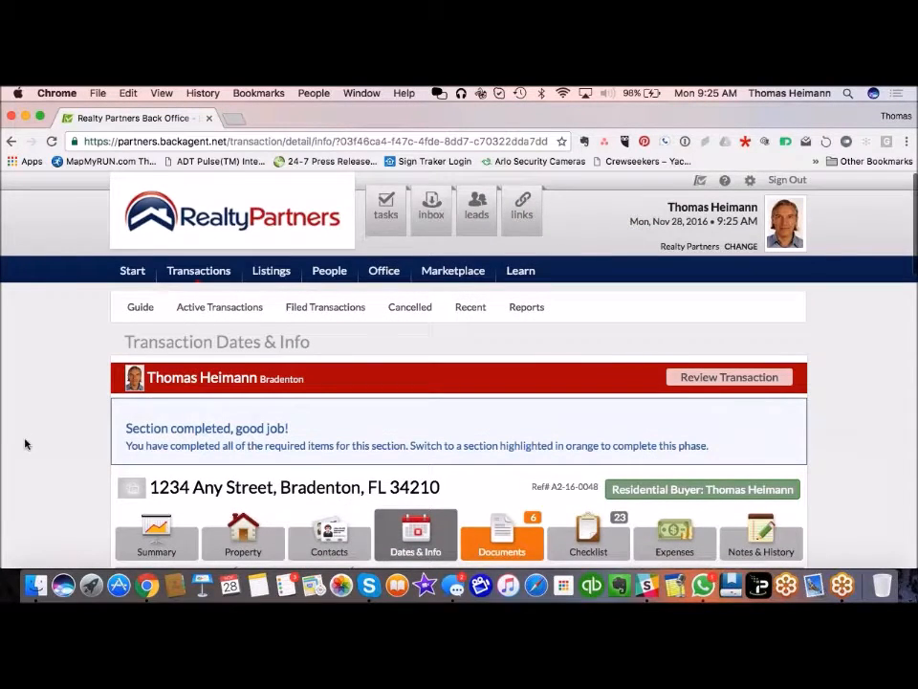
Step: Show the Documents list with FHA/VA Financing, Homeowners' Association Addendum and Wood Destroying Organism Report required now
scroll(25, 441, "down", 3)
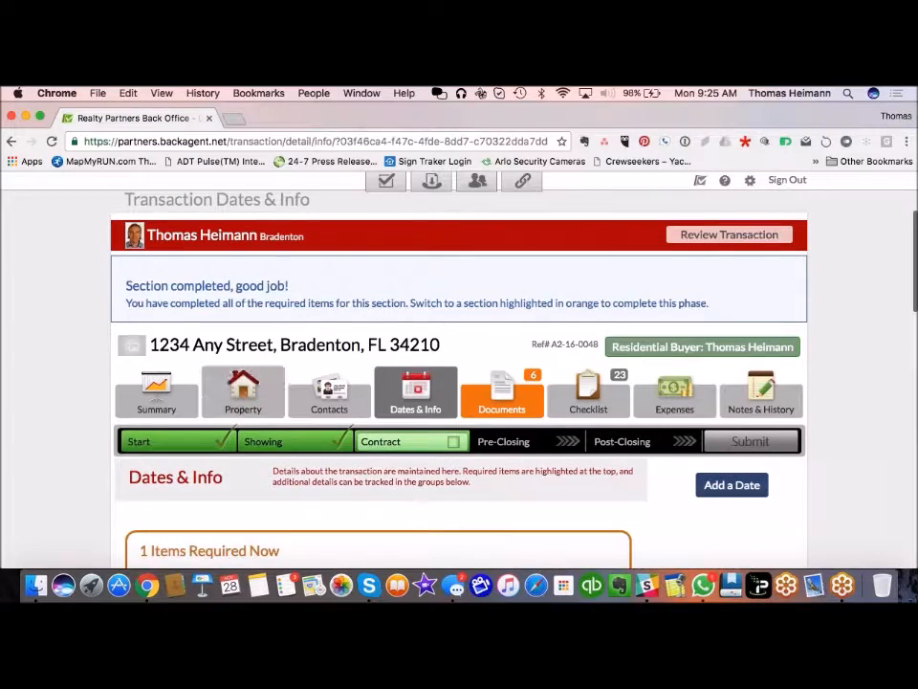
left_click(502, 390)
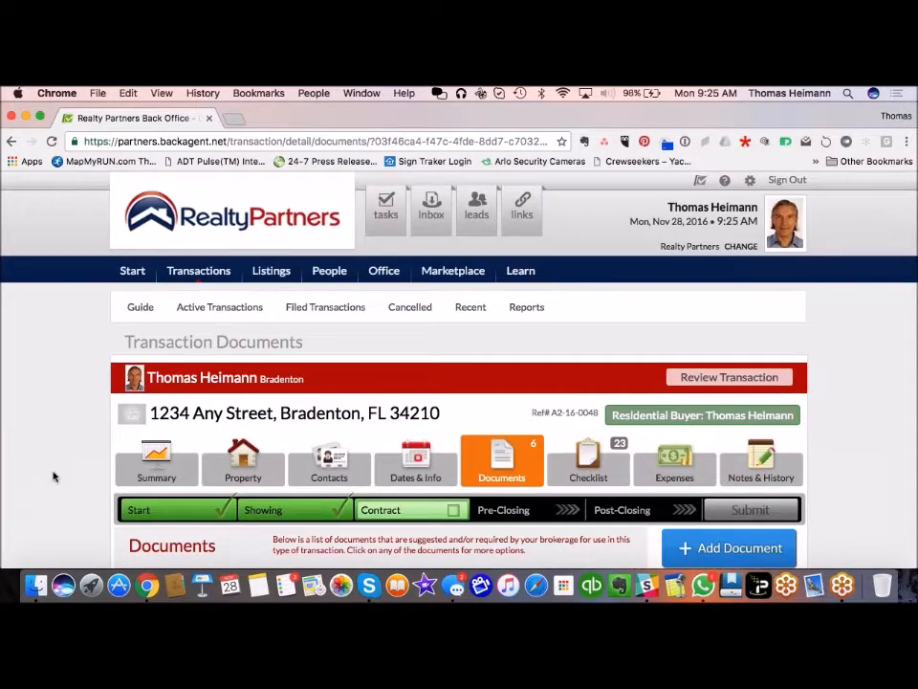
scroll(55, 475, "down", 6)
scroll(53, 475, "down", 4)
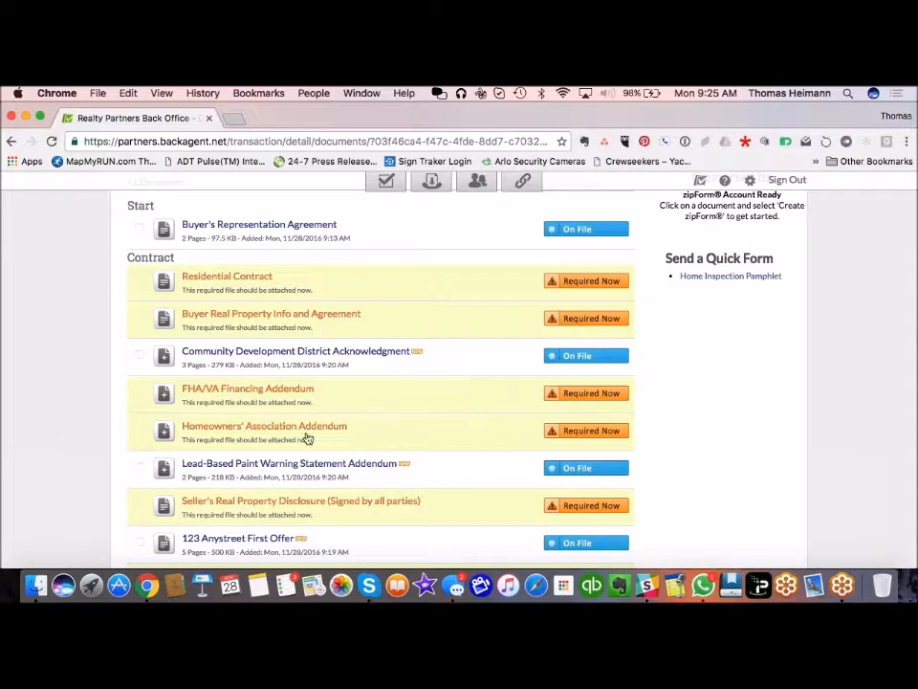
scroll(437, 428, "down", 3)
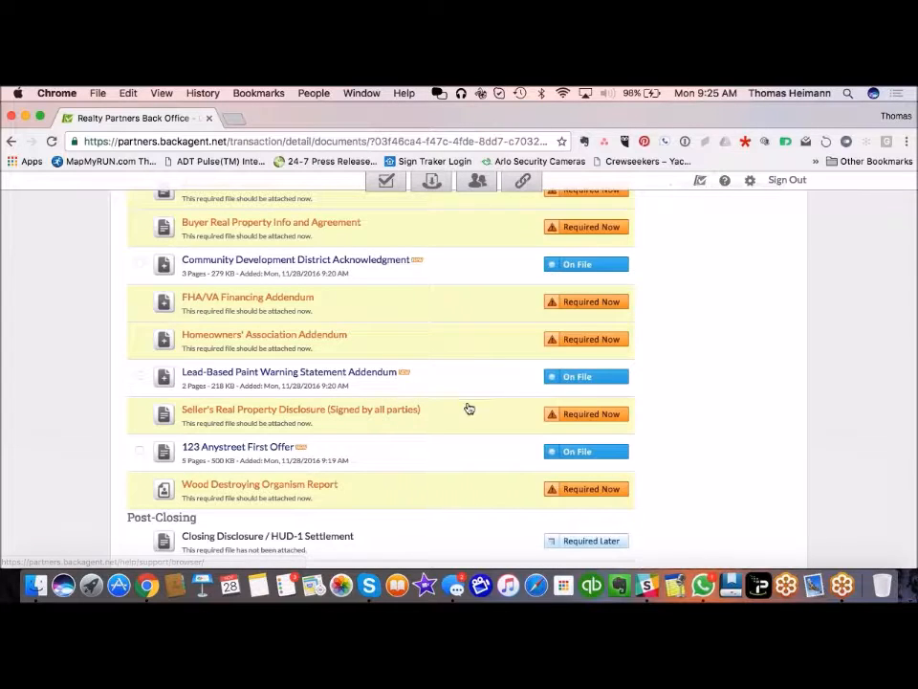
scroll(474, 416, "down", 2)
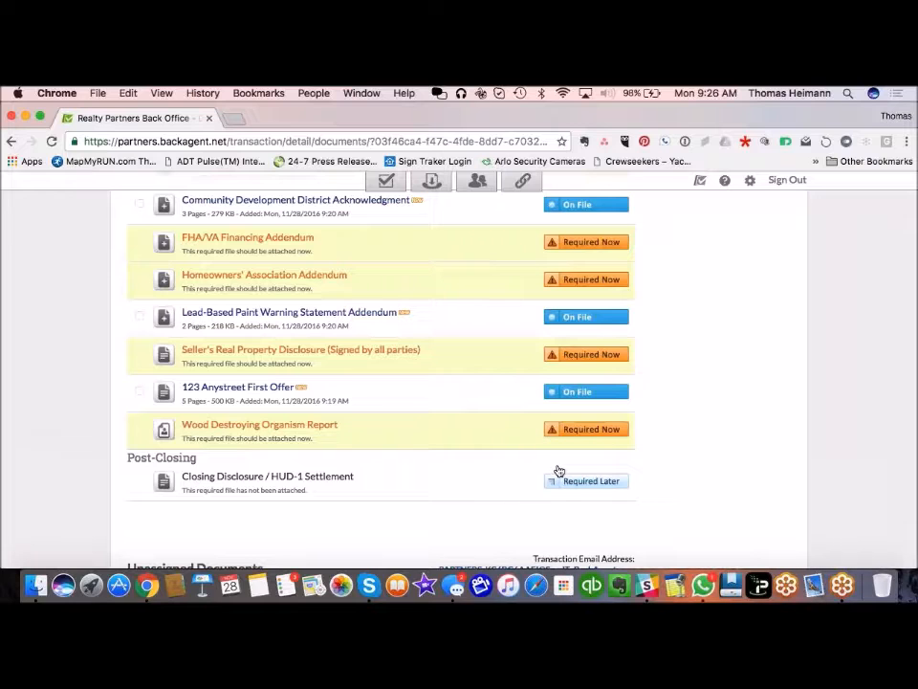
Step: Bring up the attach-file option for the Wood Destroying Organism Report
left_click(553, 432)
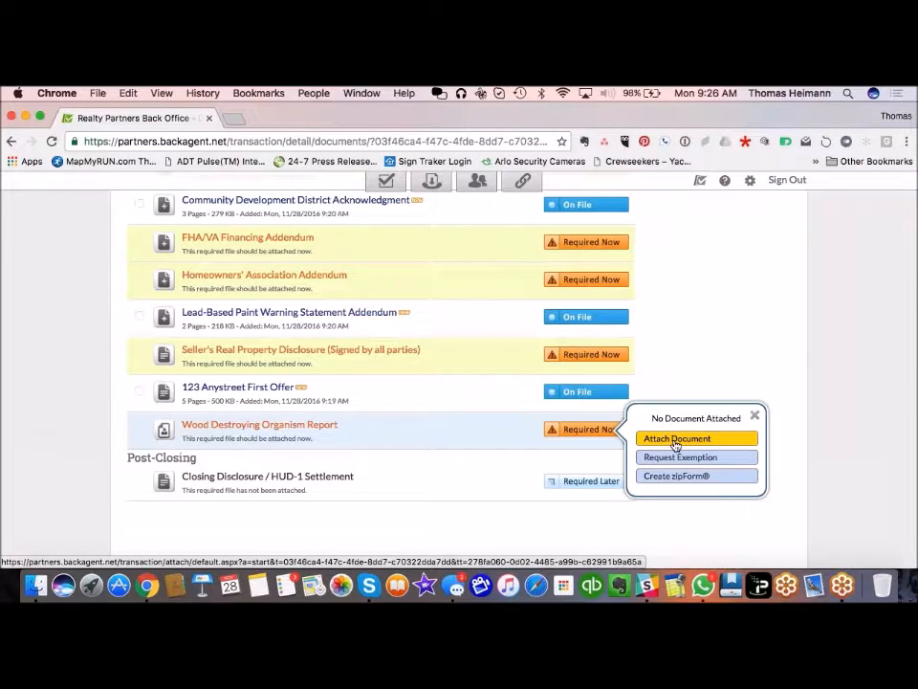
left_click(676, 440)
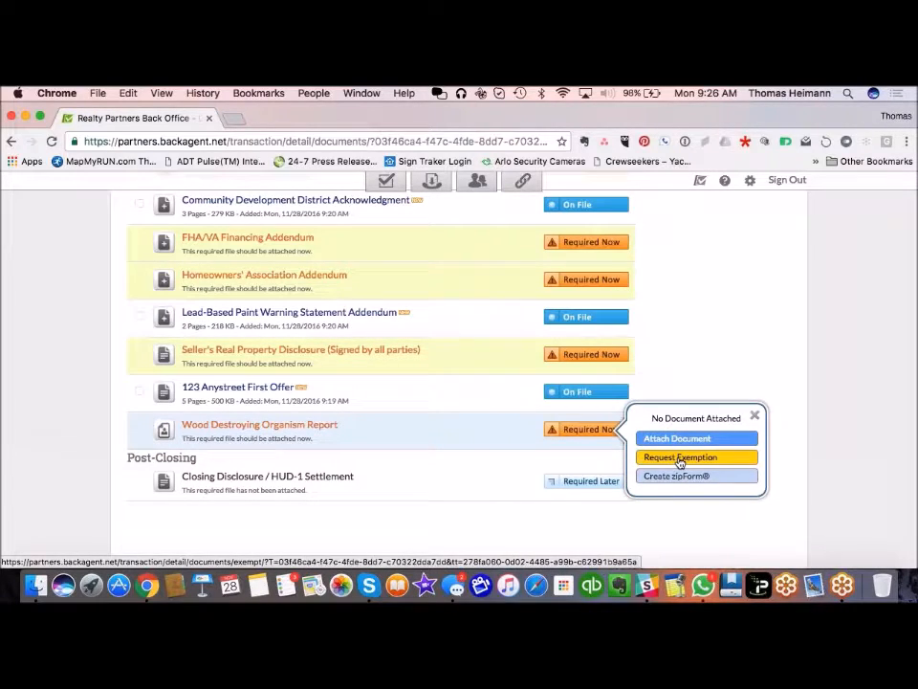
mouse_move(449, 476)
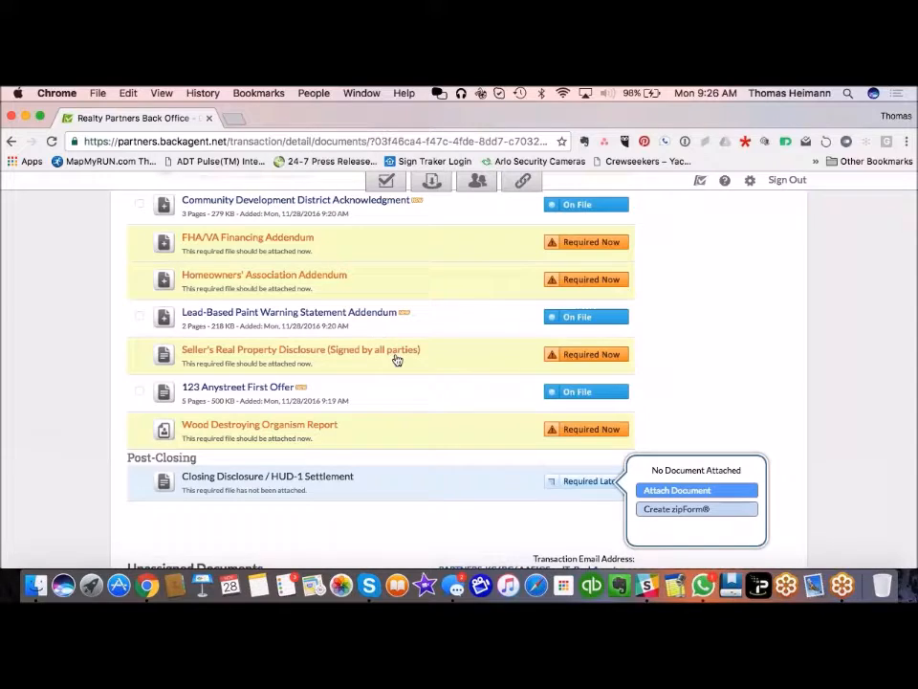
Step: Choose Request Exemption for the Seller's Real Property Disclosure (Signed by all parties)
left_click(608, 365)
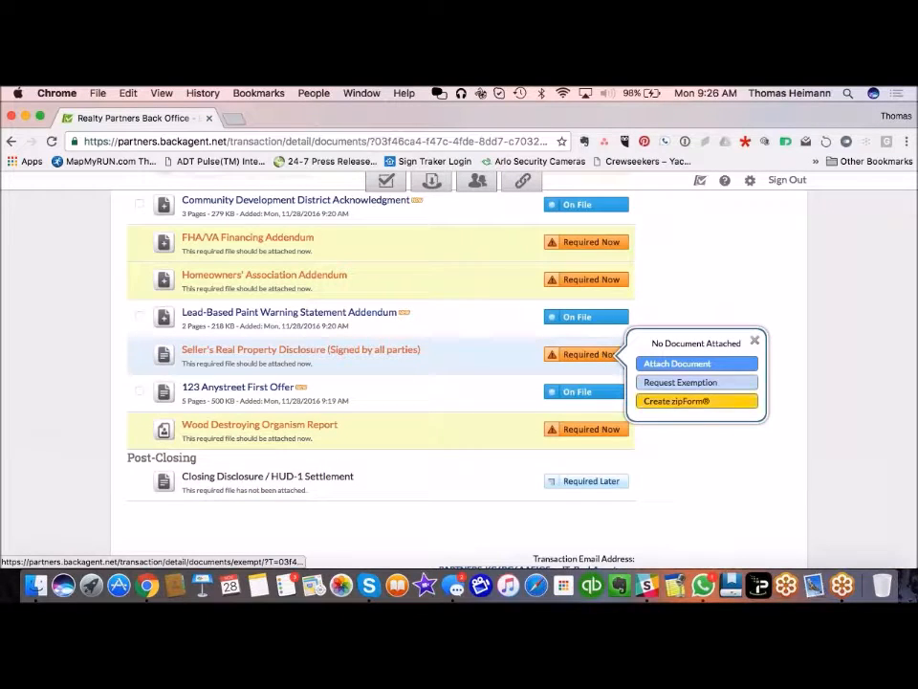
left_click(690, 383)
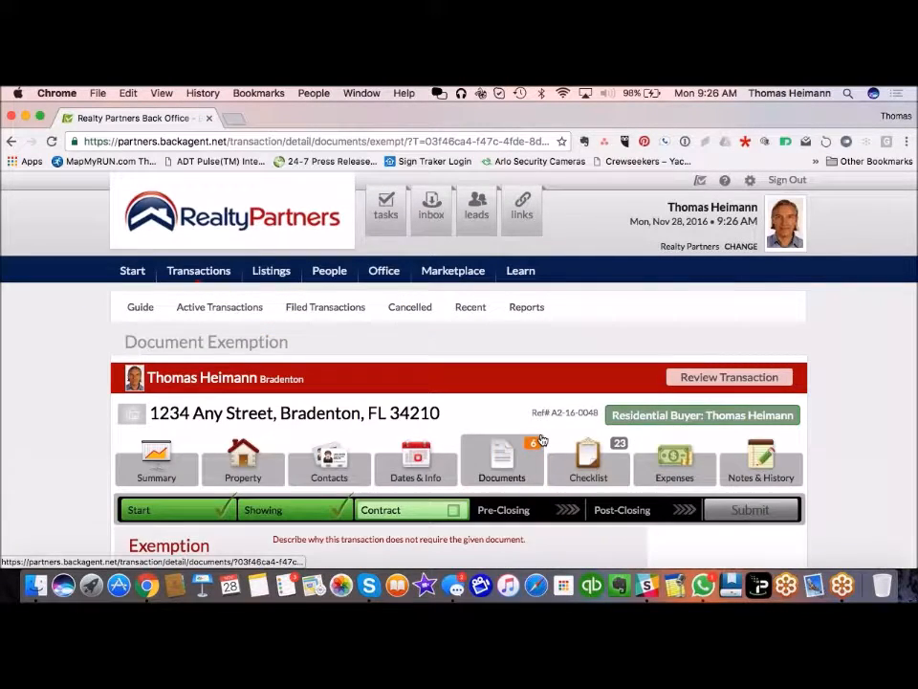
scroll(542, 439, "down", 3)
Step: Submit the exemption request with the reason 'Is part of offer document'
left_click(313, 329)
type("Is part of")
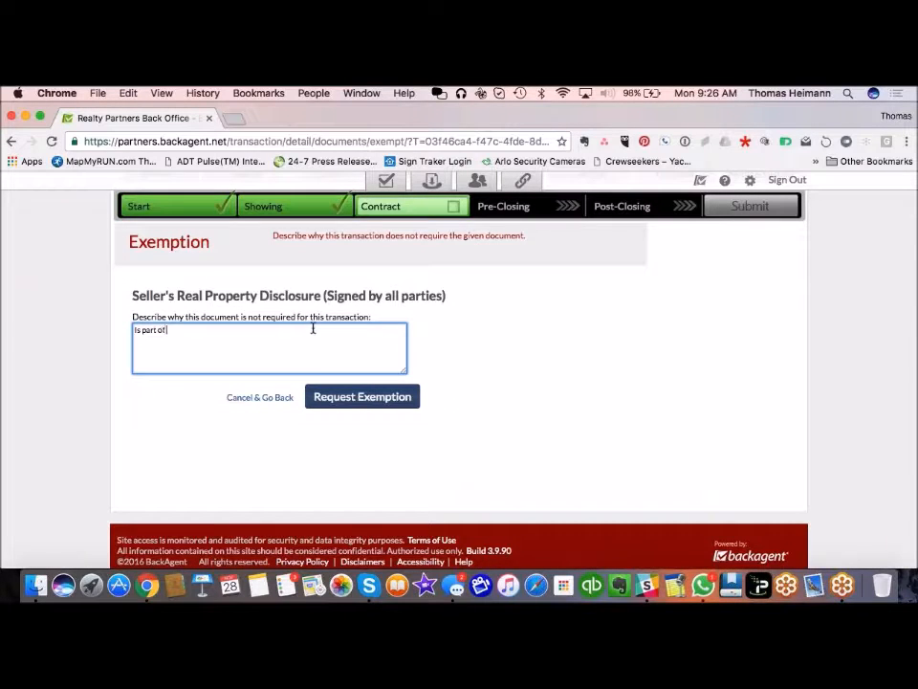
type(" offer document")
left_click(361, 396)
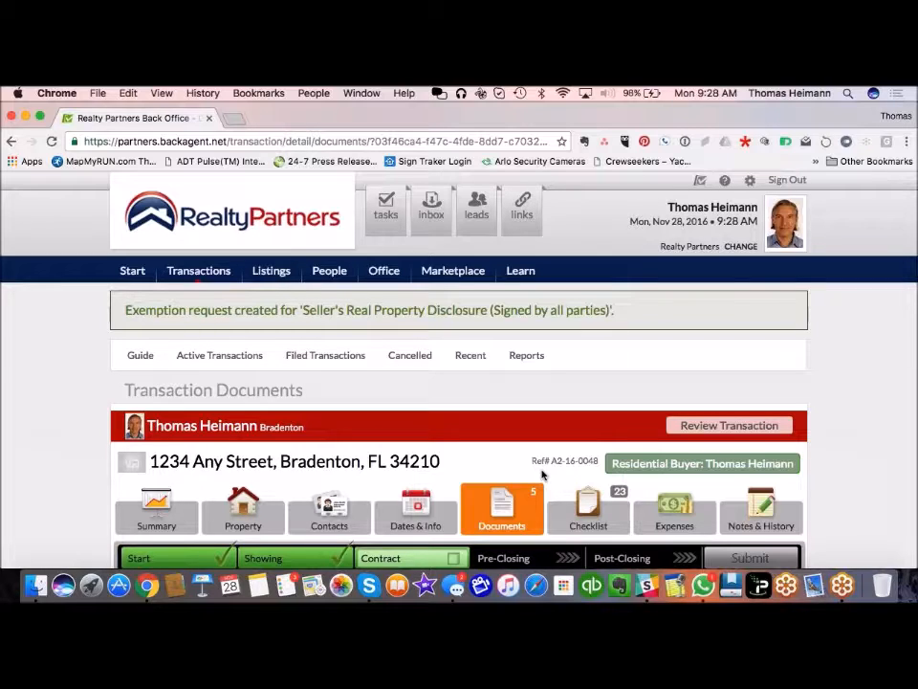
Step: Reopen the 1234 Any Street documents list and review its 11 documents, 5 required now
left_click(525, 521)
scroll(459, 382, "down", 8)
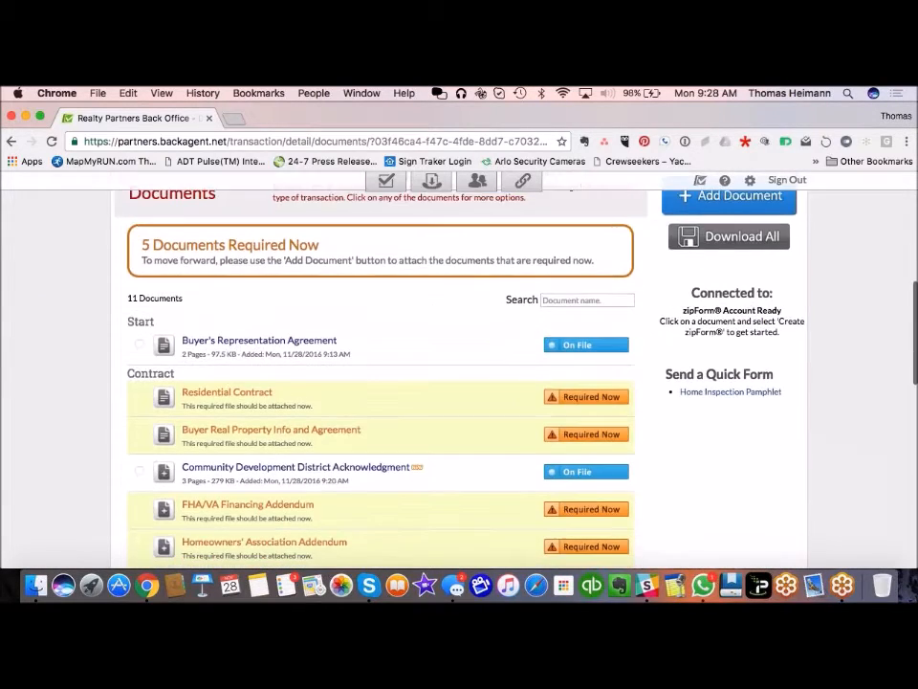
scroll(48, 421, "down", 4)
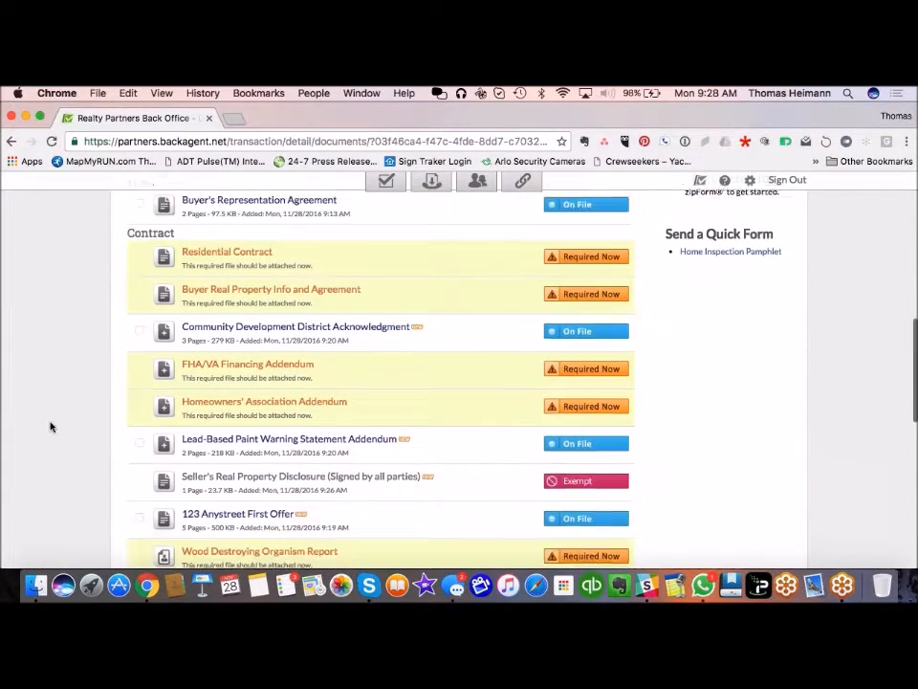
scroll(51, 427, "down", 1)
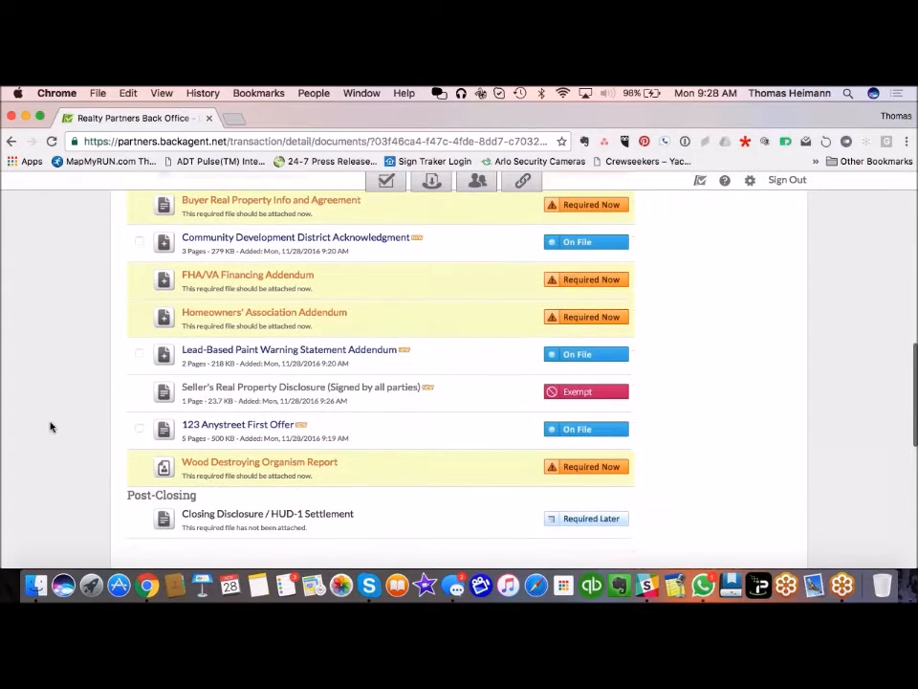
scroll(50, 427, "up", 3)
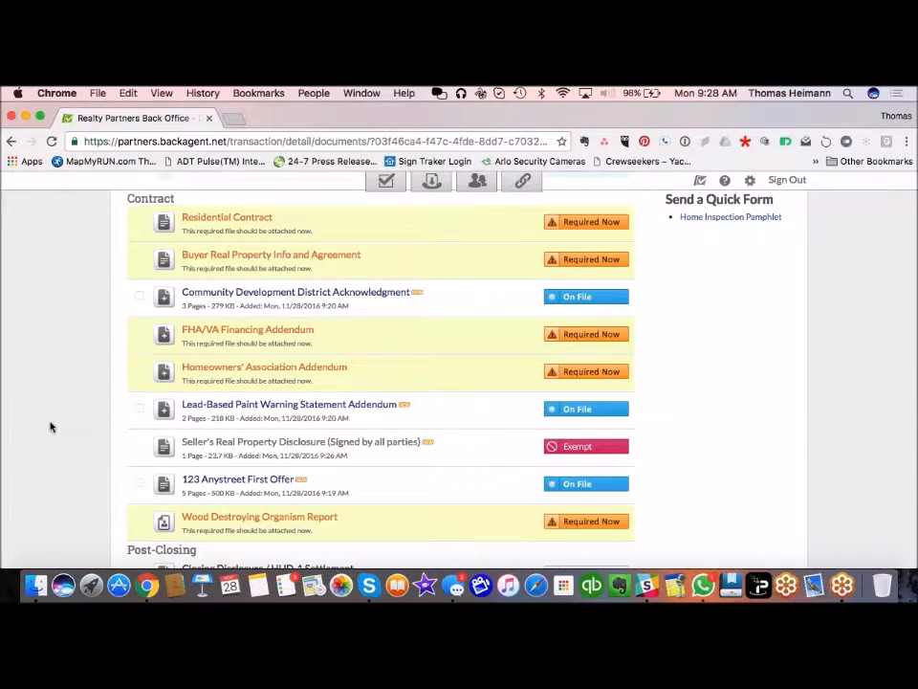
scroll(79, 467, "down", 3)
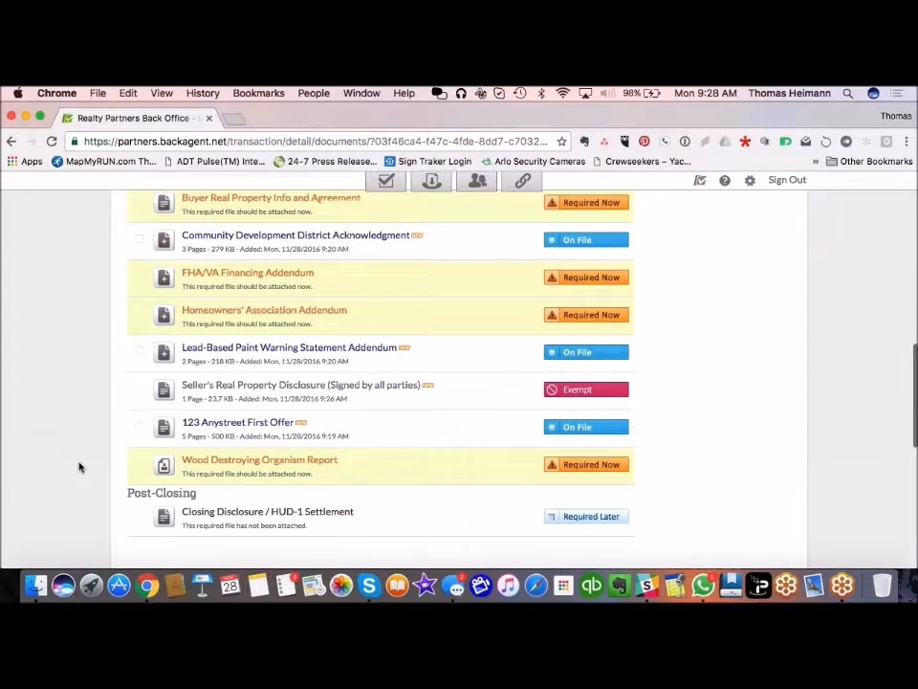
scroll(79, 466, "down", 1)
scroll(80, 466, "up", 8)
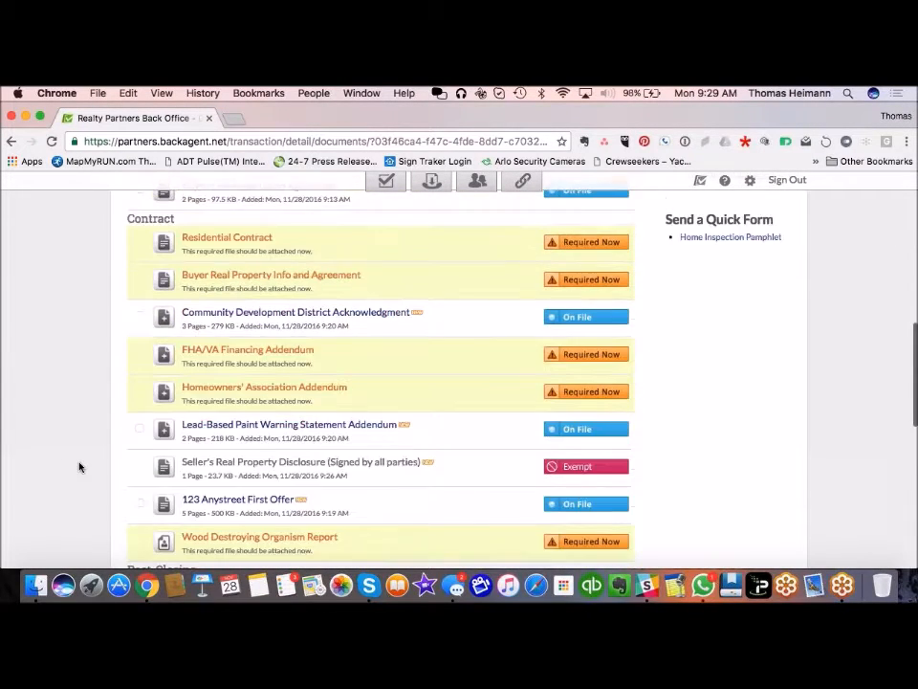
scroll(79, 466, "down", 1)
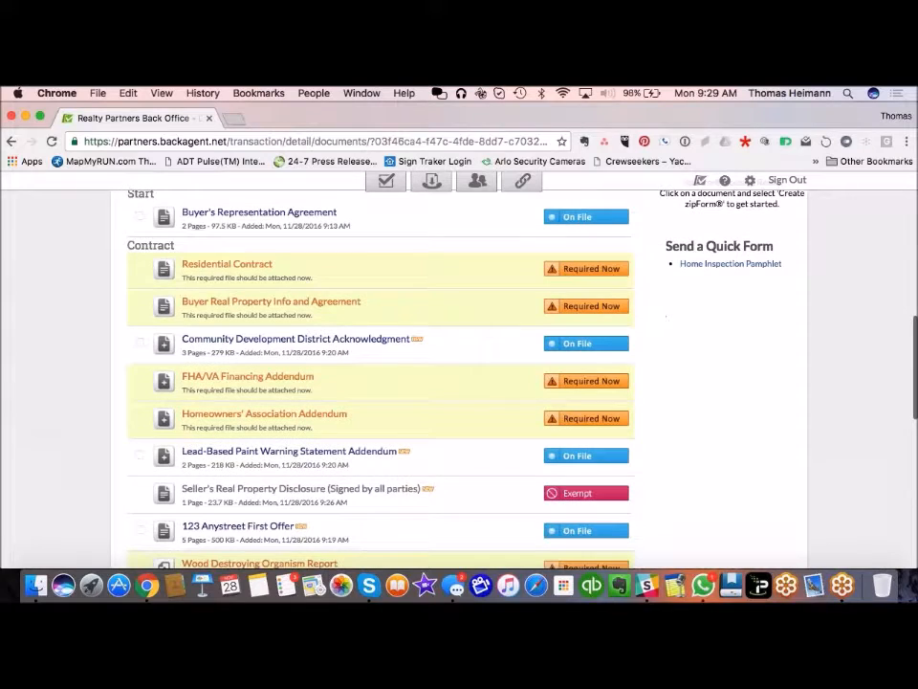
scroll(40, 528, "down", 4)
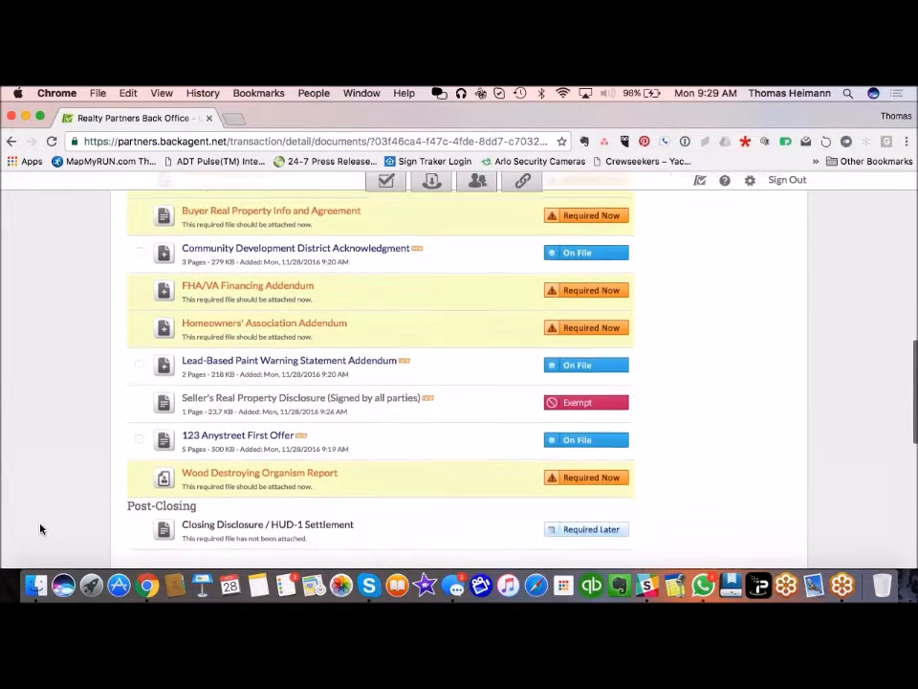
scroll(40, 528, "down", 2)
scroll(40, 528, "up", 15)
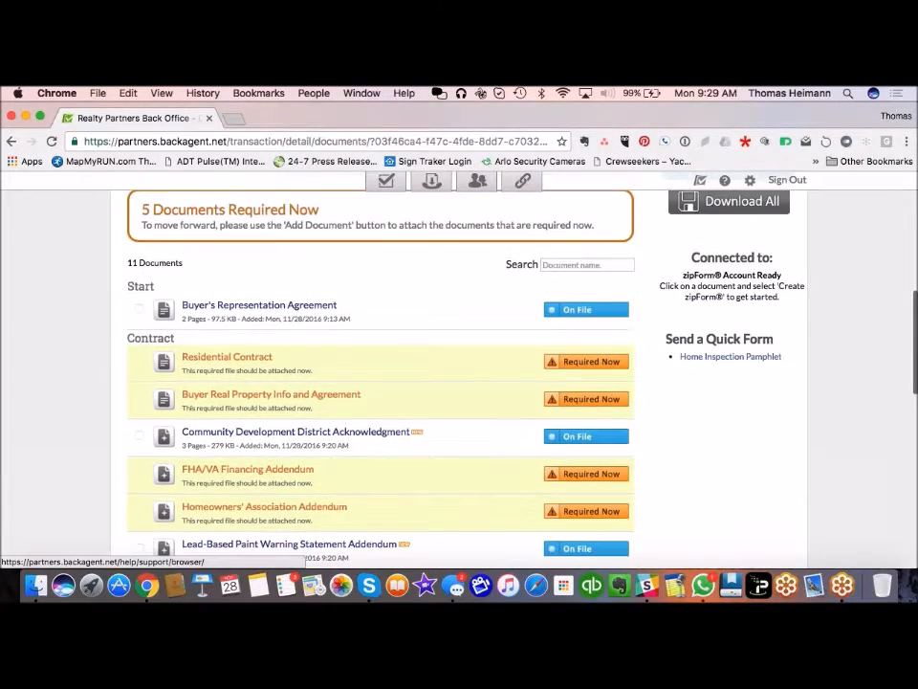
scroll(194, 325, "up", 7)
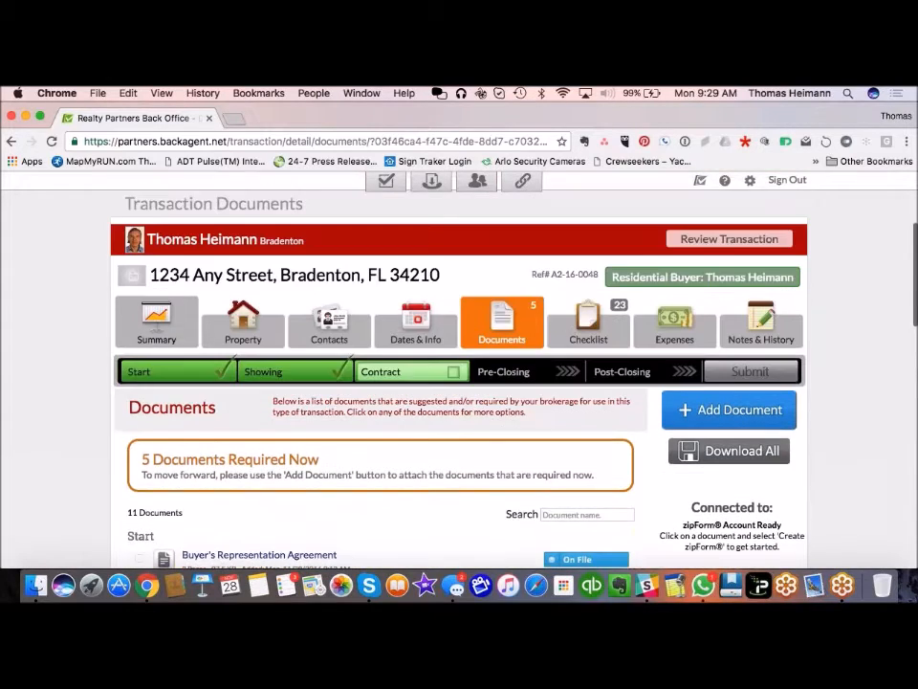
scroll(195, 324, "down", 10)
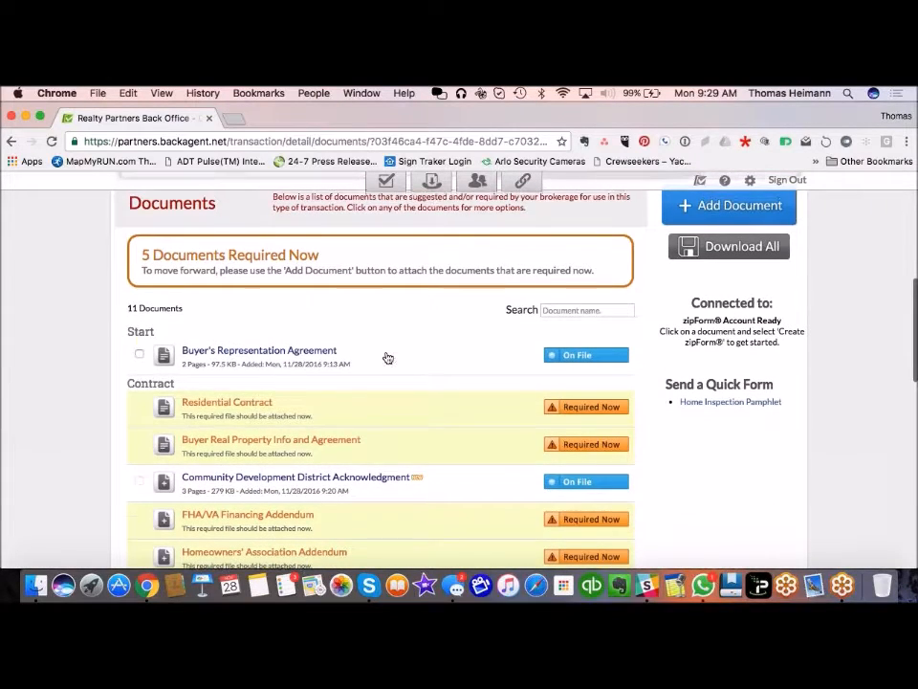
scroll(385, 356, "up", 7)
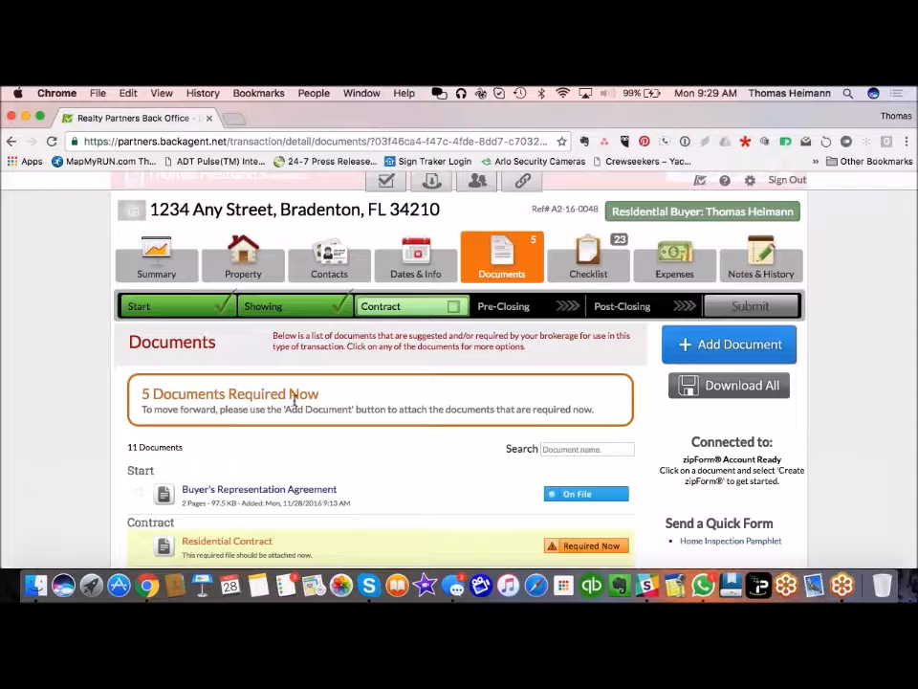
Step: Move the 1234 Any Street buyer transaction into the Pre-Closing phase
left_click(531, 311)
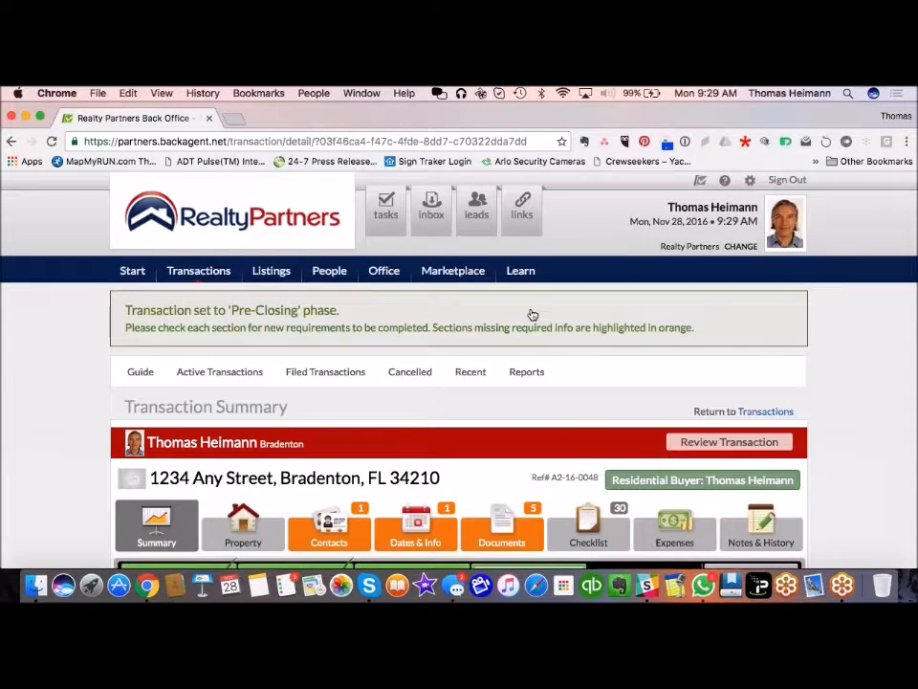
scroll(459, 383, "down", 5)
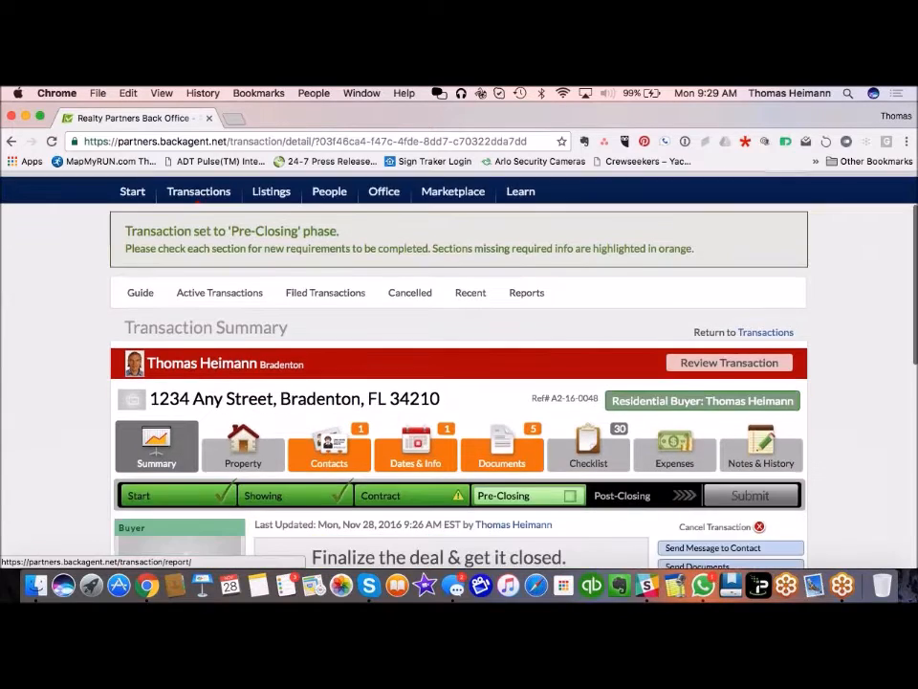
scroll(459, 382, "down", 1)
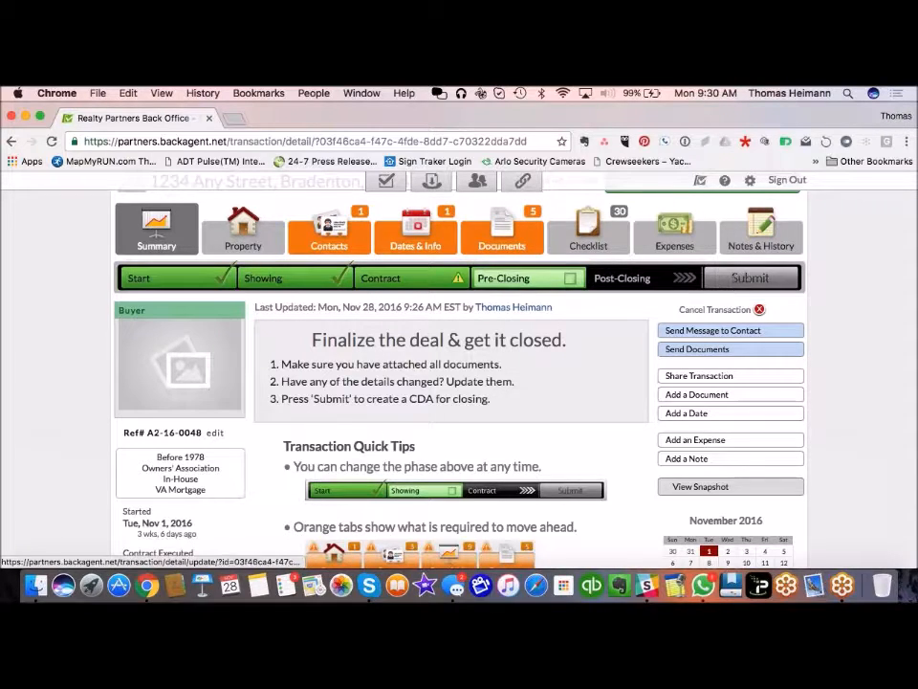
Step: Review the contact cards: buyer and seller listed, Title Agent still required
left_click(347, 241)
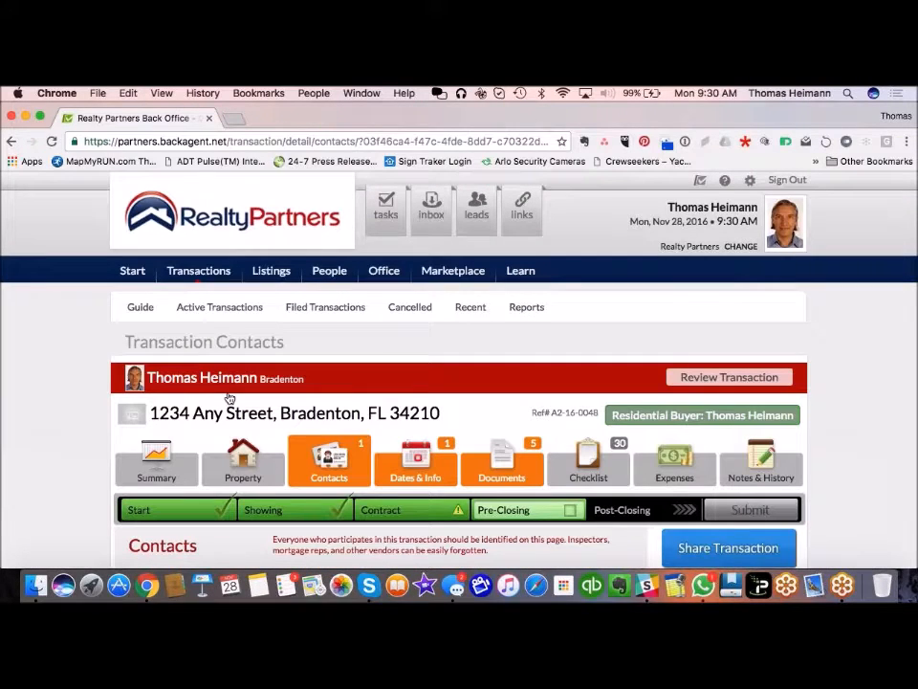
scroll(17, 499, "down", 10)
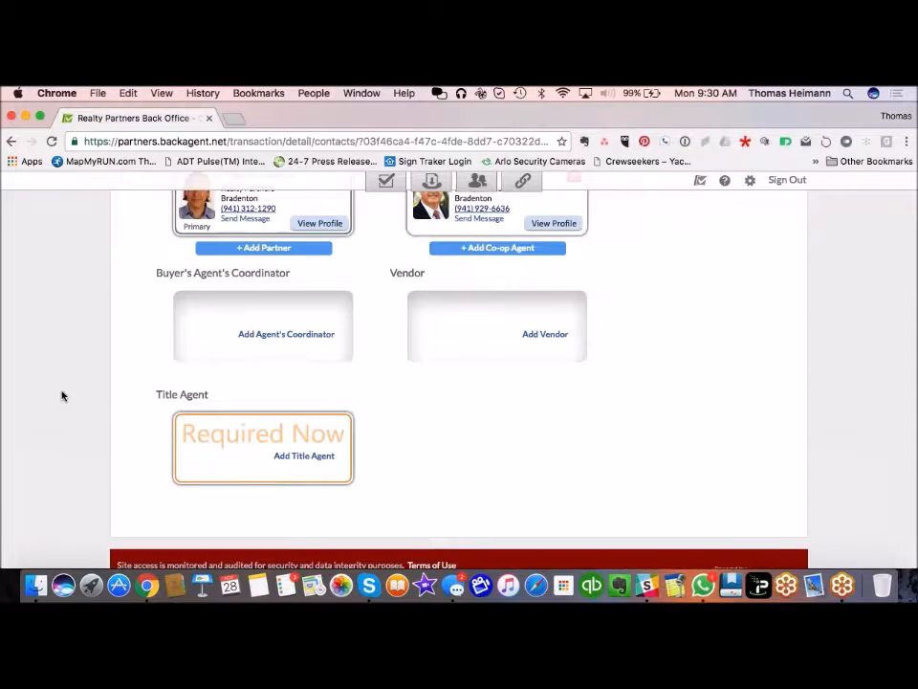
scroll(61, 395, "up", 5)
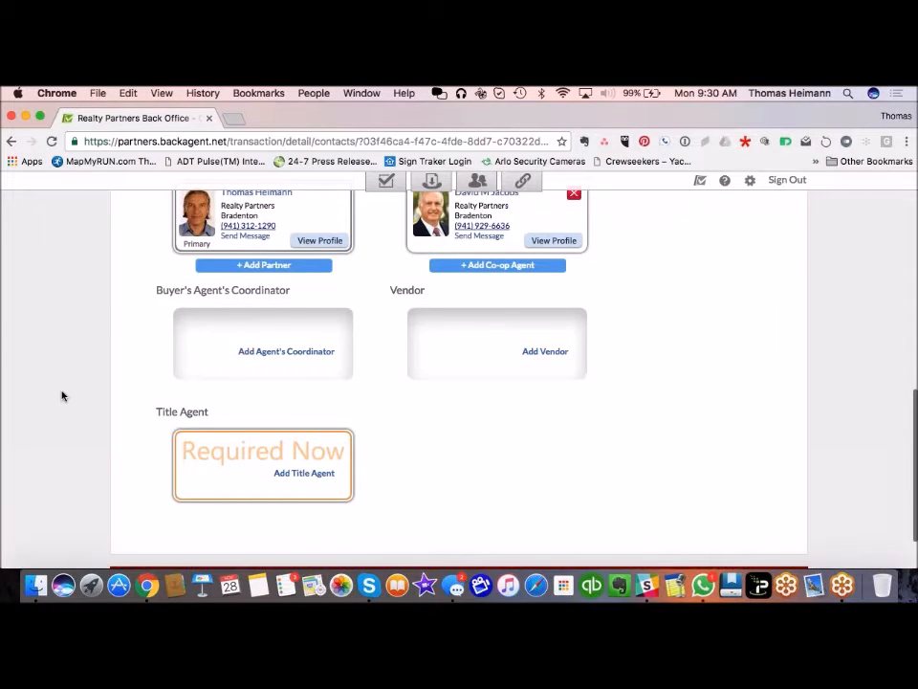
scroll(61, 395, "down", 3)
scroll(62, 395, "down", 3)
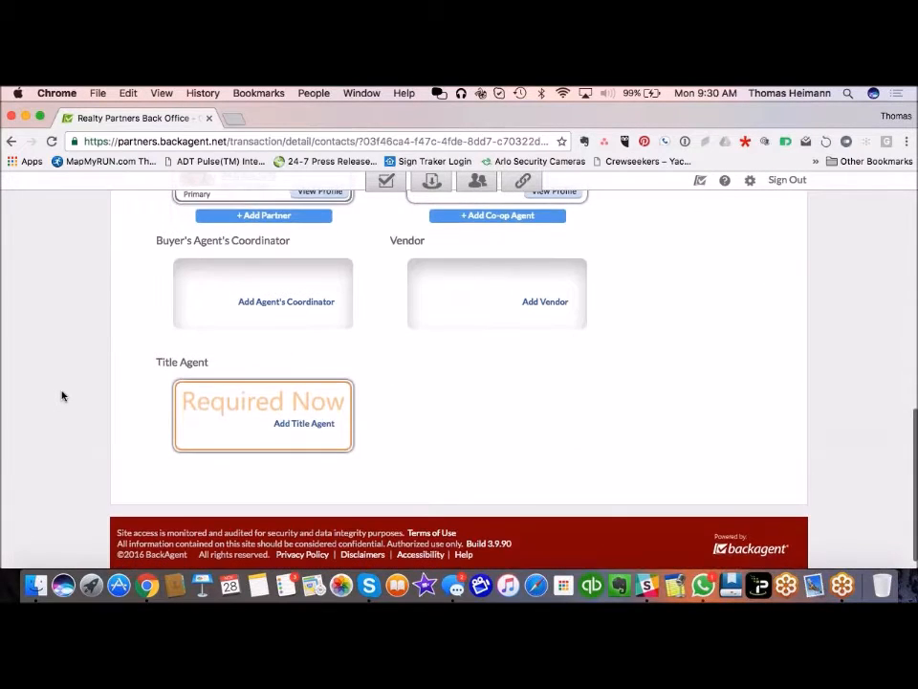
scroll(131, 389, "up", 6)
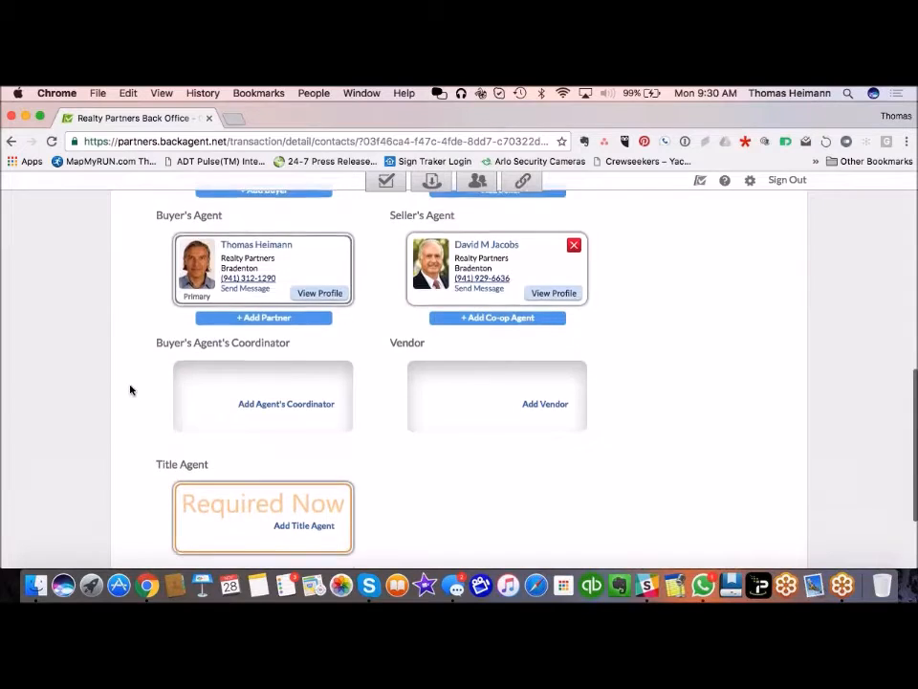
scroll(131, 389, "up", 4)
scroll(131, 390, "down", 1)
scroll(131, 389, "up", 2)
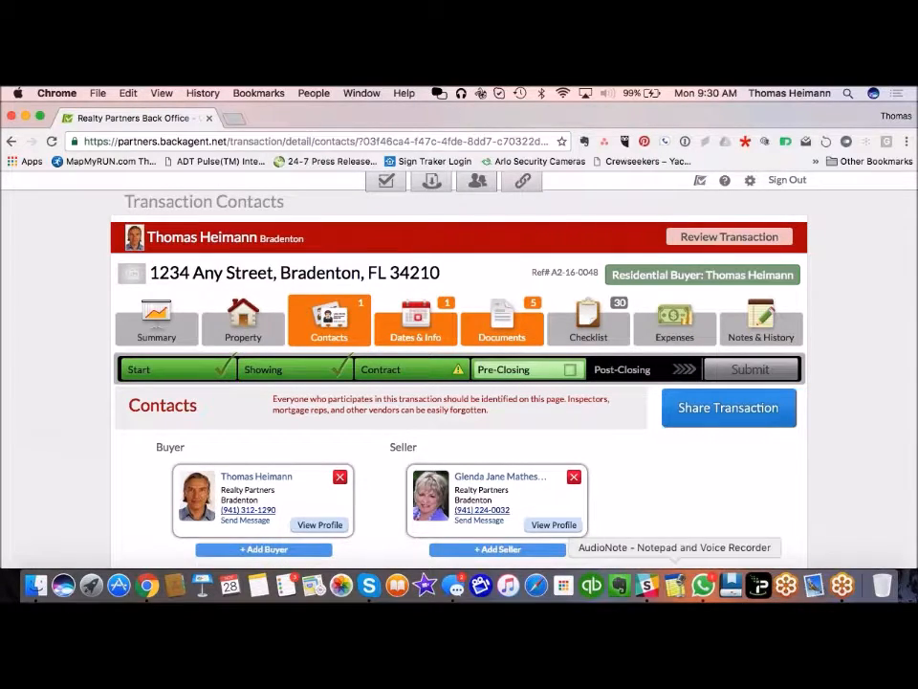
Step: Review the 11-document list, confirming 5 required now and the seller disclosure marked Exempt
left_click(485, 329)
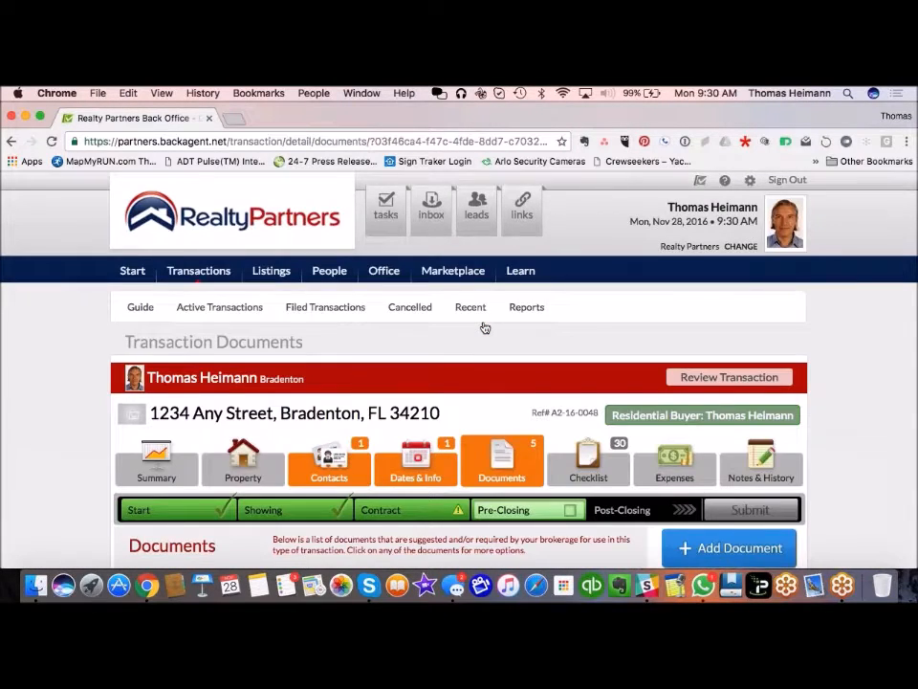
scroll(484, 328, "down", 10)
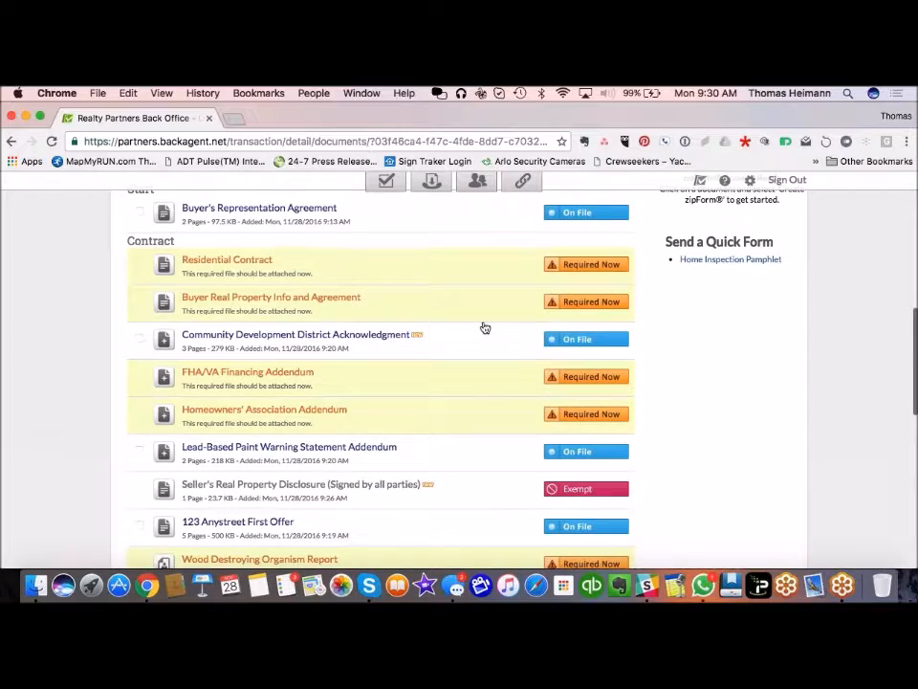
scroll(485, 328, "up", 10)
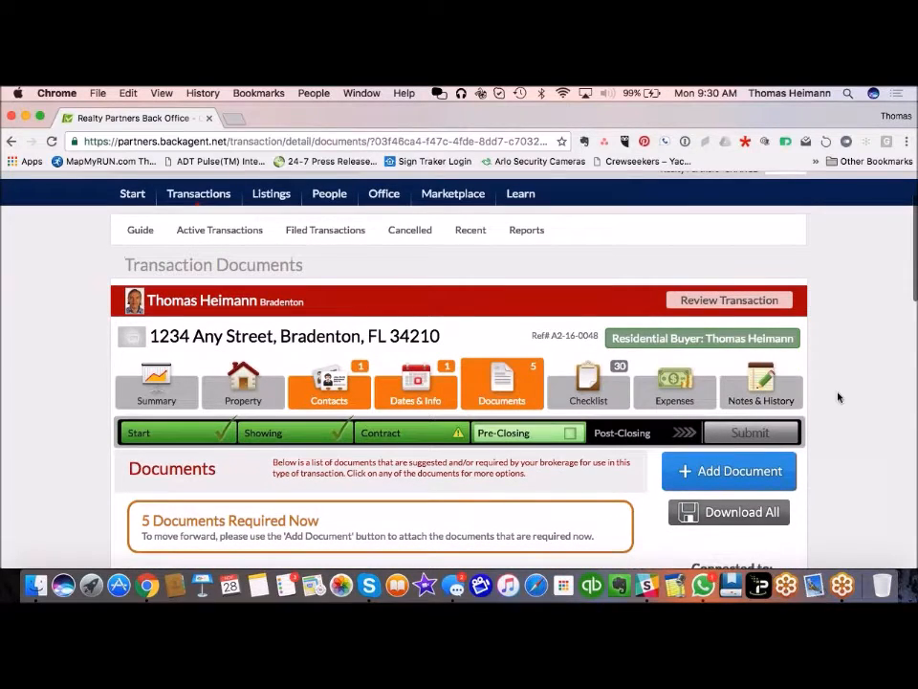
scroll(857, 420, "down", 1)
scroll(857, 419, "down", 3)
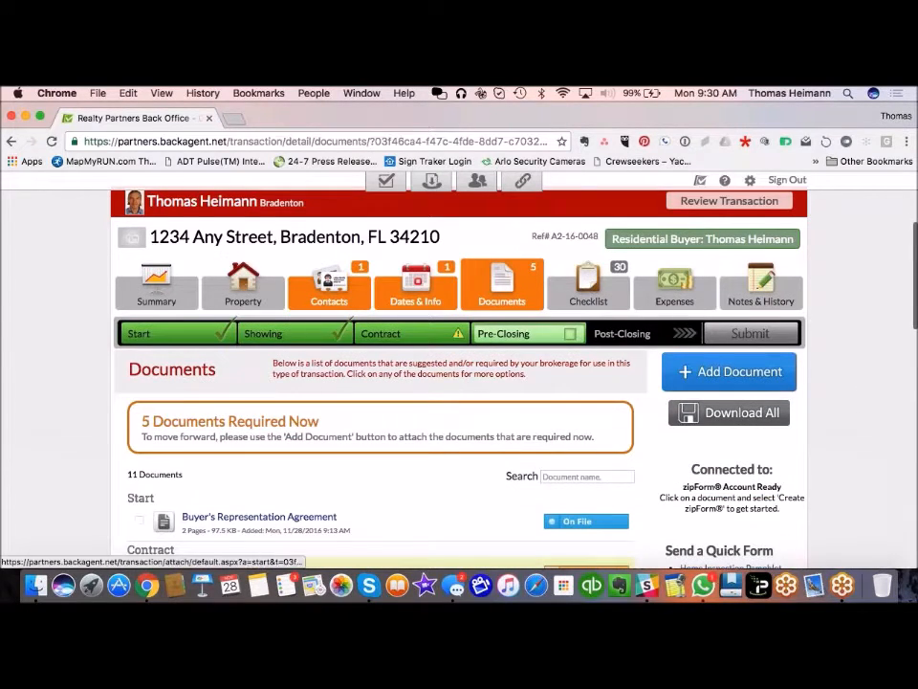
scroll(884, 445, "down", 1)
scroll(884, 446, "down", 5)
scroll(884, 446, "up", 10)
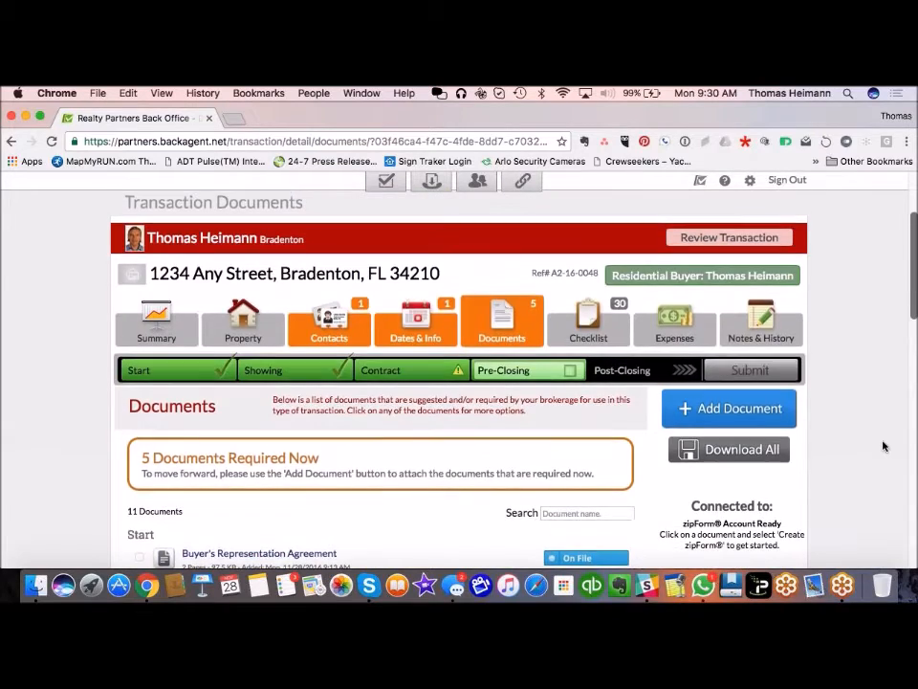
scroll(884, 445, "up", 2)
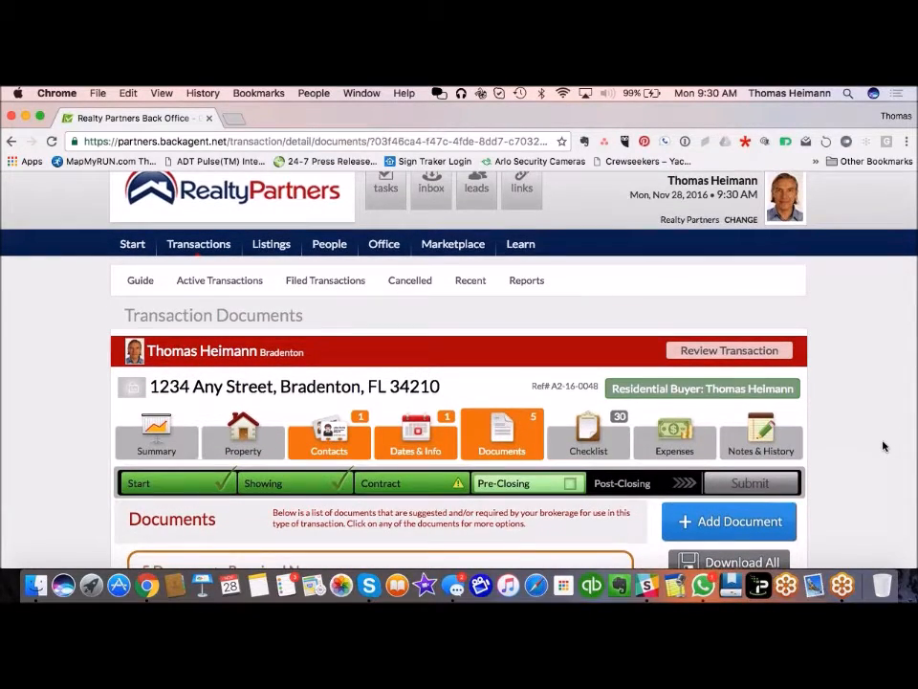
scroll(884, 445, "up", 1)
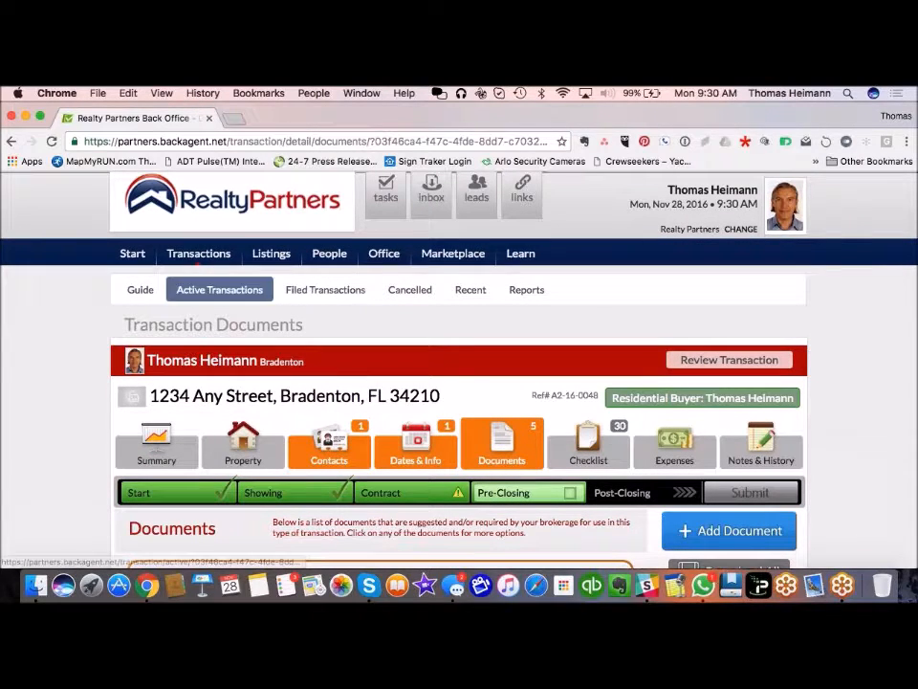
Step: Open the 1234 Any Street transaction from the Active Transactions list
left_click(204, 255)
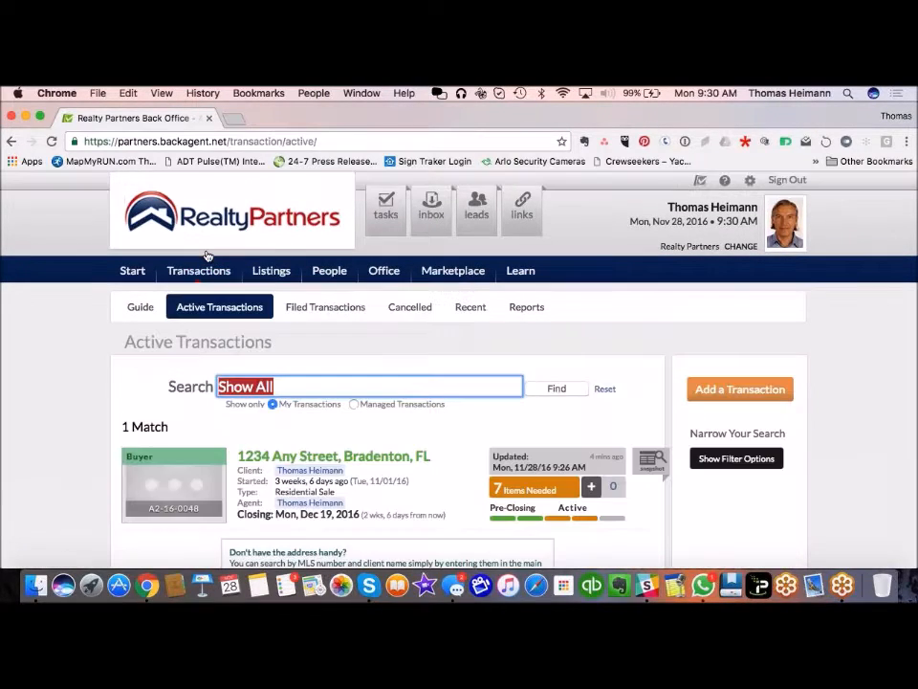
scroll(45, 421, "down", 4)
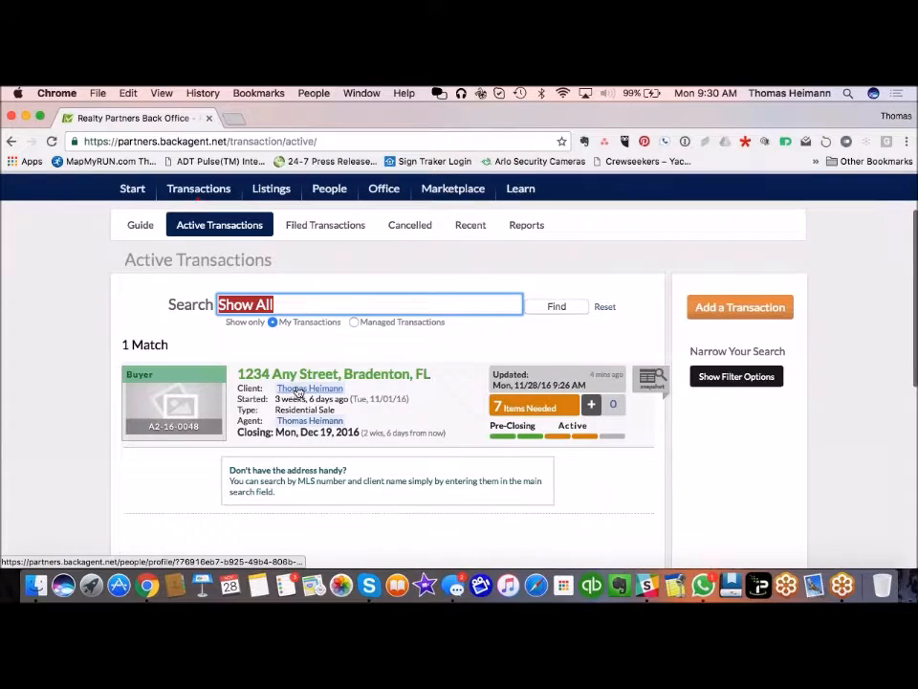
left_click(359, 374)
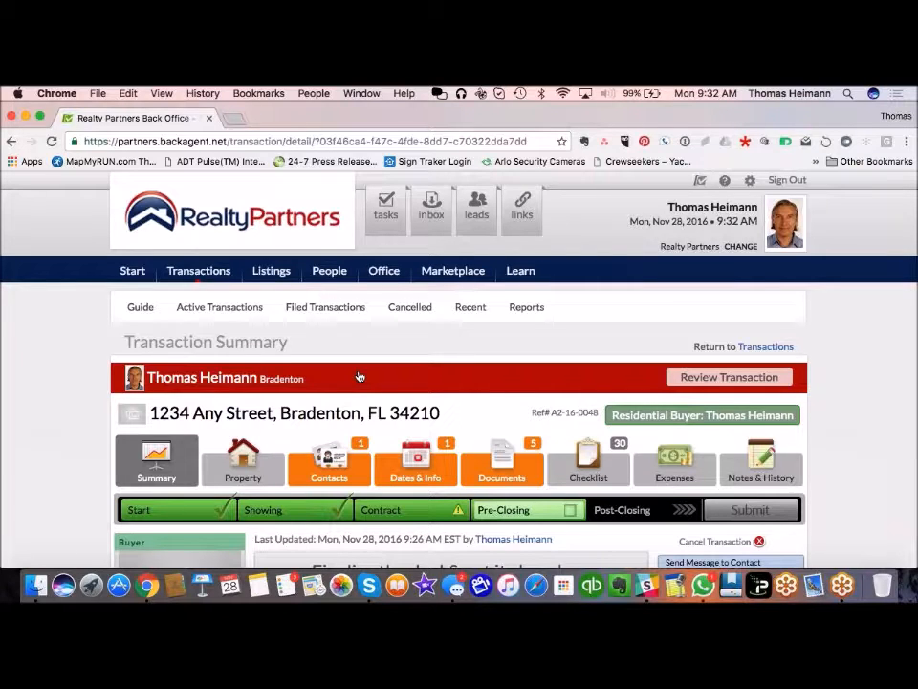
Step: Open the Cancel Transaction page for the 1234 Any Street transaction
scroll(359, 383, "down", 2)
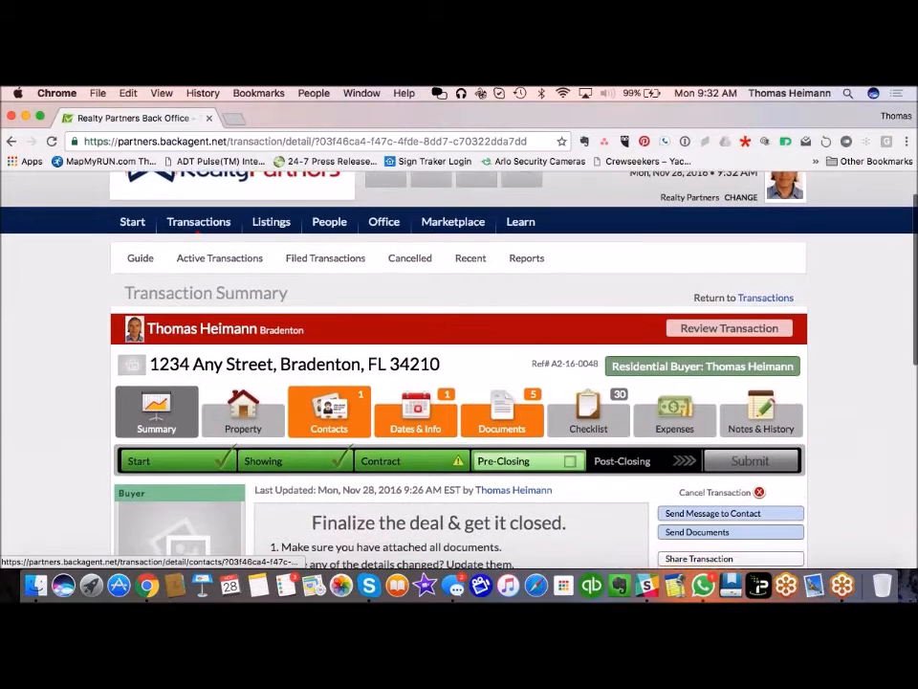
scroll(88, 344, "down", 1)
scroll(67, 444, "down", 3)
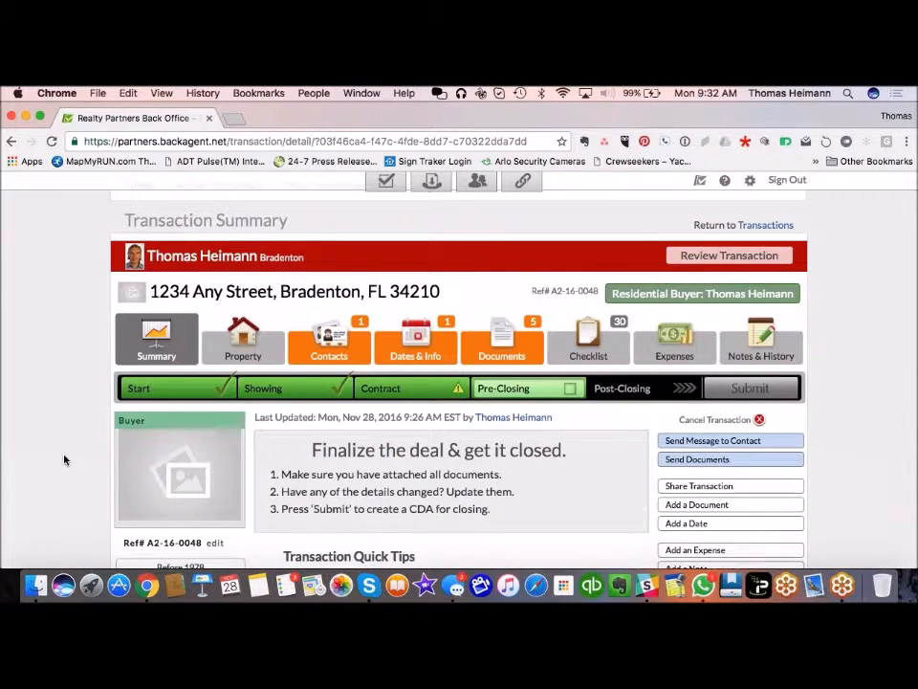
scroll(64, 460, "up", 1)
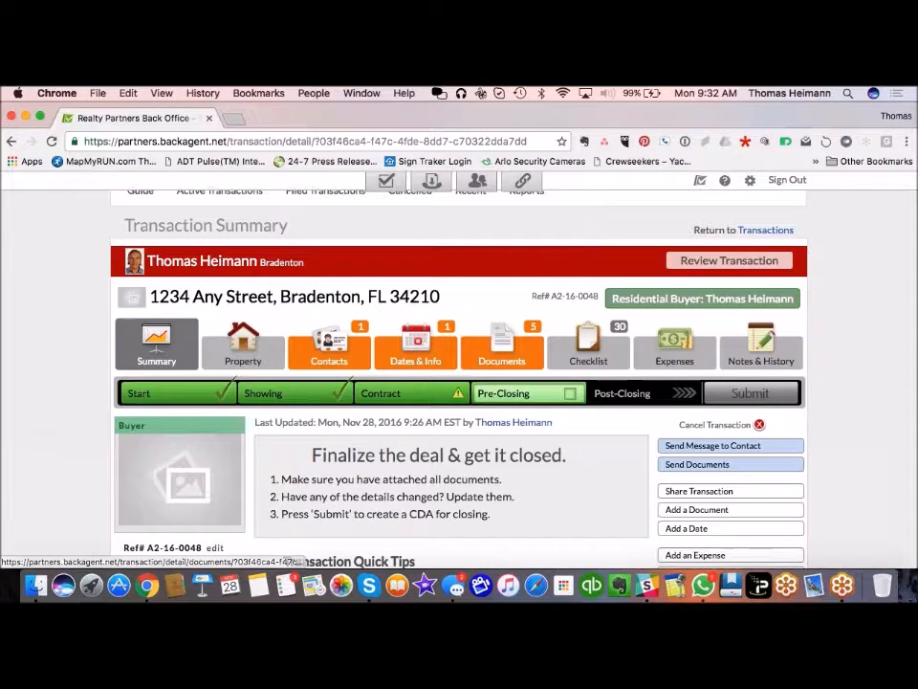
left_click(715, 426)
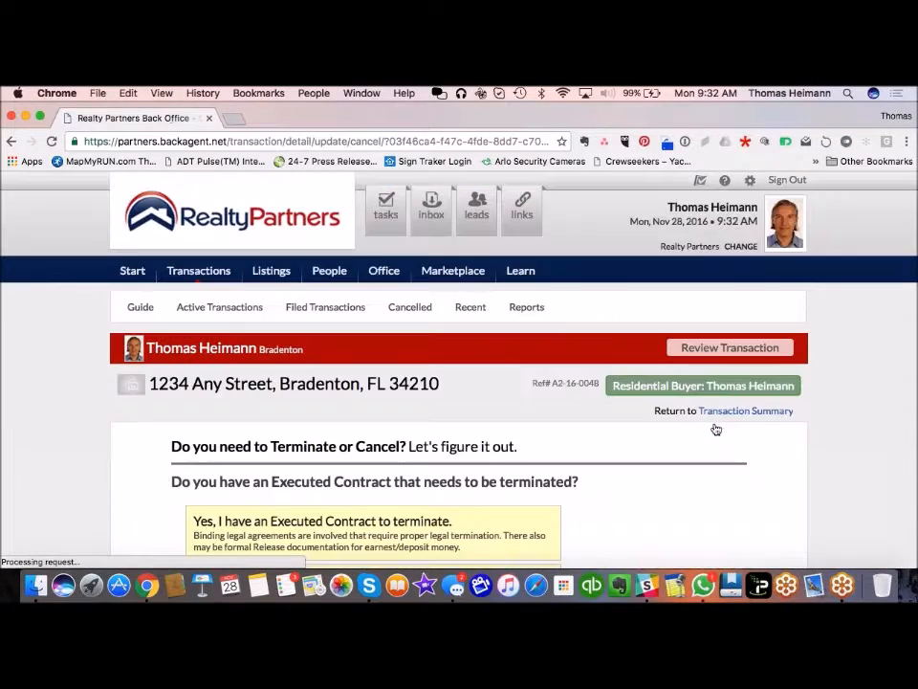
scroll(841, 478, "down", 3)
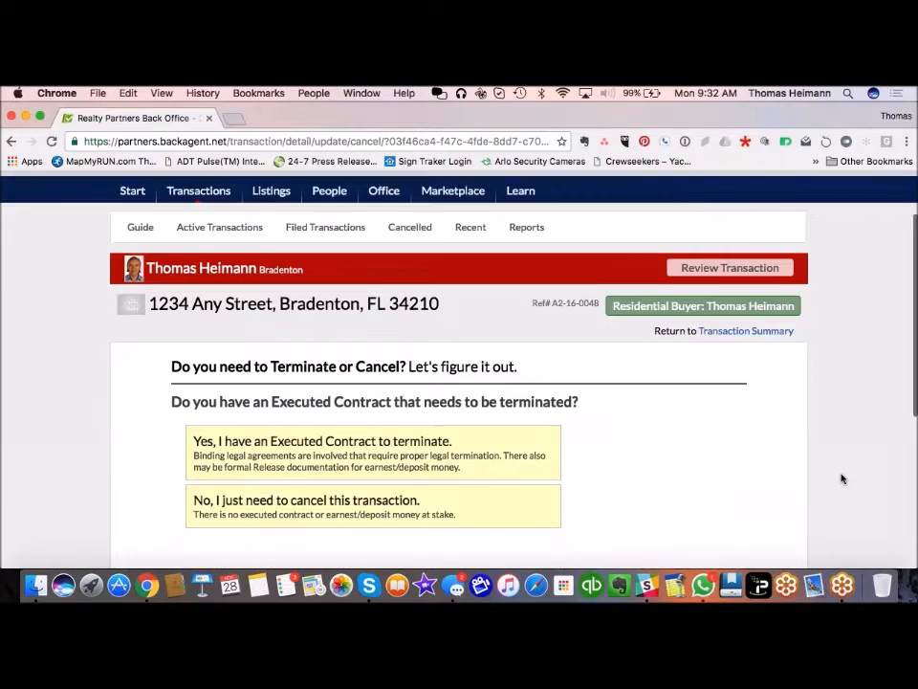
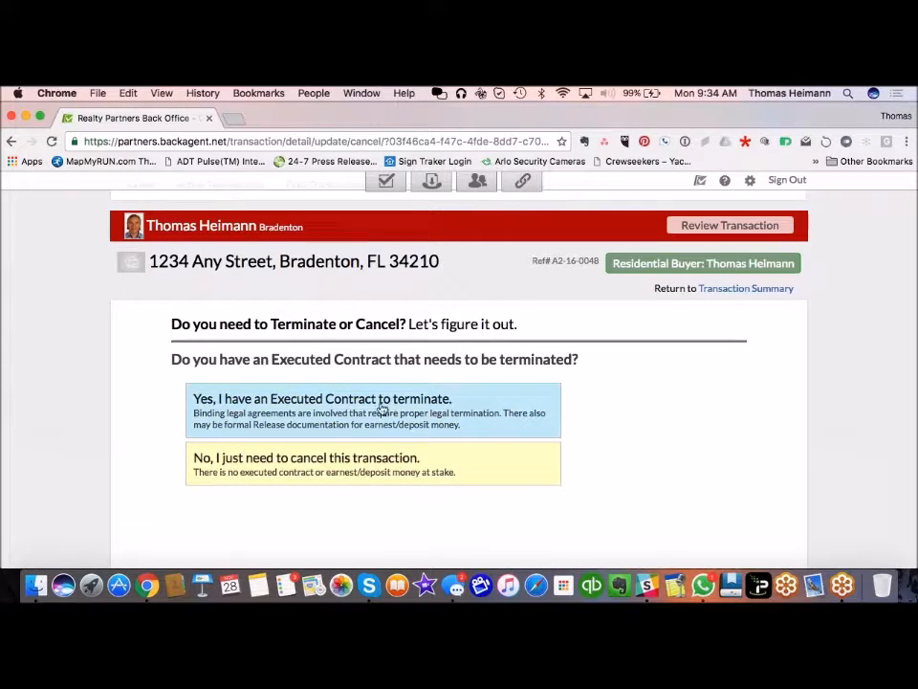
Step: Answer Yes to executed contract, No to just cancel, Yes to restart, and begin termination
left_click(344, 405)
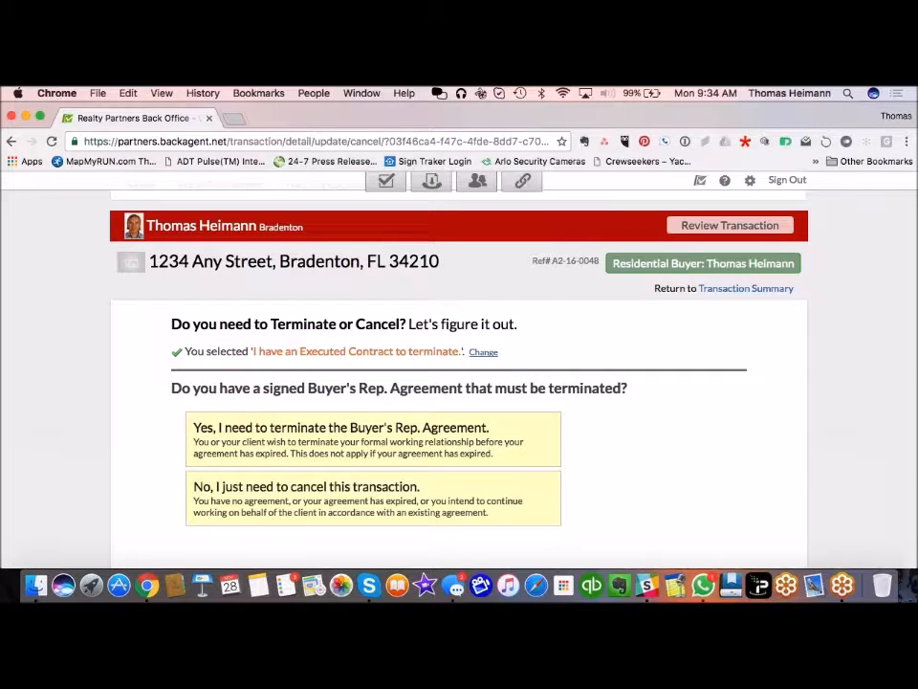
scroll(645, 443, "down", 3)
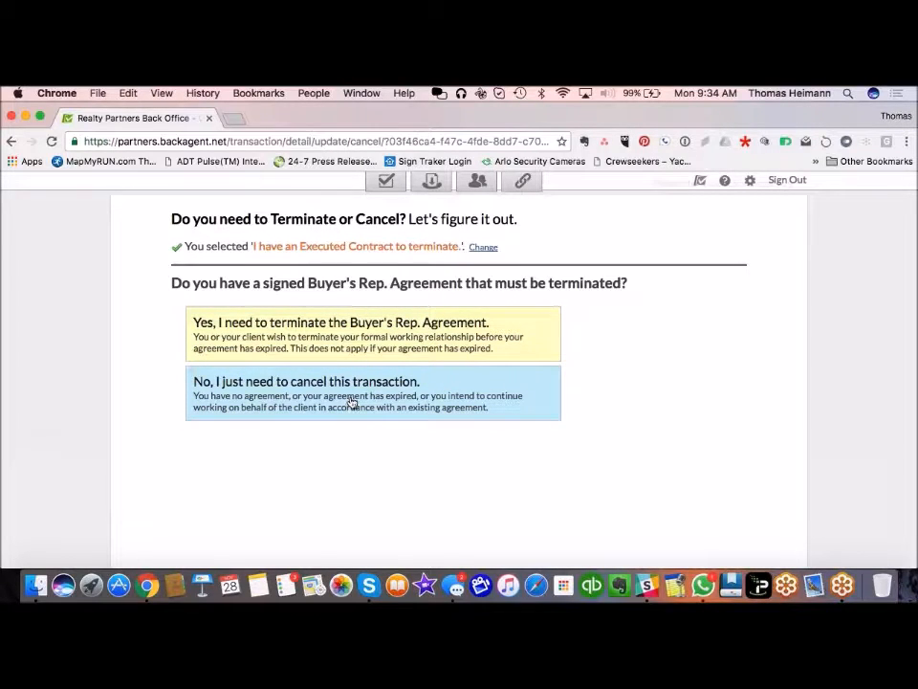
left_click(318, 401)
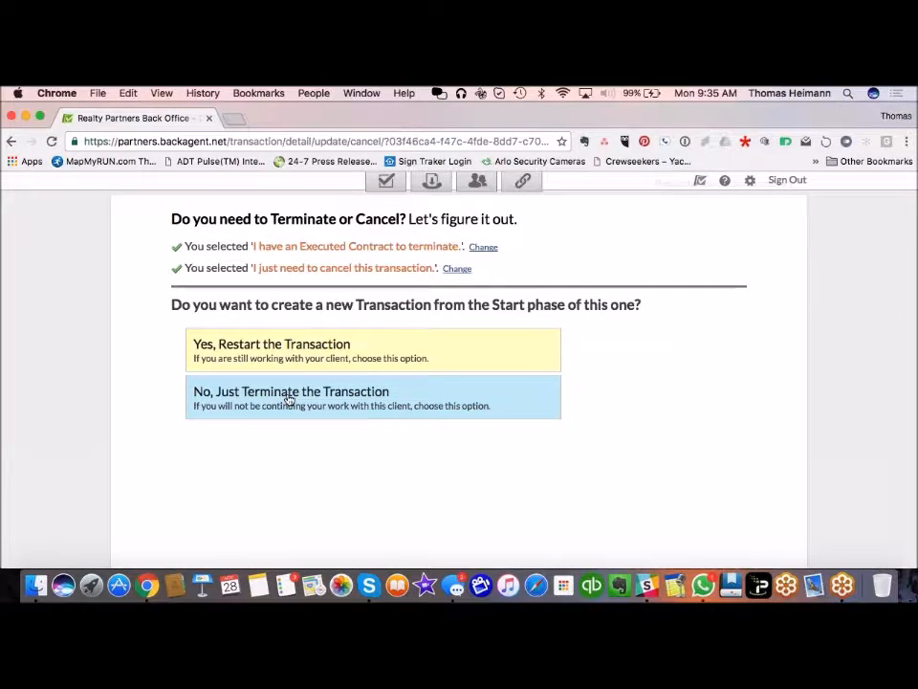
left_click(229, 356)
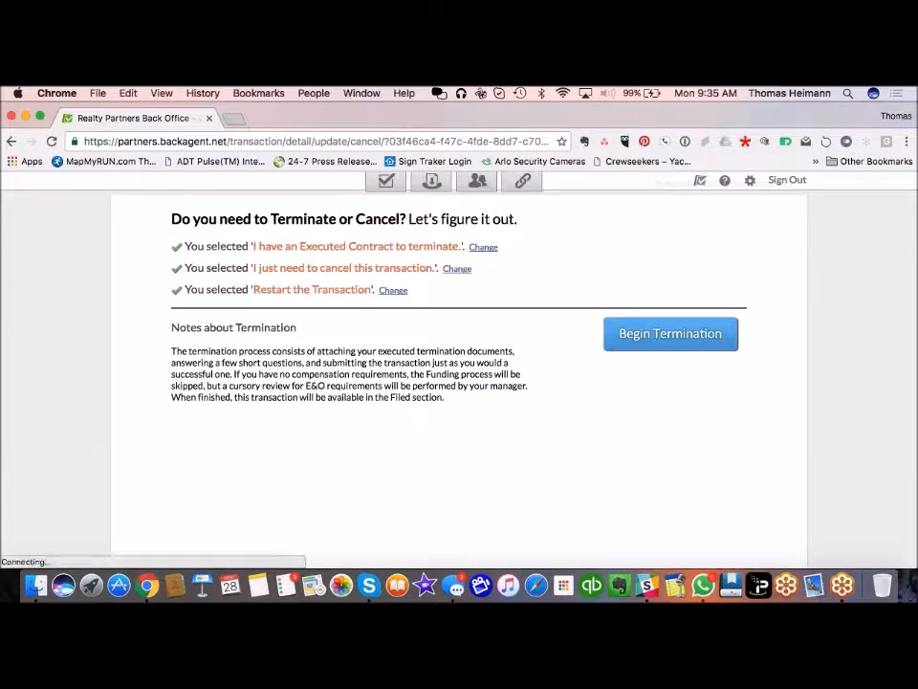
left_click(687, 333)
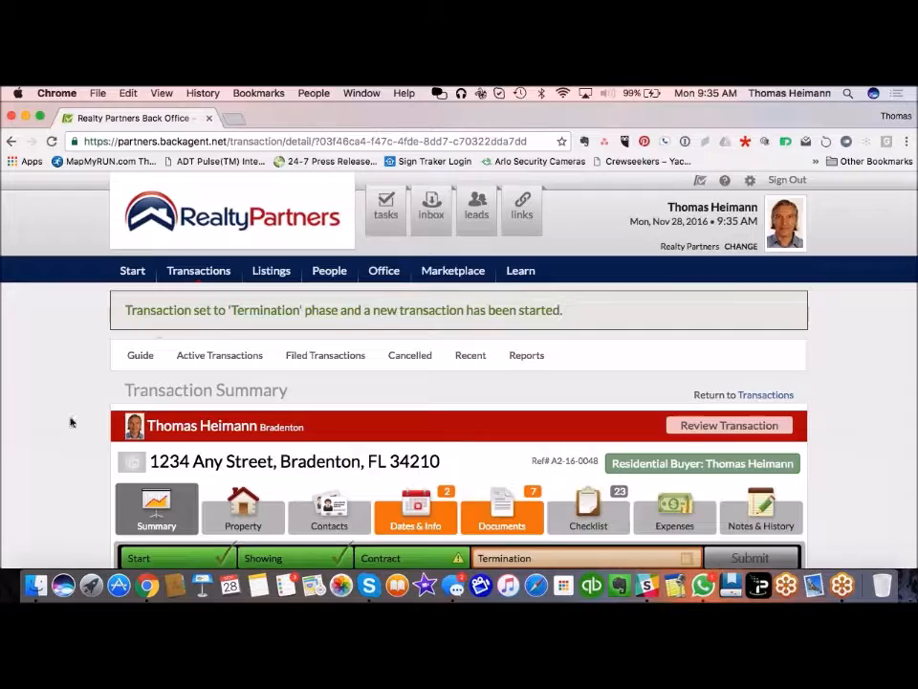
Step: Review Active Transactions: 1234 Any Street now in Termination and the new transaction at Start
scroll(70, 422, "down", 2)
scroll(70, 422, "down", 2)
scroll(70, 422, "up", 1)
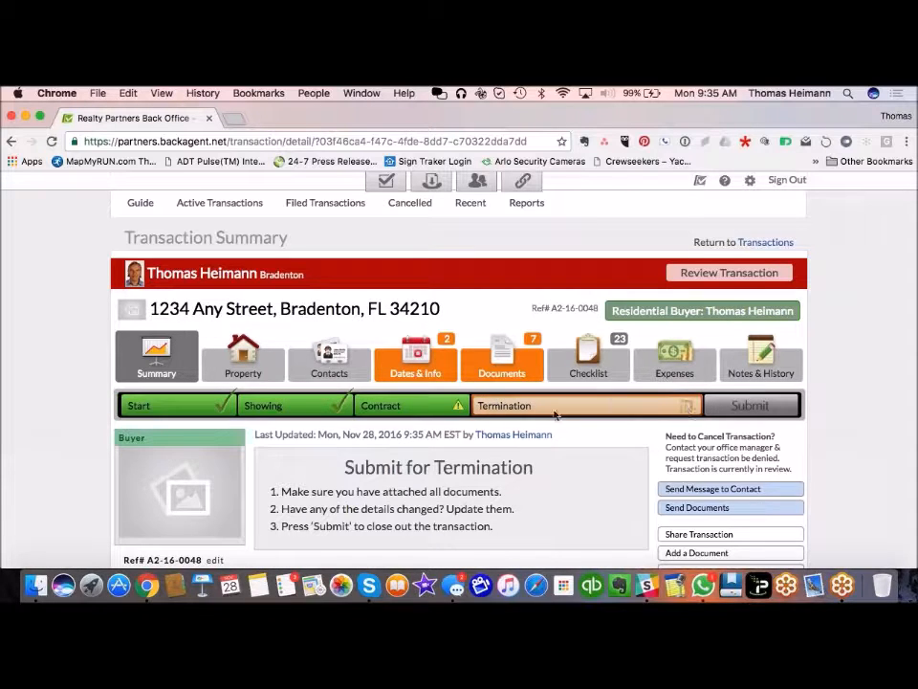
left_click(219, 202)
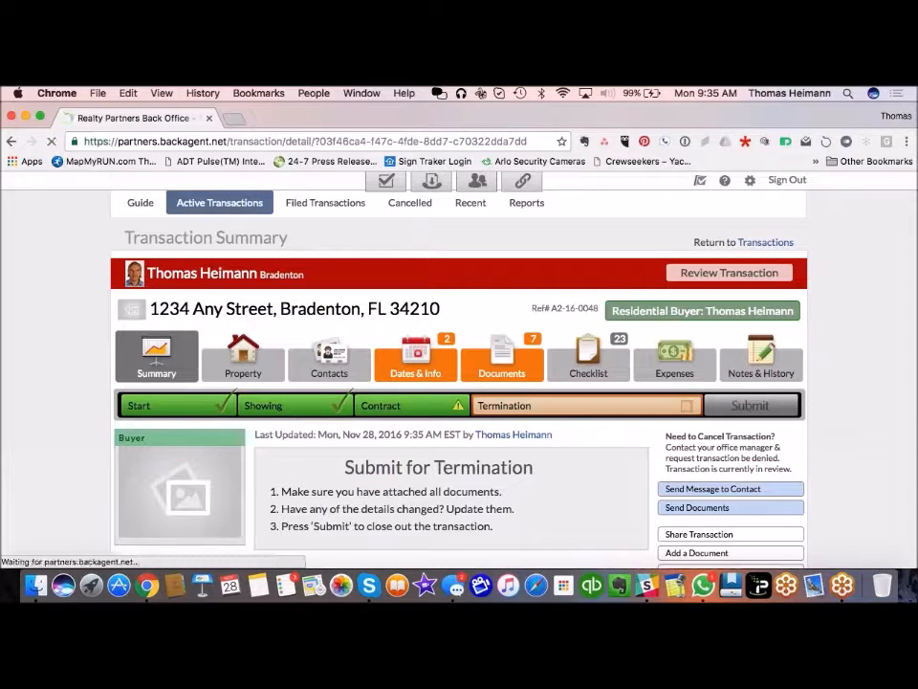
scroll(18, 408, "down", 4)
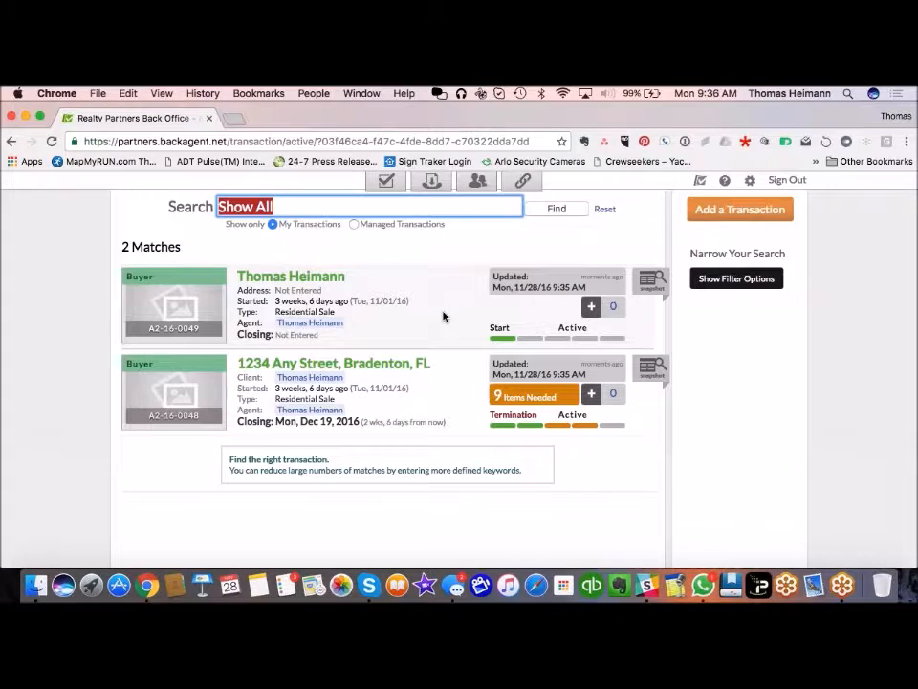
scroll(304, 533, "up", 3)
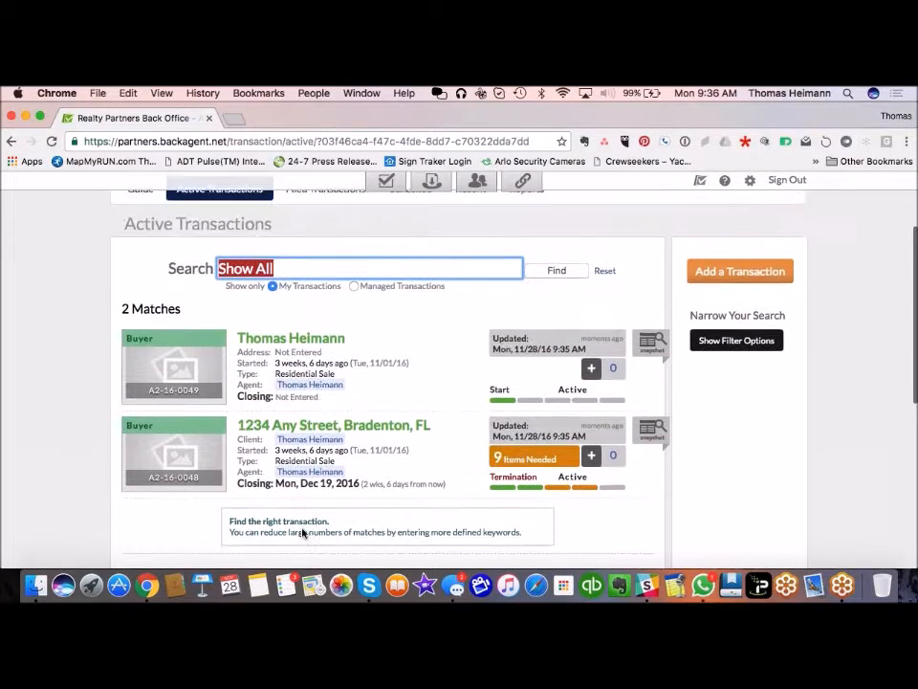
scroll(303, 533, "up", 2)
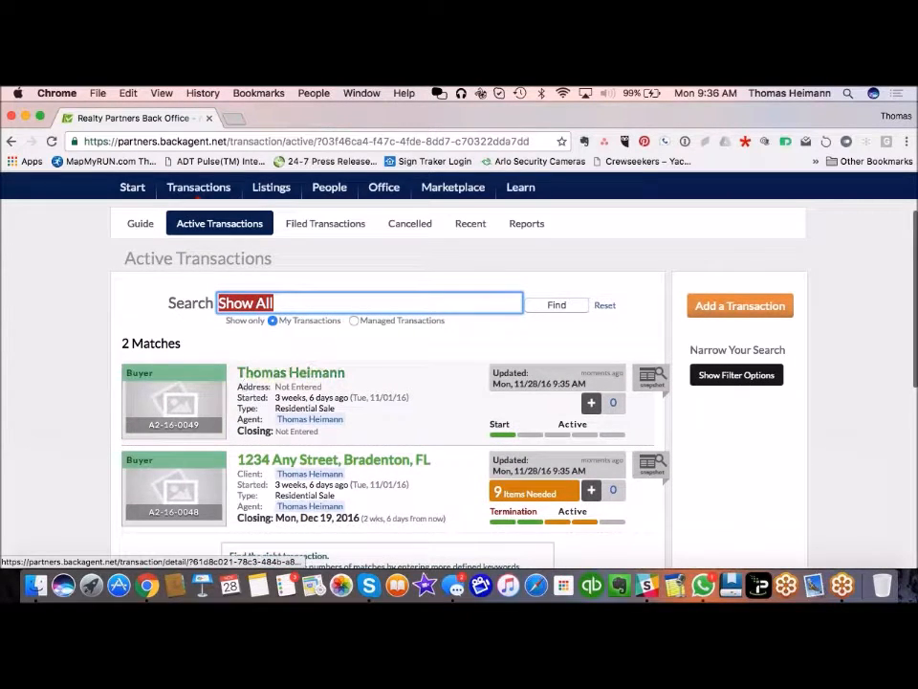
scroll(303, 532, "up", 2)
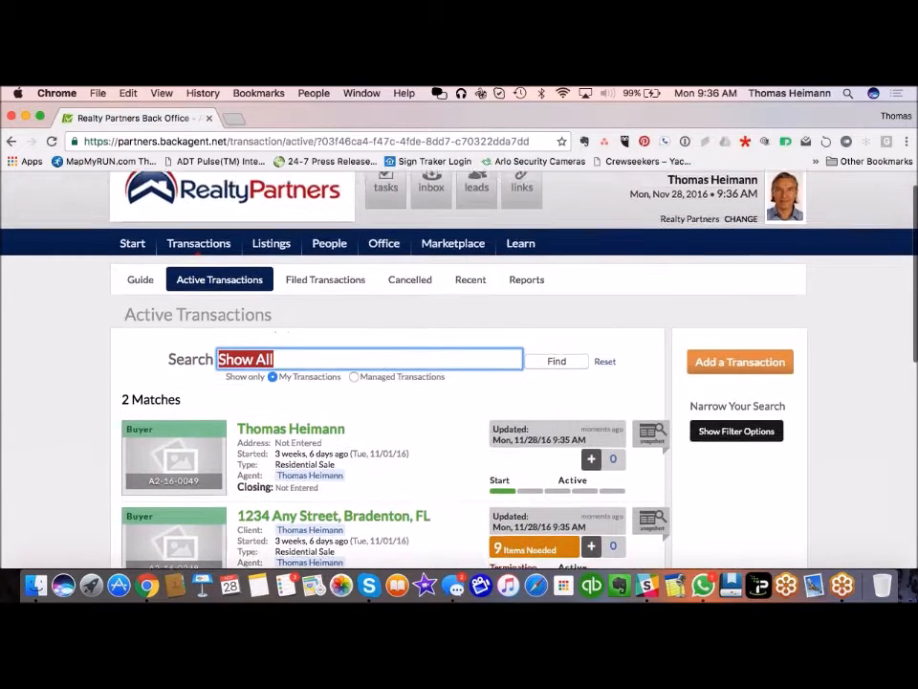
scroll(174, 360, "up", 1)
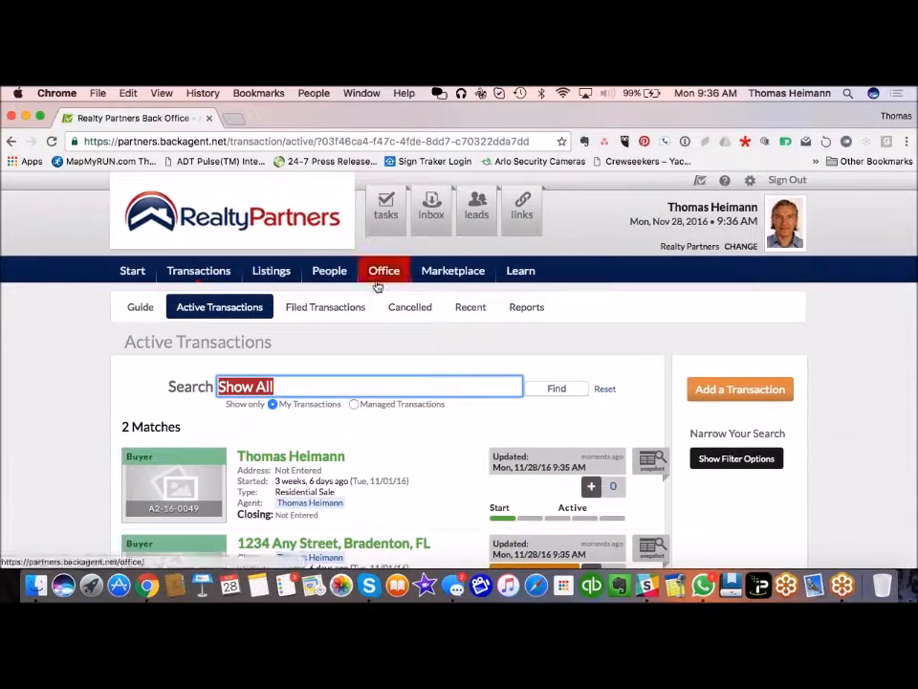
Step: Open your own associate profile from the Office overview
mouse_move(380, 283)
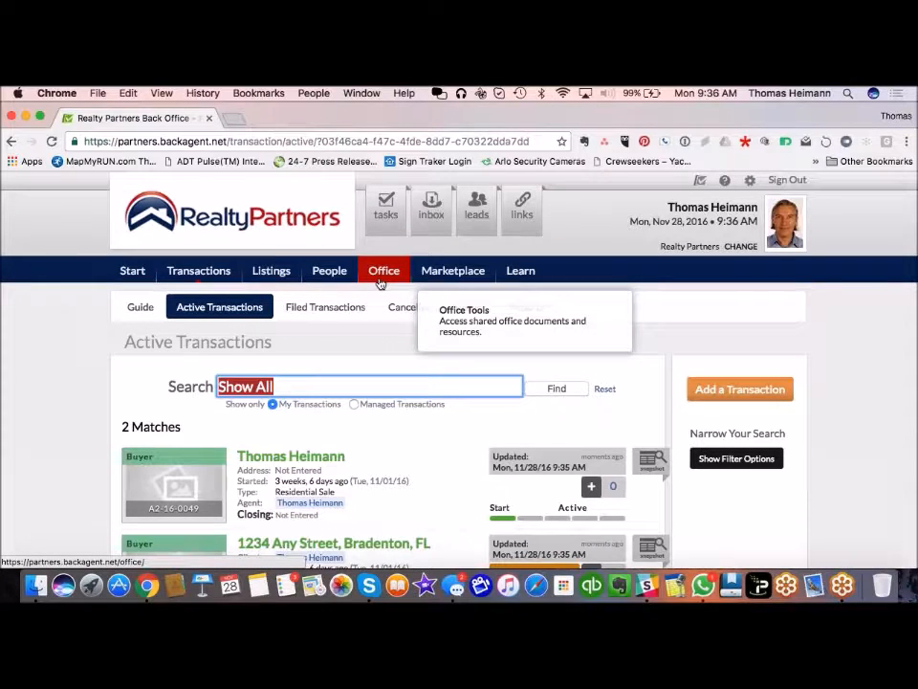
left_click(381, 278)
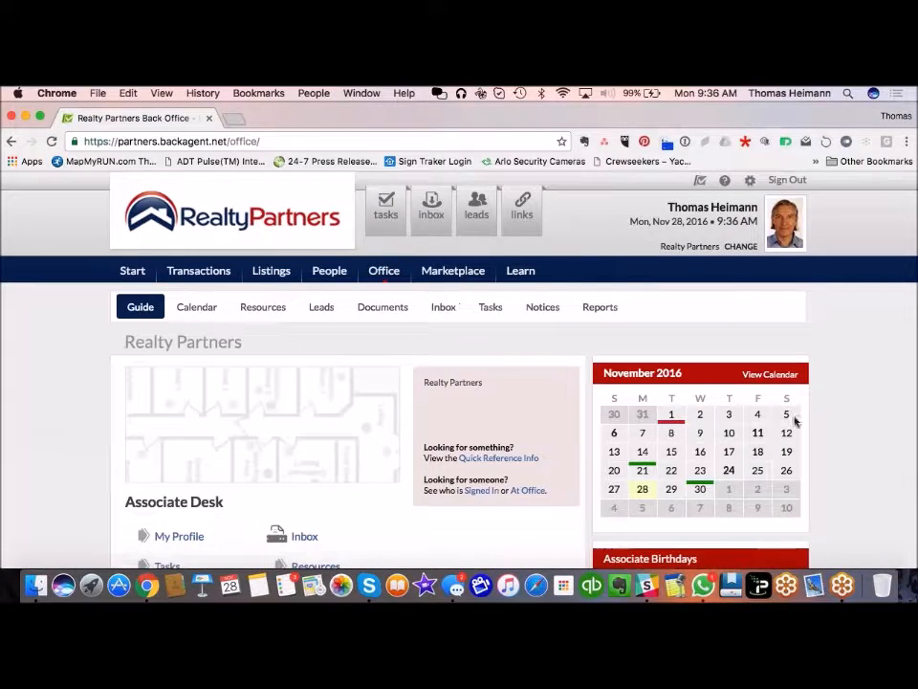
scroll(515, 371, "down", 4)
scroll(515, 371, "up", 4)
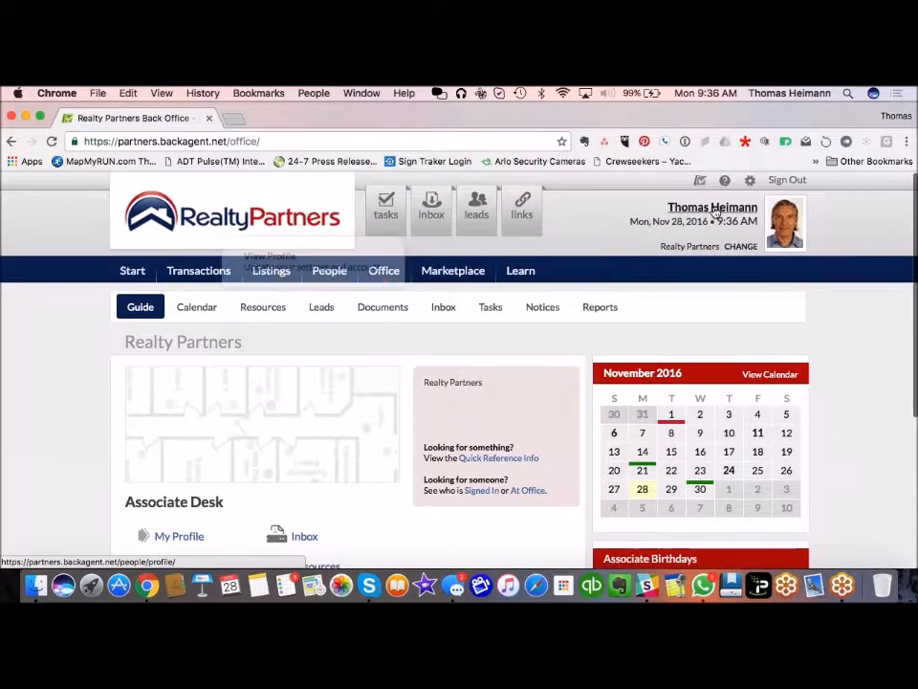
left_click(179, 538)
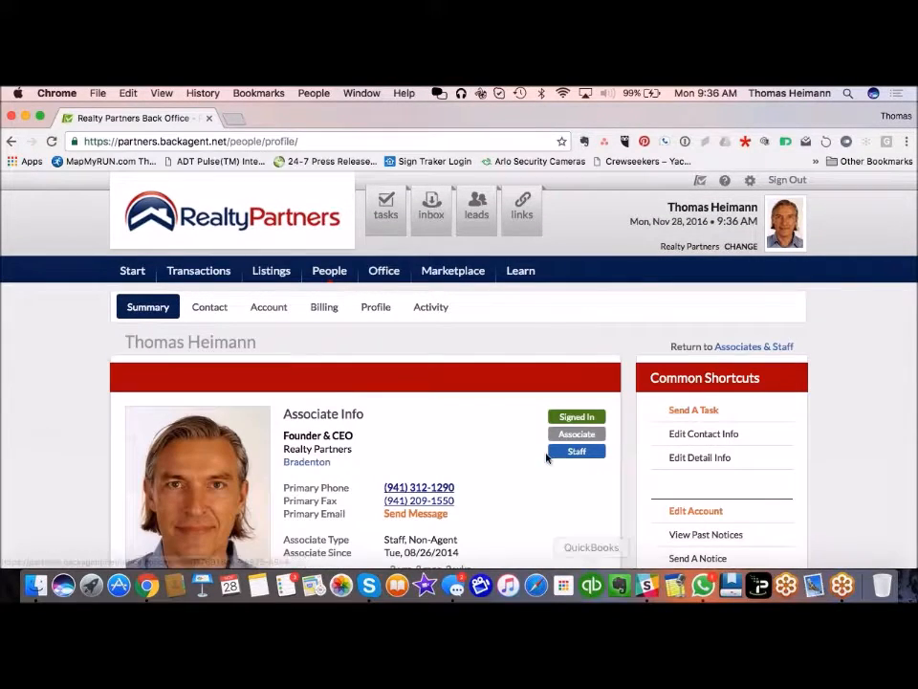
Step: Review the profile and open its Edit Contact Info form with name, phone, fax, email and address
scroll(542, 448, "down", 3)
scroll(541, 449, "down", 5)
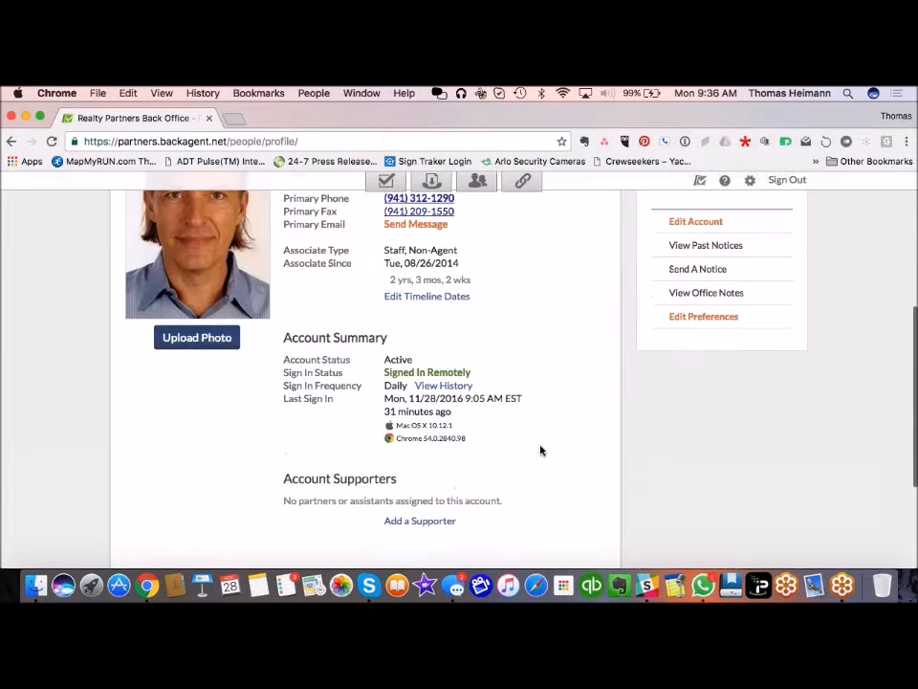
scroll(541, 450, "down", 2)
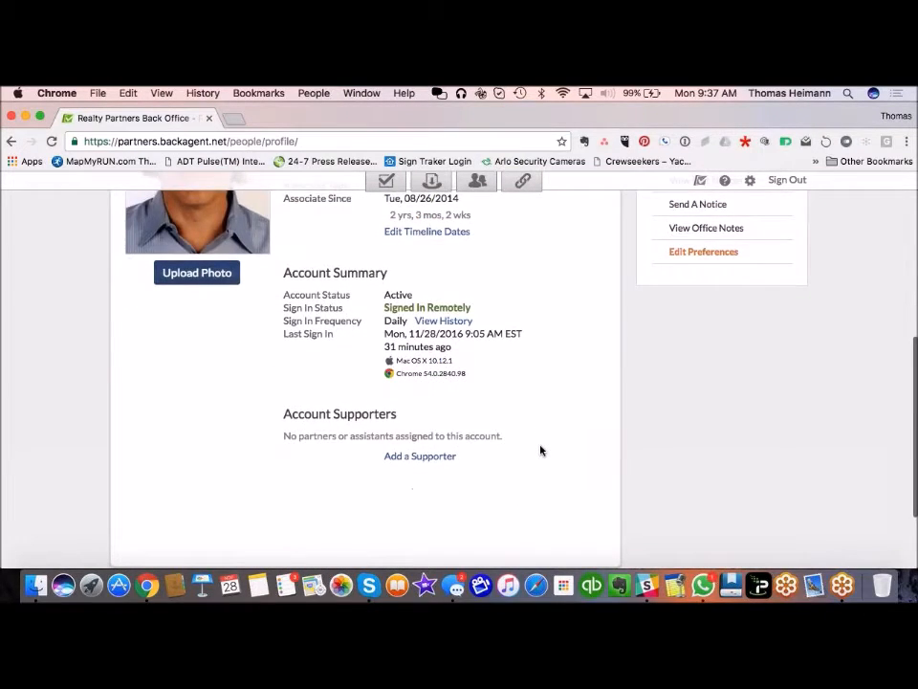
scroll(541, 450, "up", 4)
scroll(541, 450, "up", 3)
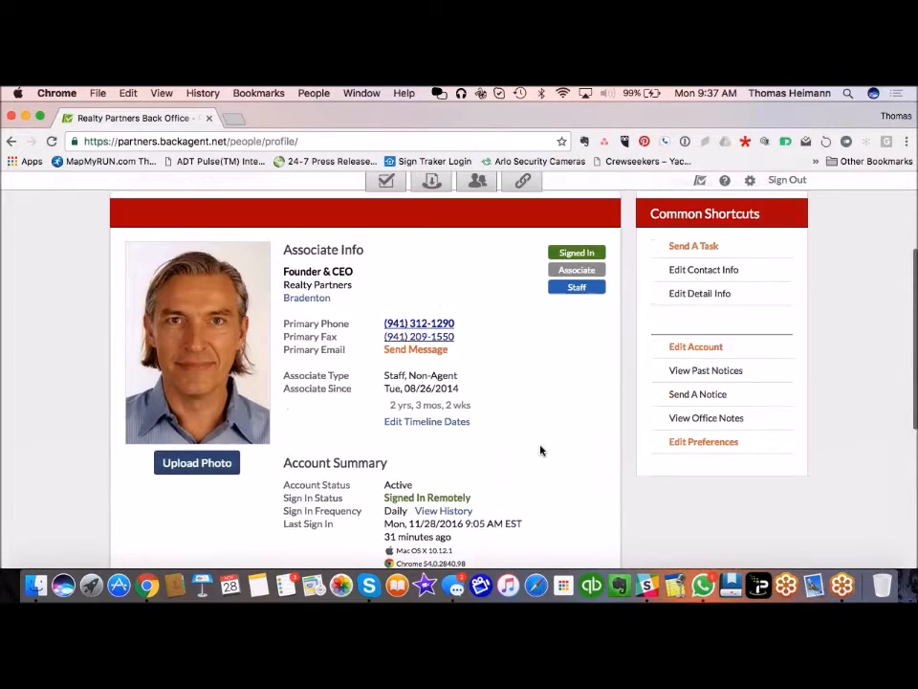
scroll(540, 451, "up", 3)
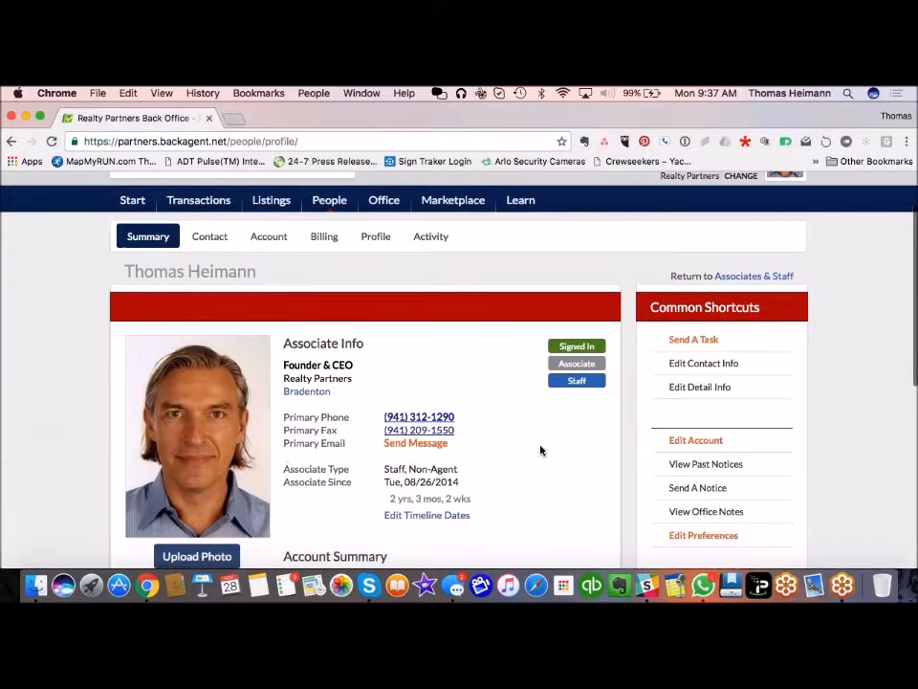
scroll(540, 450, "down", 2)
scroll(540, 451, "down", 1)
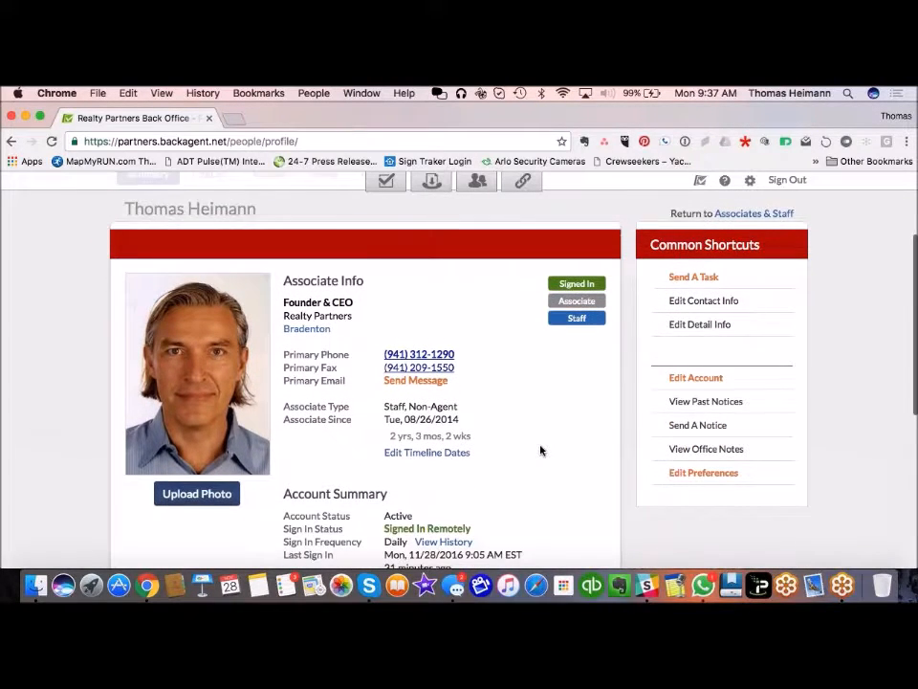
scroll(541, 451, "down", 5)
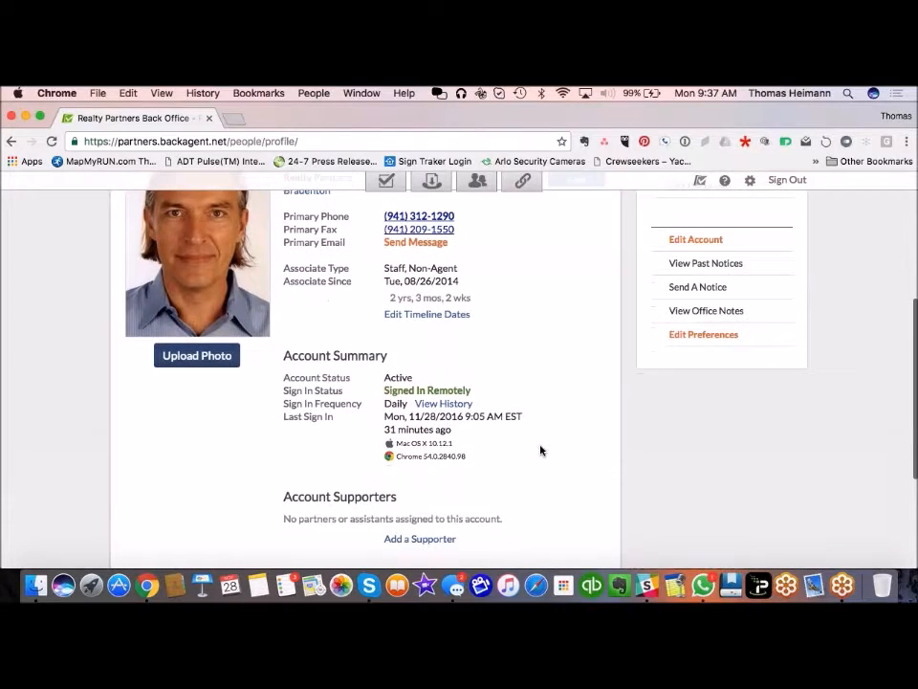
scroll(541, 450, "down", 5)
scroll(540, 450, "up", 8)
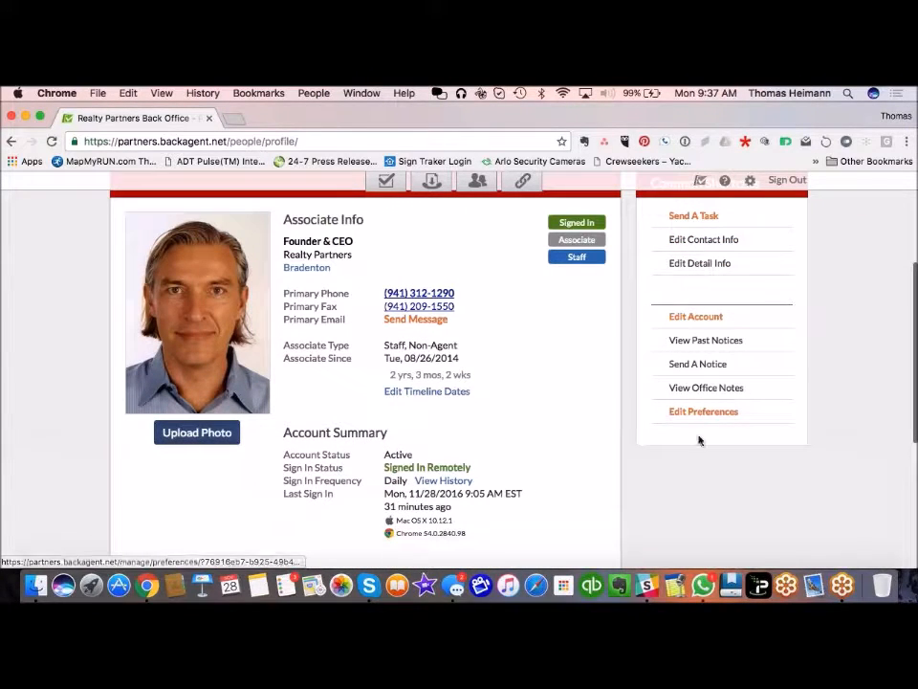
left_click(711, 242)
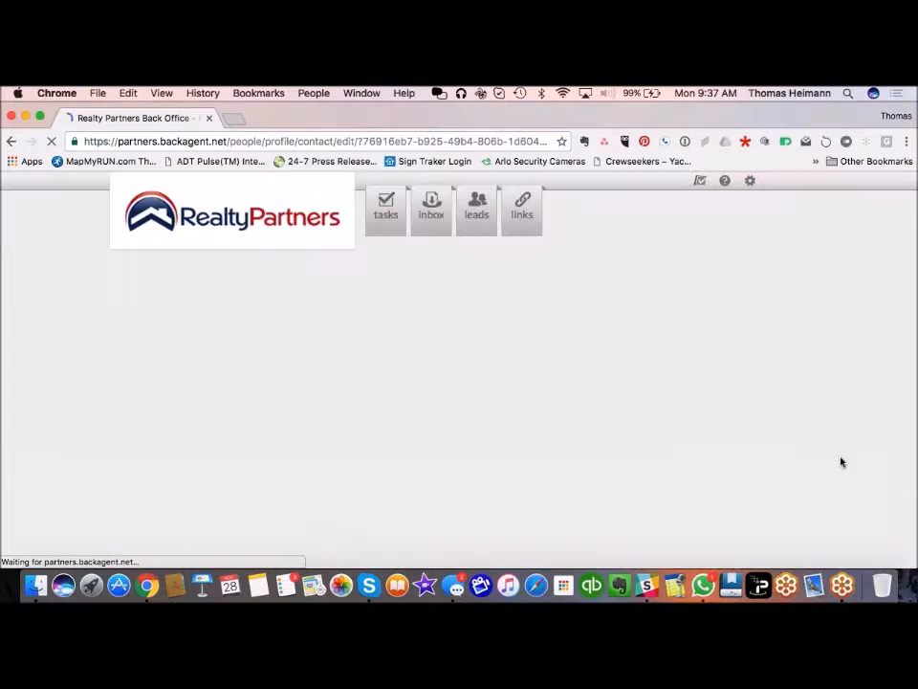
scroll(647, 463, "down", 5)
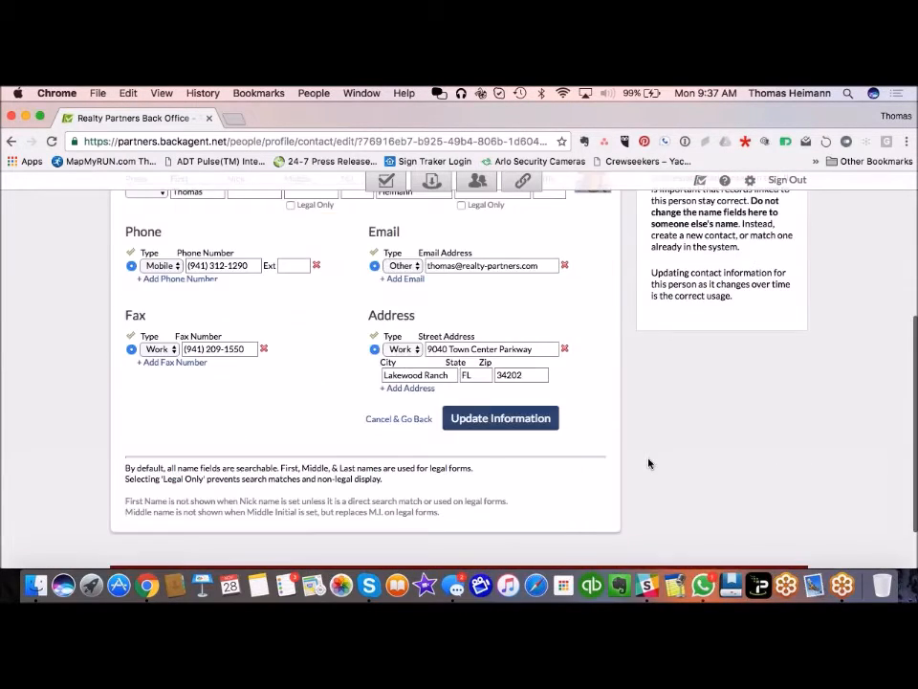
scroll(647, 463, "down", 2)
scroll(648, 463, "up", 8)
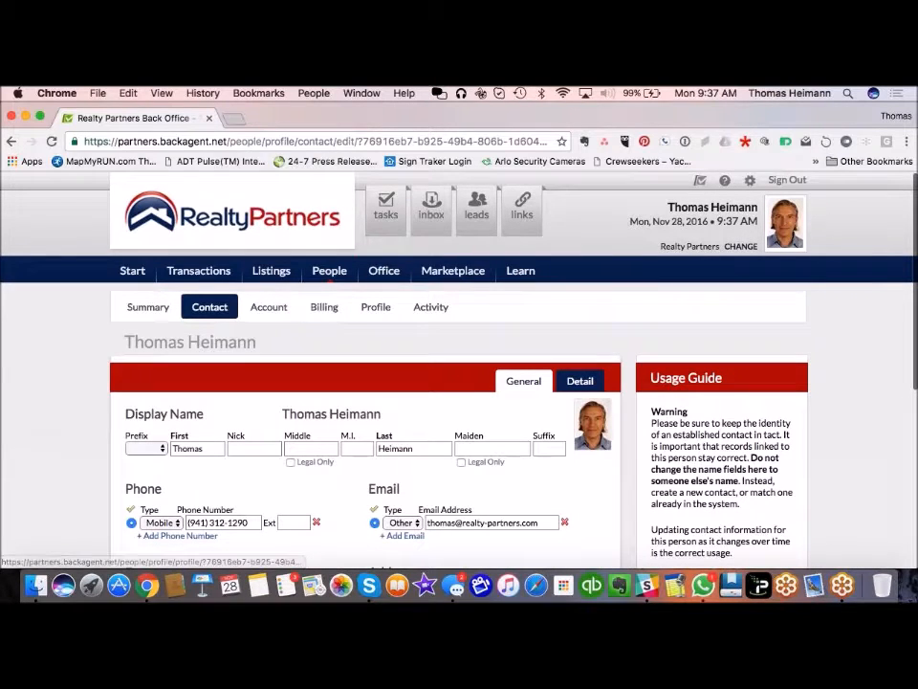
Step: Check the fax inbox, then go to the People > Associates & Staff directory
left_click(429, 209)
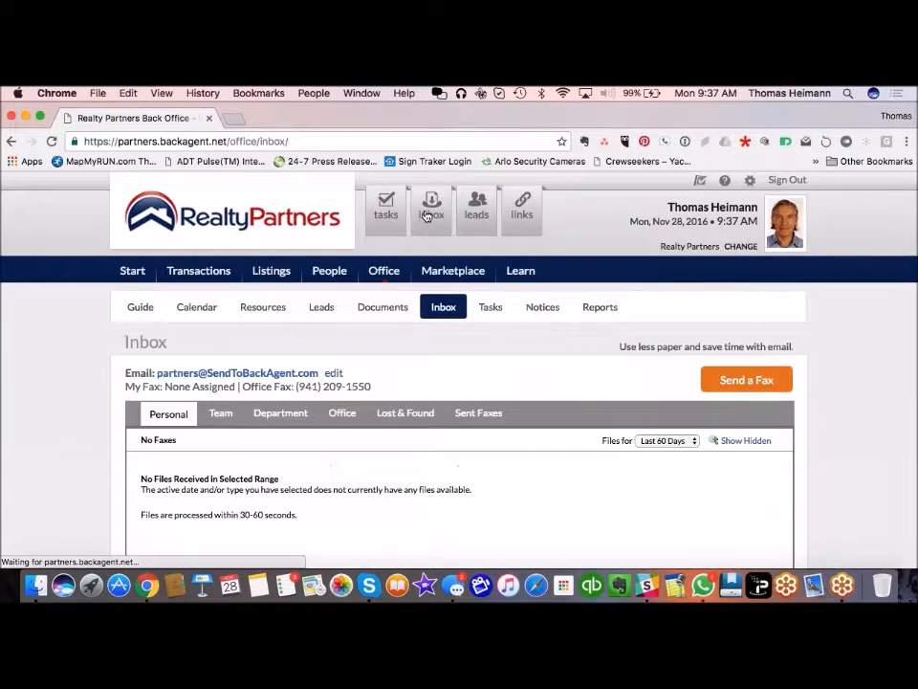
scroll(507, 396, "down", 1)
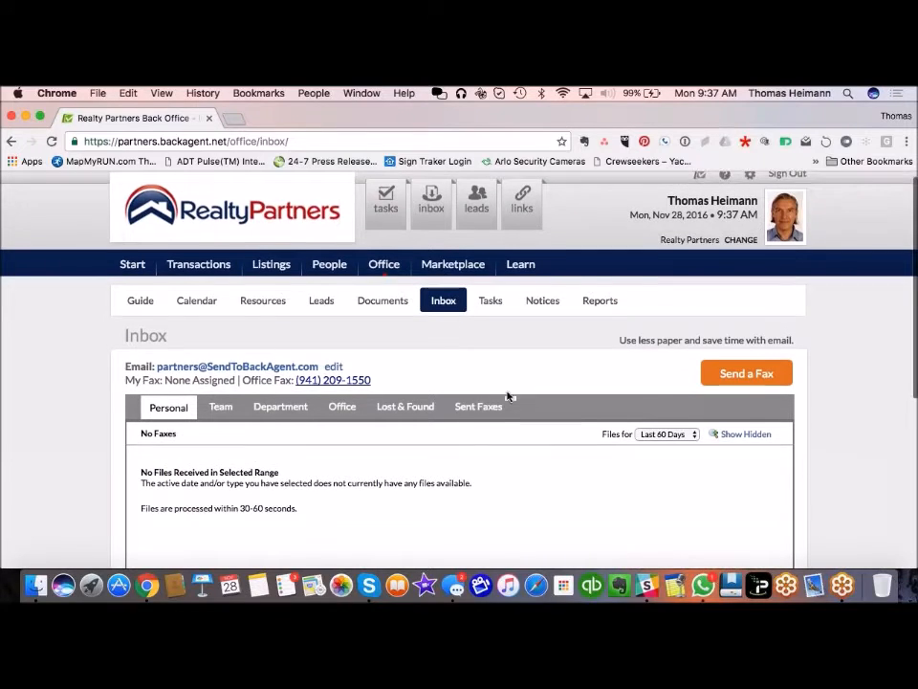
scroll(507, 395, "down", 3)
scroll(508, 396, "up", 2)
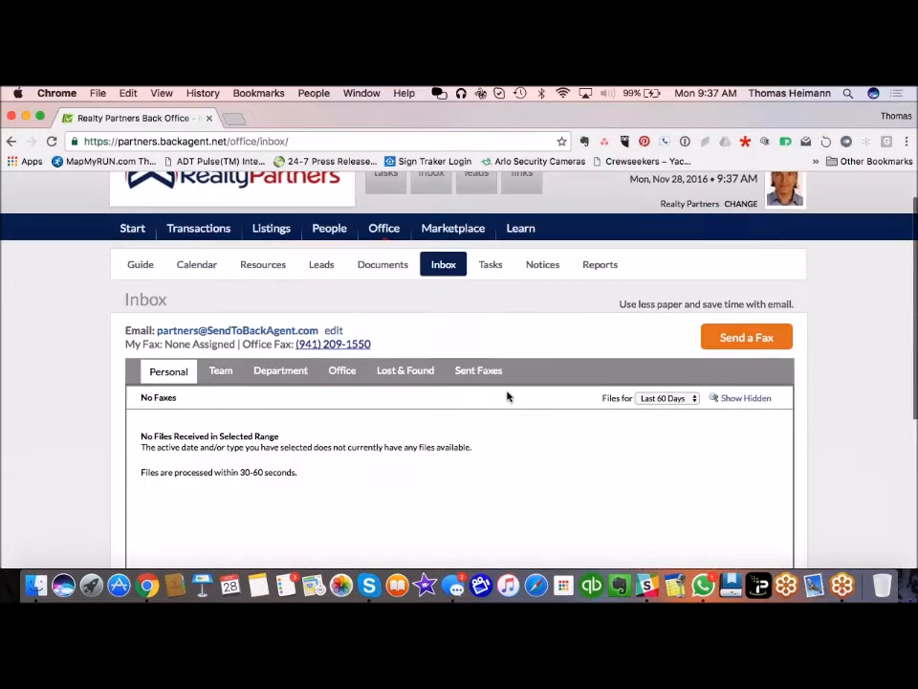
scroll(508, 396, "up", 2)
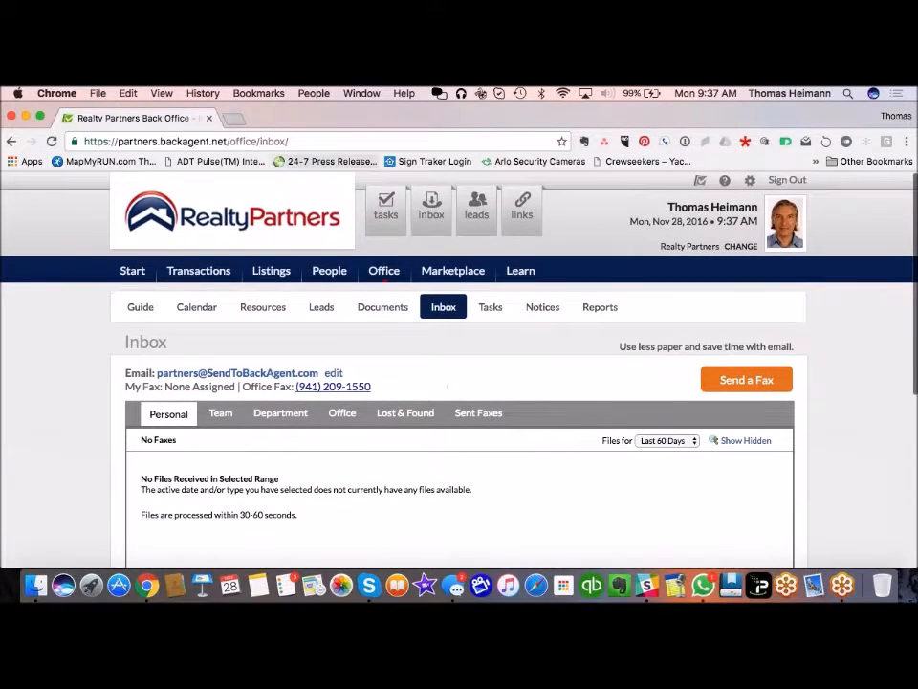
left_click(329, 271)
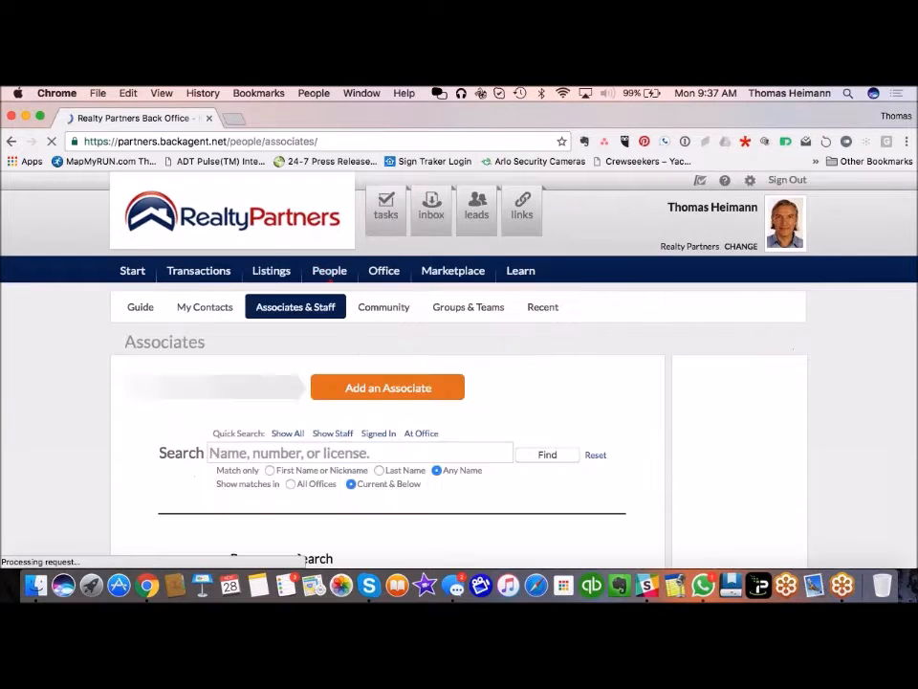
Step: Search the associates by the agent's surname, accepting the suggestion, to list one match
scroll(698, 497, "down", 2)
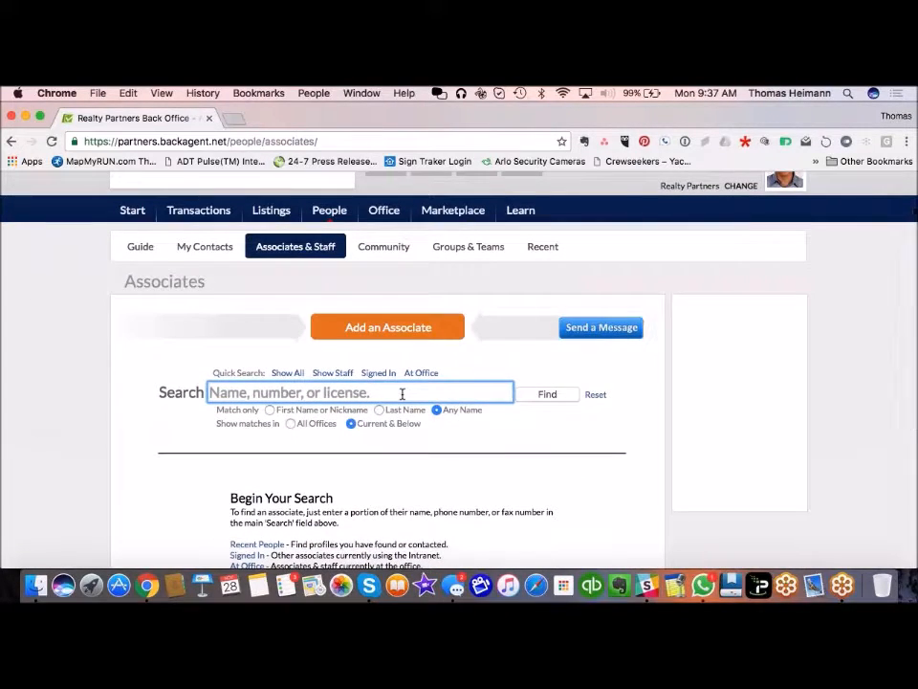
type("jacob")
left_click(332, 414)
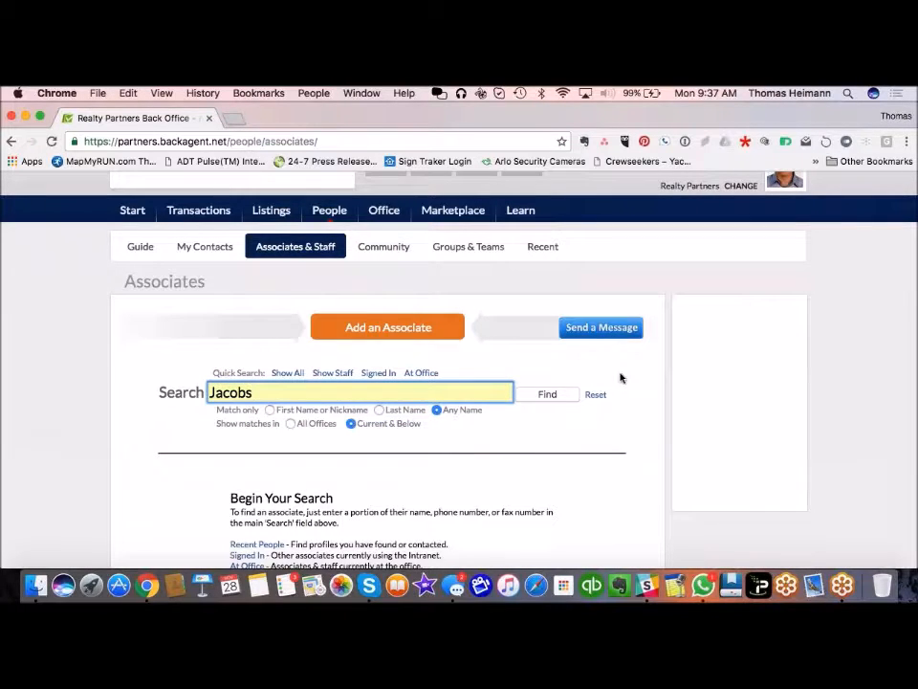
left_click(562, 398)
scroll(580, 466, "down", 4)
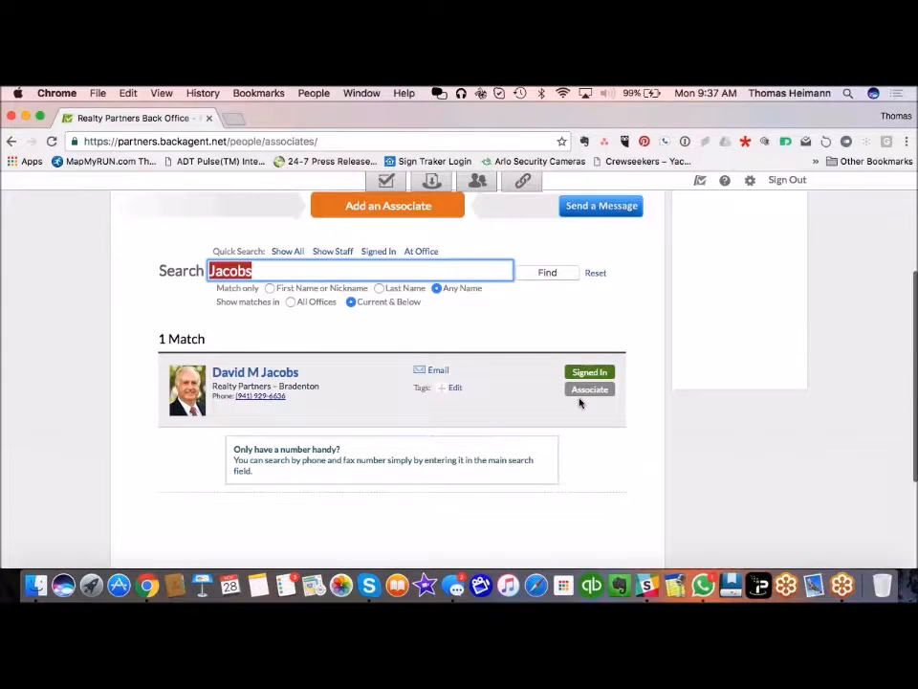
Step: Open the matching associate's profile and start impersonating them
left_click(277, 374)
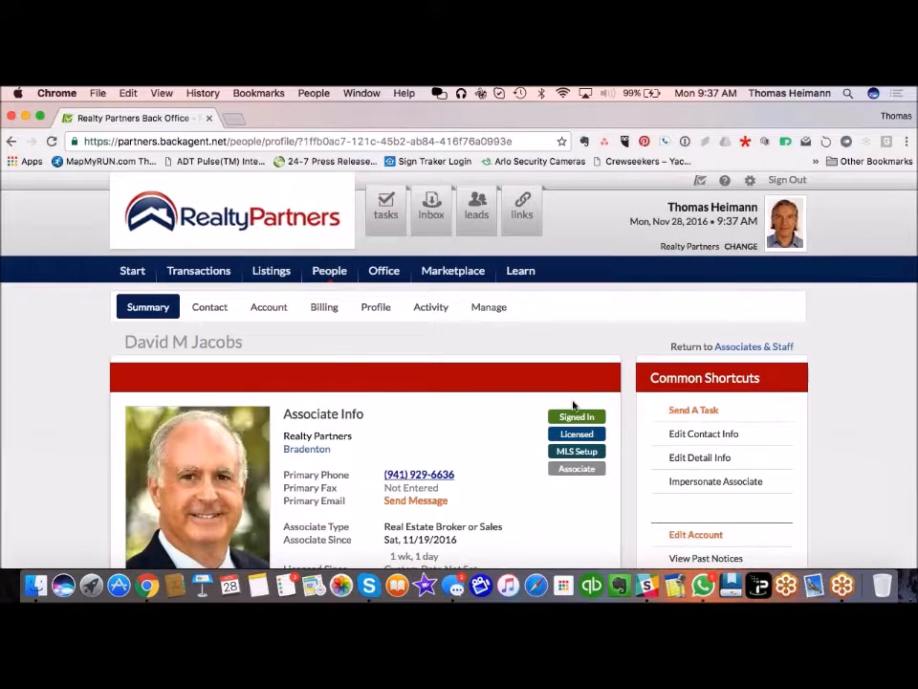
scroll(601, 516, "down", 1)
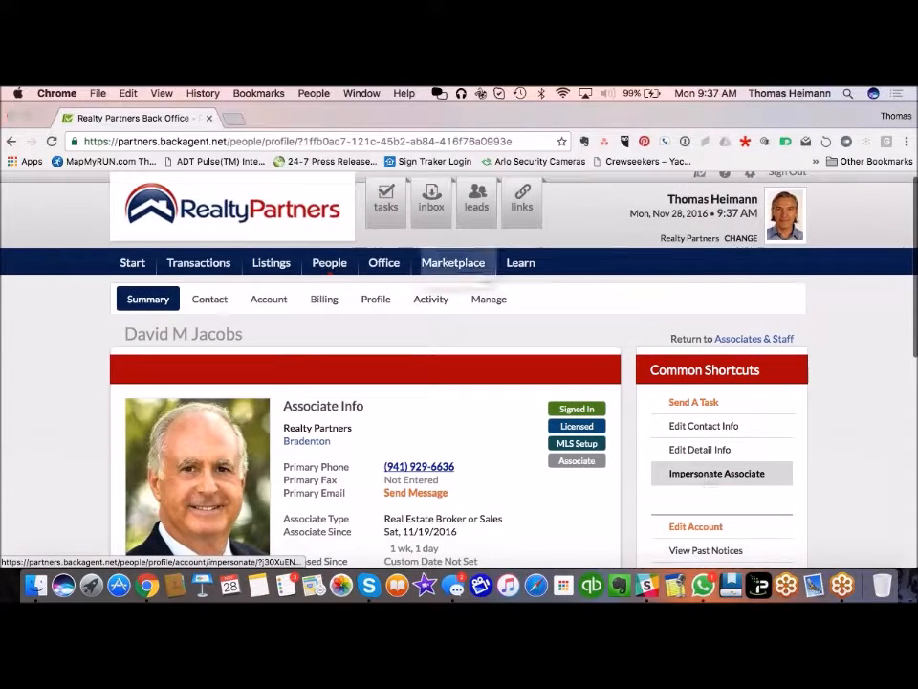
left_click(717, 472)
left_click(565, 332)
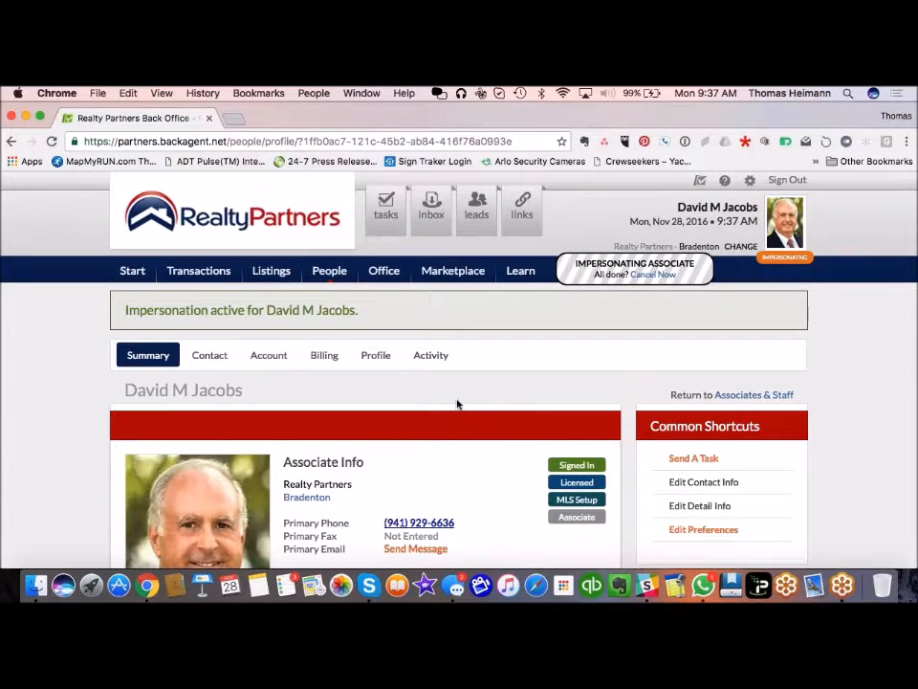
Step: Open the impersonated associate's fax Inbox, empty for the last 60 days
scroll(459, 406, "down", 3)
scroll(457, 405, "down", 3)
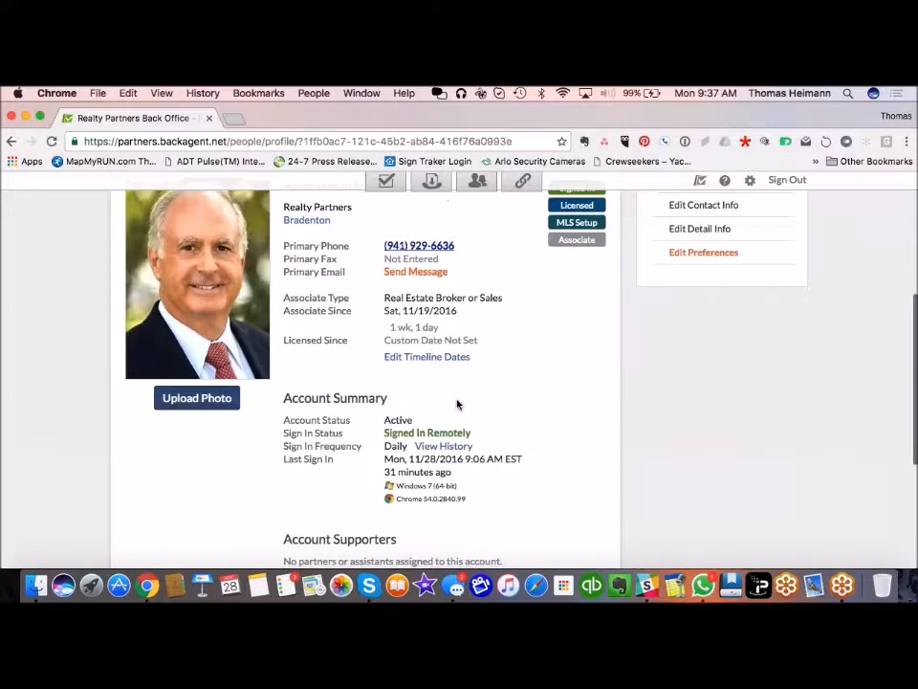
scroll(457, 405, "down", 4)
scroll(457, 402, "up", 10)
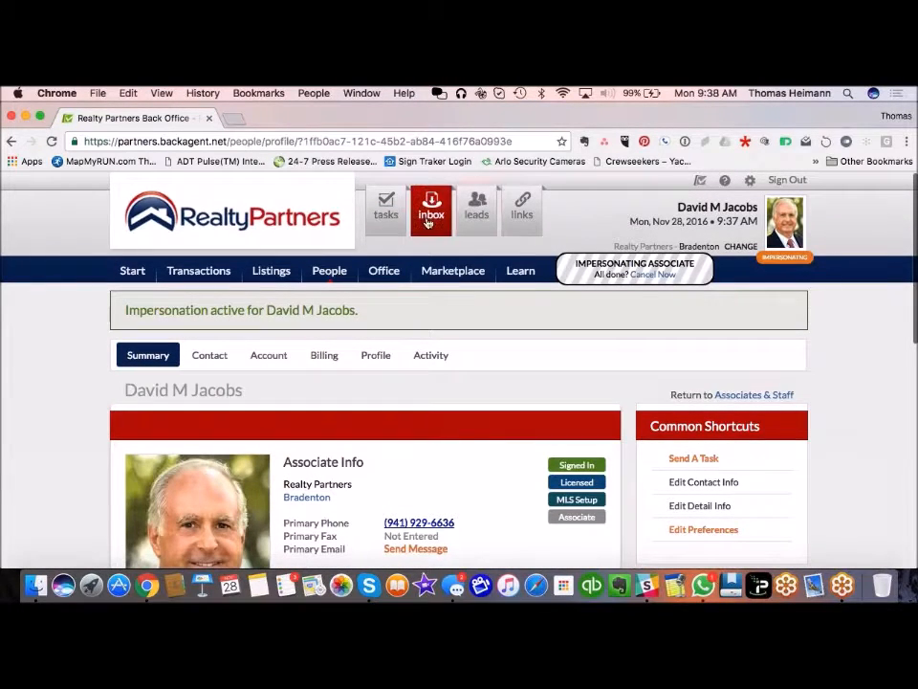
left_click(430, 212)
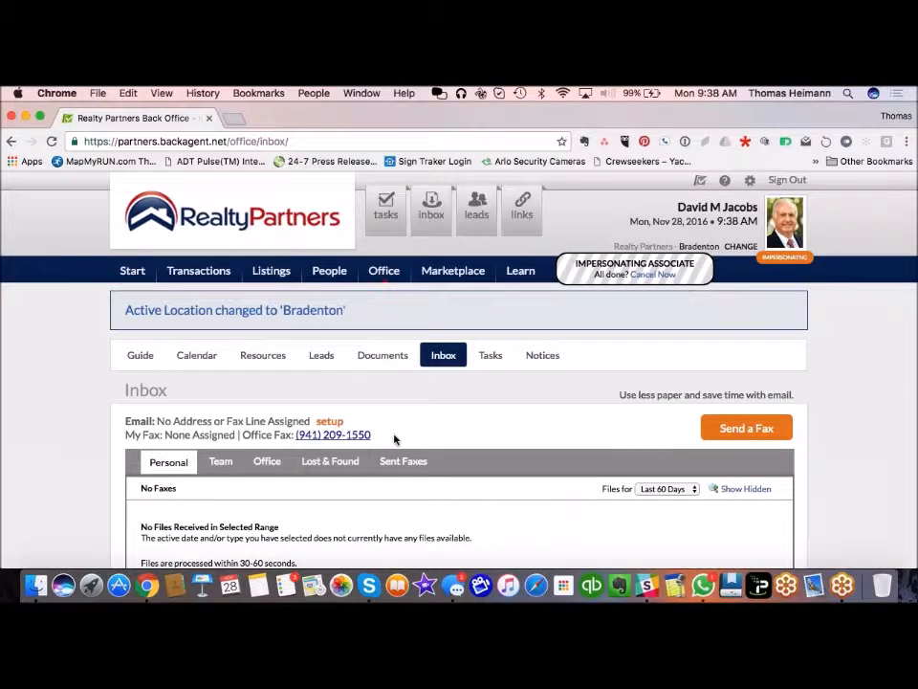
scroll(55, 458, "down", 5)
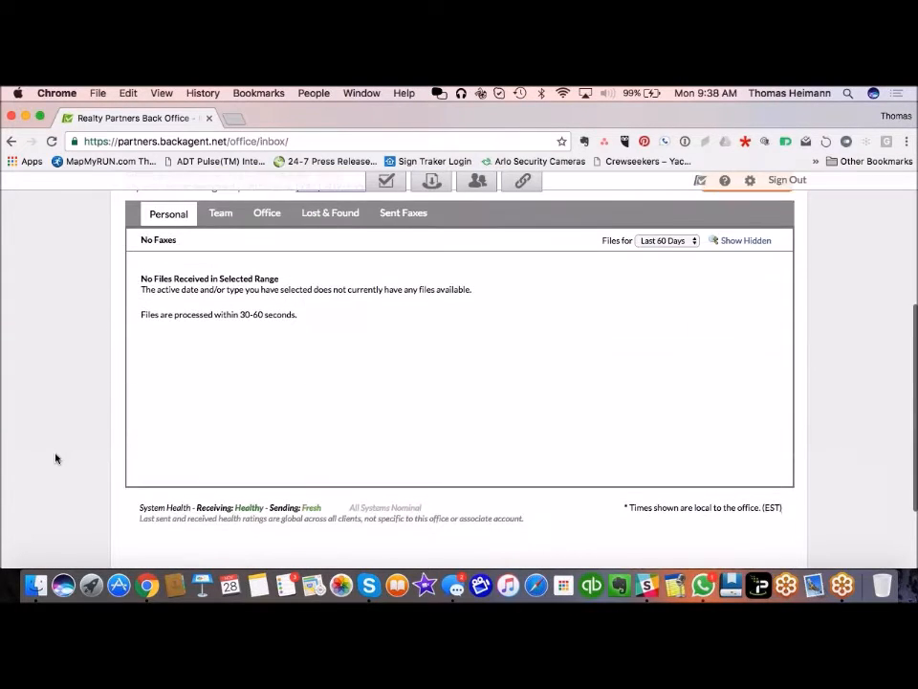
Step: View the Office Documents list, then the associate's Active Transactions
scroll(55, 458, "up", 2)
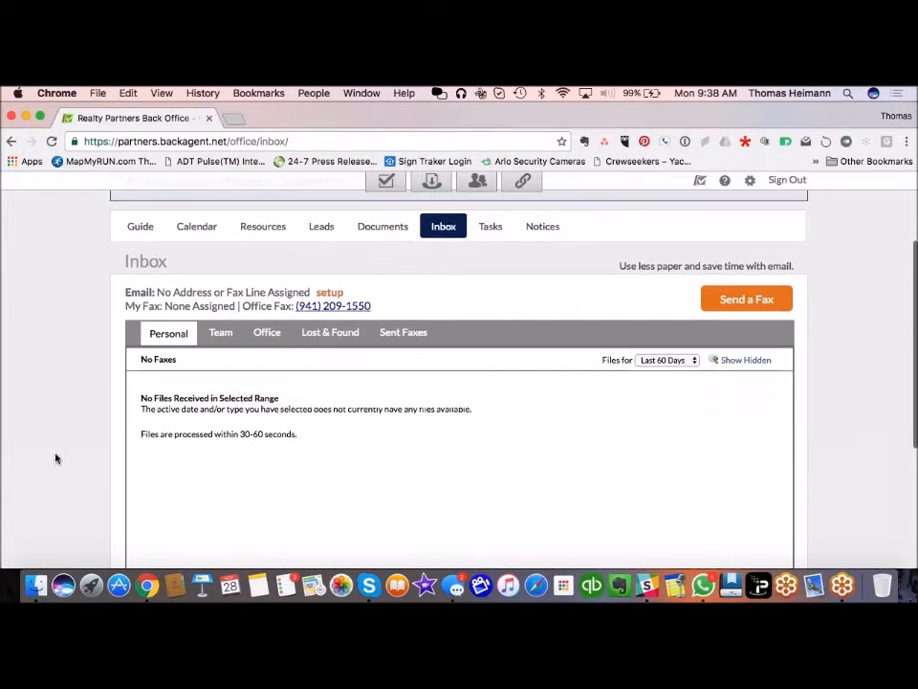
scroll(55, 458, "up", 2)
left_click(383, 287)
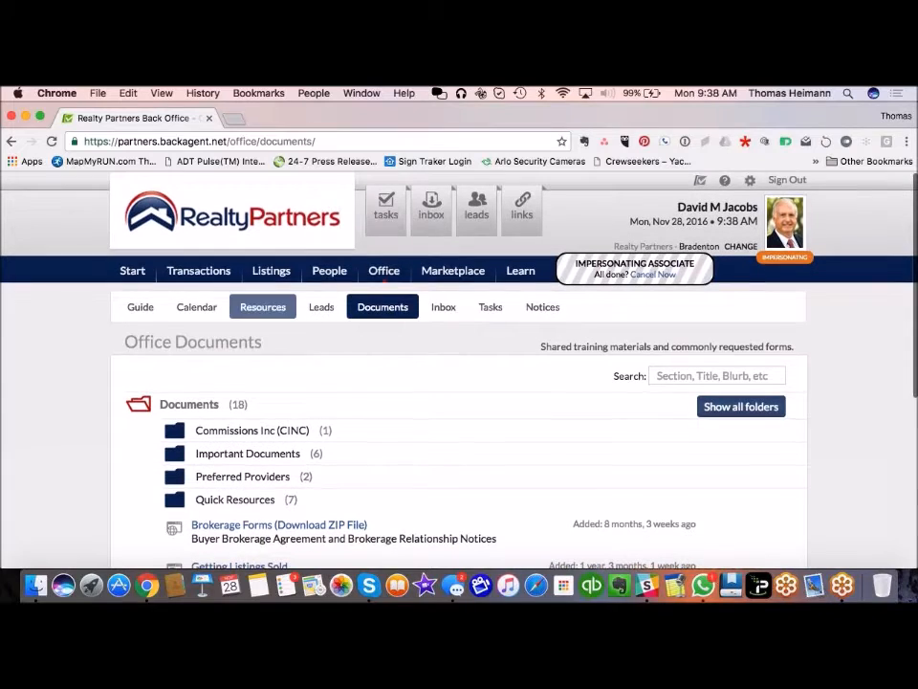
left_click(216, 278)
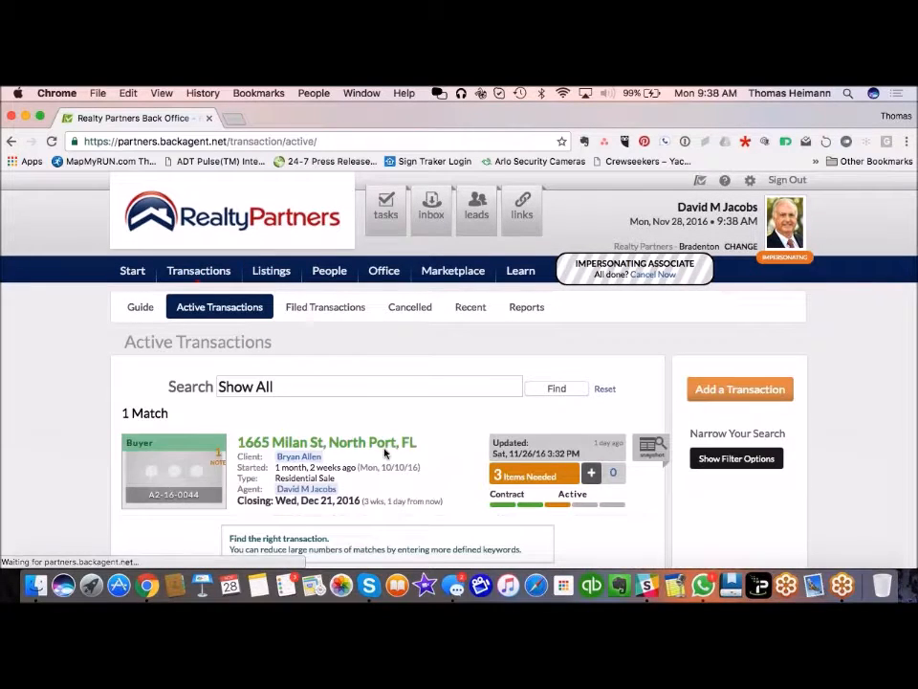
scroll(594, 344, "down", 5)
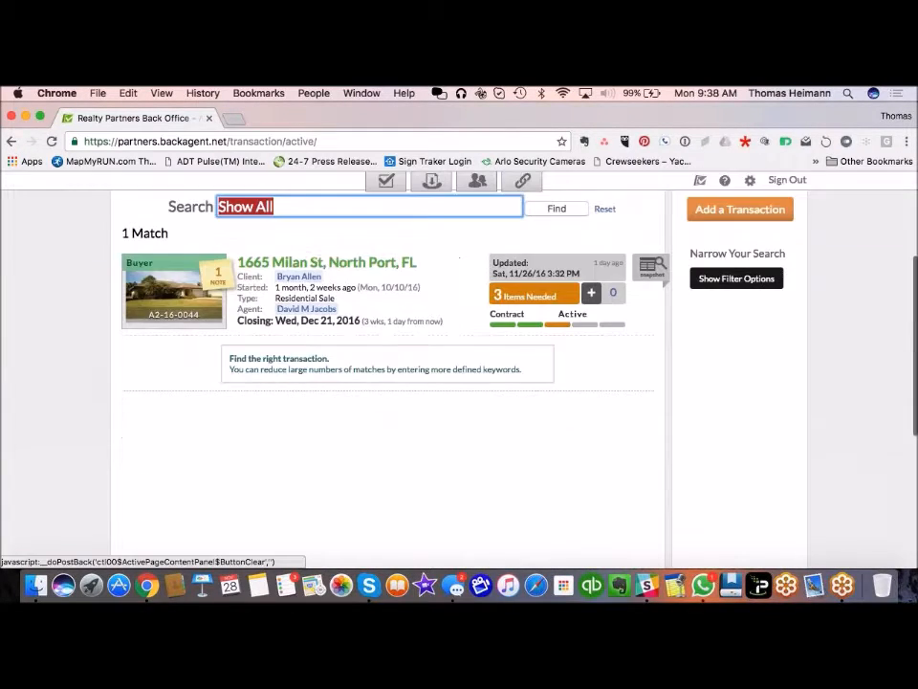
scroll(347, 345, "up", 3)
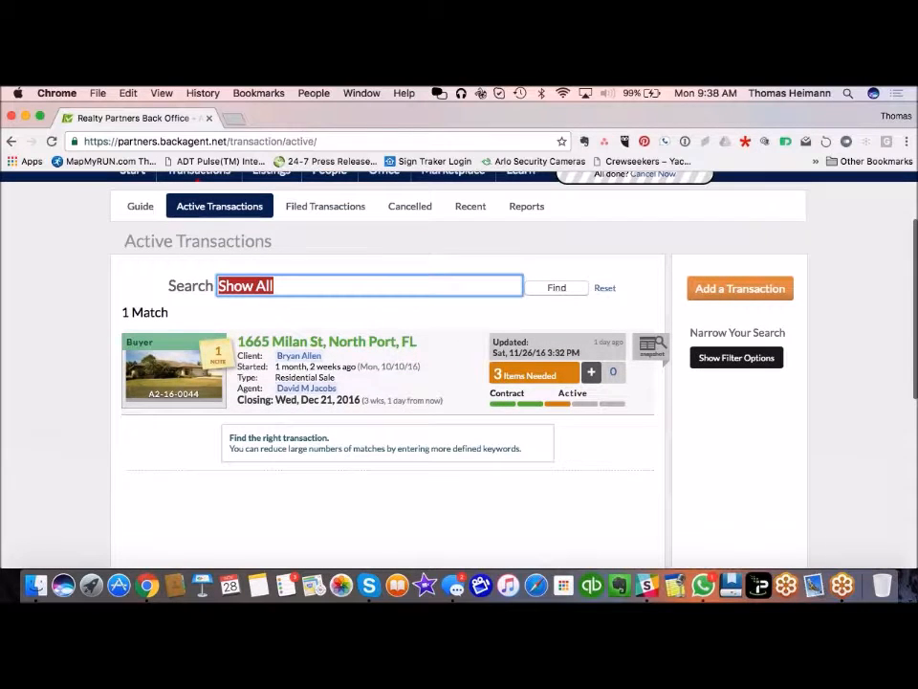
left_click(351, 347)
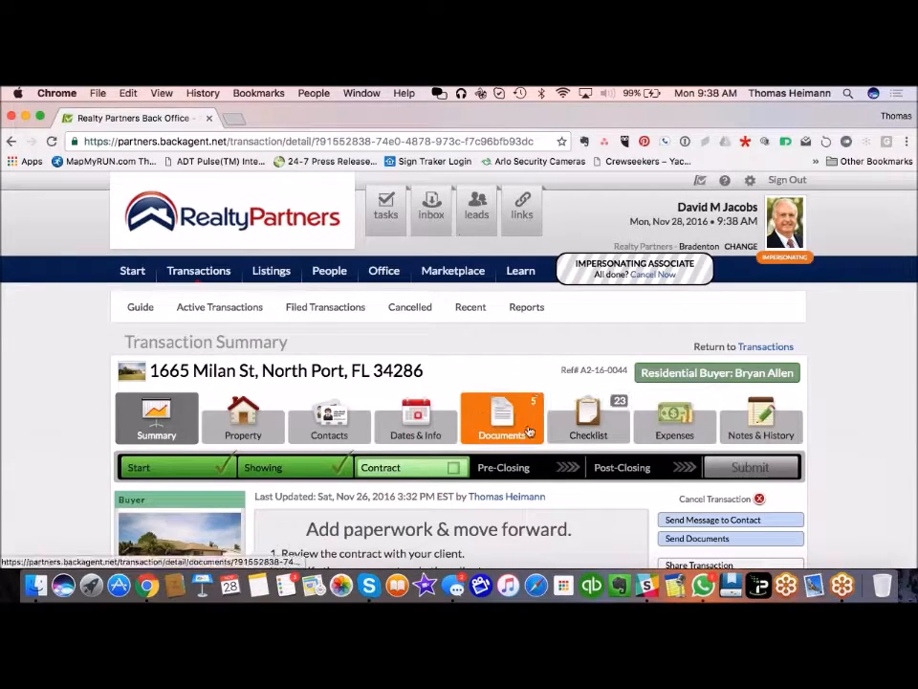
left_click(501, 418)
scroll(714, 422, "down", 5)
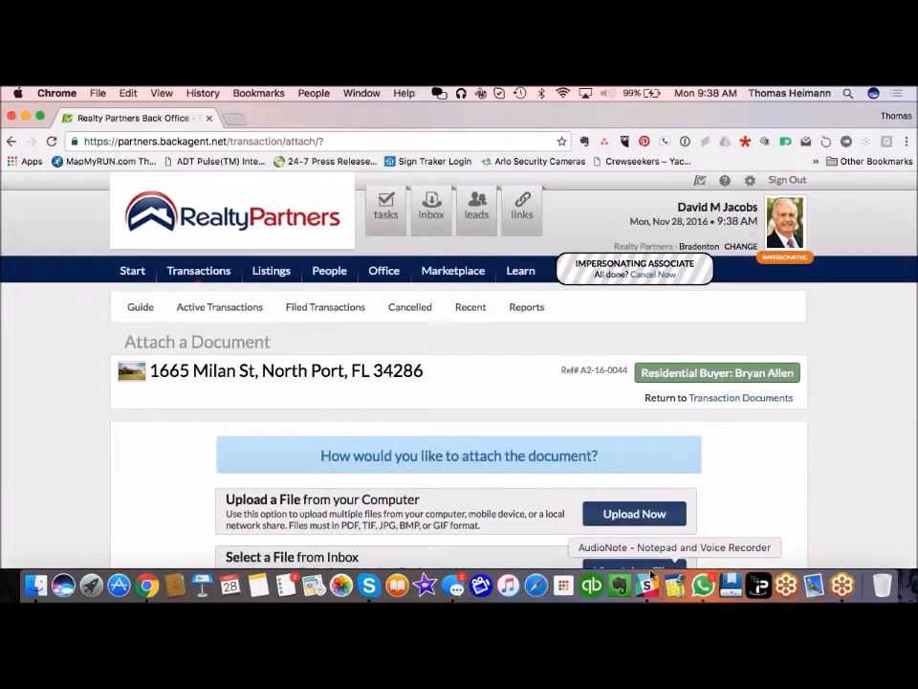
scroll(459, 382, "down", 3)
scroll(459, 382, "down", 5)
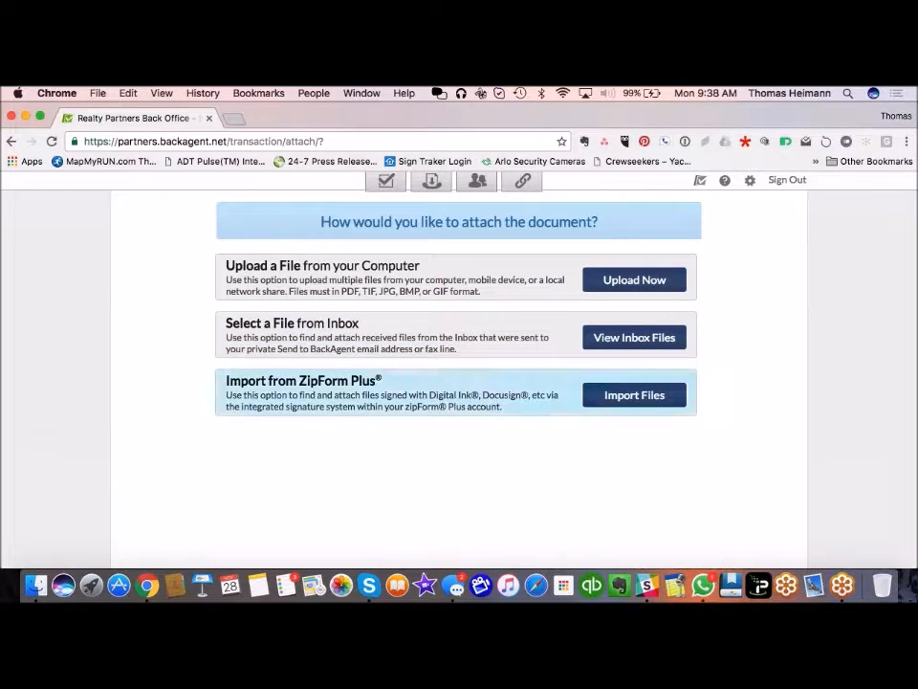
scroll(522, 385, "up", 5)
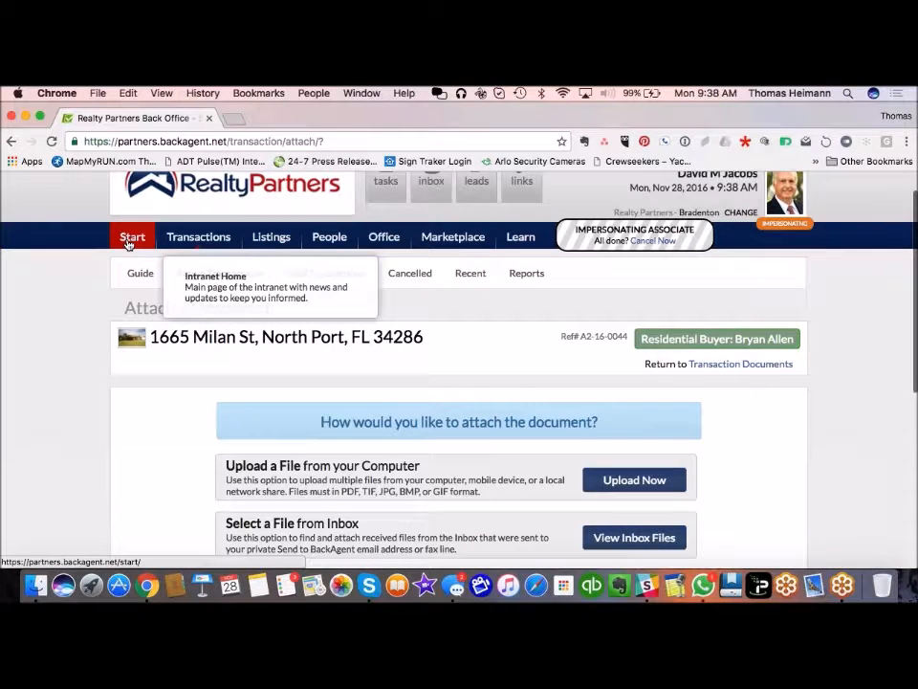
Step: Visit Start, the Office overview and the associate's inbox, then return to Office
left_click(130, 239)
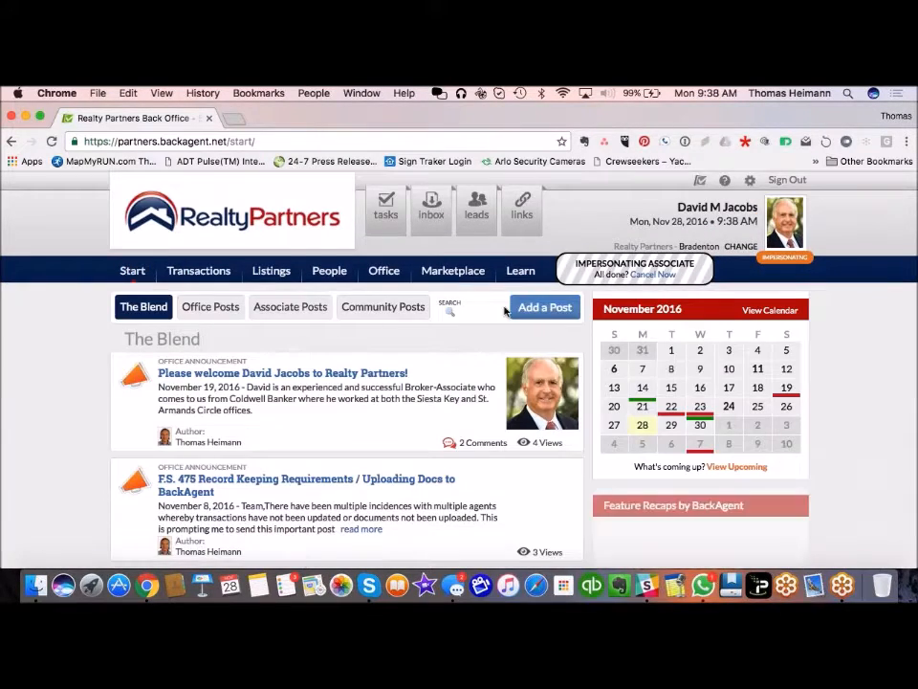
left_click(386, 274)
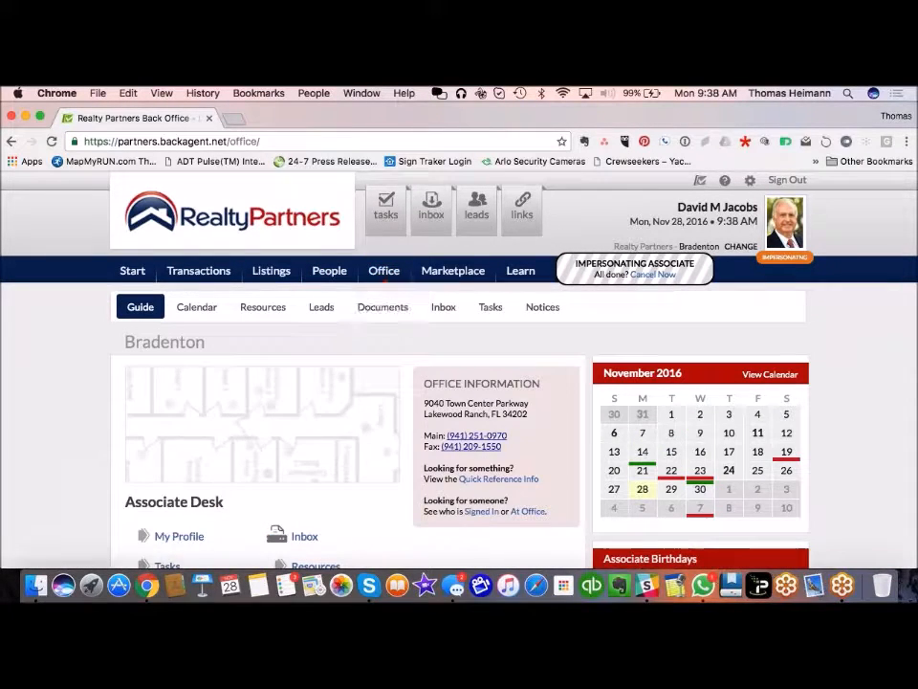
scroll(369, 428, "down", 4)
scroll(367, 433, "down", 1)
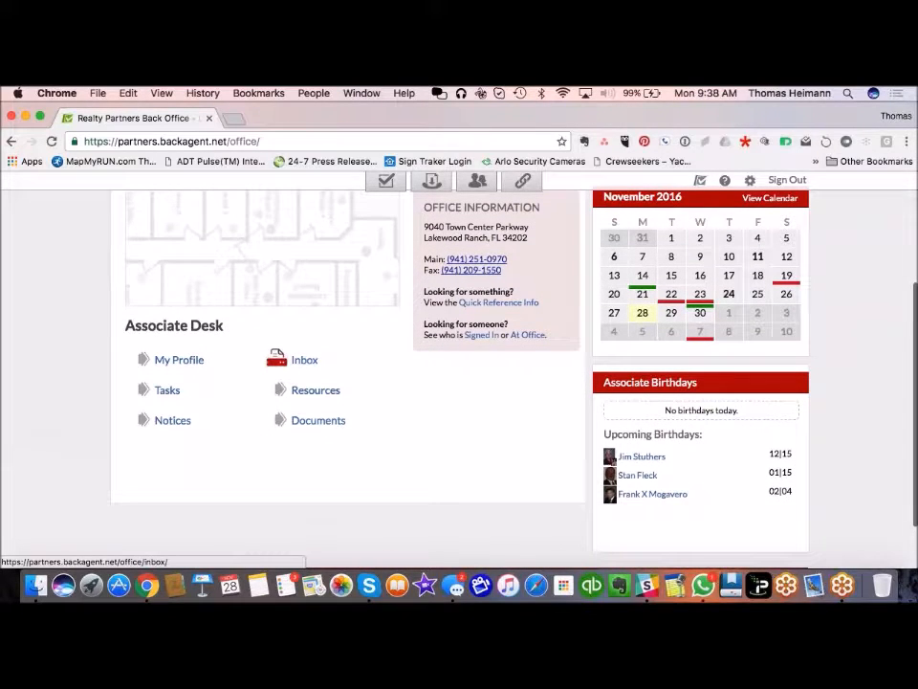
left_click(302, 362)
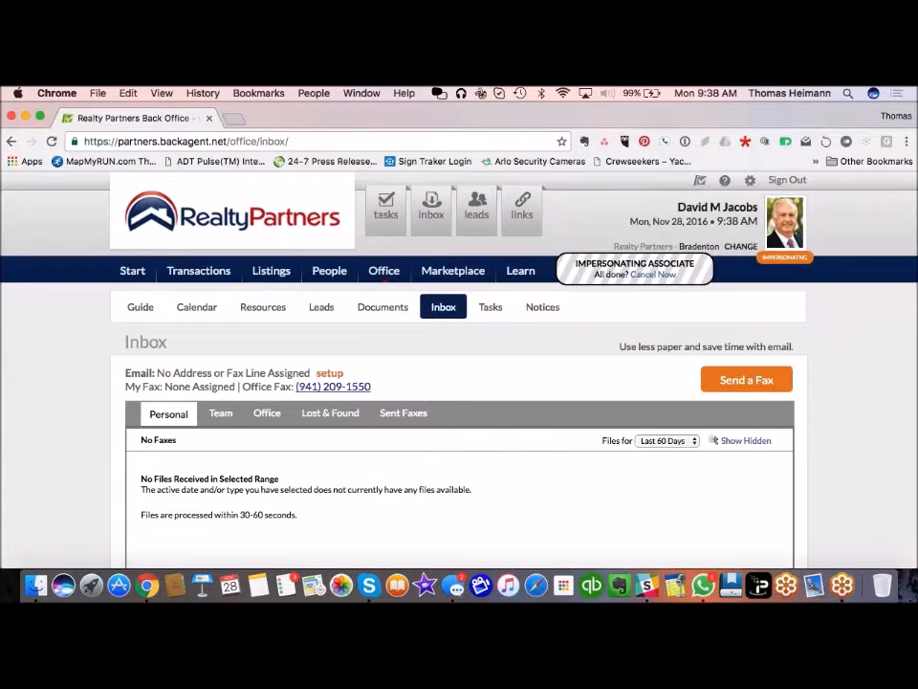
left_click(12, 141)
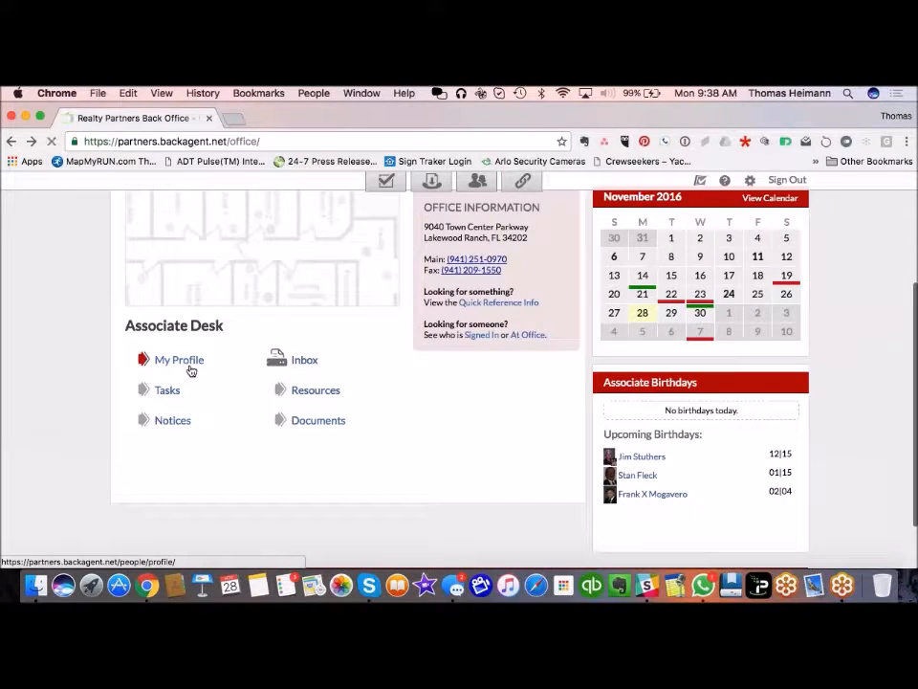
Step: Review the impersonated associate's own profile
left_click(178, 359)
scroll(329, 407, "down", 3)
scroll(329, 406, "down", 5)
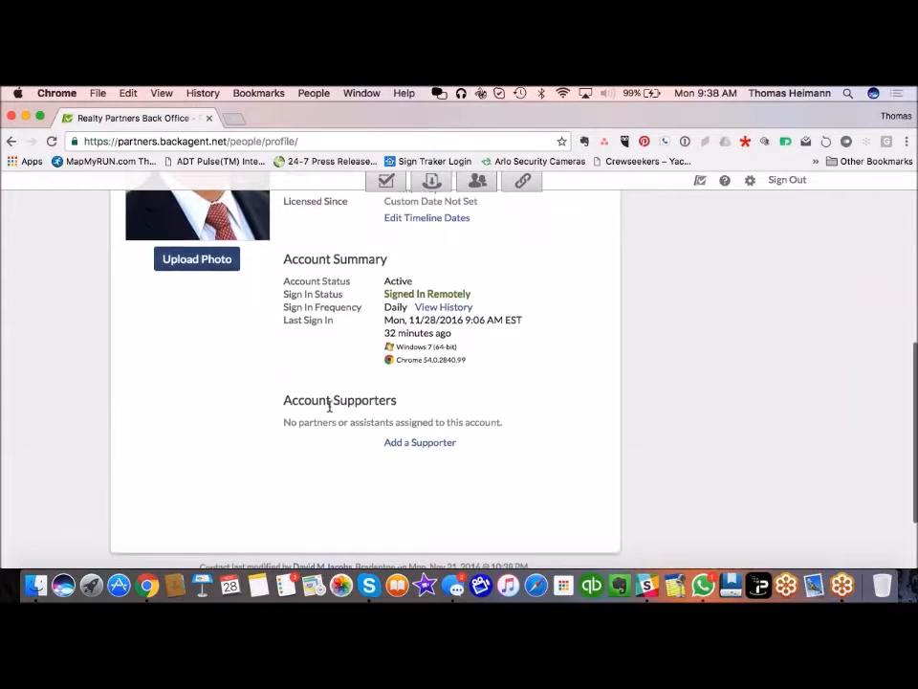
scroll(329, 407, "down", 2)
scroll(329, 408, "up", 3)
scroll(329, 408, "up", 3)
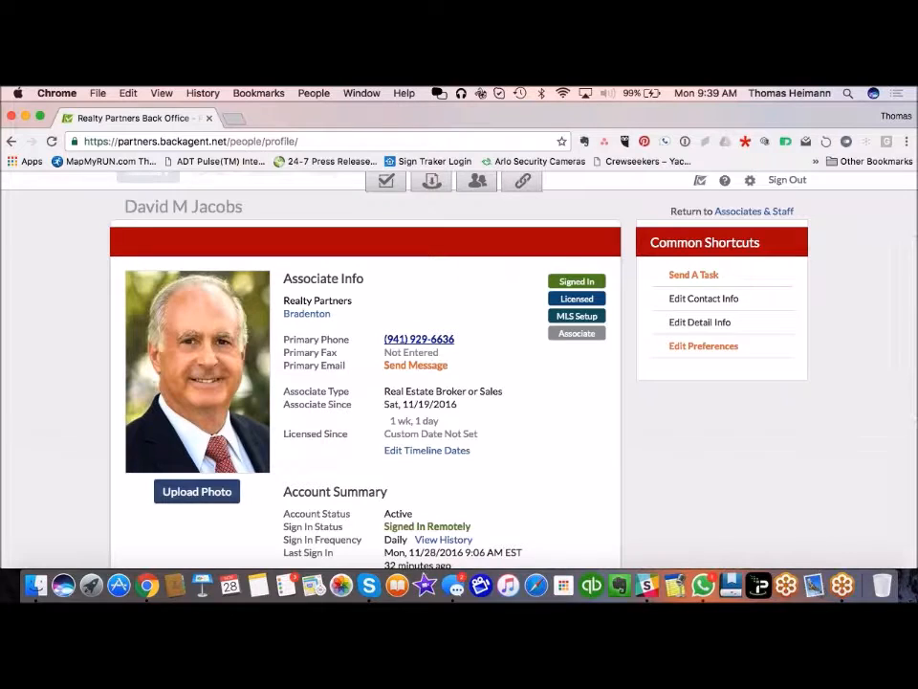
Step: Check the associate's notification preferences, then cancel the impersonation from Start
left_click(718, 346)
scroll(459, 382, "down", 7)
scroll(459, 383, "down", 6)
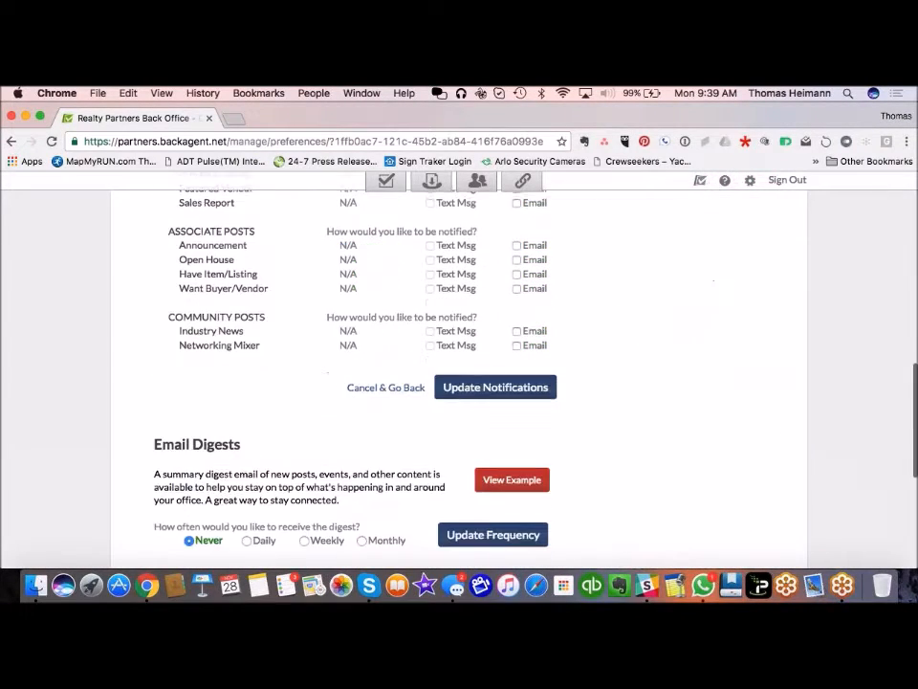
scroll(459, 382, "up", 15)
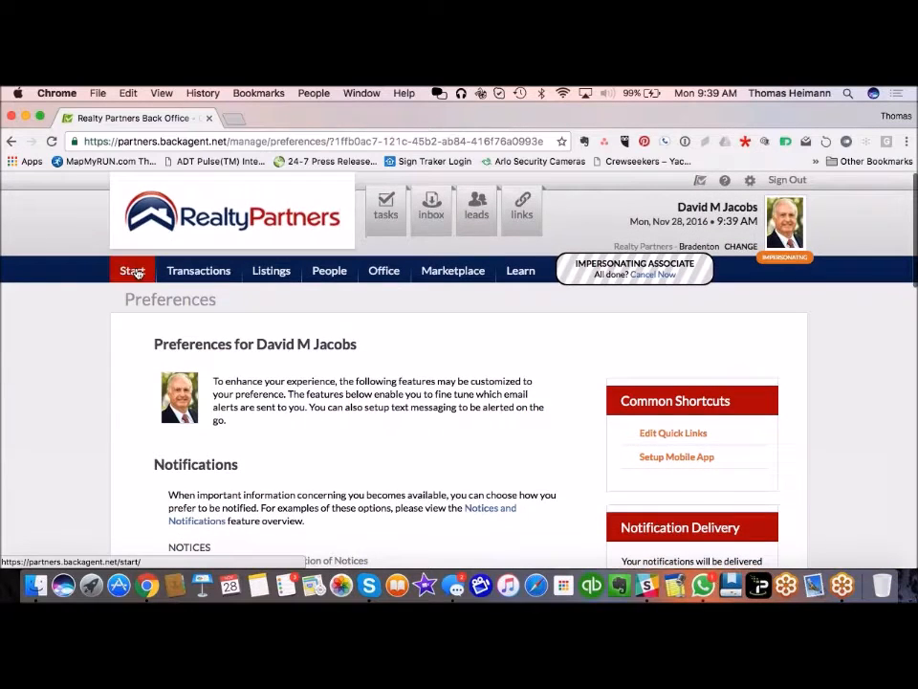
left_click(132, 270)
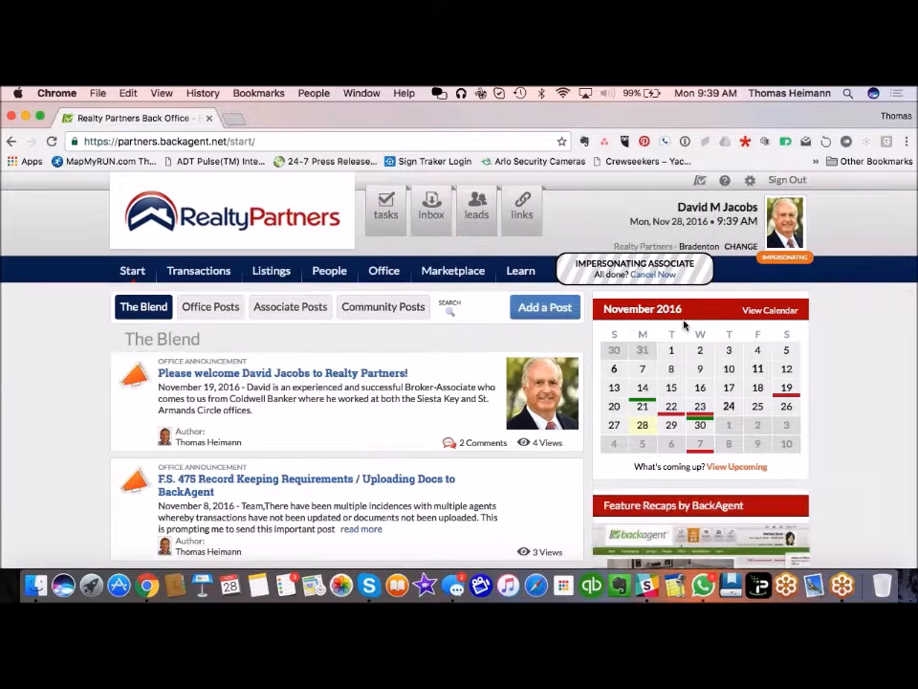
left_click(652, 274)
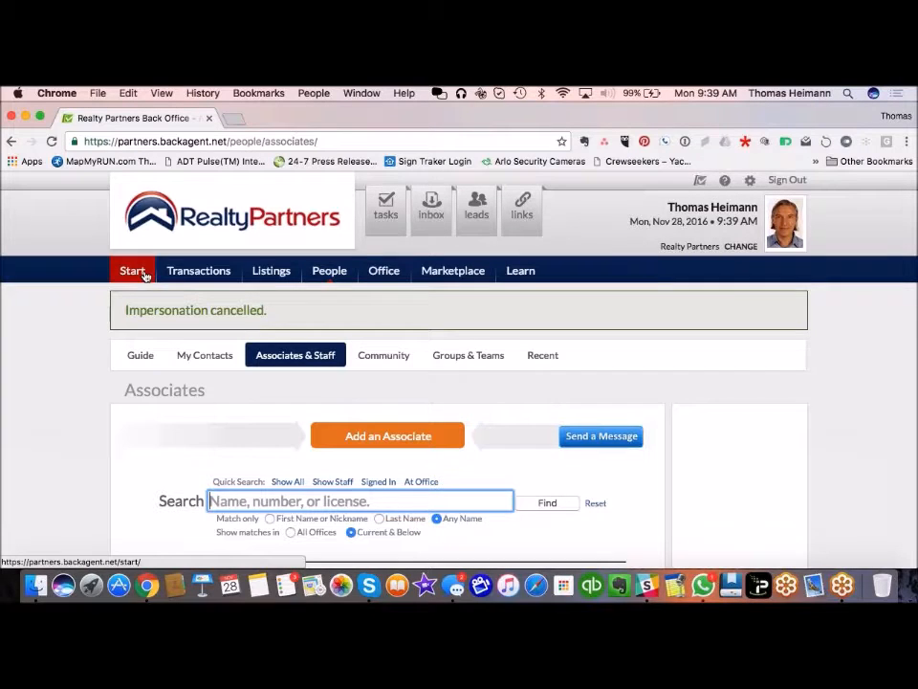
Step: Open the new residential buyer transaction's summary from Active Transactions and go to its documents
left_click(196, 273)
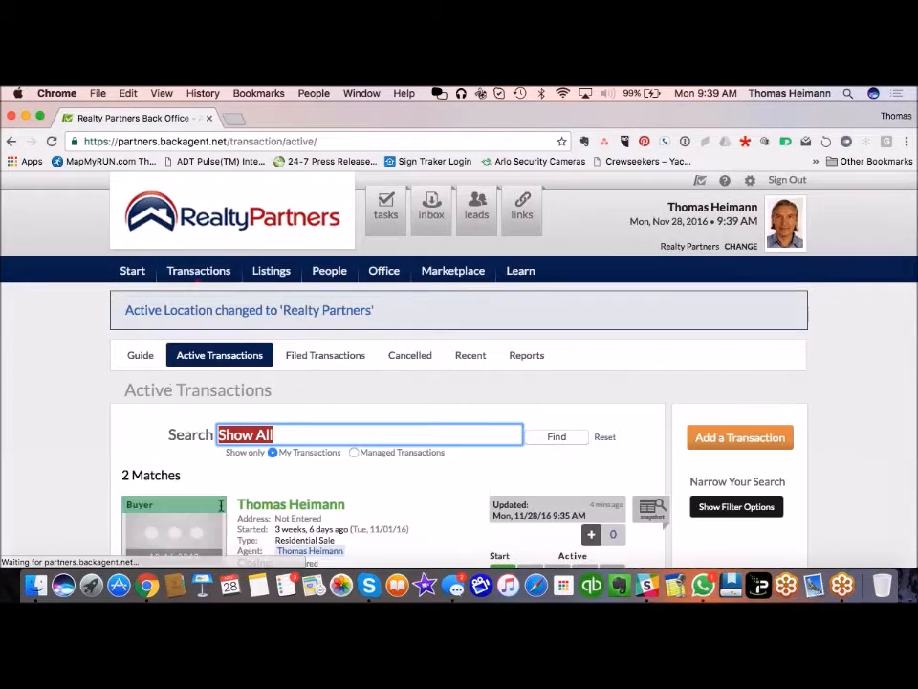
left_click(299, 509)
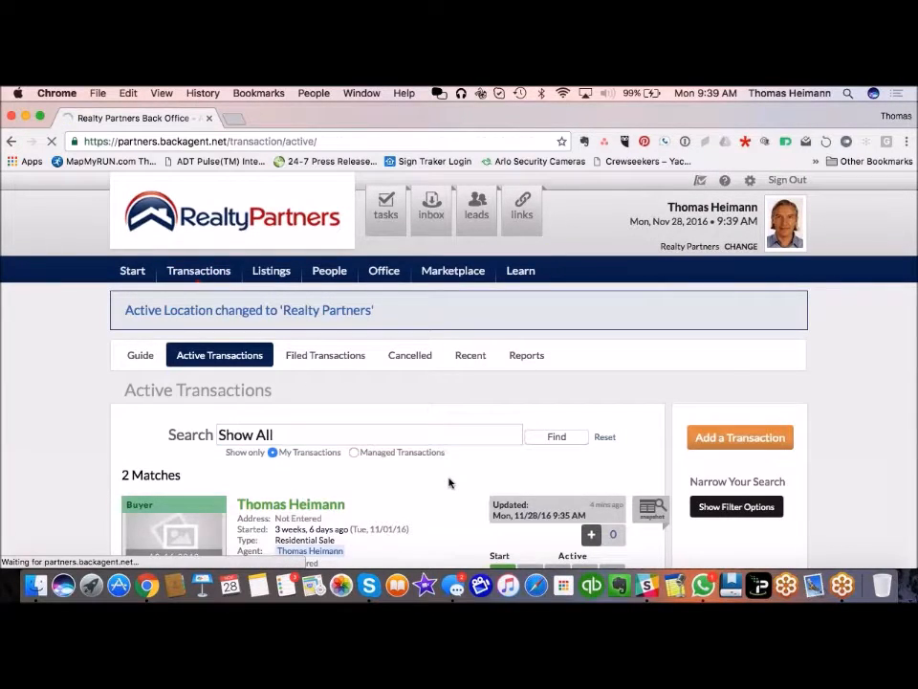
scroll(492, 435, "down", 3)
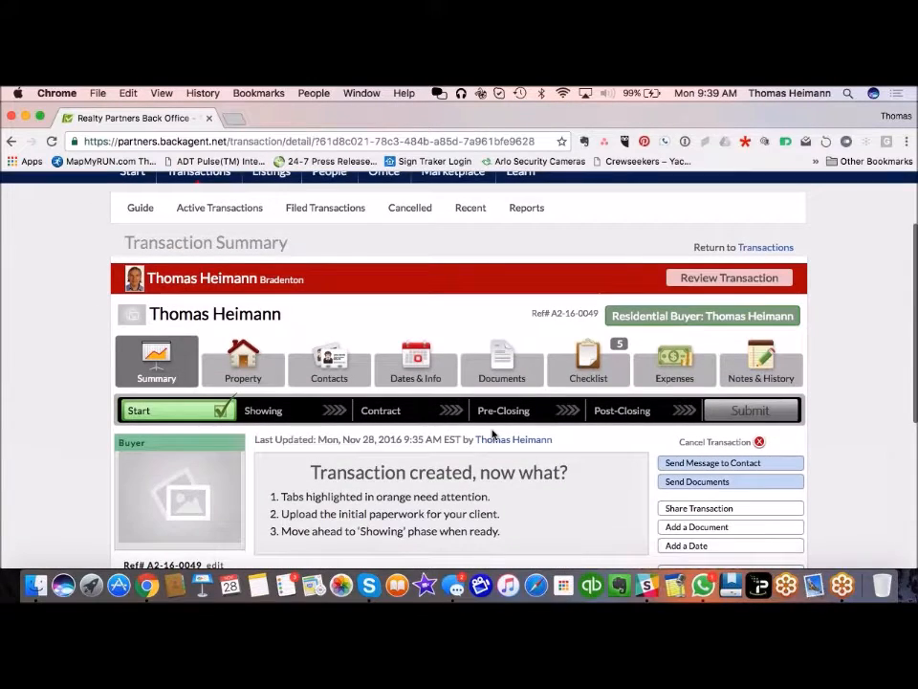
scroll(493, 435, "down", 4)
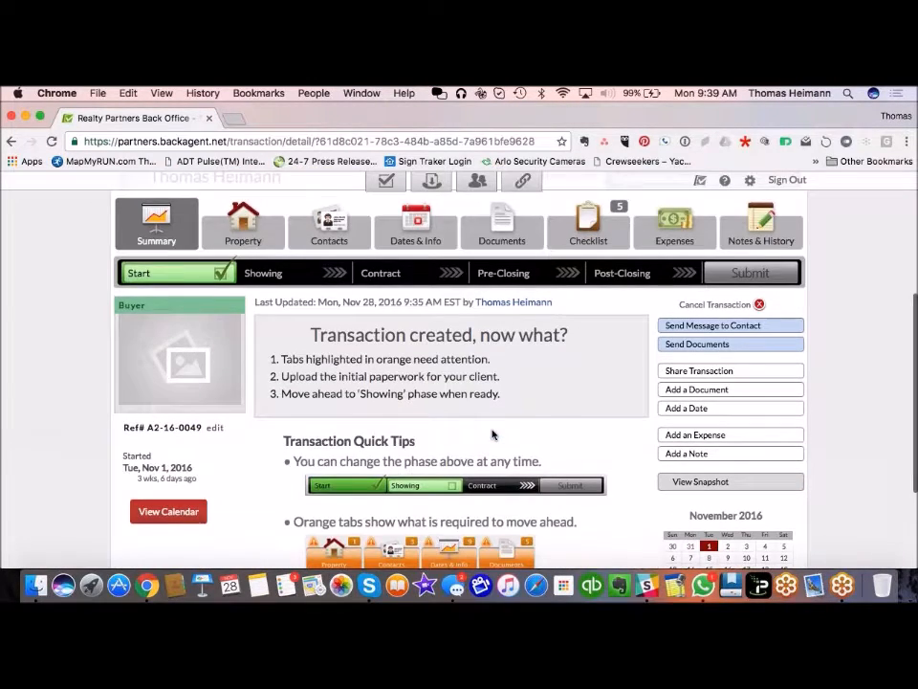
scroll(492, 435, "down", 4)
scroll(493, 435, "up", 3)
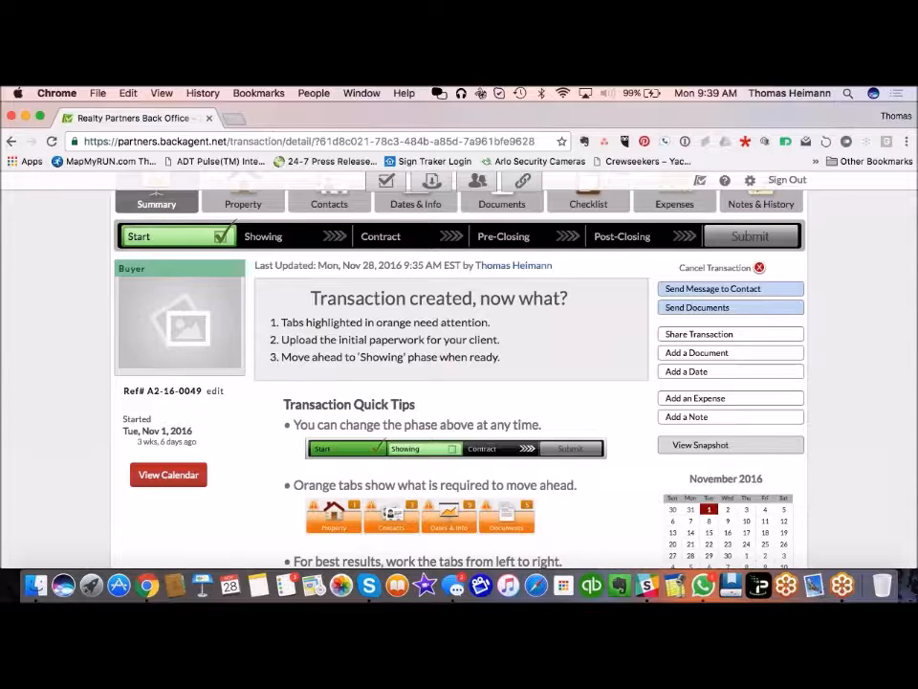
scroll(459, 383, "down", 2)
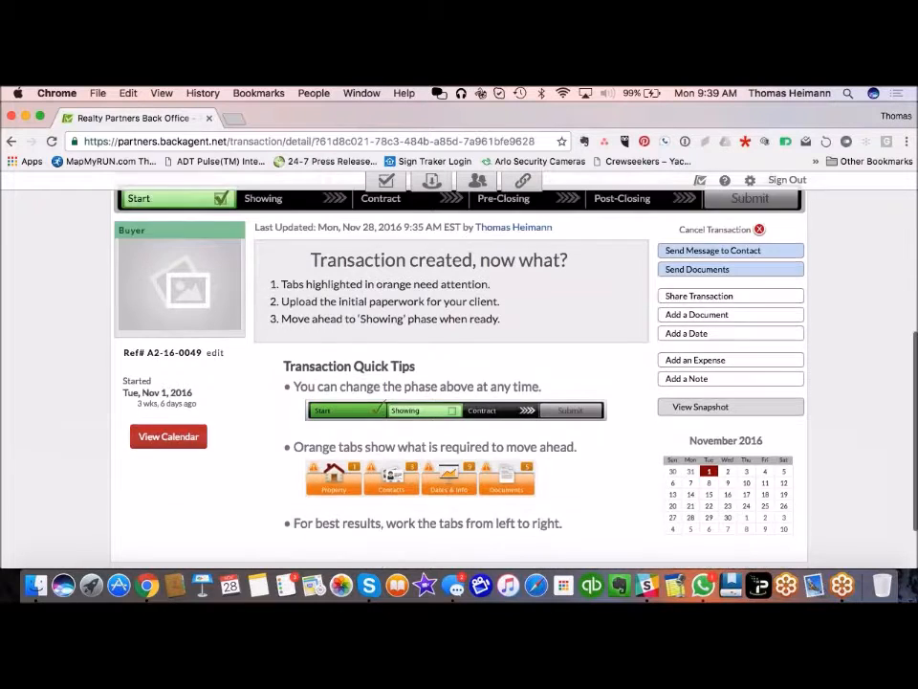
scroll(460, 383, "up", 3)
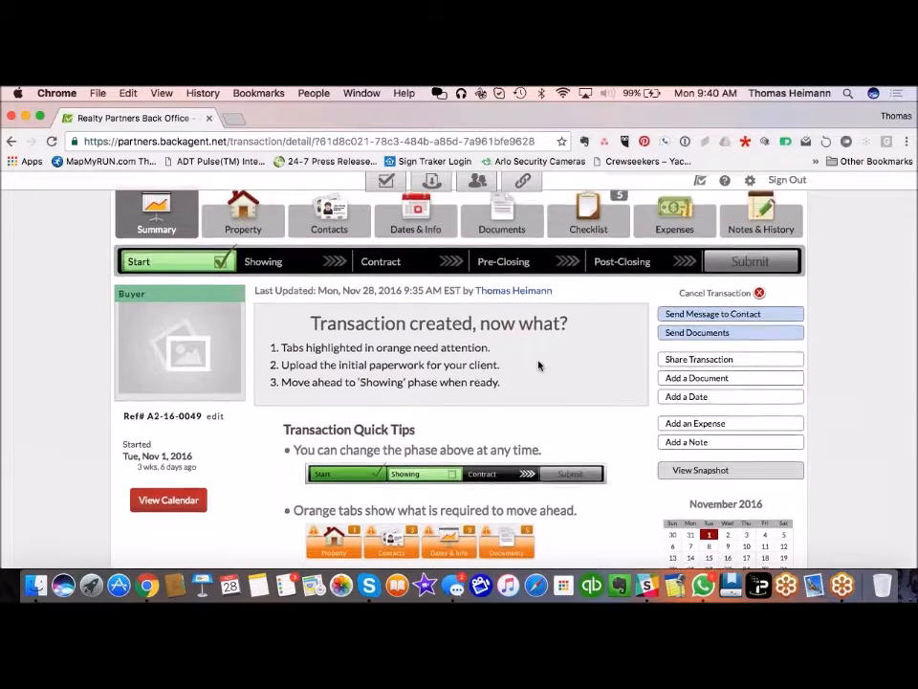
scroll(539, 364, "up", 2)
scroll(539, 364, "down", 3)
scroll(538, 364, "up", 1)
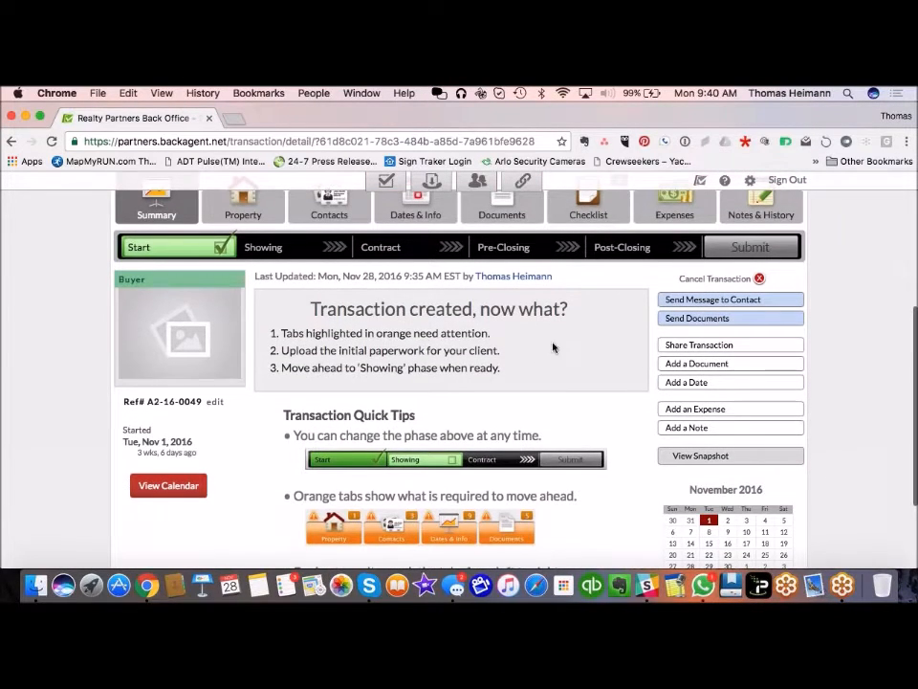
left_click(724, 321)
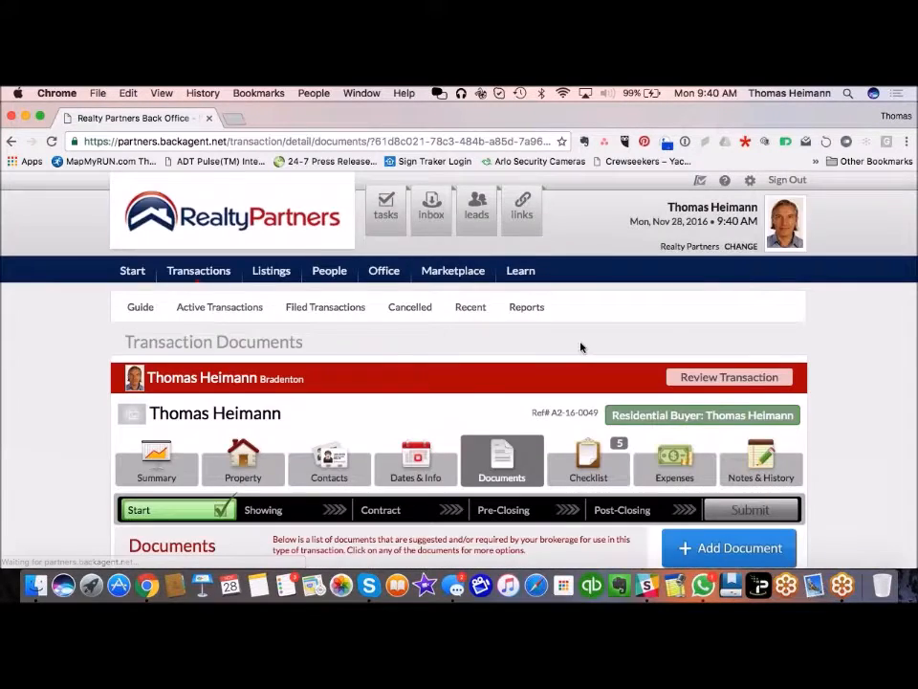
Step: Scroll the Documents list and select the transaction's unique email address
scroll(580, 347, "down", 5)
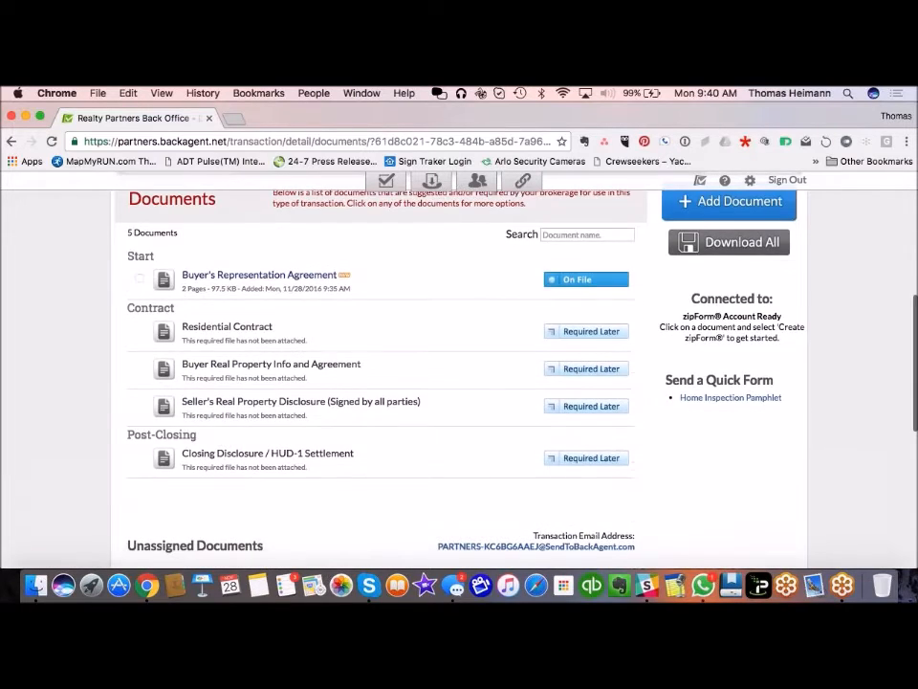
scroll(459, 364, "up", 2)
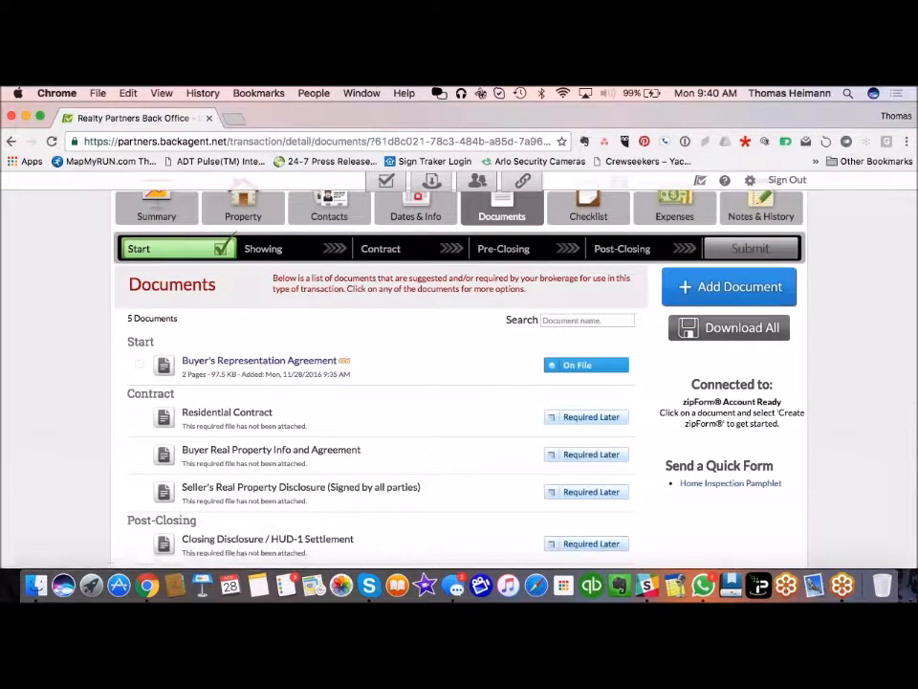
scroll(386, 306, "down", 4)
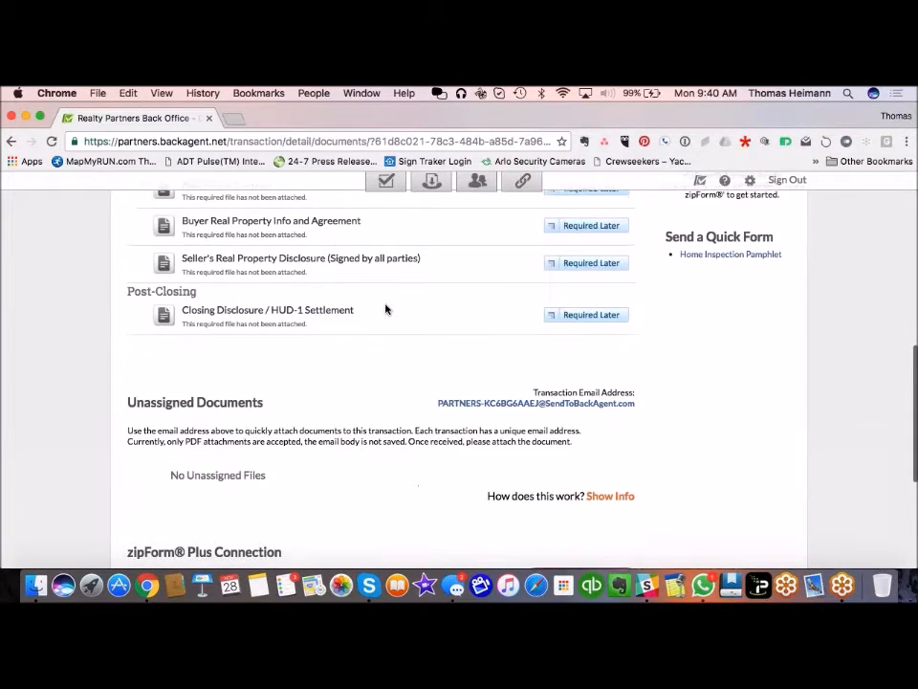
scroll(386, 309, "down", 2)
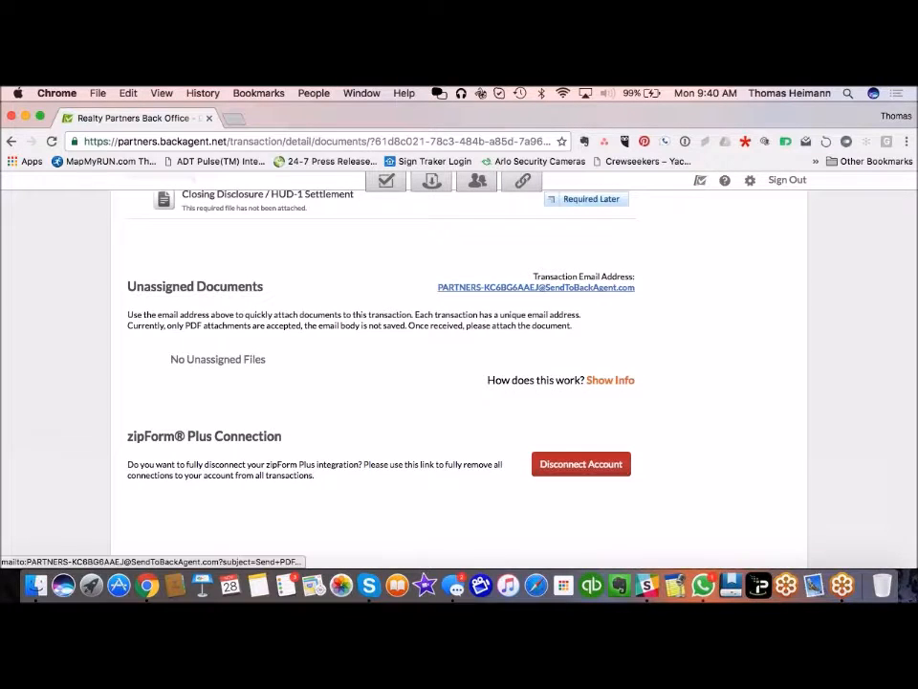
left_click_drag(637, 289, 441, 288)
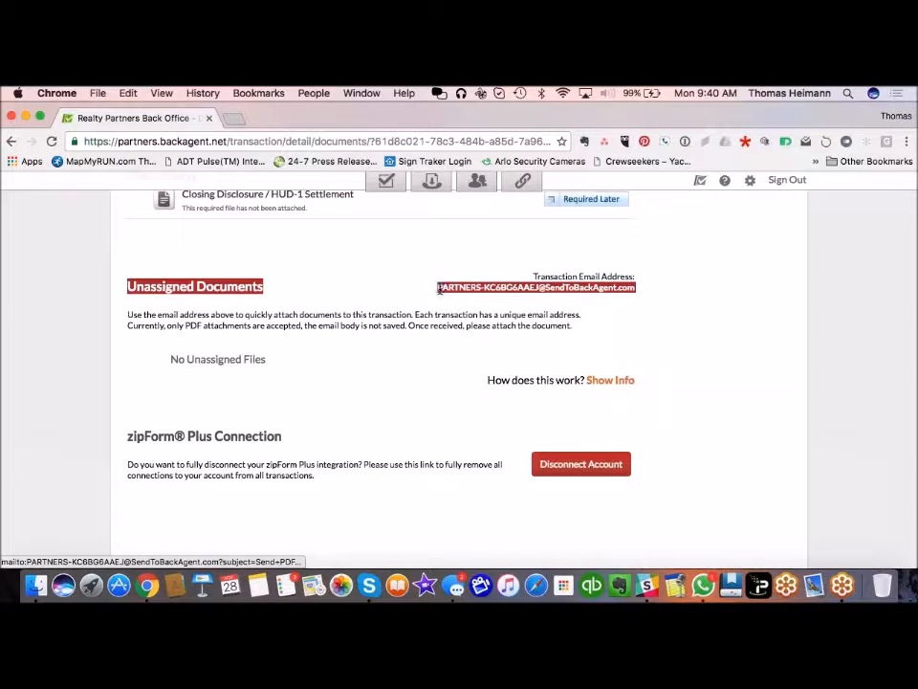
left_click(435, 291)
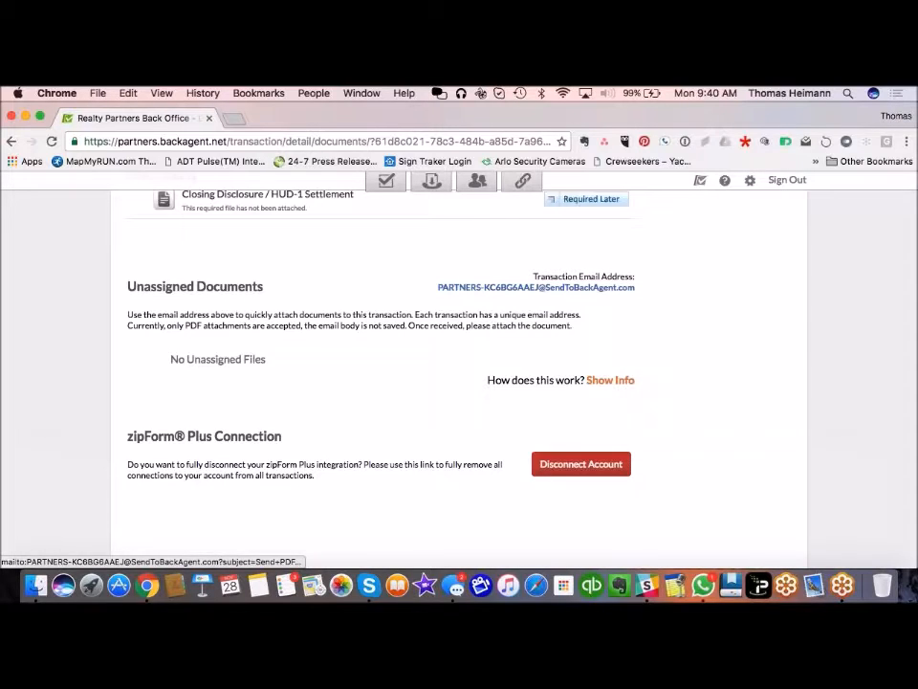
Step: Show the actions for the on-file Buyer's Representation Agreement (2 pages, 97.5 KB)
scroll(491, 404, "up", 10)
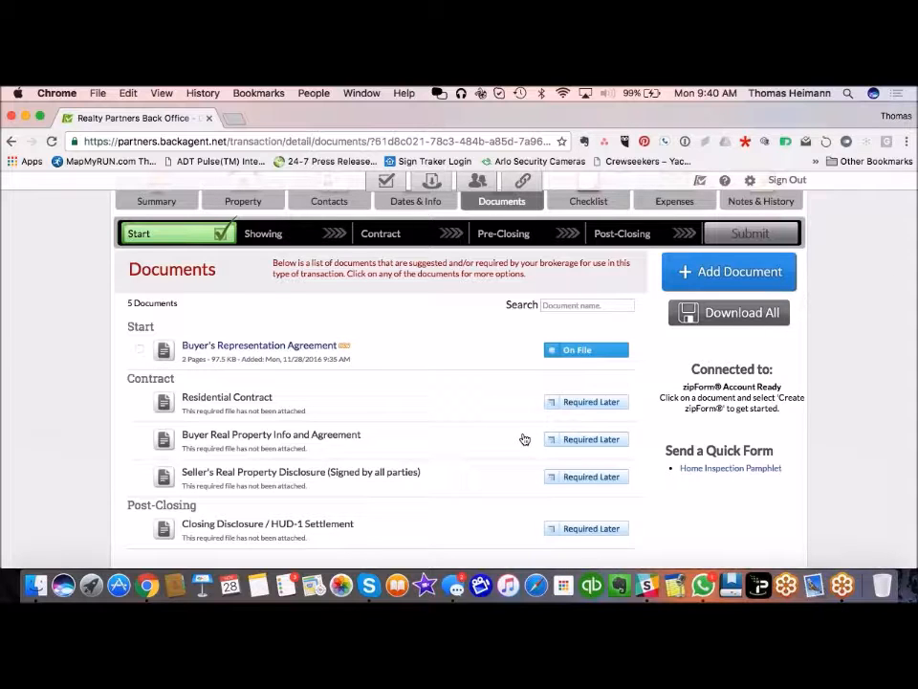
scroll(386, 386, "up", 2)
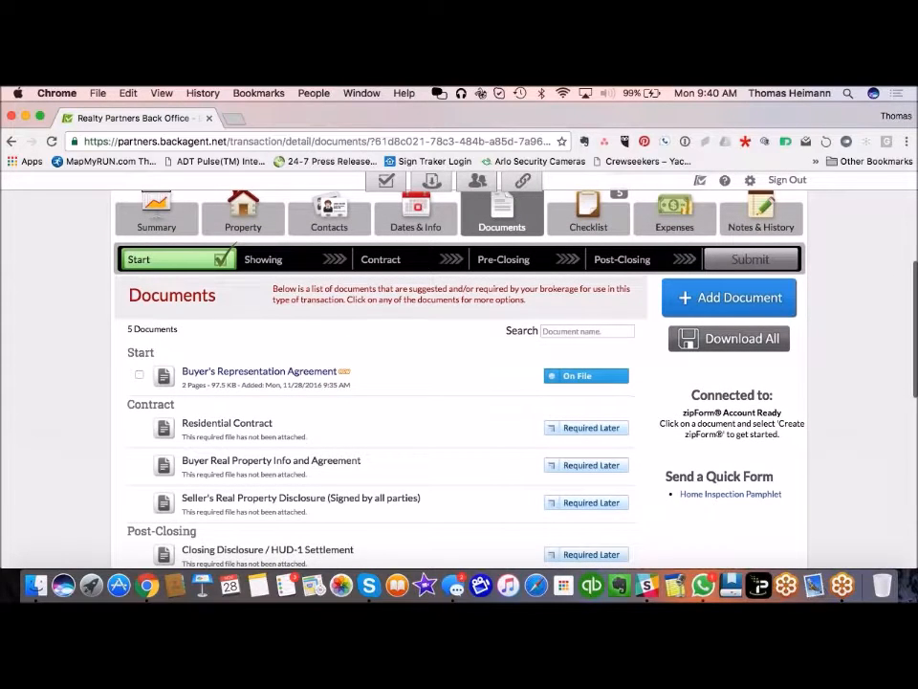
scroll(381, 309, "up", 1)
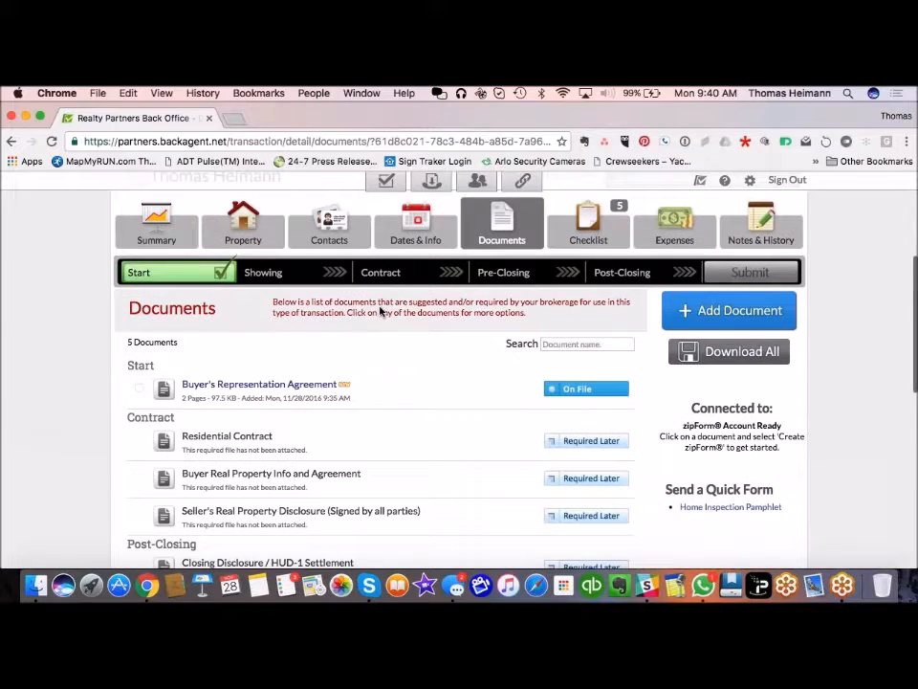
scroll(381, 308, "down", 10)
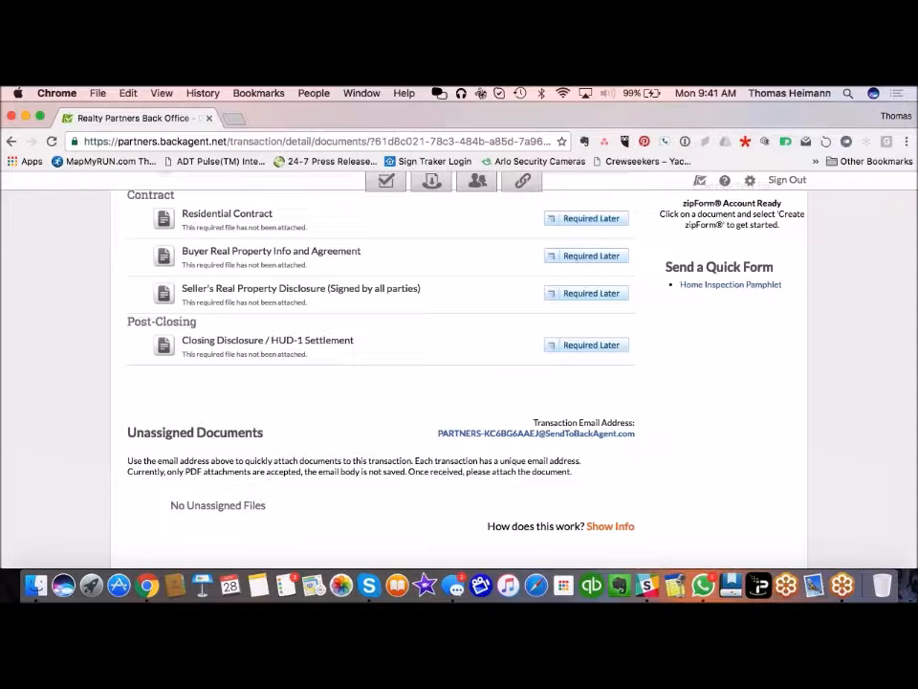
scroll(459, 373, "up", 5)
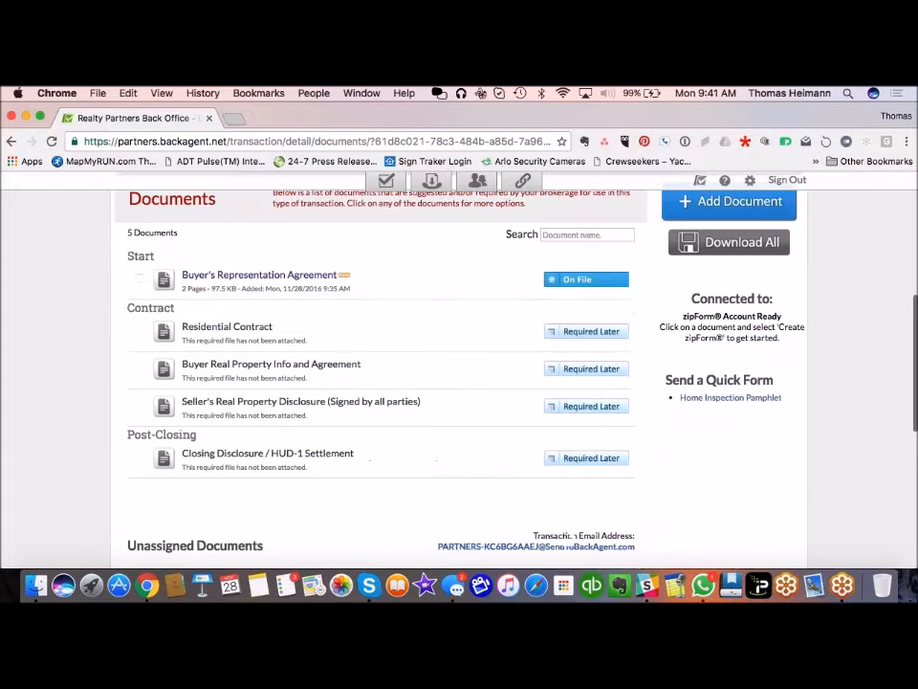
scroll(459, 373, "down", 3)
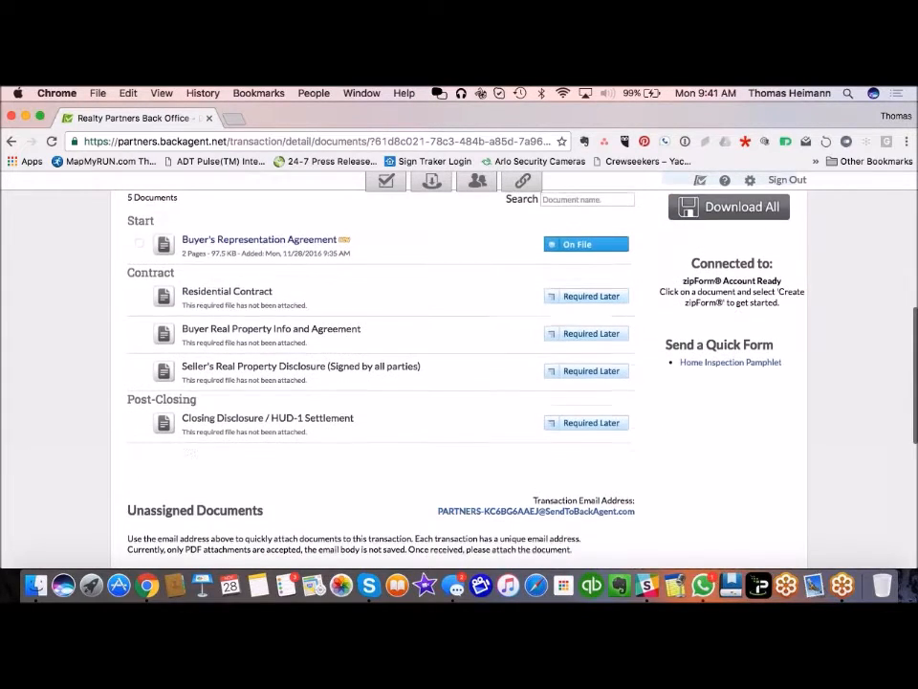
scroll(460, 373, "up", 2)
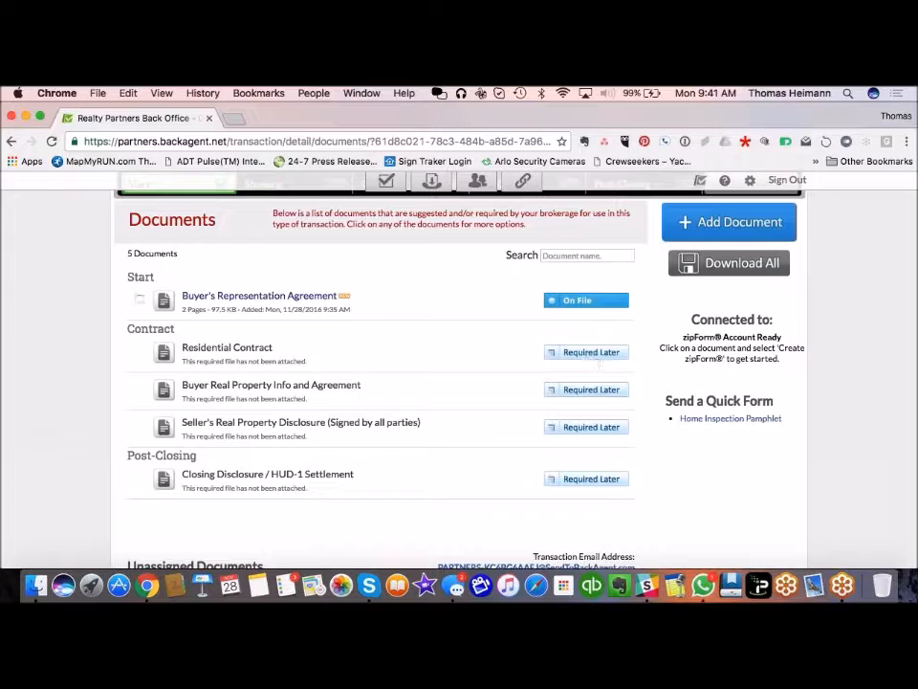
left_click(593, 304)
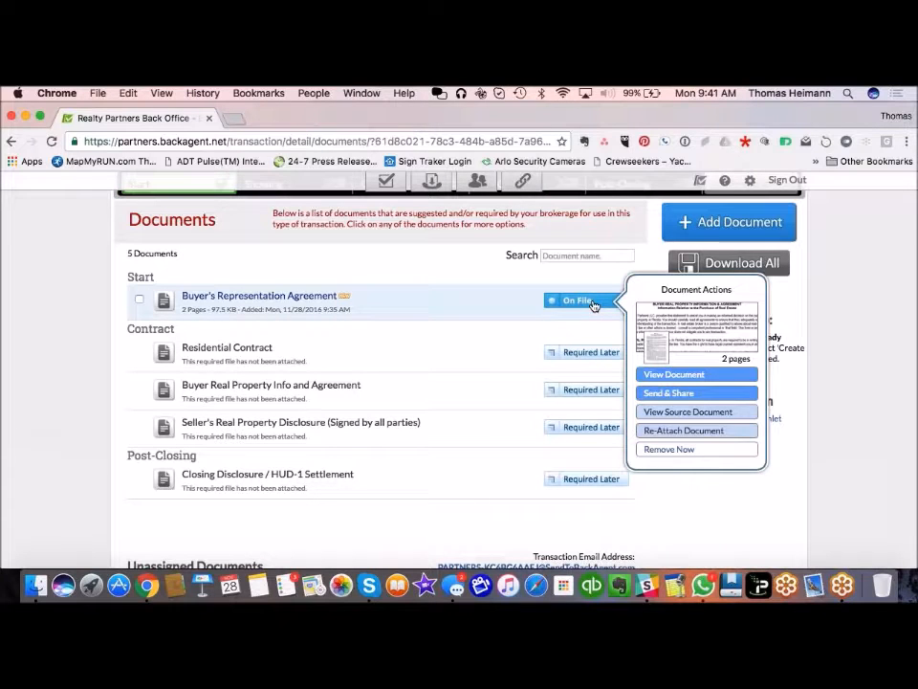
Step: Explore attaching the Residential Contract from the inbox files
left_click(597, 359)
left_click(668, 365)
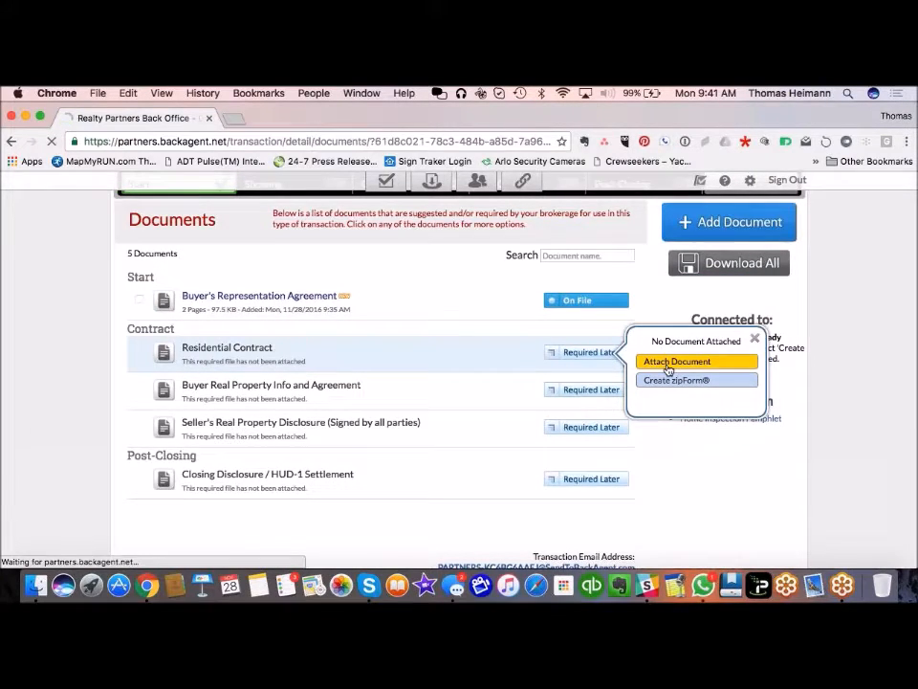
scroll(396, 440, "down", 3)
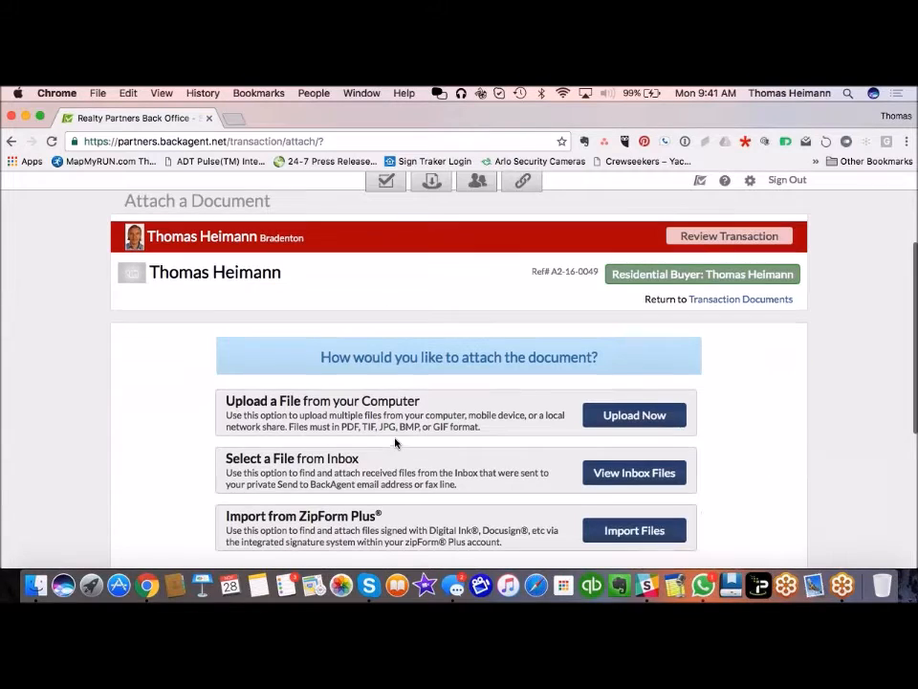
left_click(673, 472)
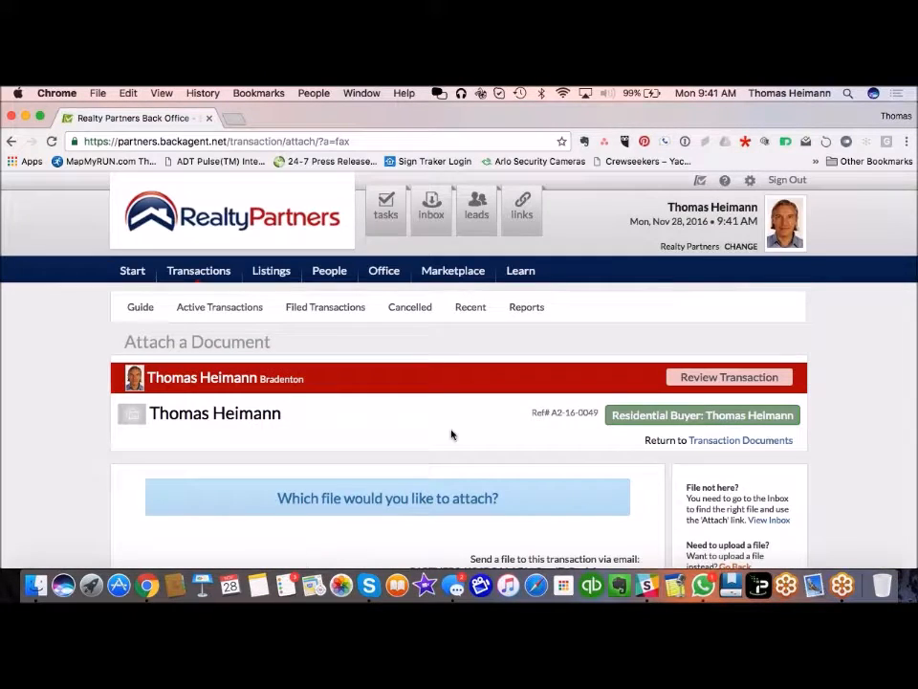
scroll(452, 433, "down", 3)
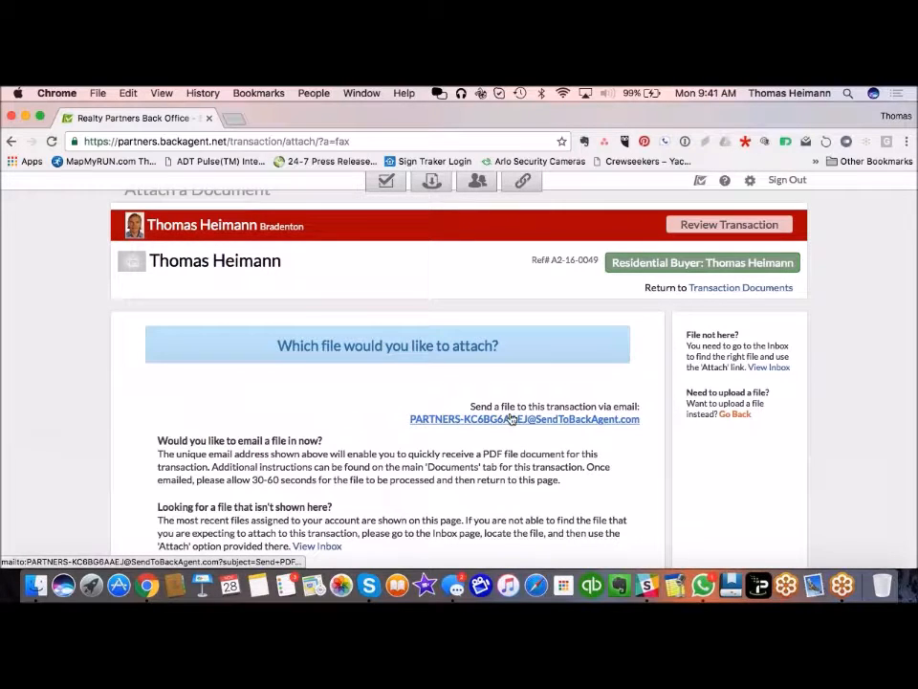
Step: Start an email to the transaction's address, then return to the Start page's The Blend feed
left_click(441, 424)
scroll(426, 435, "down", 3)
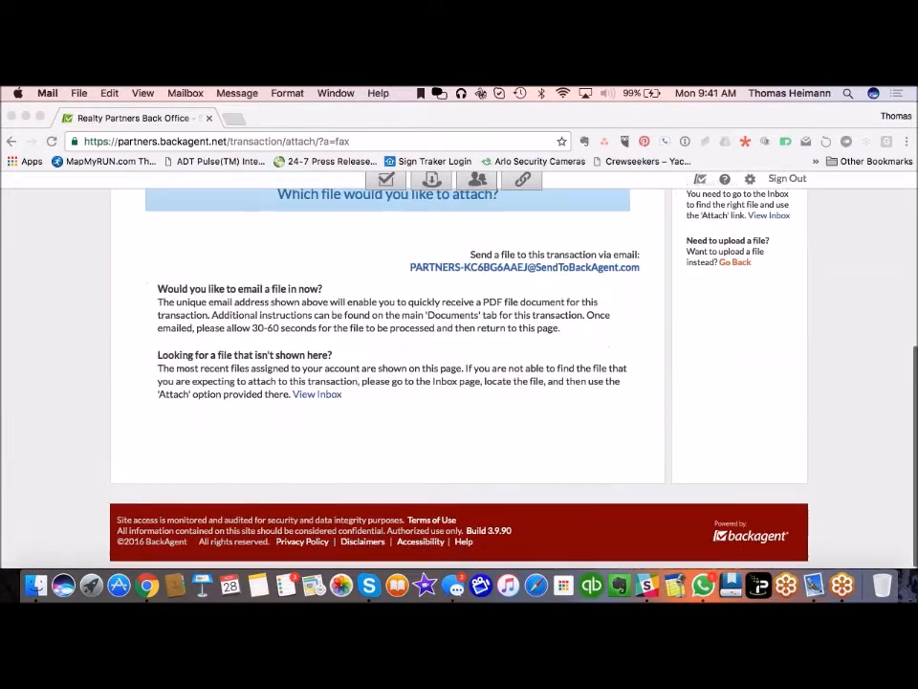
scroll(425, 435, "up", 6)
scroll(117, 274, "down", 2)
scroll(117, 275, "up", 2)
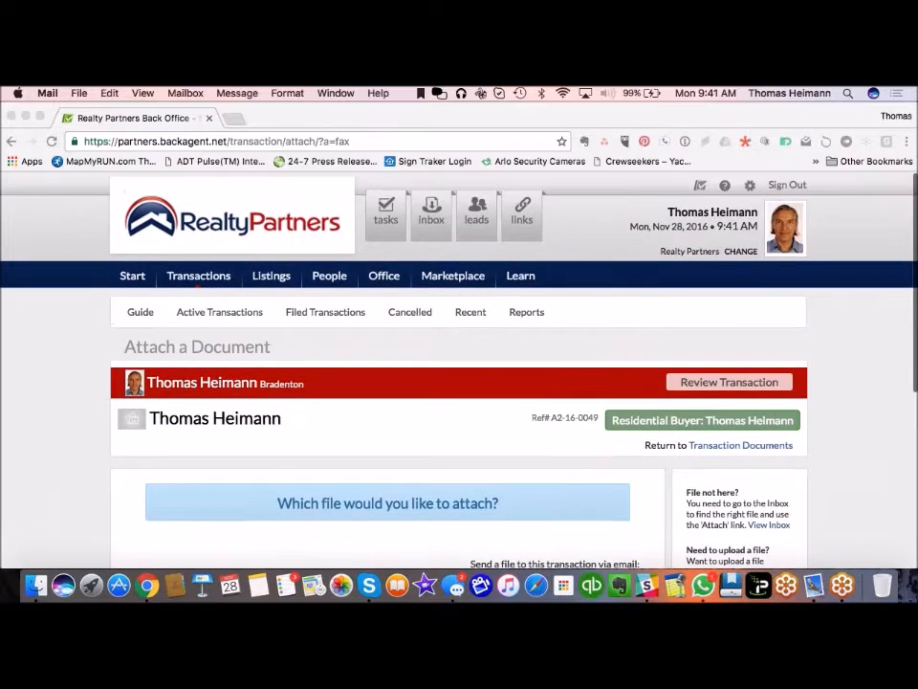
left_click(115, 274)
left_click(120, 271)
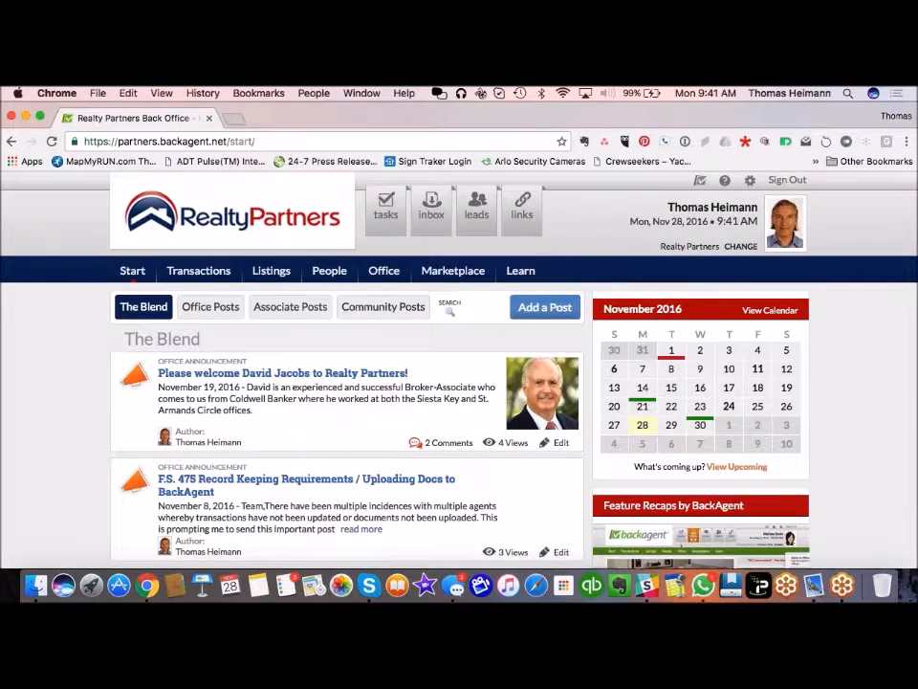
Step: Return to the Active Transactions list, which shows 2 matches for Show All
left_click(203, 275)
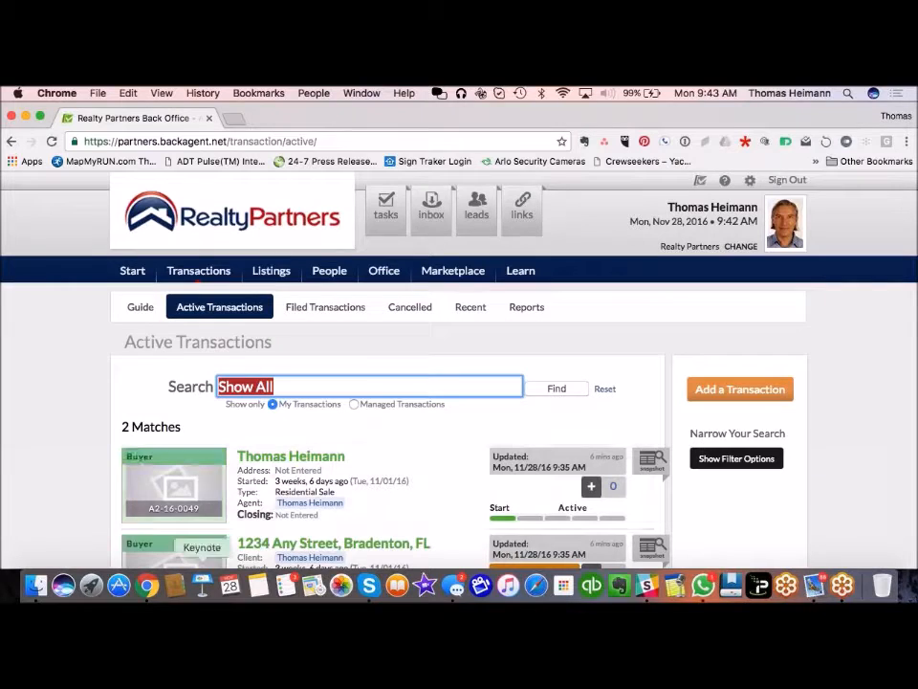
left_click(319, 546)
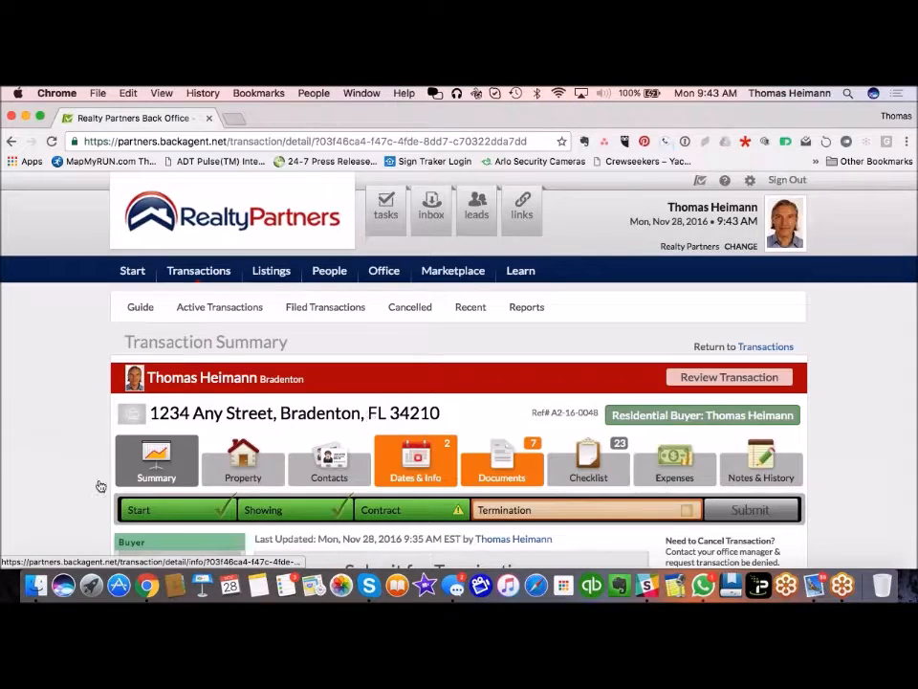
scroll(221, 443, "down", 5)
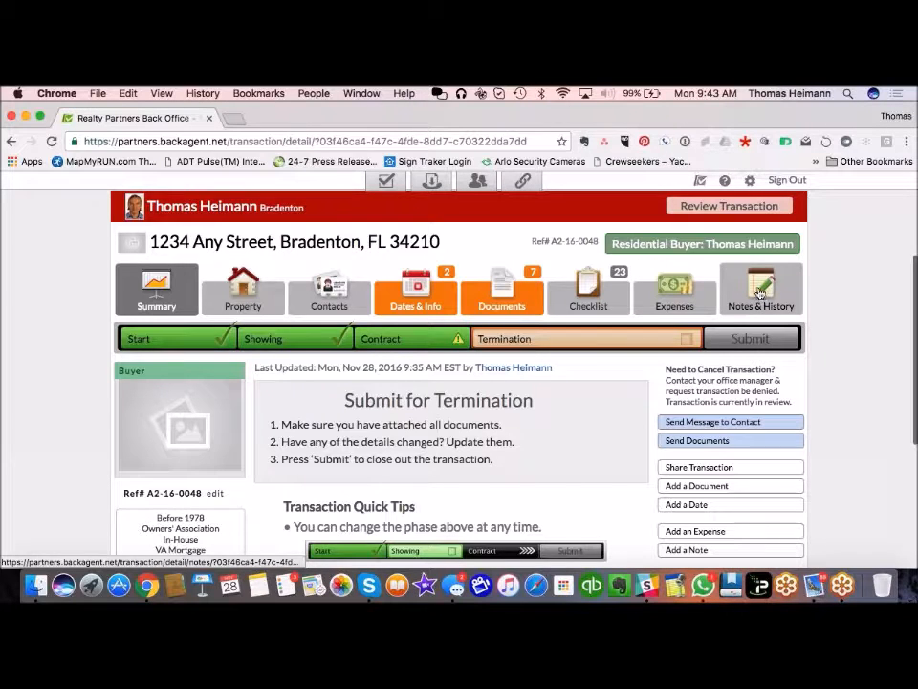
left_click(760, 294)
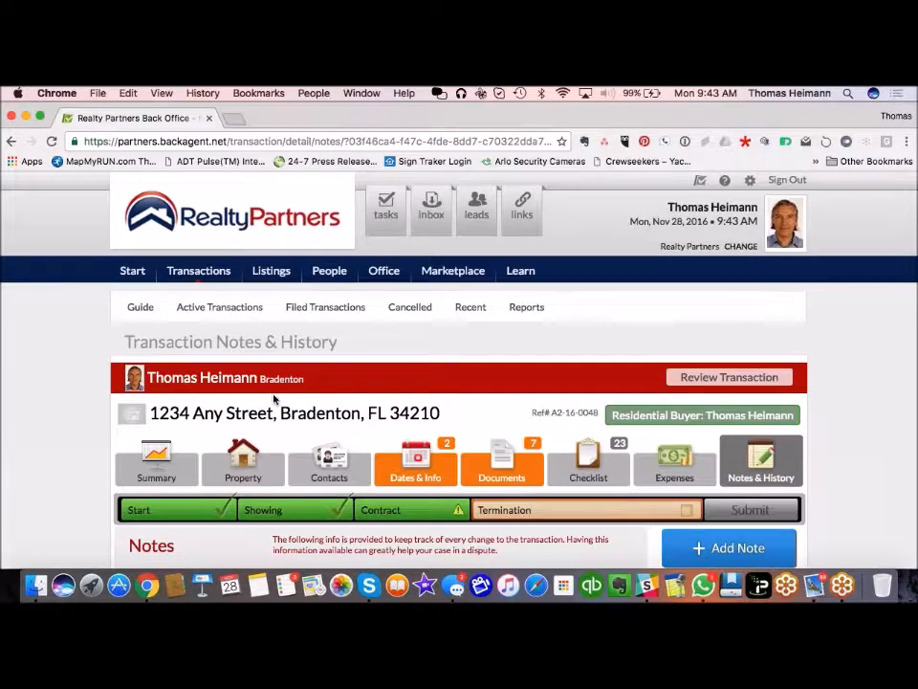
scroll(52, 494, "down", 5)
scroll(53, 494, "down", 3)
scroll(53, 494, "down", 4)
scroll(53, 494, "down", 7)
scroll(53, 494, "down", 6)
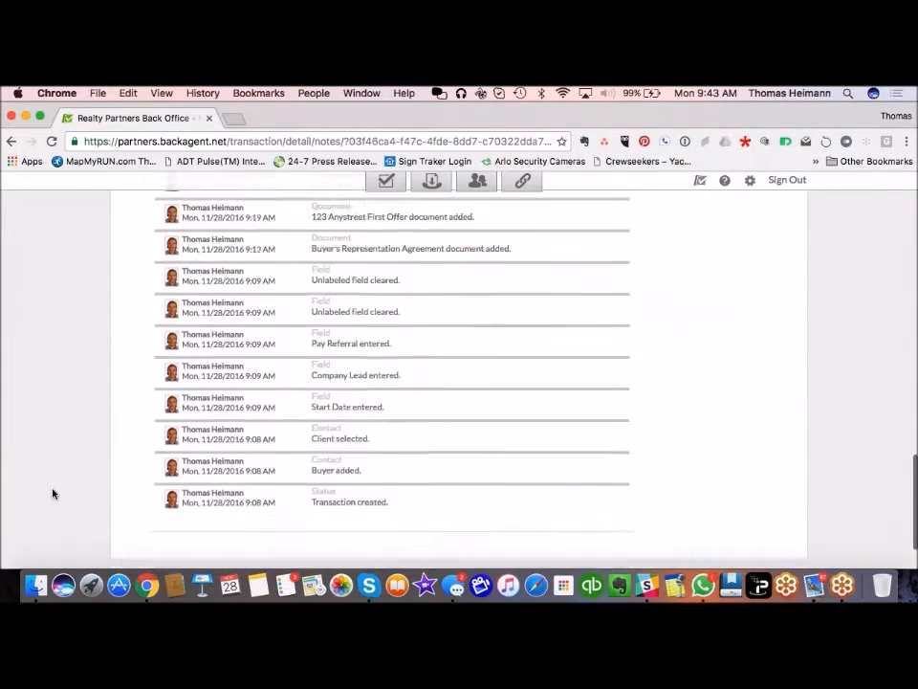
scroll(53, 493, "down", 2)
scroll(53, 493, "up", 3)
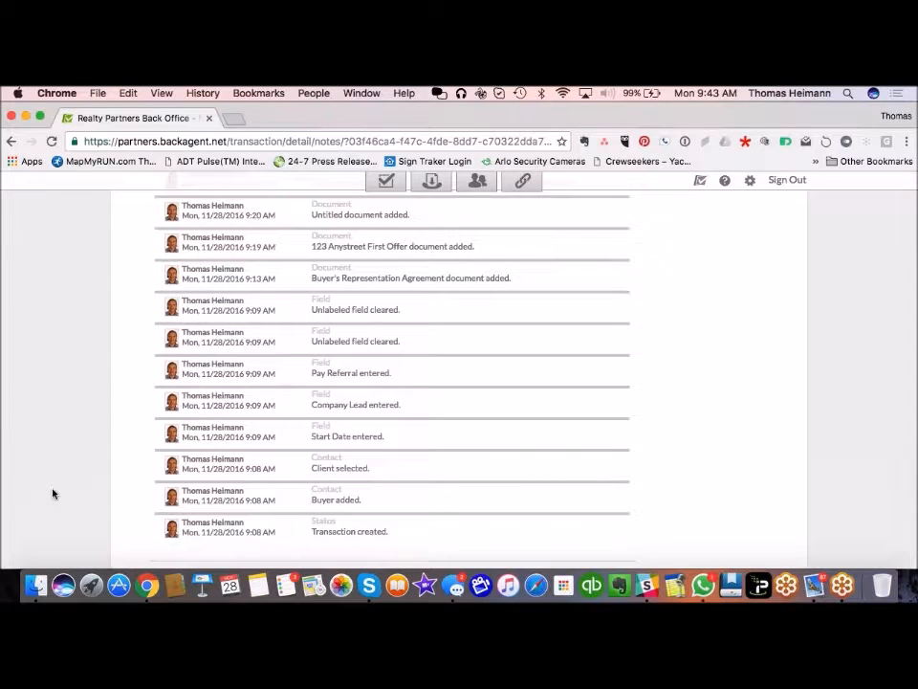
scroll(52, 494, "up", 3)
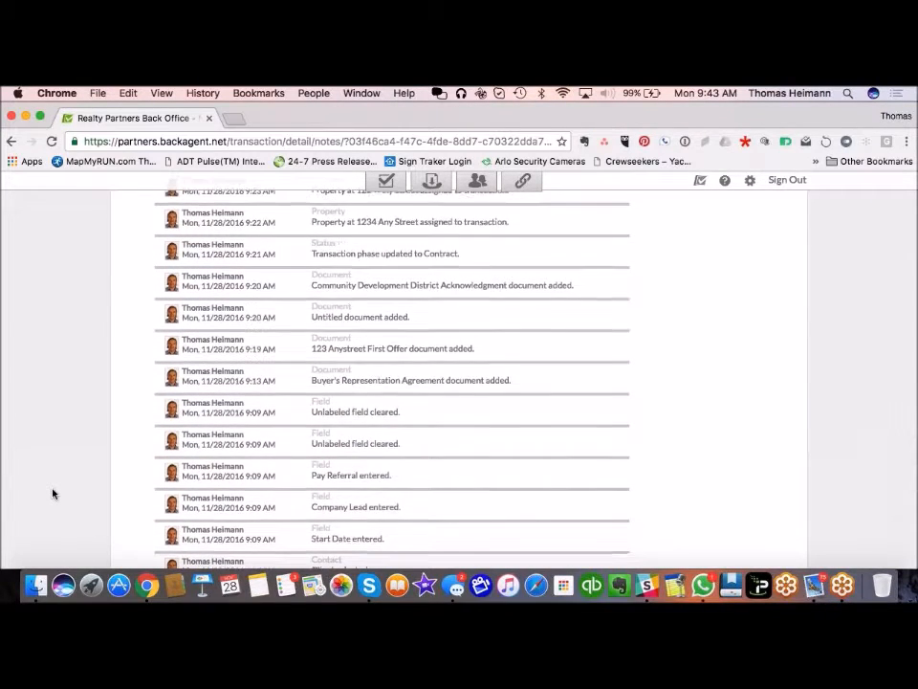
scroll(53, 494, "up", 2)
scroll(368, 380, "up", 8)
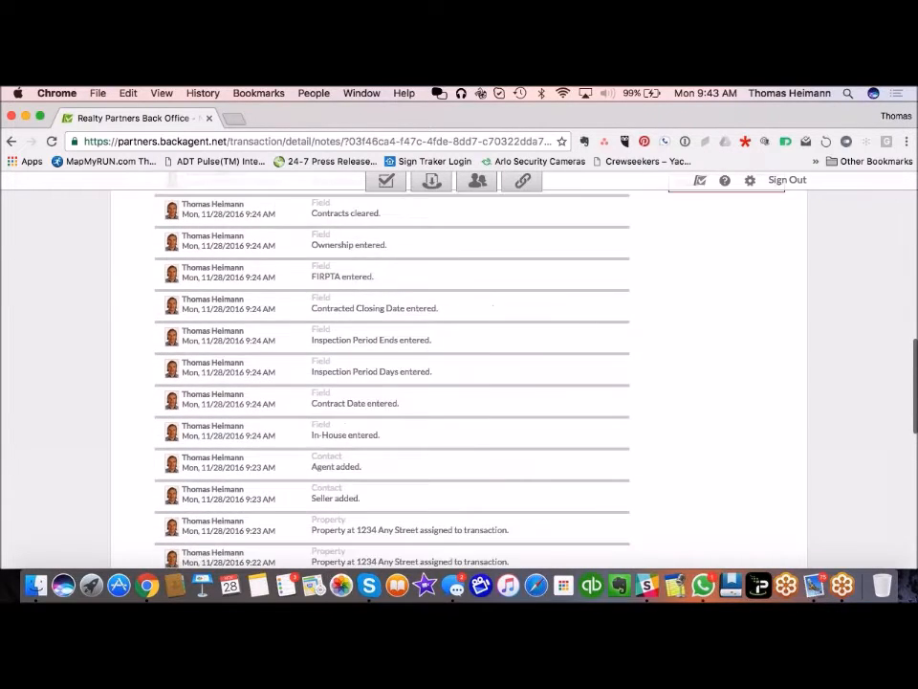
scroll(392, 373, "up", 4)
scroll(392, 373, "up", 9)
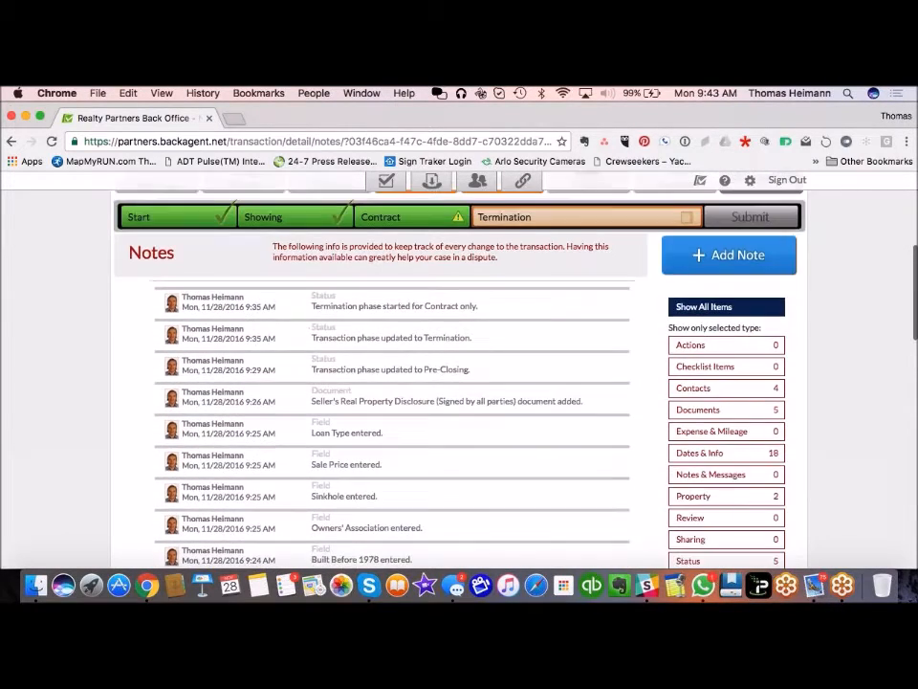
scroll(381, 383, "up", 1)
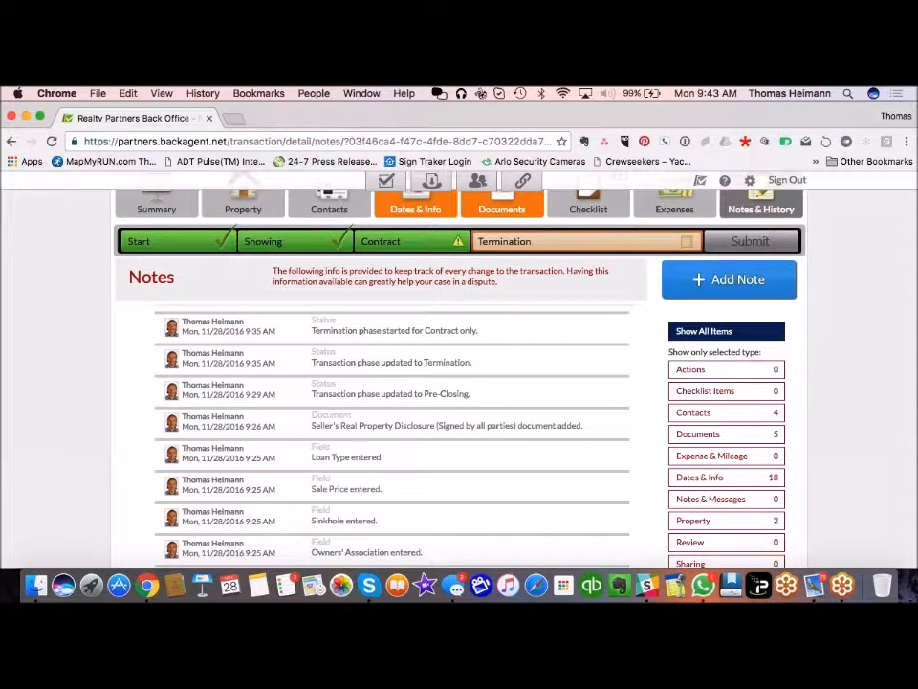
scroll(393, 382, "up", 3)
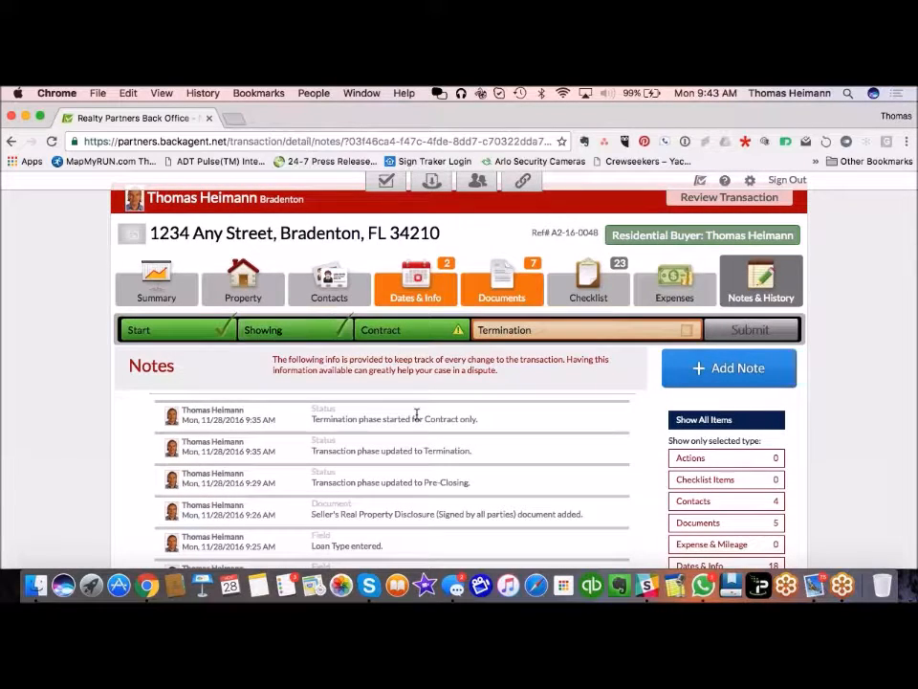
scroll(488, 450, "down", 2)
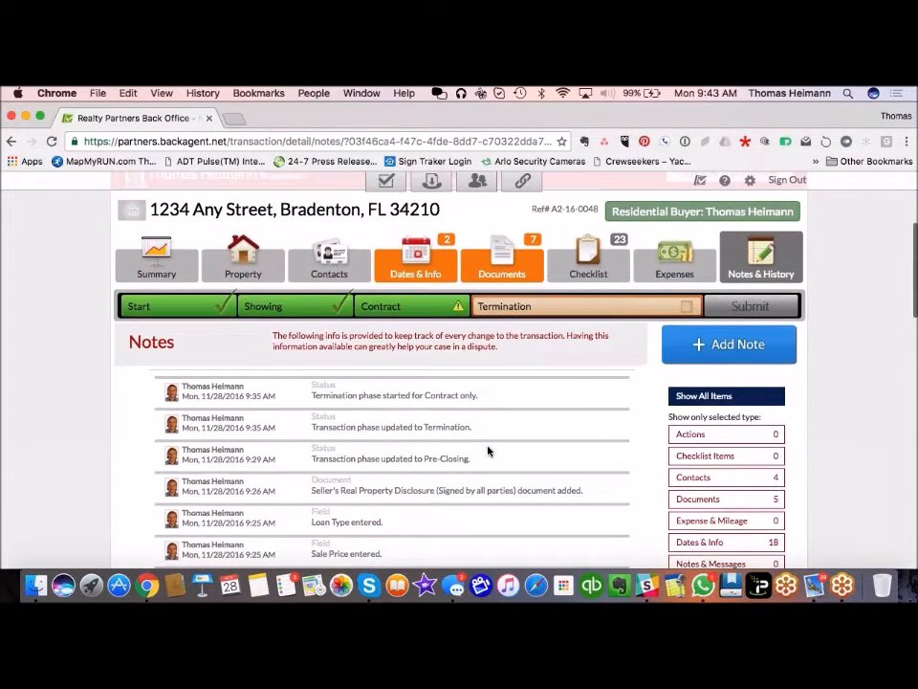
Step: Show the 1234 Any Street Documents tab listing 12 documents, 7 of them required
left_click(512, 246)
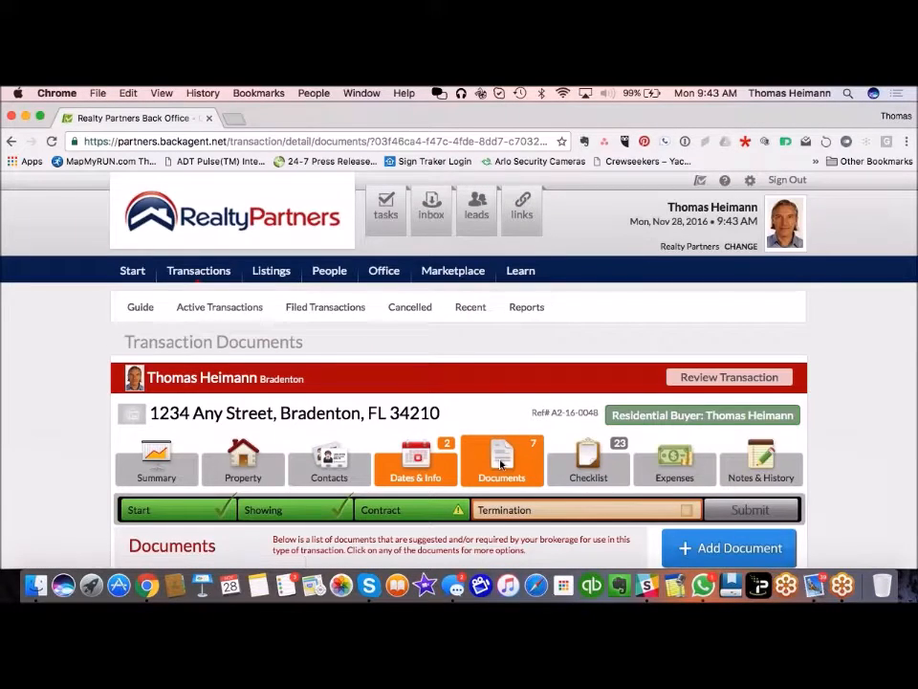
scroll(501, 464, "down", 8)
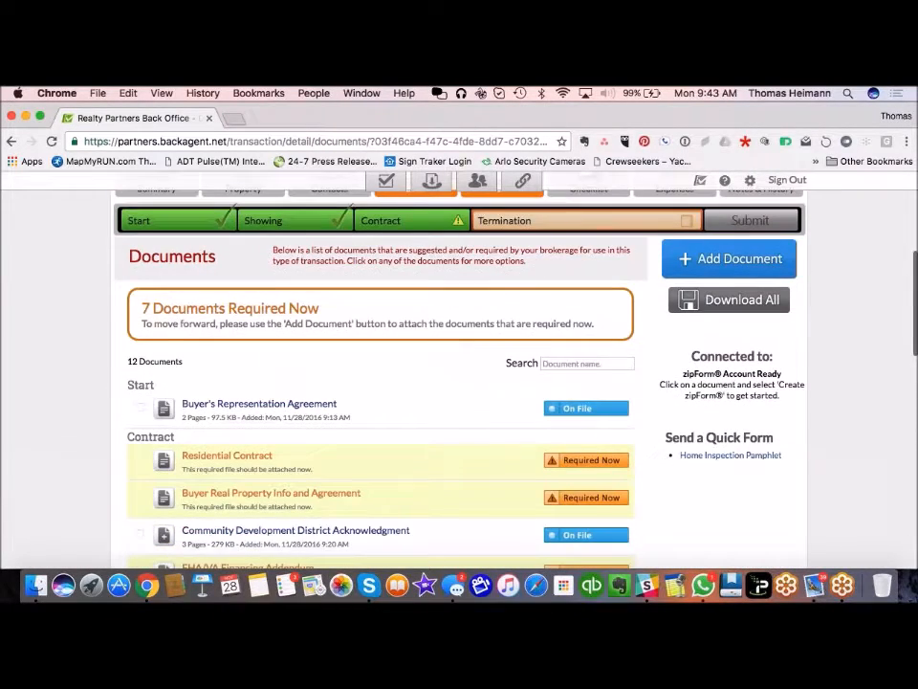
scroll(501, 464, "up", 1)
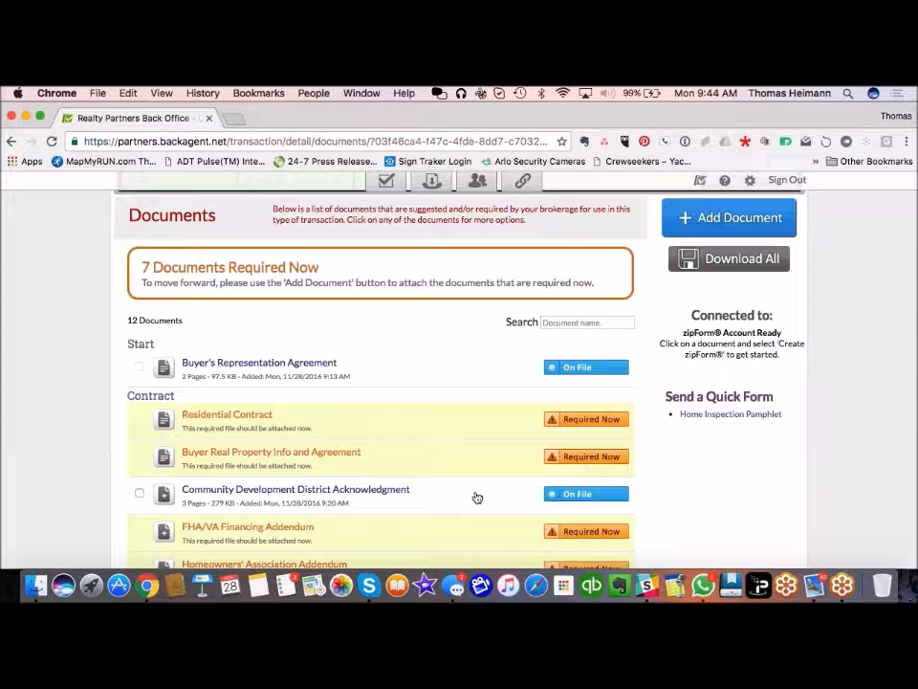
scroll(431, 510, "up", 1)
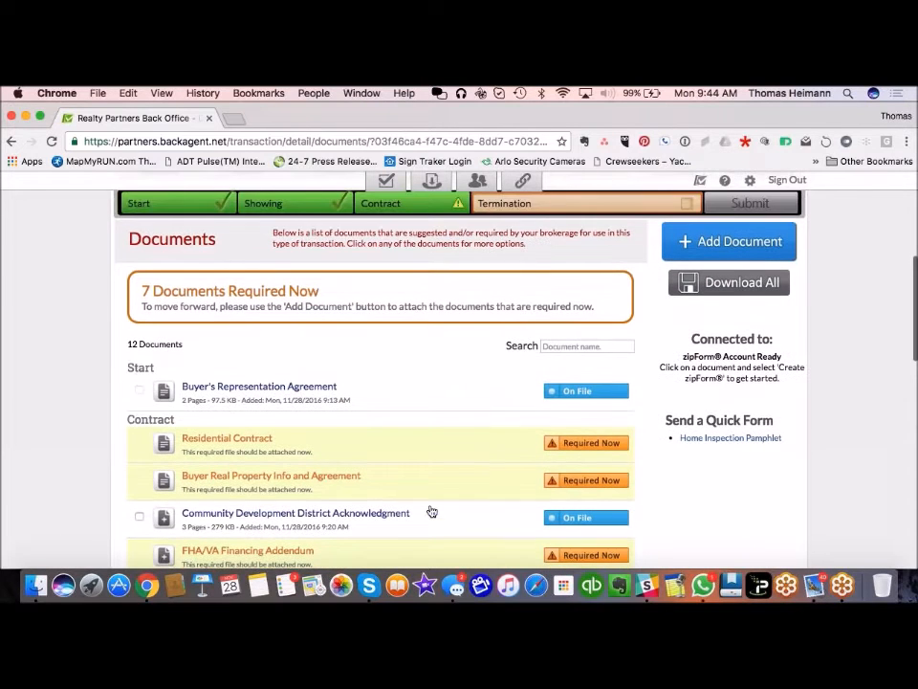
Step: Download all 1234 Any Street documents as one zip archive saved to the Desktop
left_click(729, 283)
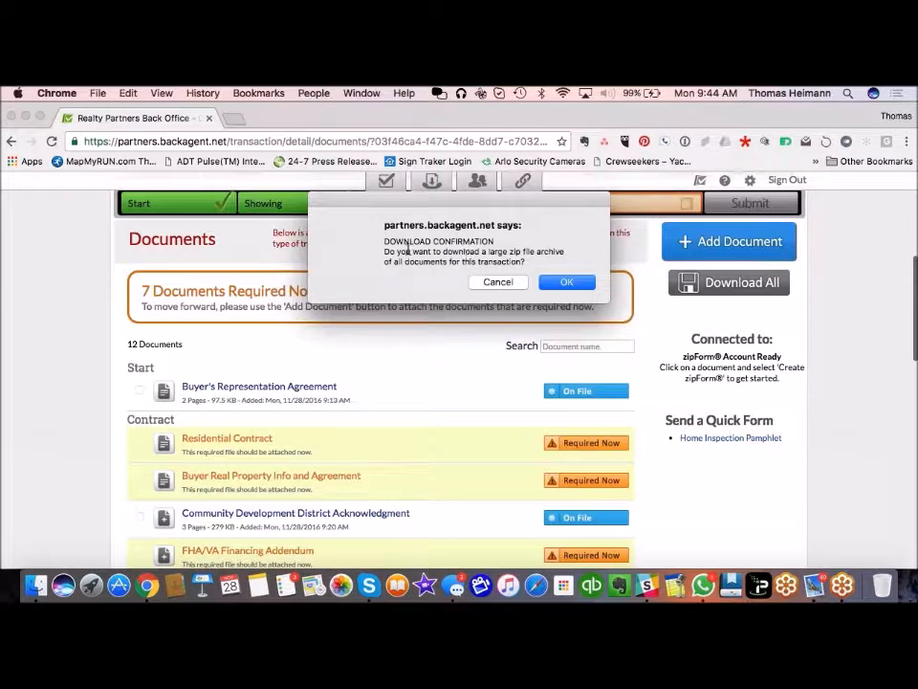
left_click(576, 284)
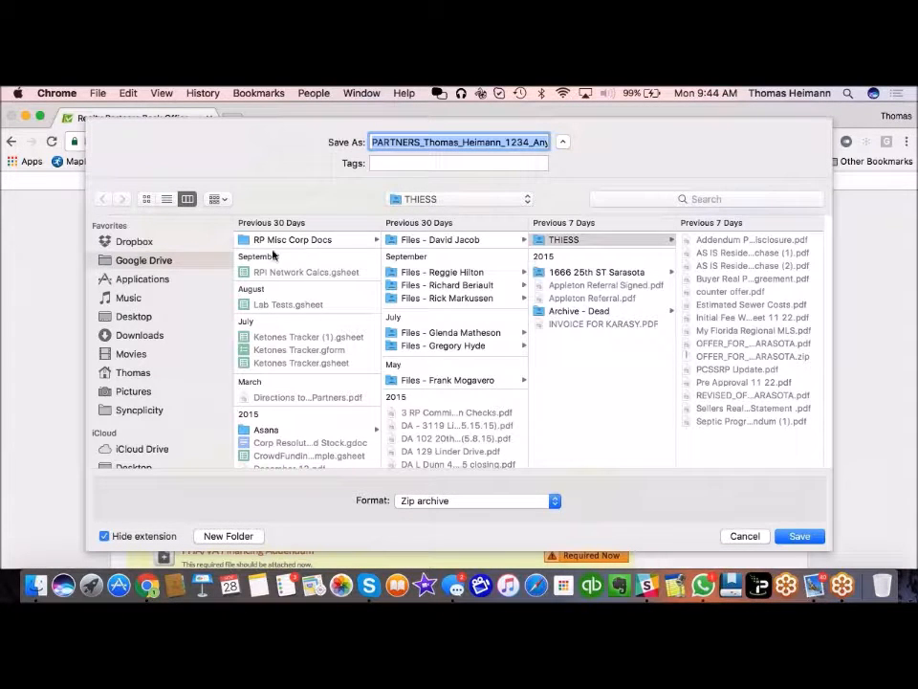
left_click(132, 316)
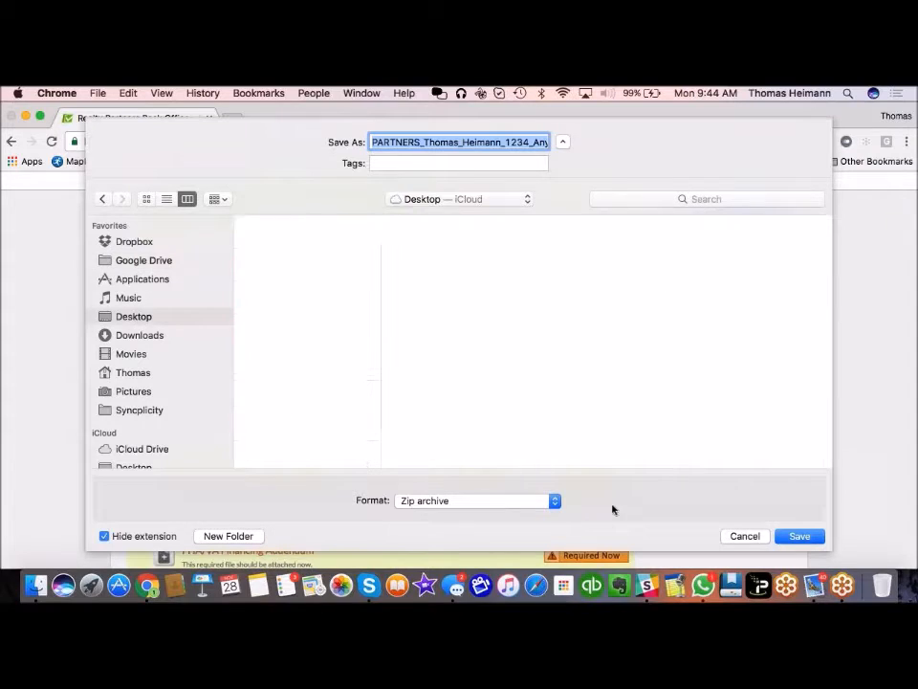
left_click(801, 536)
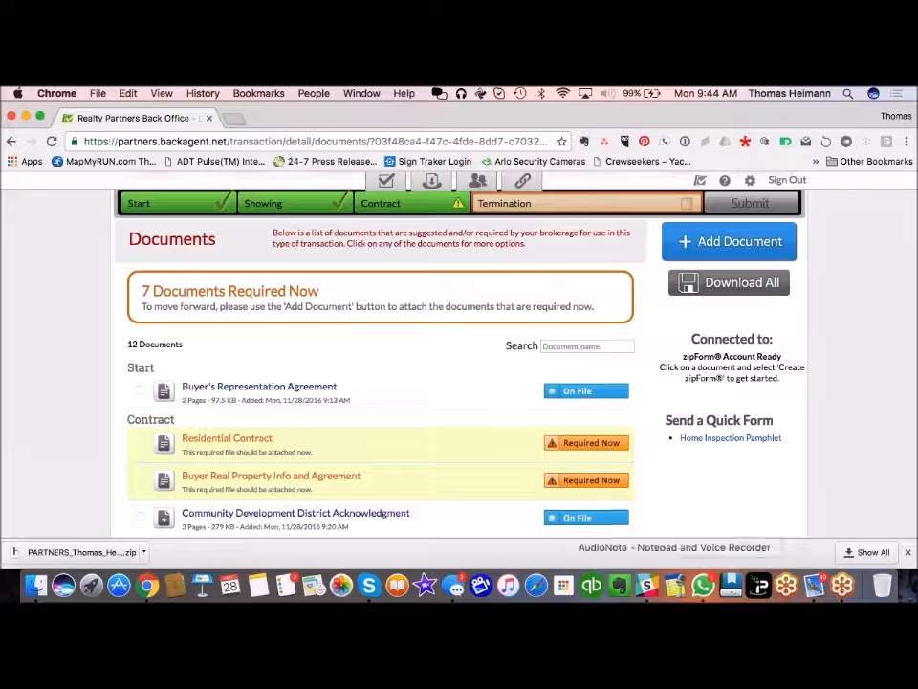
Step: Open the downloaded zip, discard the unsent Mail message without a draft, and clear windows to the desktop
left_click(49, 557)
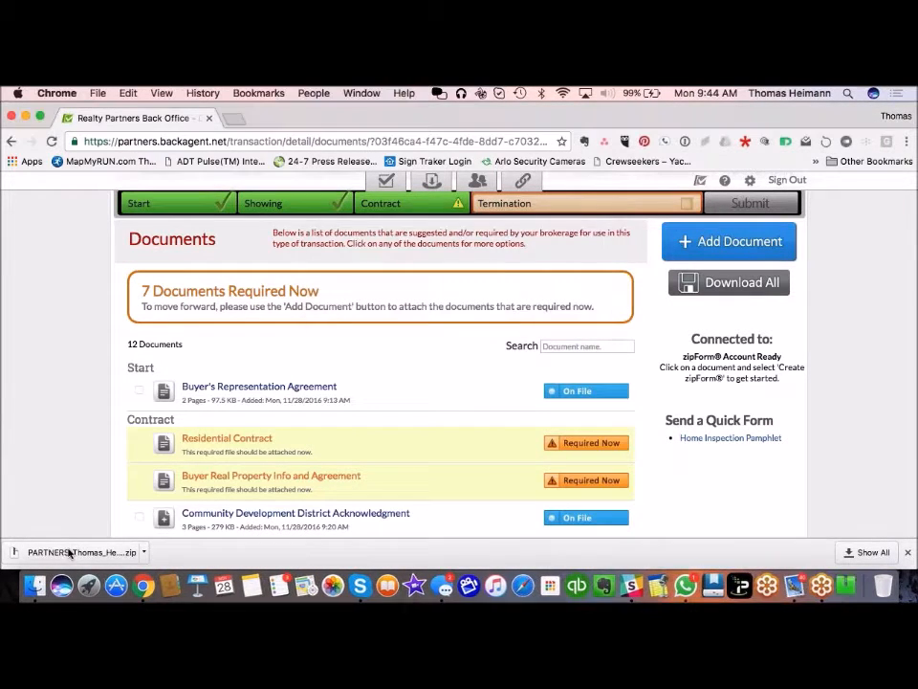
left_click(26, 116)
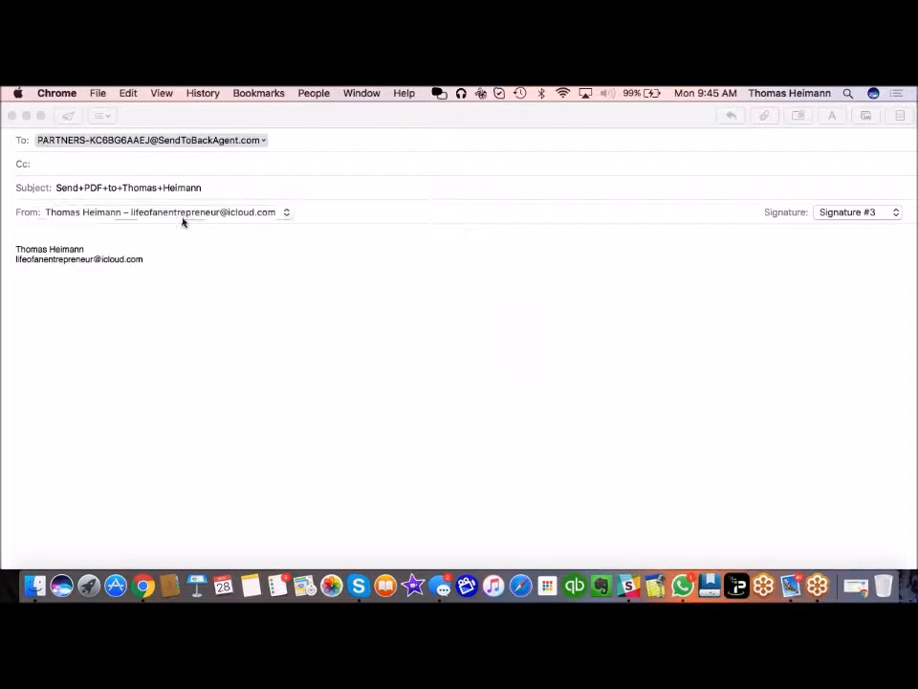
left_click(11, 116)
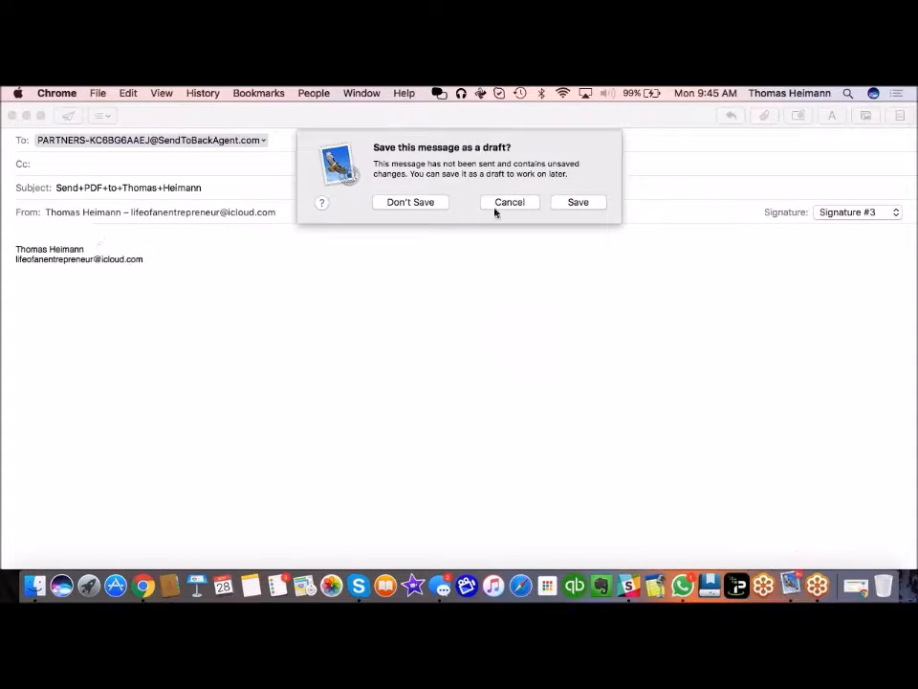
left_click(444, 202)
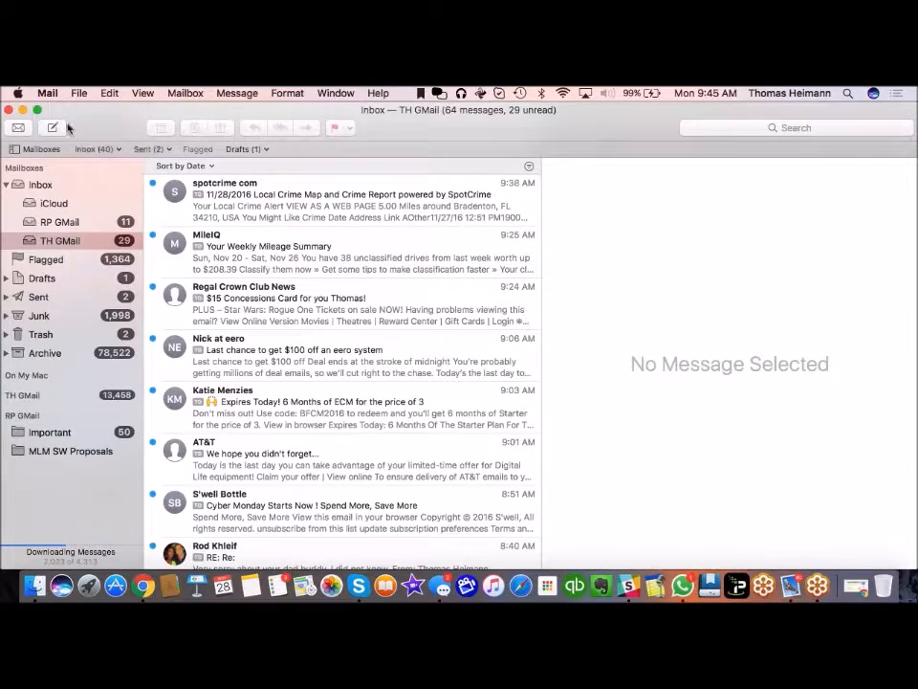
left_click(23, 110)
left_click(115, 384)
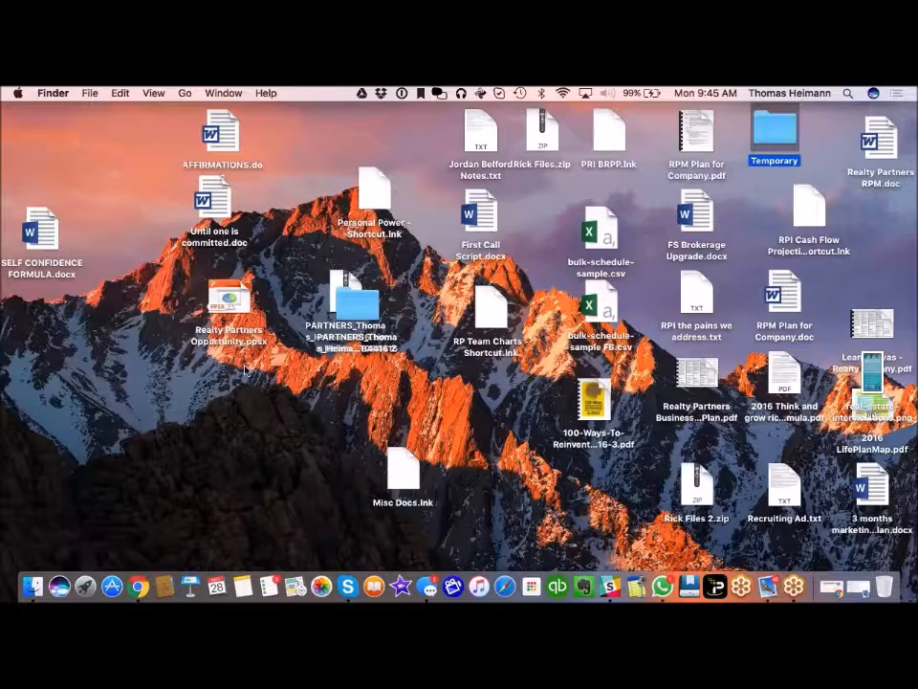
Step: Move the PARTNERS folder to an open desktop spot, review its five PDFs, then return to Chrome
left_click(373, 310)
left_click_drag(373, 311, 288, 402)
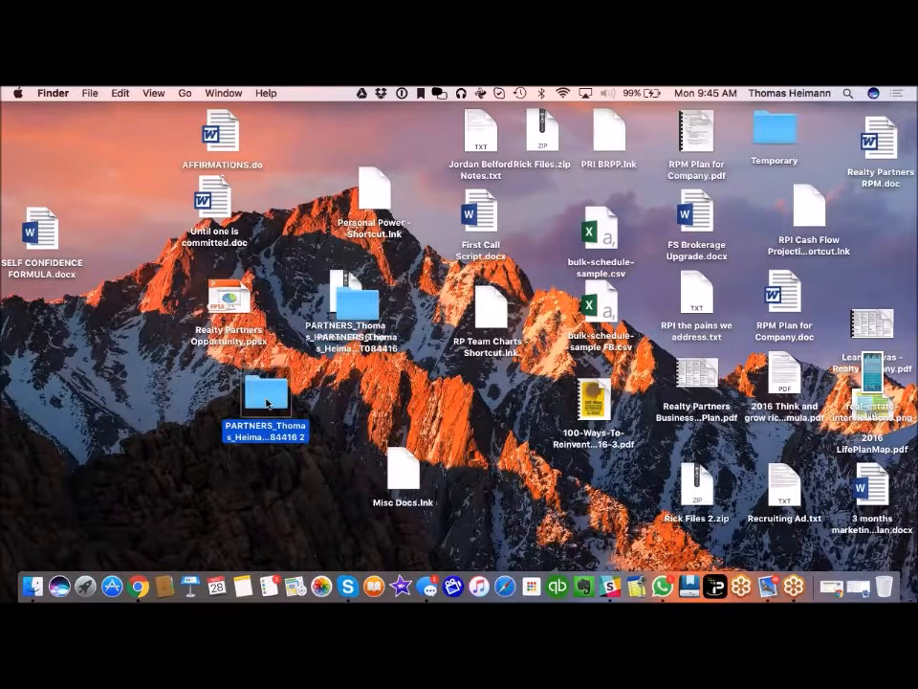
double_click(267, 397)
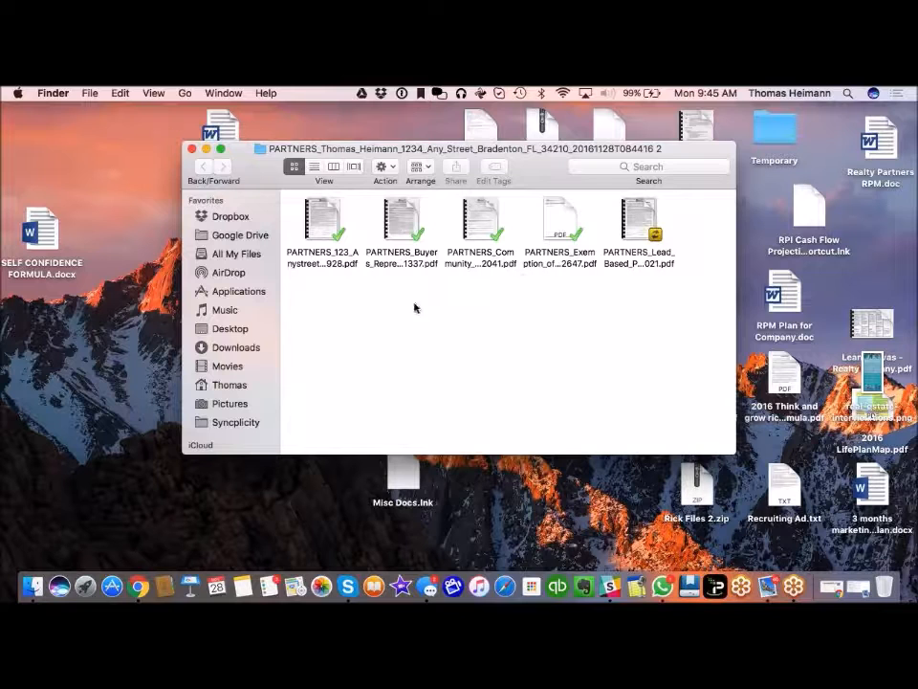
left_click(191, 149)
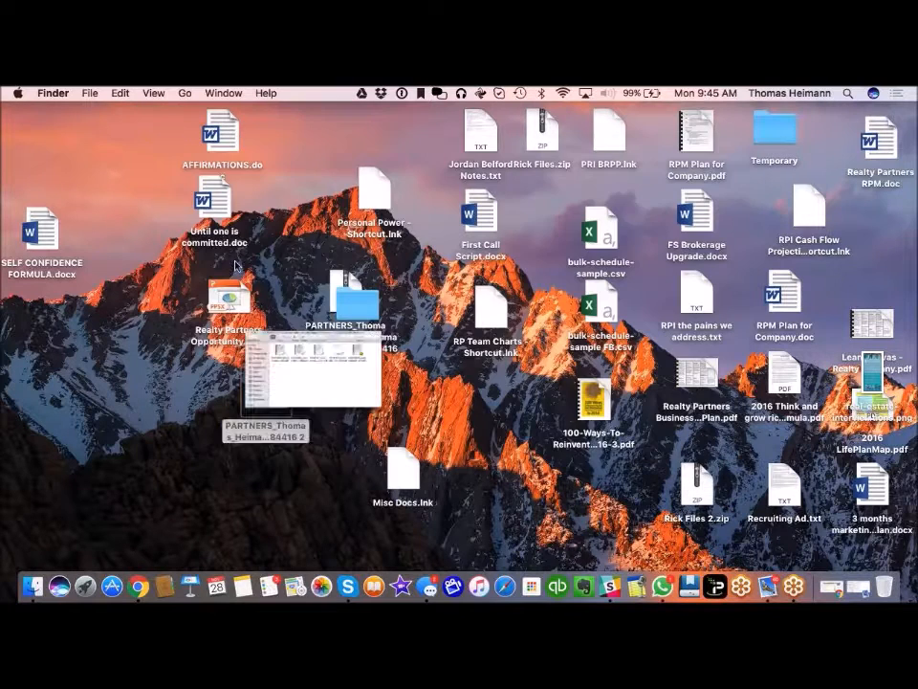
left_click(139, 586)
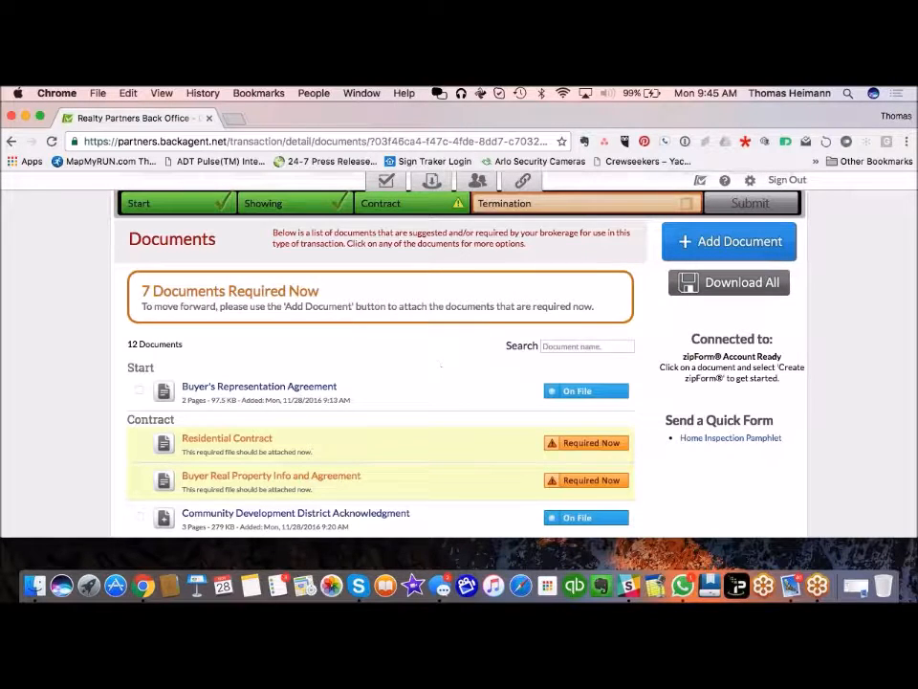
scroll(95, 431, "up", 3)
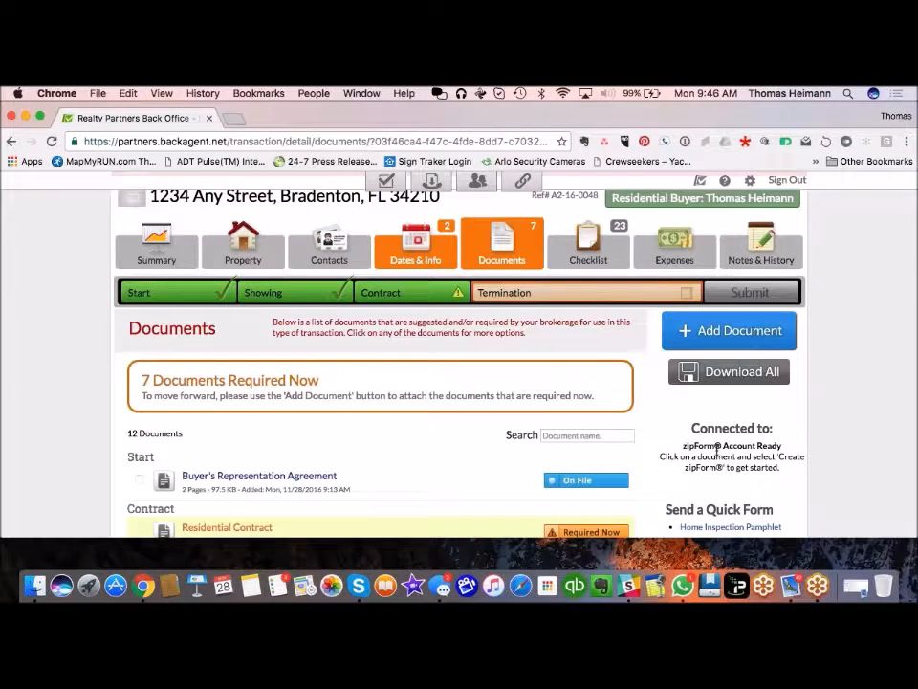
scroll(422, 458, "down", 2)
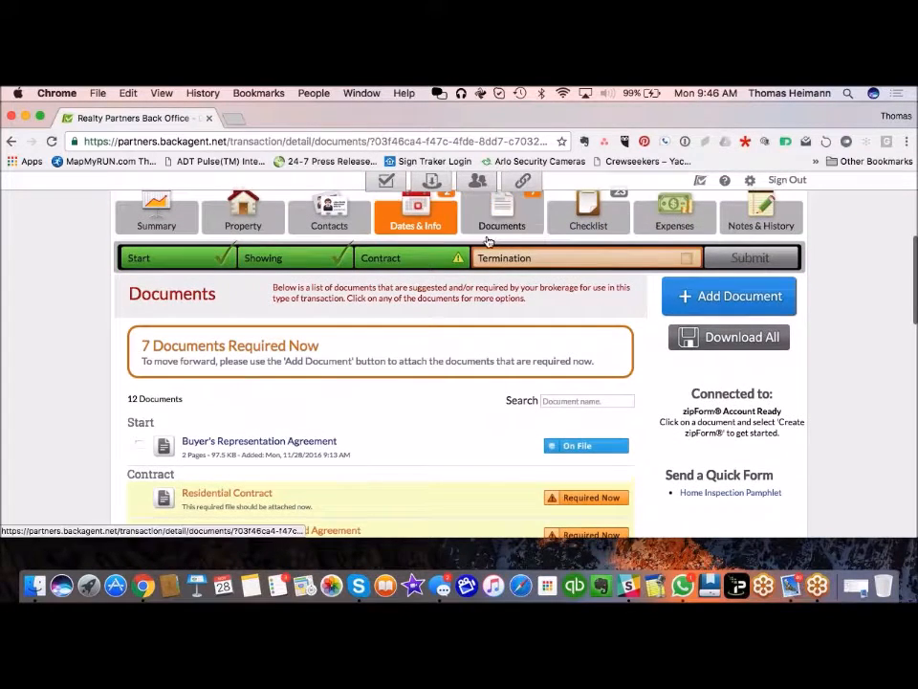
scroll(459, 363, "up", 1)
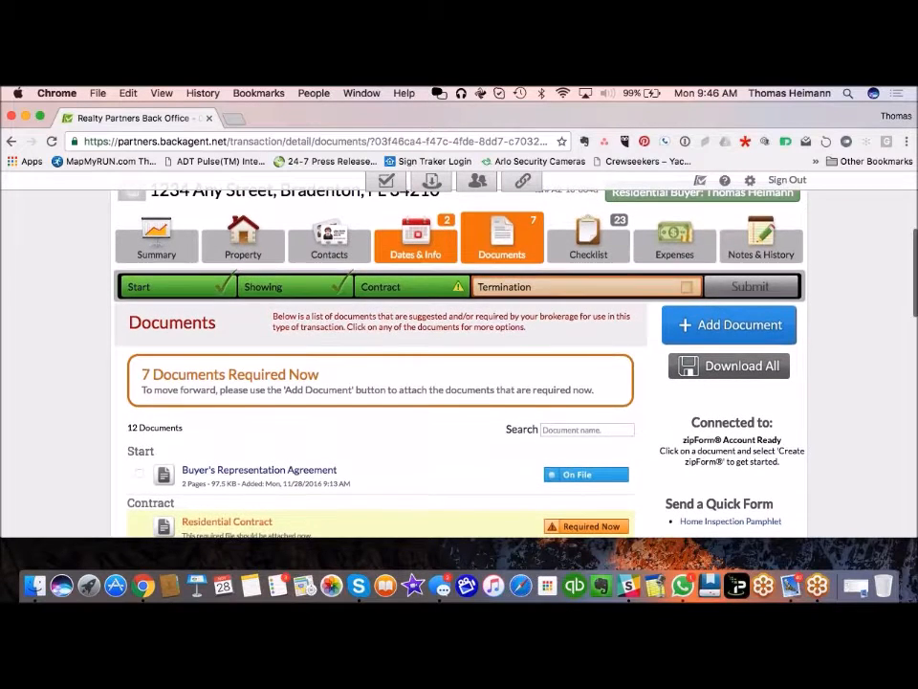
Step: Show the transaction's Contacts and start an email to the Seller from its card
left_click(327, 248)
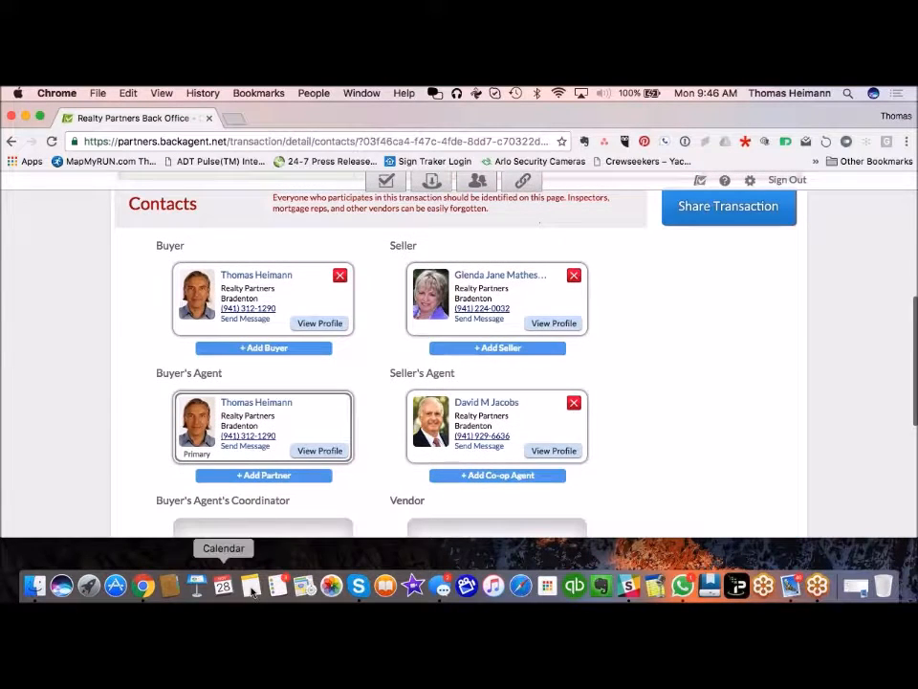
scroll(111, 475, "down", 2)
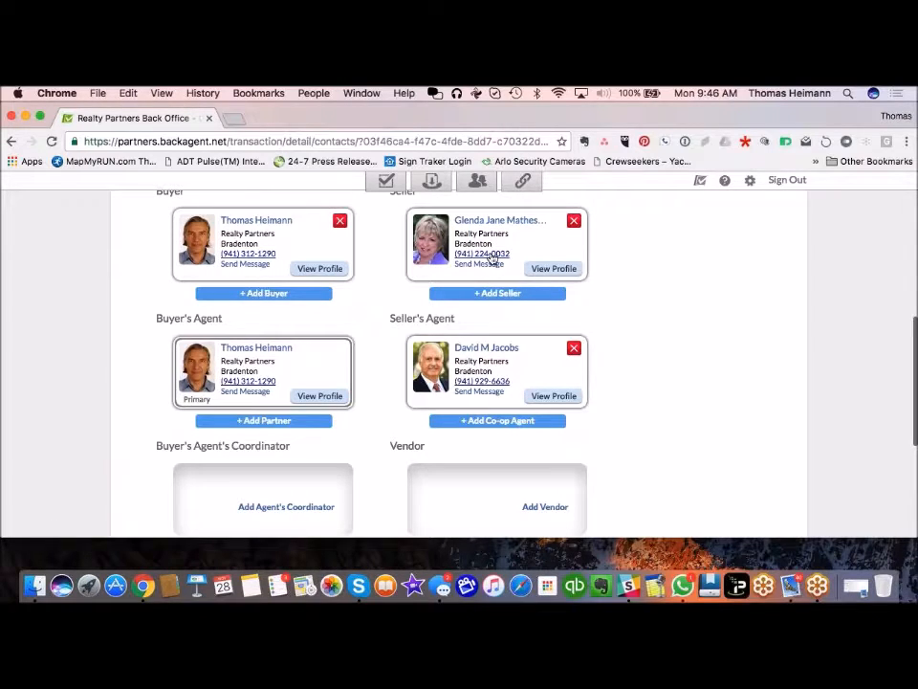
left_click(484, 263)
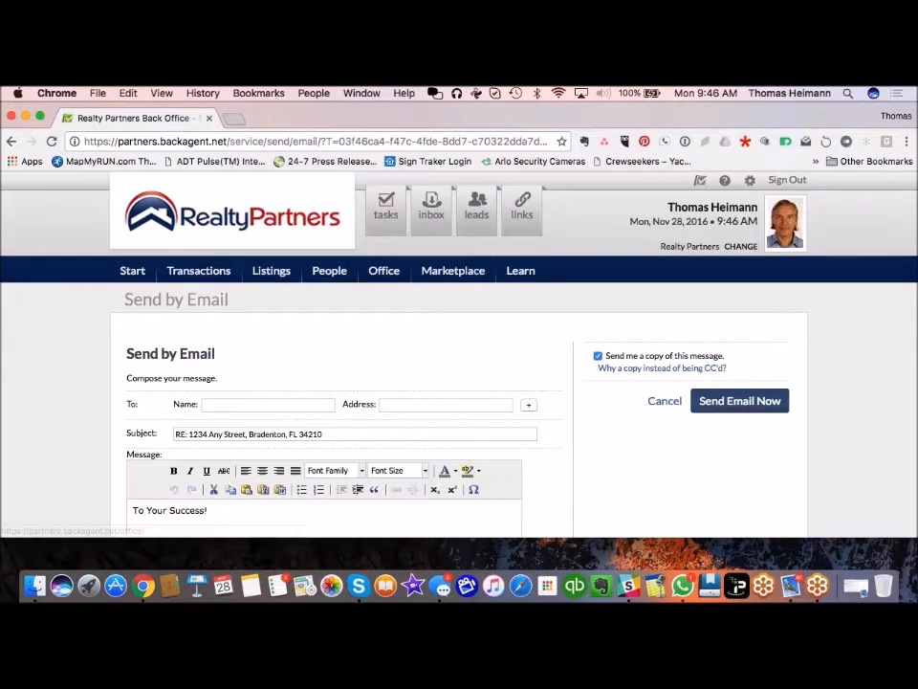
left_click(262, 405)
type("gle")
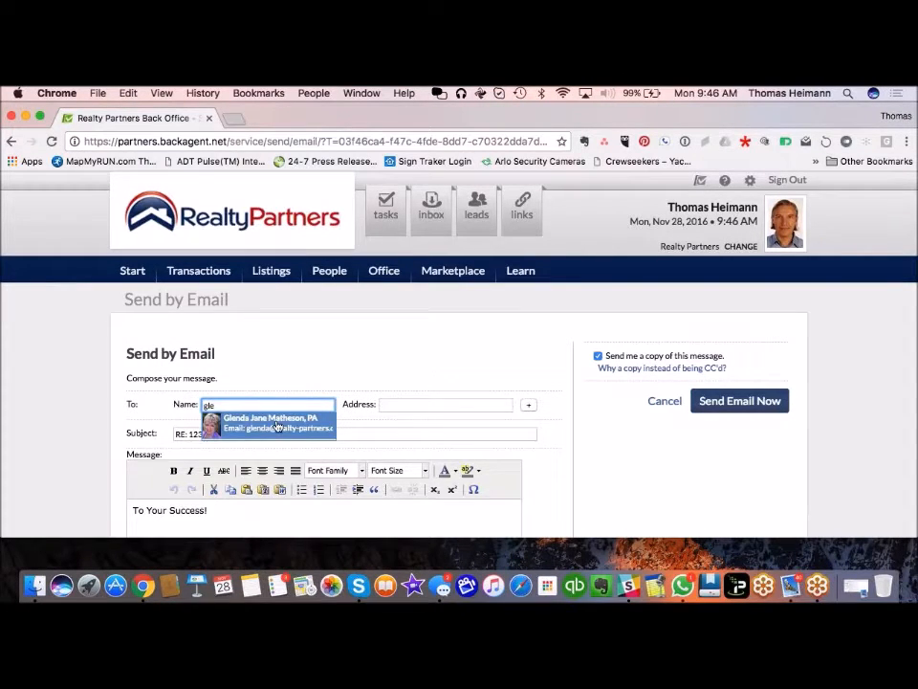
left_click(278, 425)
left_click(95, 443)
scroll(95, 443, "down", 3)
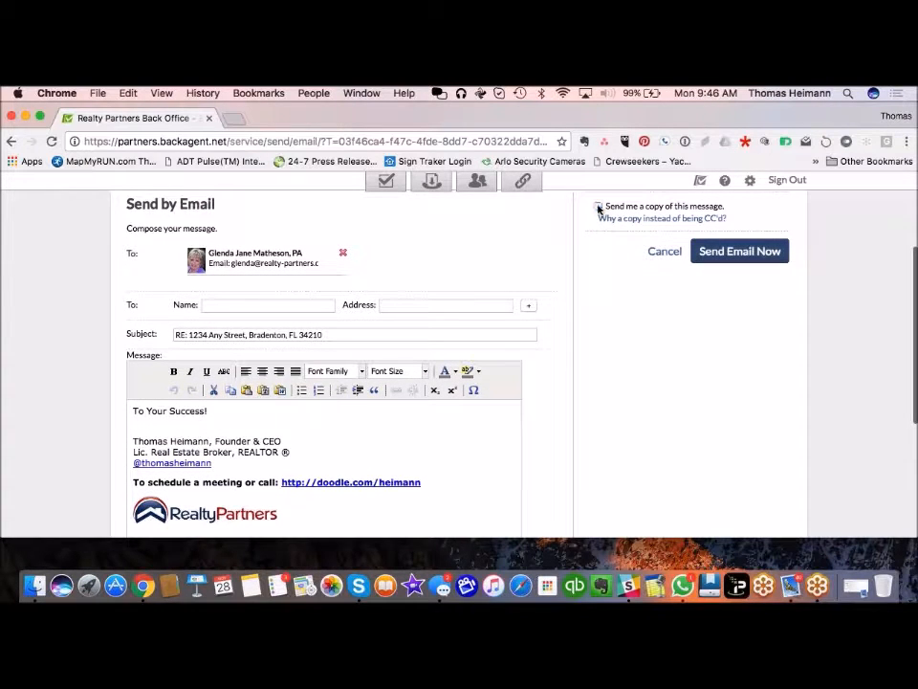
scroll(504, 500, "down", 10)
scroll(504, 501, "down", 6)
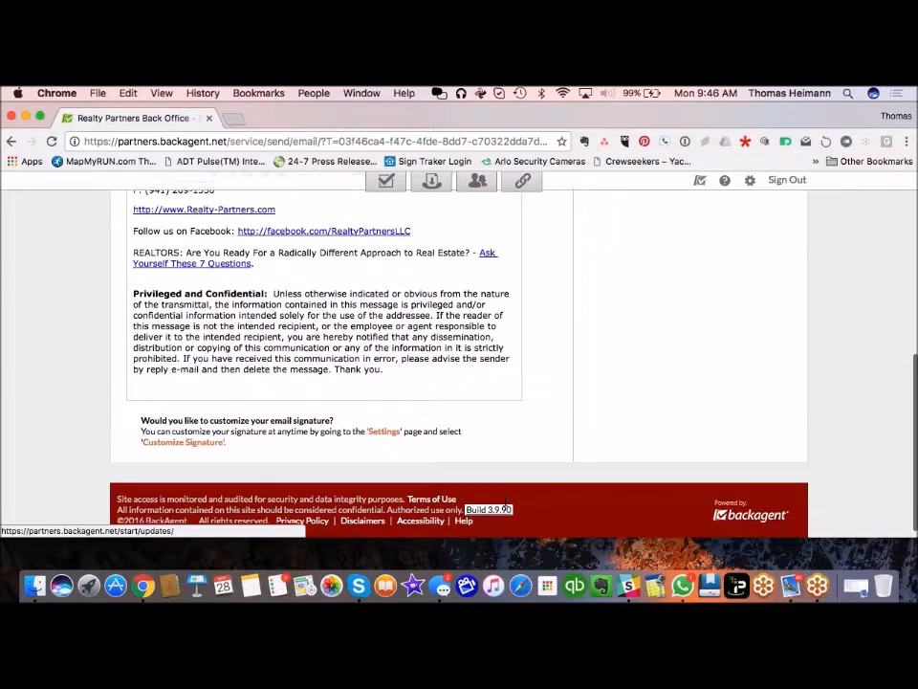
scroll(505, 501, "up", 15)
scroll(505, 500, "up", 5)
scroll(505, 500, "down", 5)
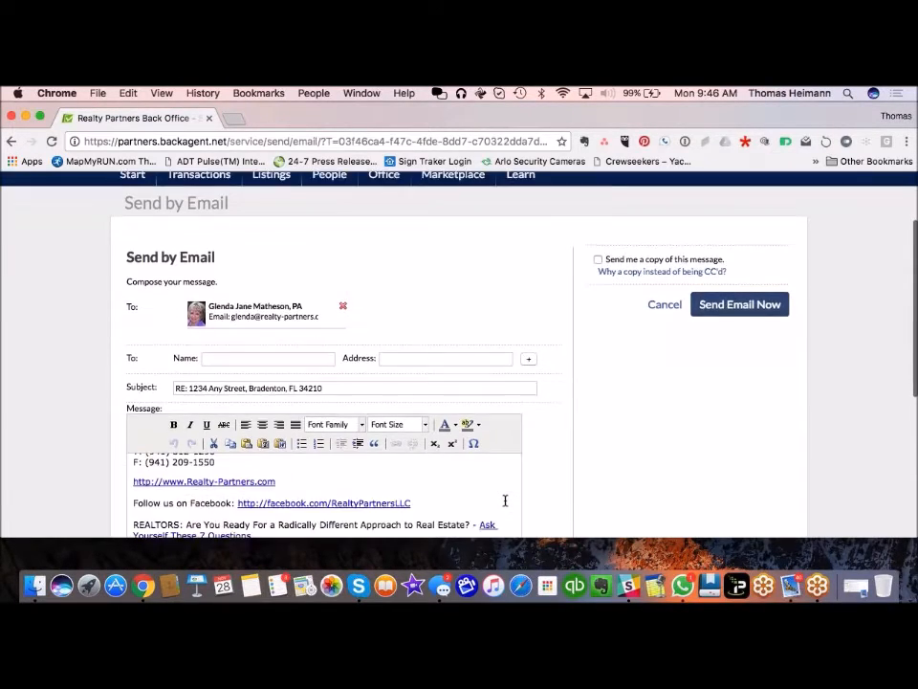
scroll(505, 500, "down", 3)
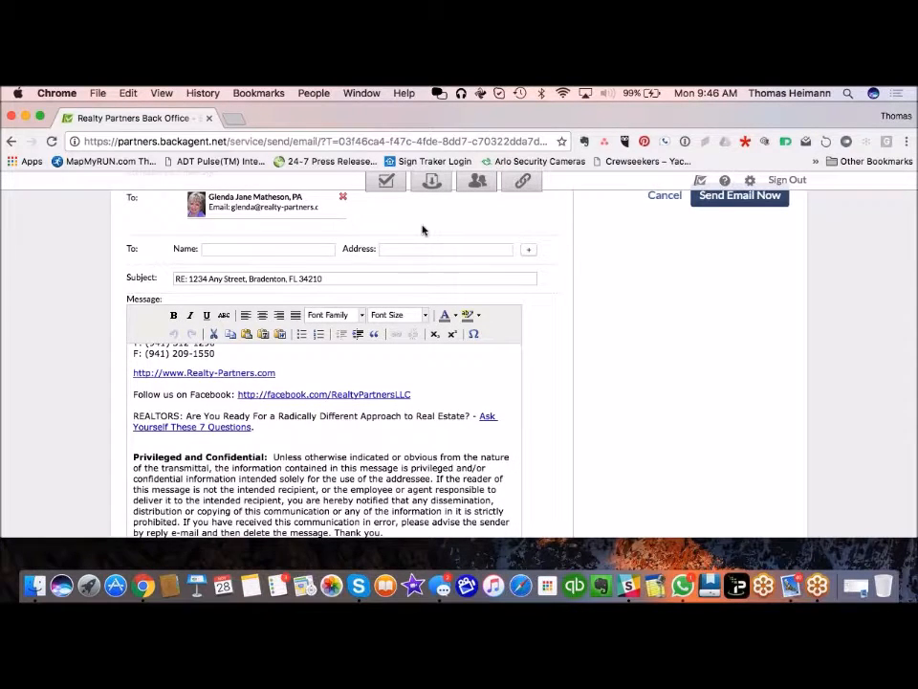
scroll(422, 230, "up", 3)
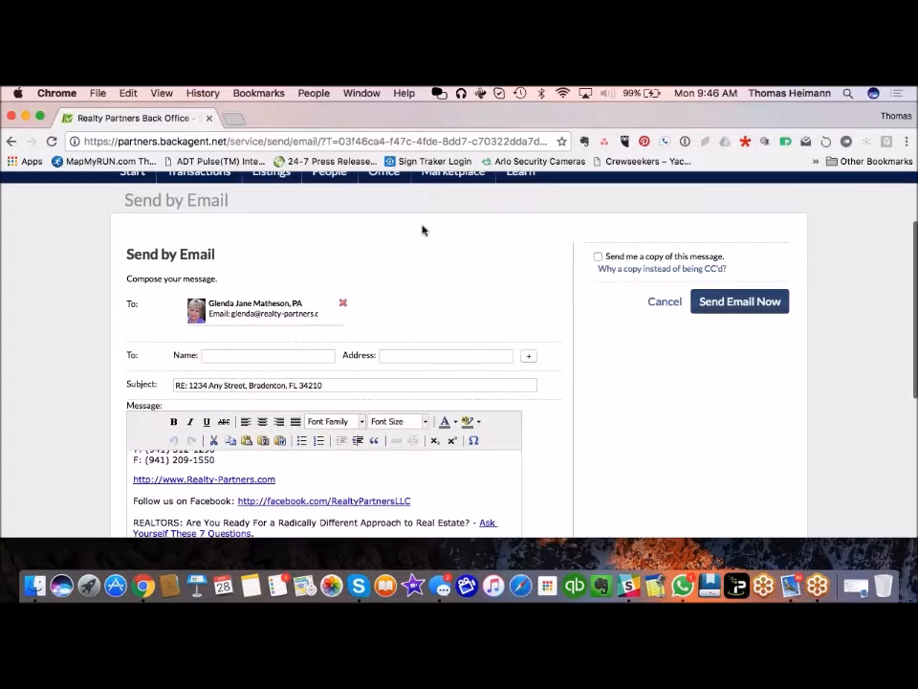
Step: Cancel the unsent email and go to the transaction's Documents list
left_click(661, 304)
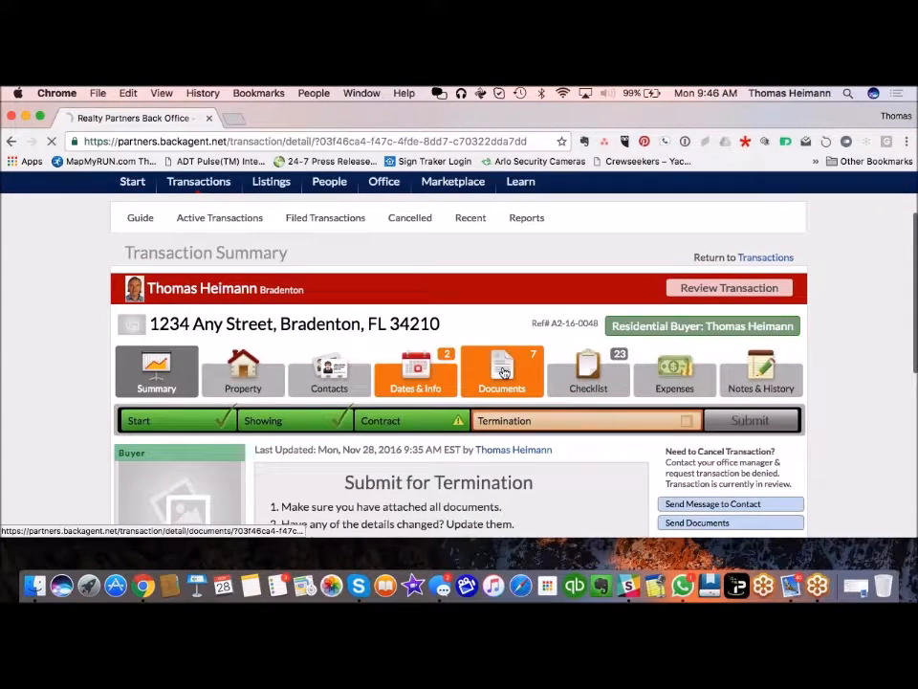
left_click(502, 459)
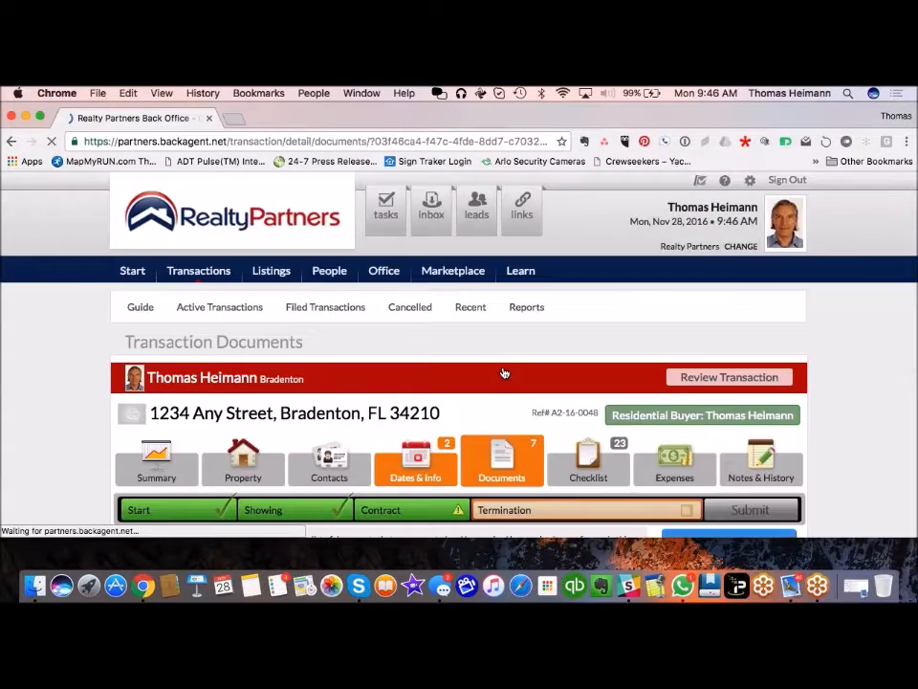
scroll(504, 373, "down", 5)
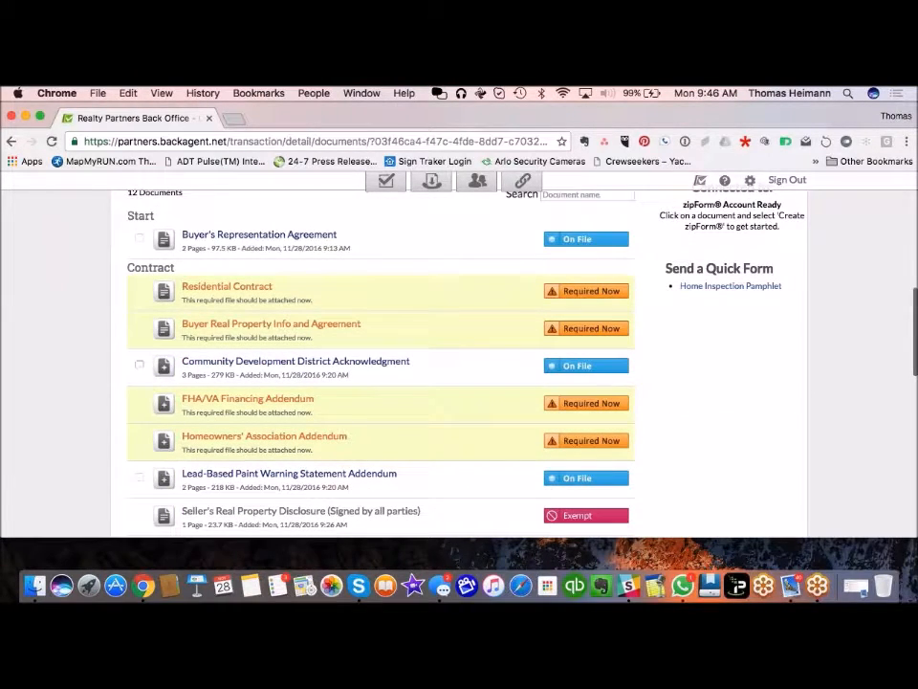
Step: Select the Buyer's Representation, Community Development, Lead-Based Paint and First Offer documents for Send & Share
left_click(138, 238)
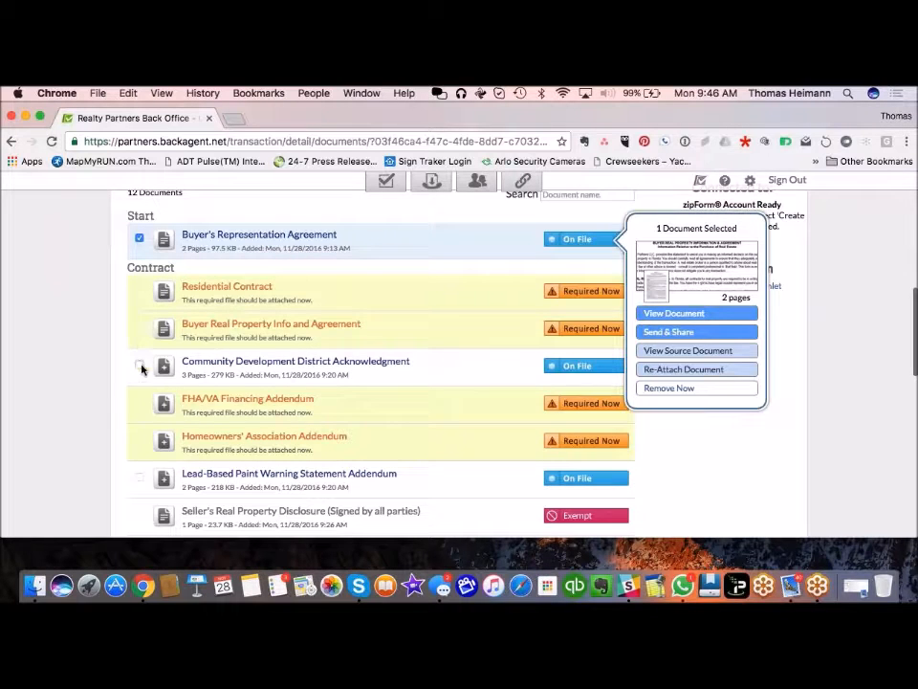
left_click(139, 365)
scroll(173, 308, "down", 1)
left_click(139, 405)
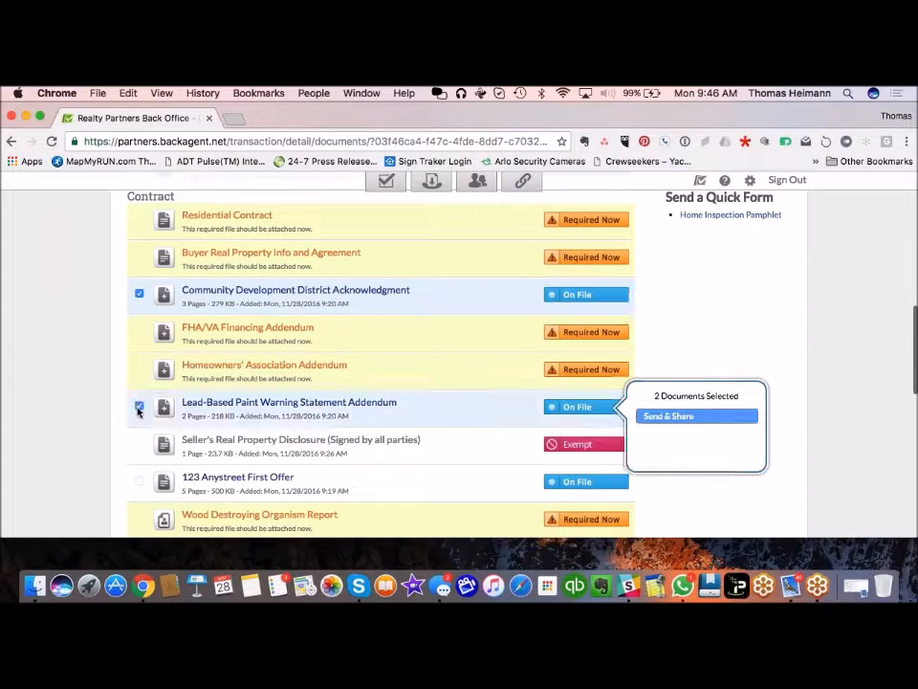
left_click(139, 480)
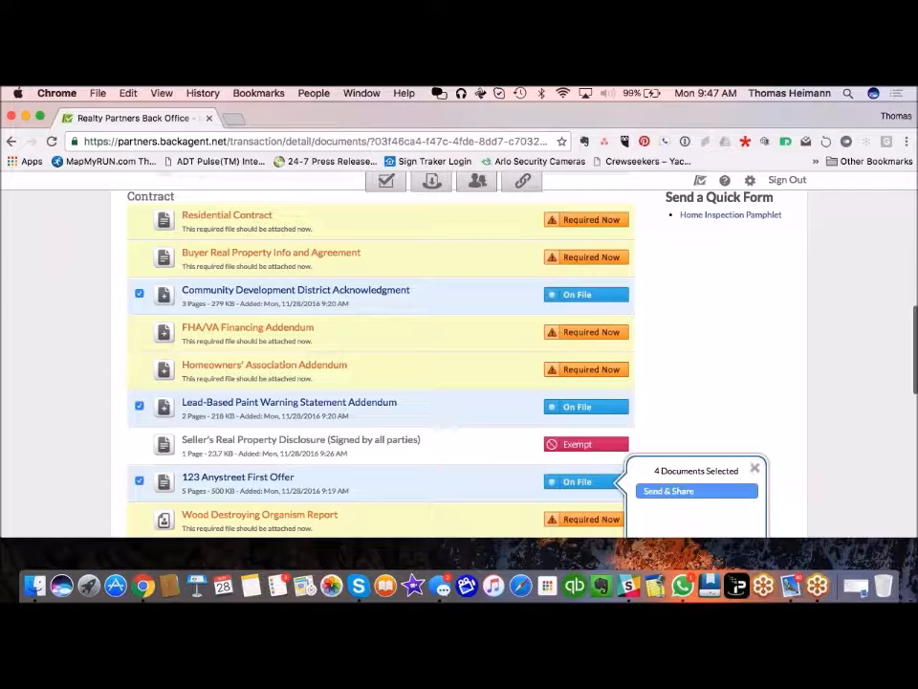
left_click(683, 493)
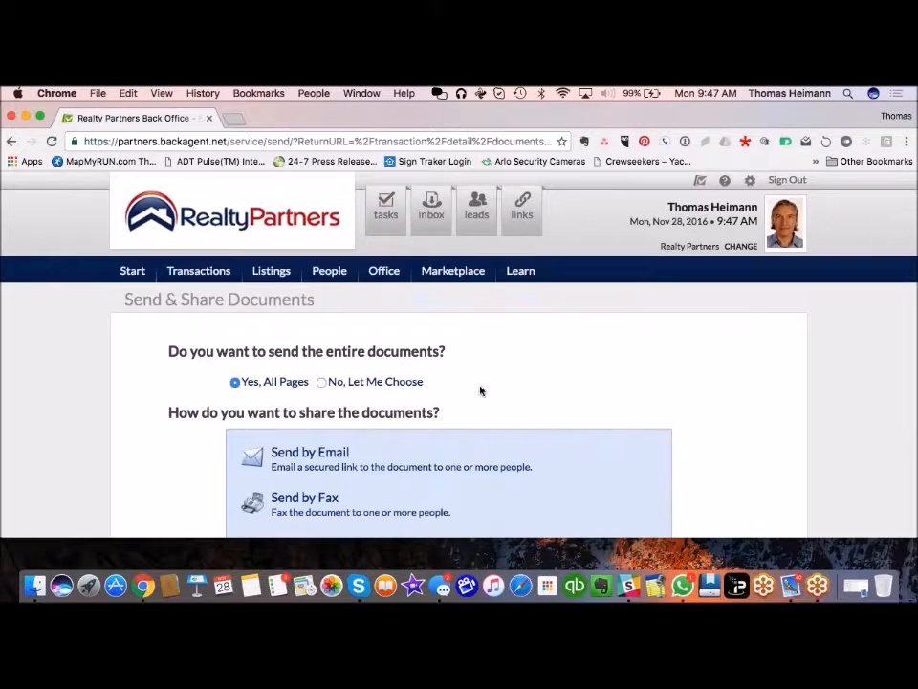
Step: Email secure links for the four documents to the seller's agent, chosen from name suggestions
scroll(590, 377, "down", 2)
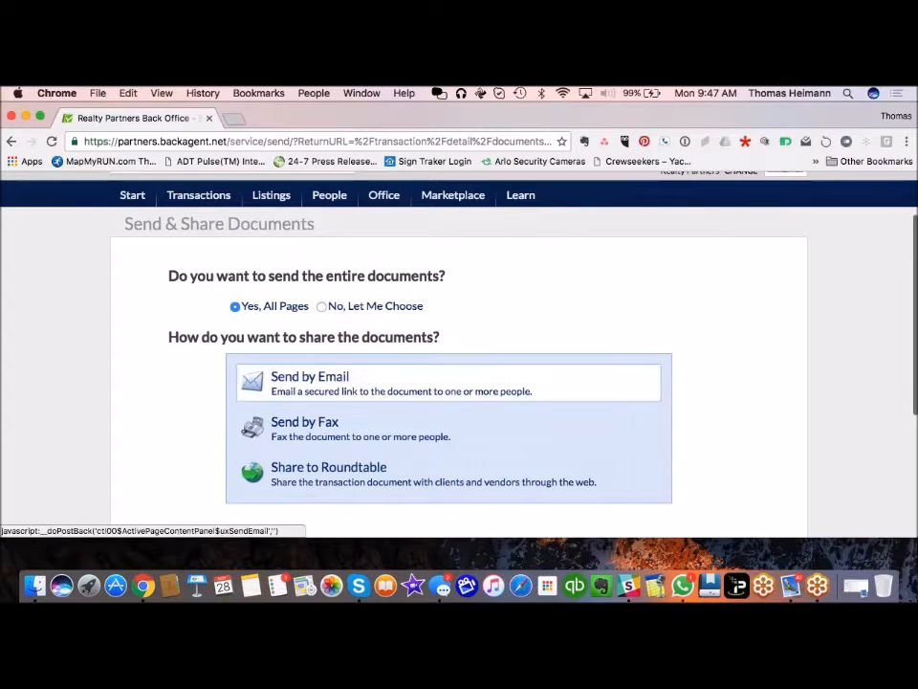
left_click(334, 390)
left_click(279, 404)
type("Da")
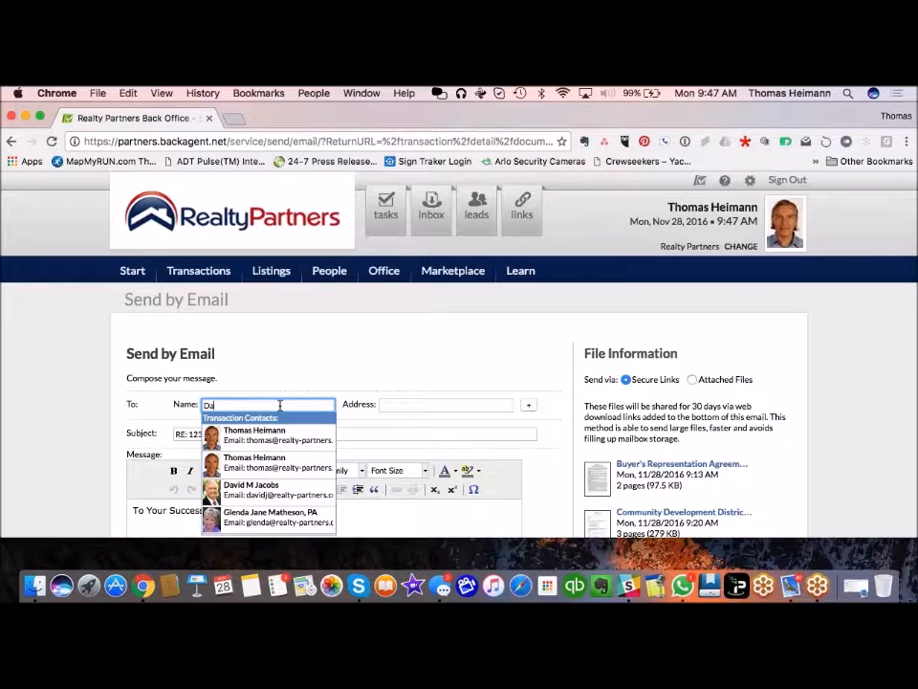
type("vi")
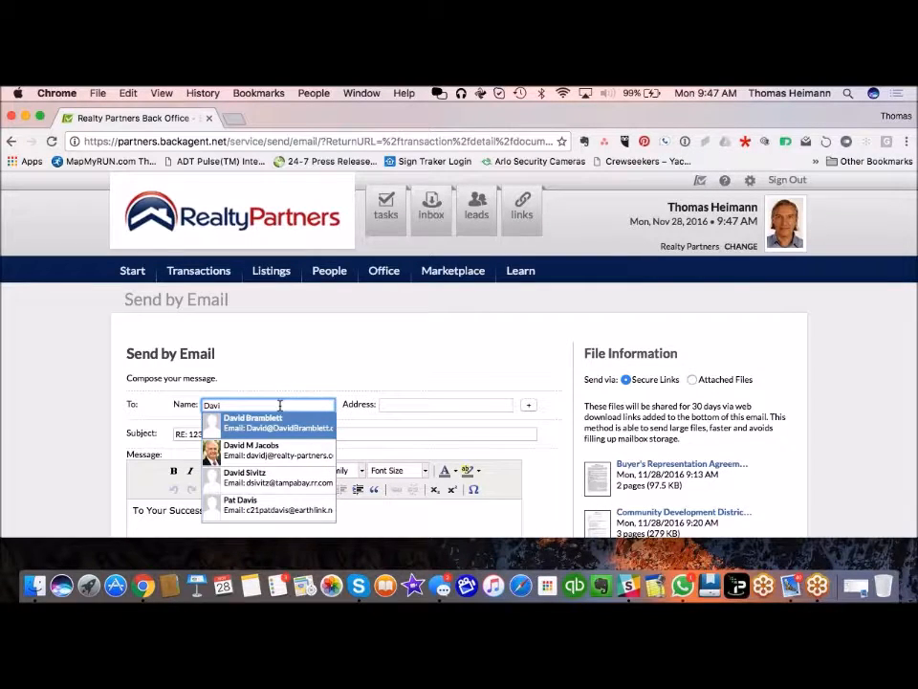
left_click(277, 450)
left_click(73, 463)
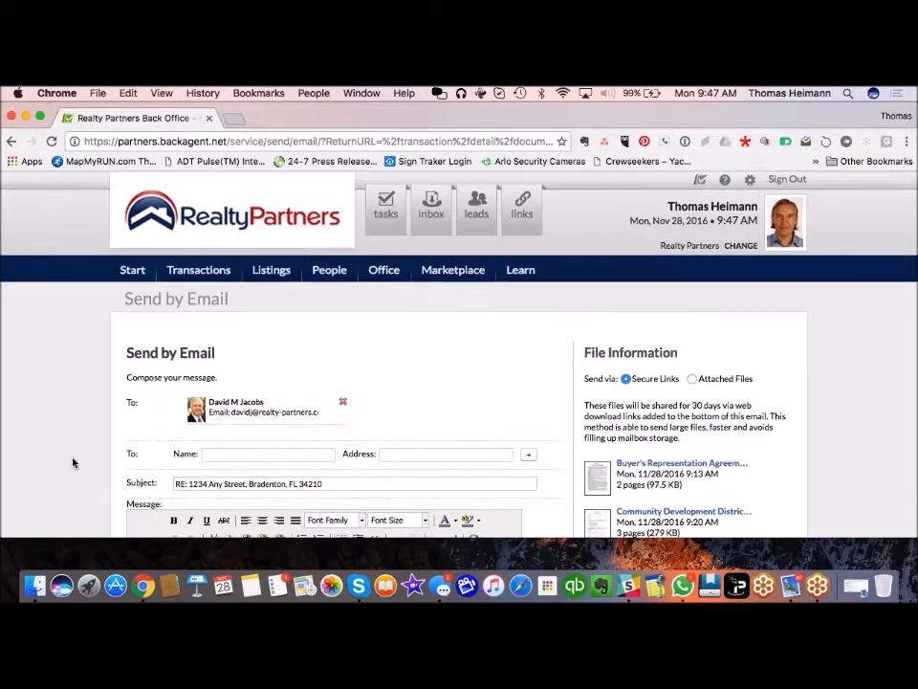
scroll(73, 463, "down", 10)
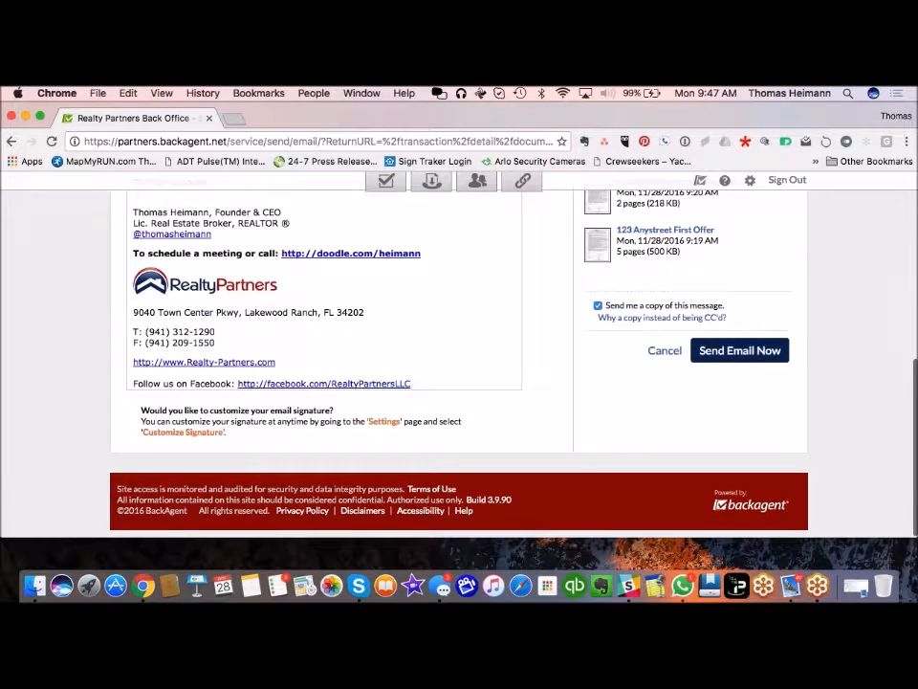
left_click(739, 350)
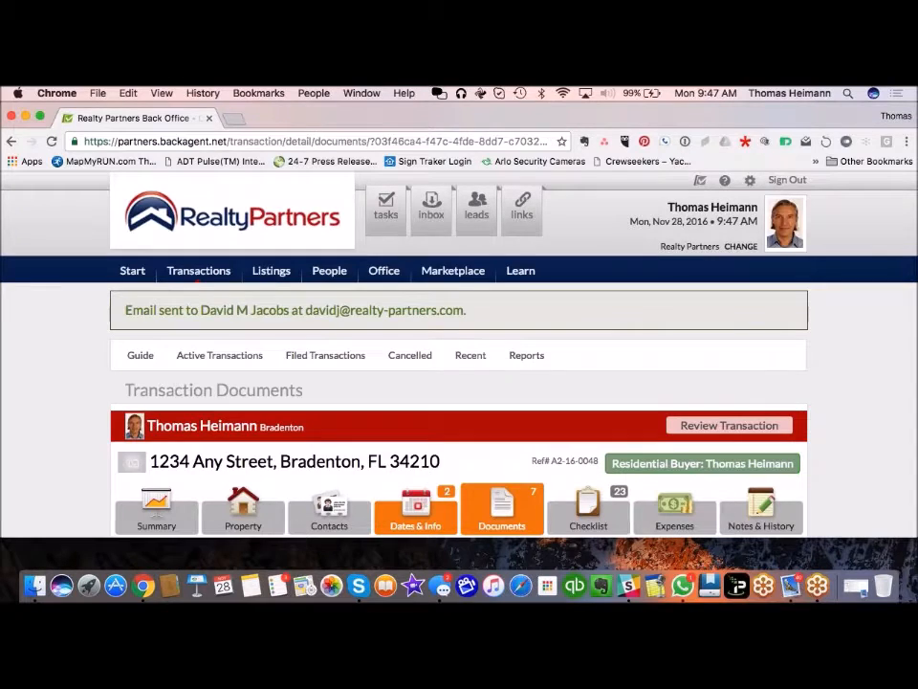
Step: Open the 1234 Any Street Contacts page and scroll through the contact cards
scroll(580, 372, "down", 4)
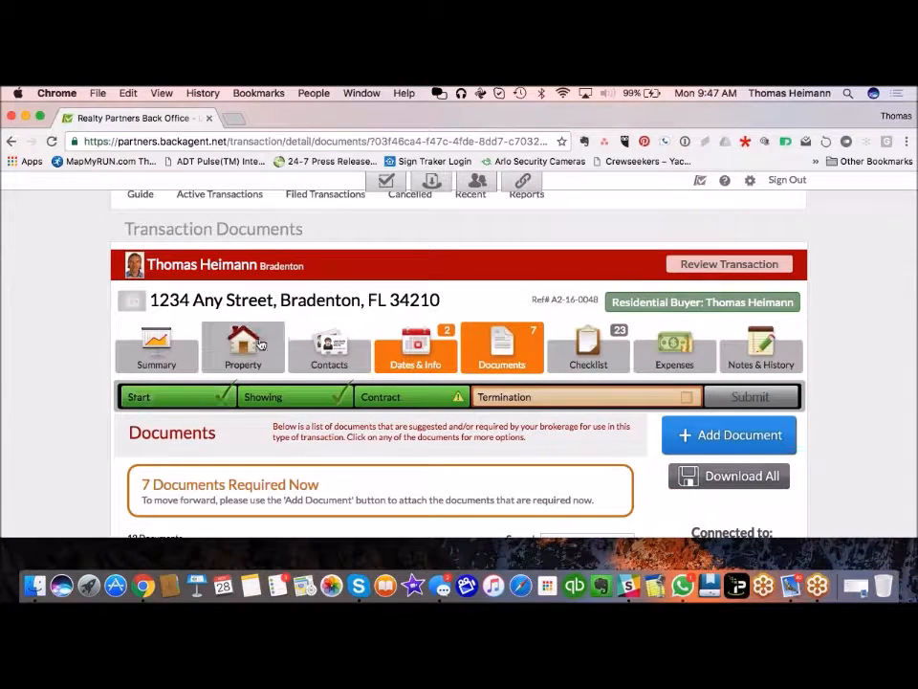
left_click(330, 355)
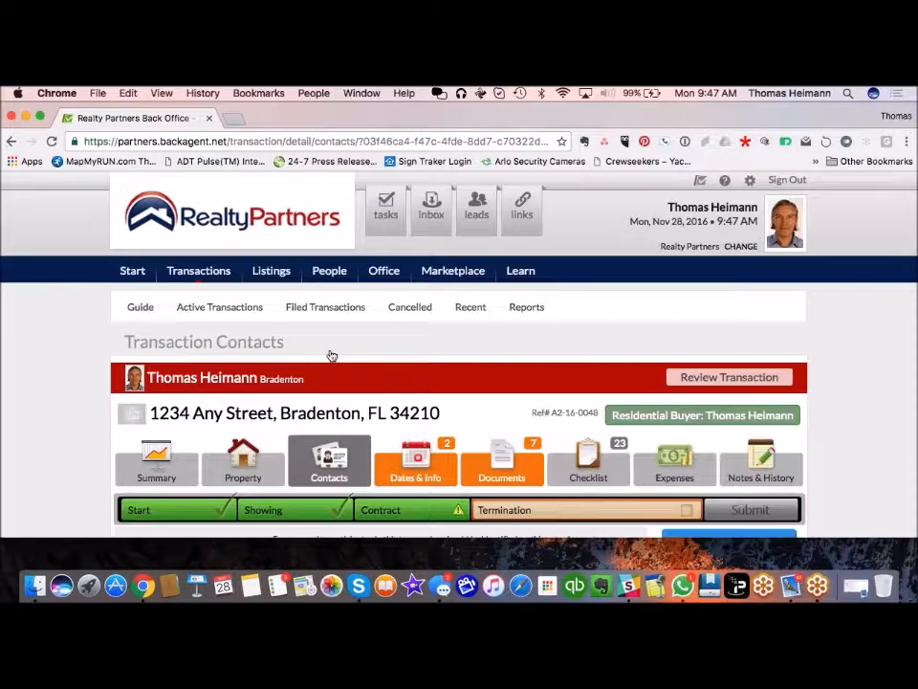
scroll(331, 355, "down", 5)
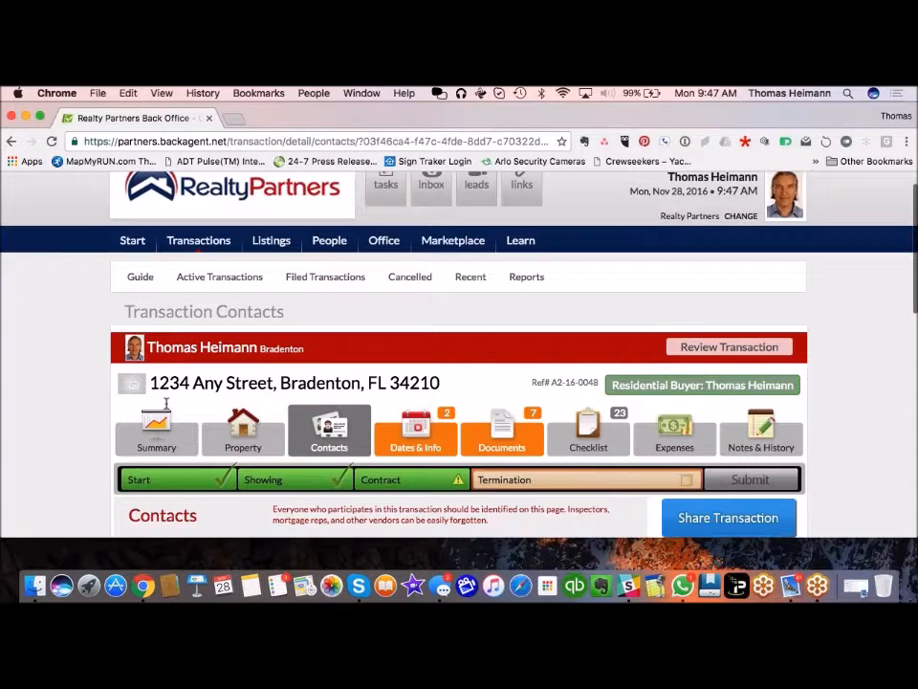
scroll(397, 337, "down", 3)
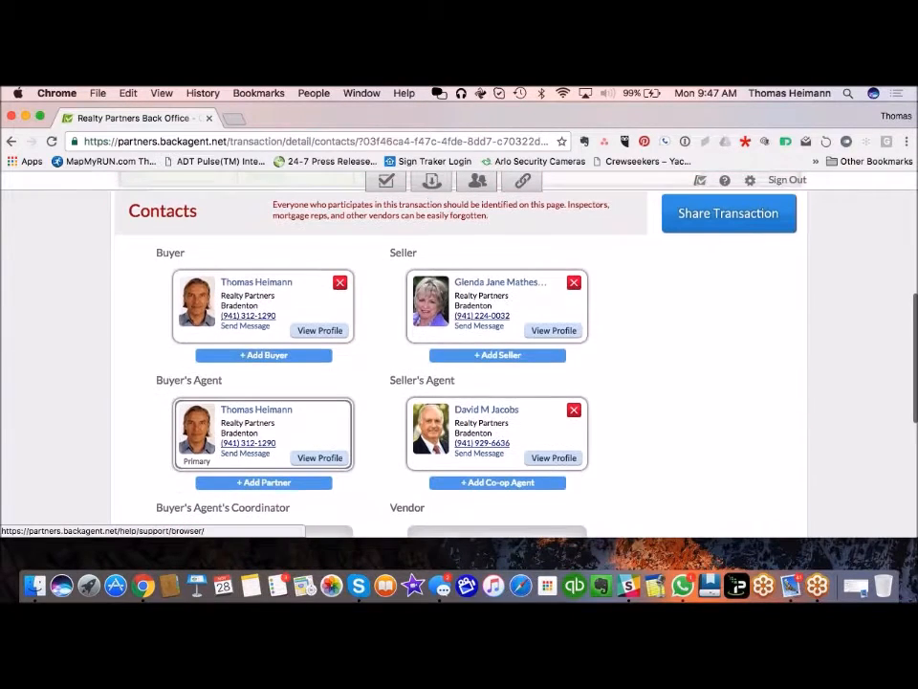
scroll(507, 353, "down", 1)
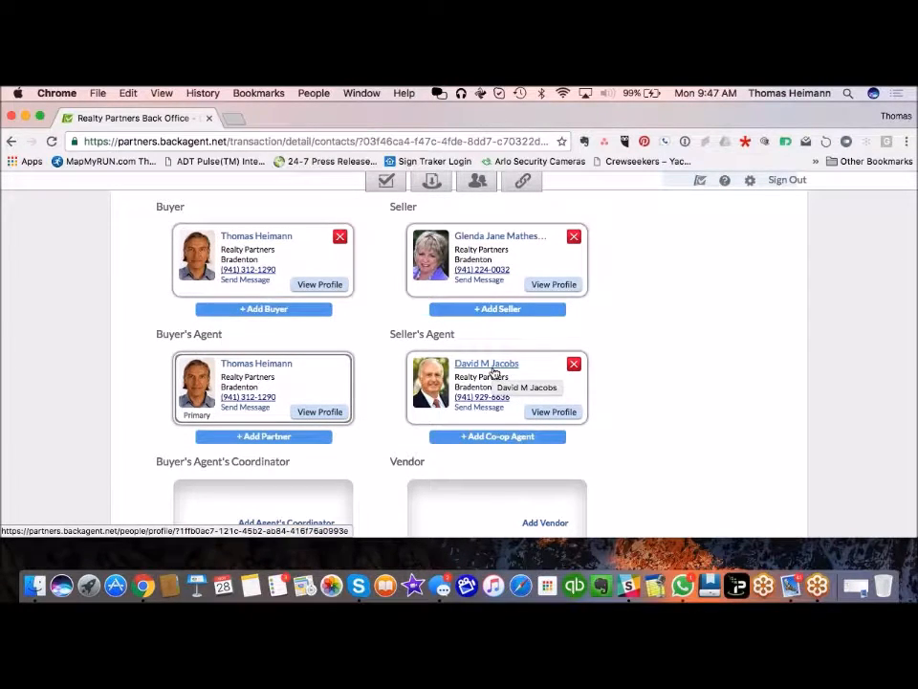
Step: View the seller's agent's profile, then go back to the transaction's contacts list
left_click(490, 364)
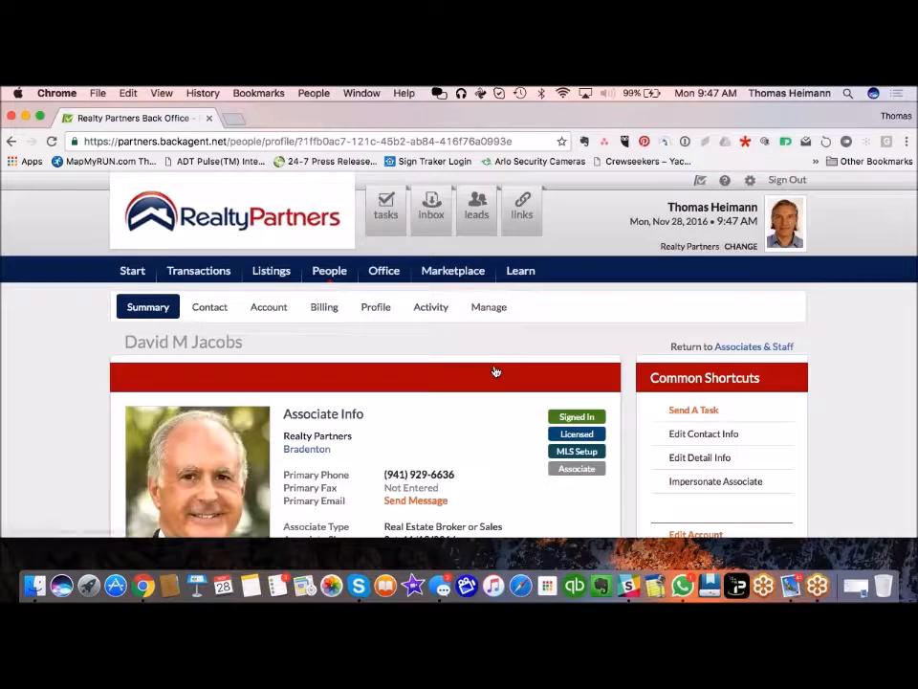
scroll(466, 398, "down", 5)
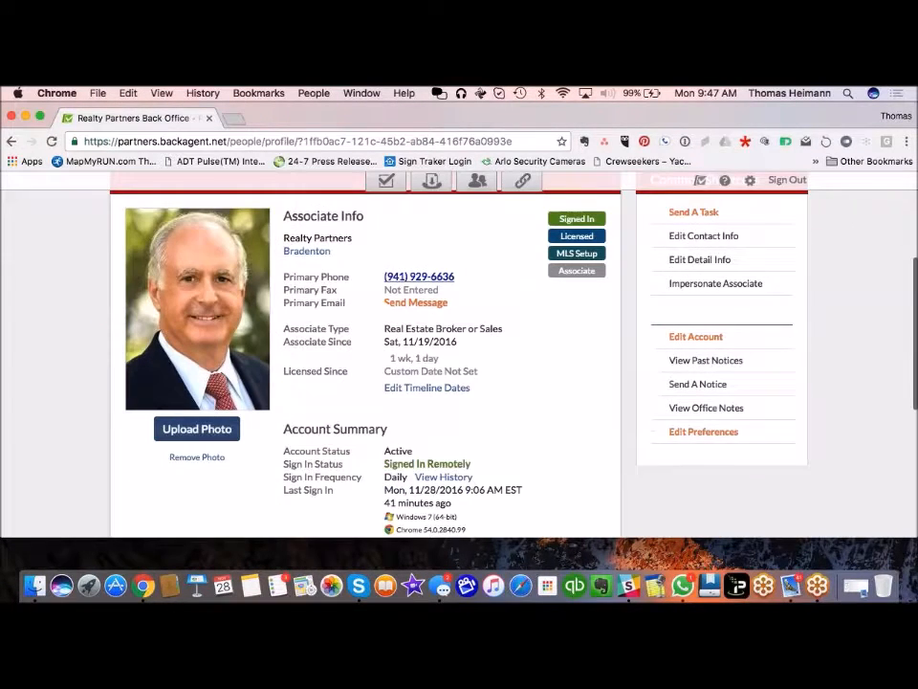
scroll(467, 397, "down", 4)
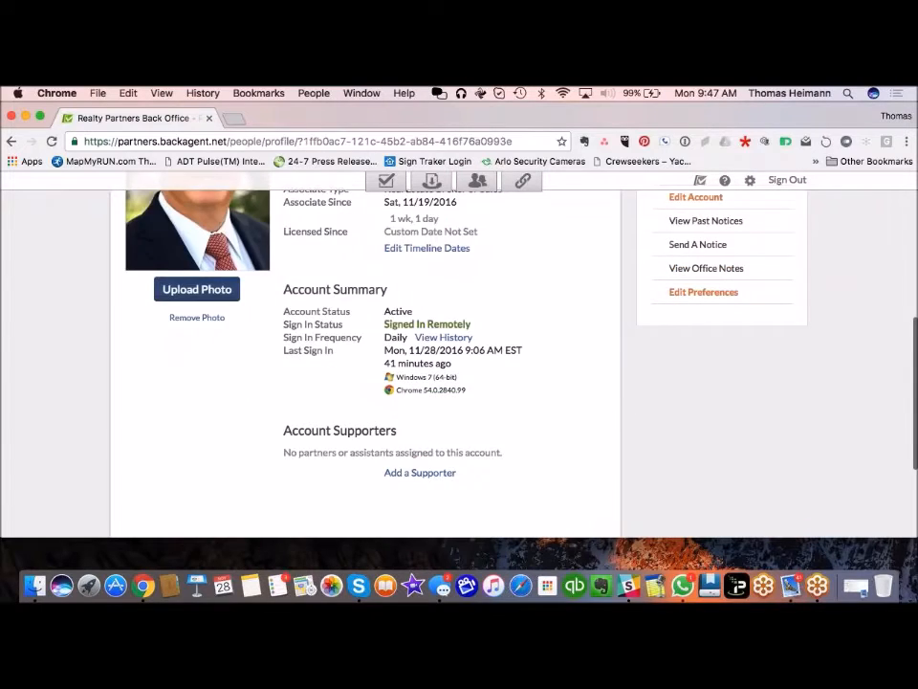
scroll(467, 398, "up", 9)
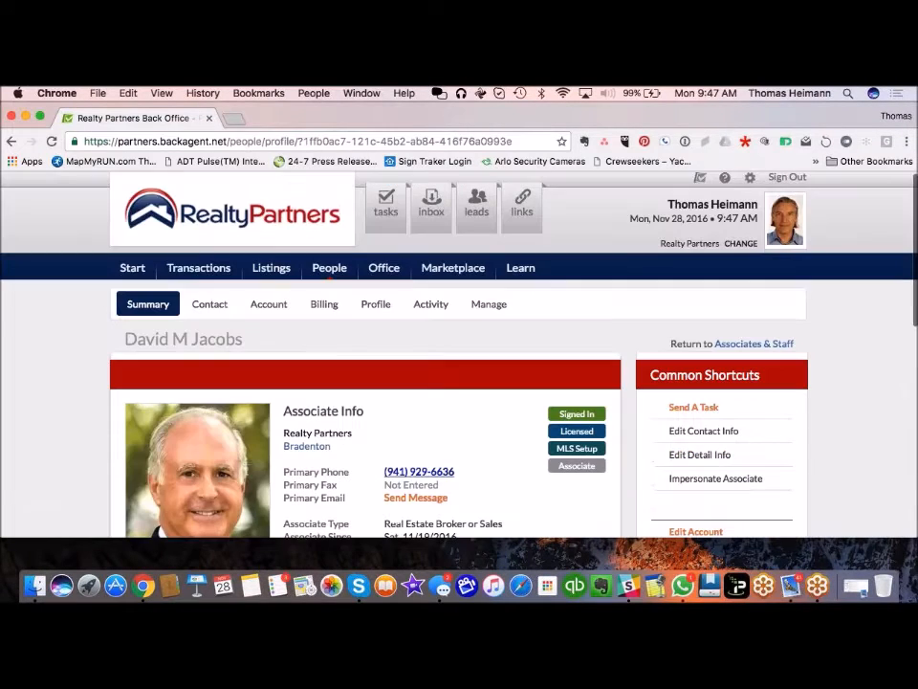
left_click(12, 142)
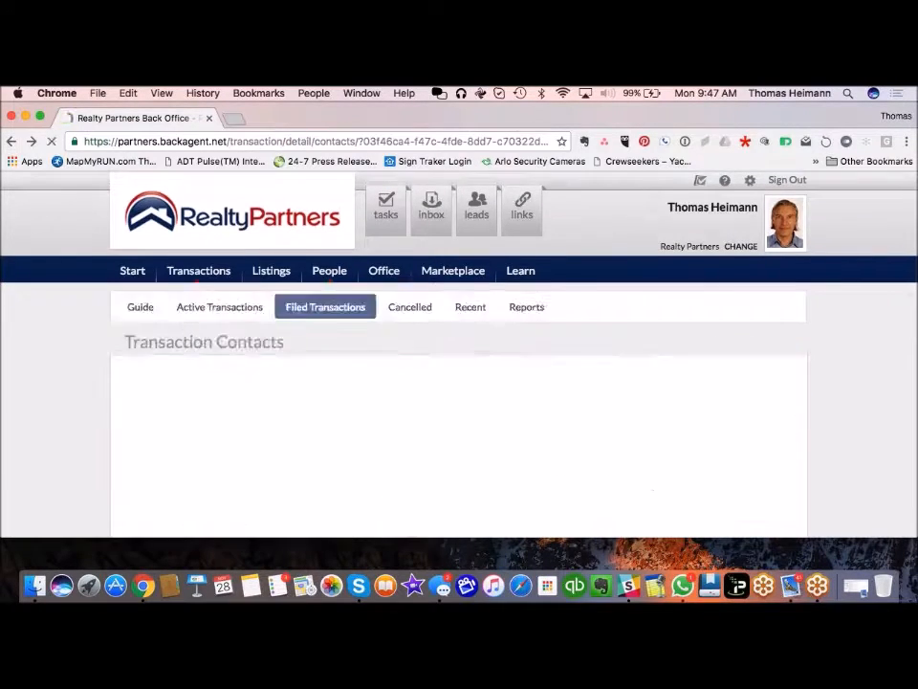
scroll(469, 353, "up", 3)
Step: Go back to the transaction's Documents list and scroll through it
left_click(510, 210)
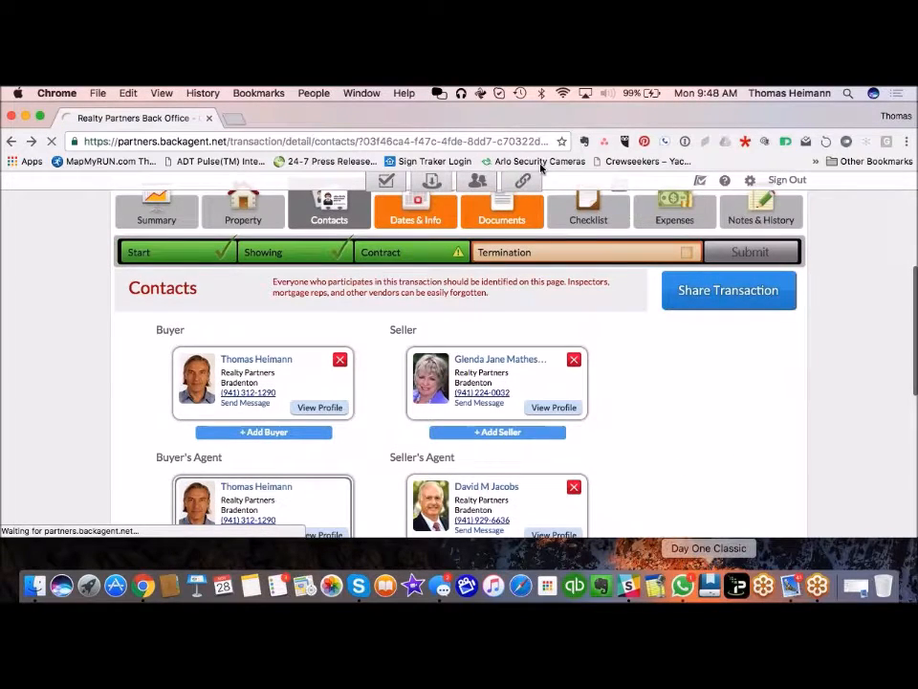
scroll(688, 382, "down", 3)
scroll(685, 390, "down", 4)
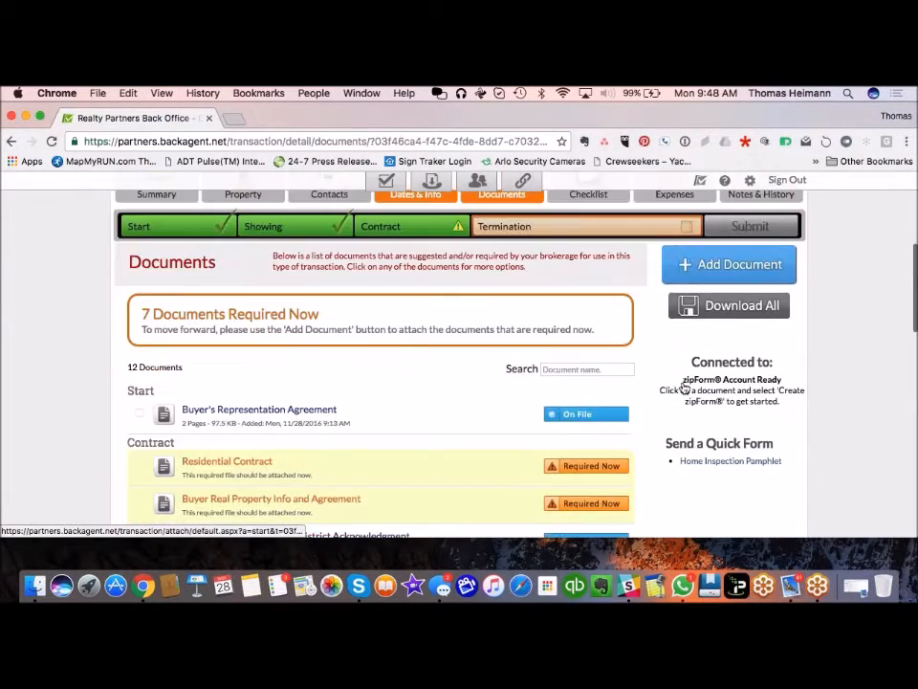
scroll(381, 363, "down", 7)
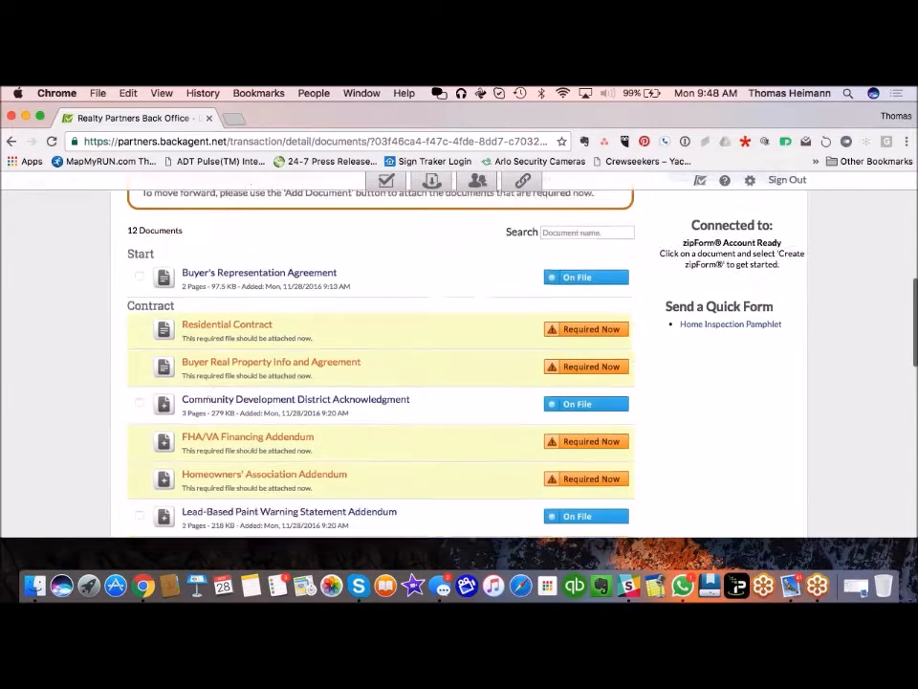
scroll(381, 363, "up", 1)
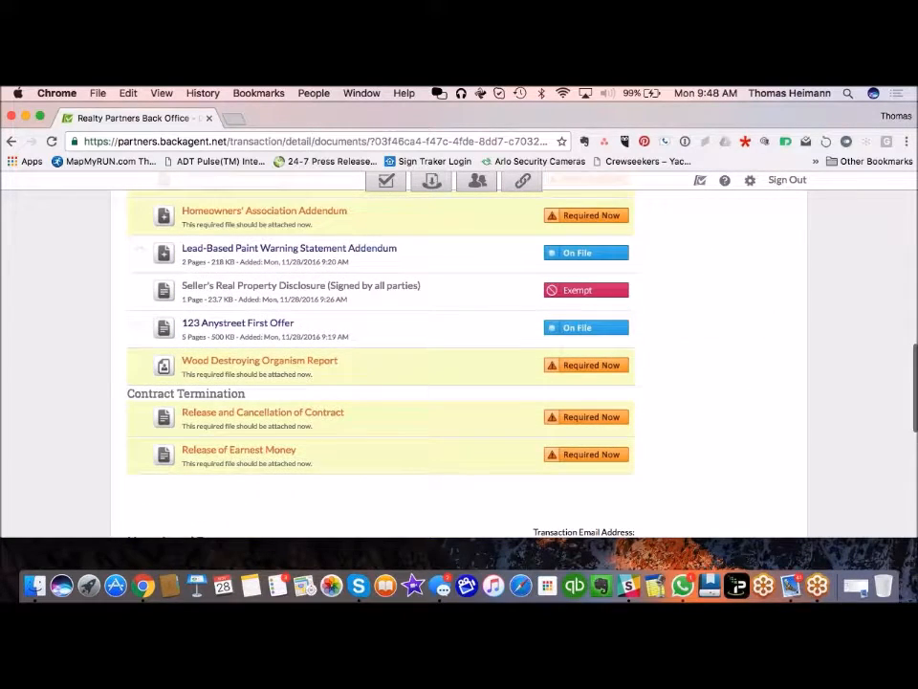
Step: Select the First Offer, Lead-Based Paint and Community Development documents and open Send & Share
left_click(140, 327)
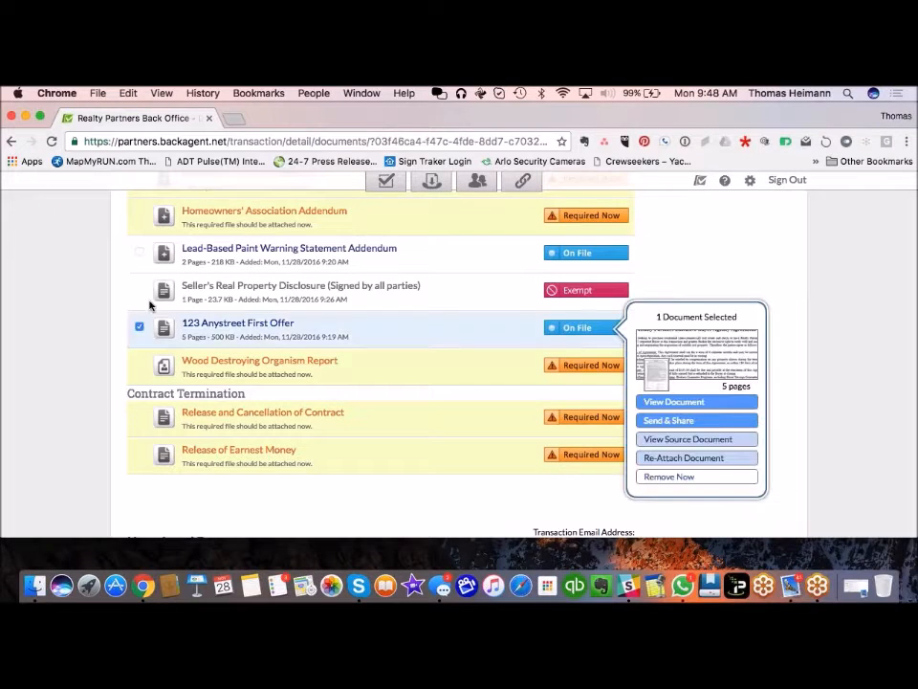
left_click(139, 252)
scroll(138, 302, "up", 4)
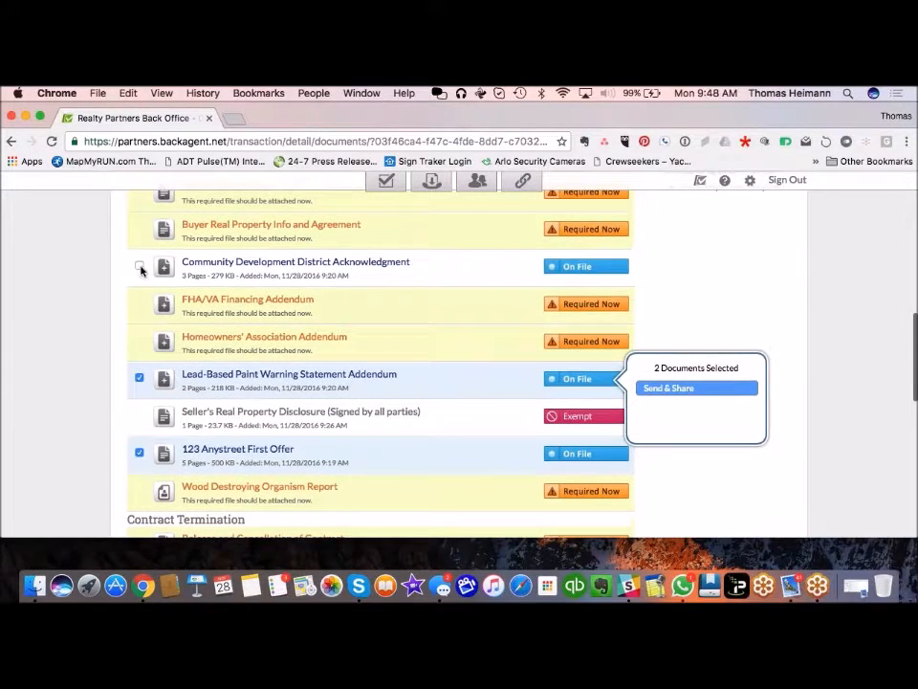
left_click(140, 266)
left_click(707, 276)
scroll(746, 455, "down", 3)
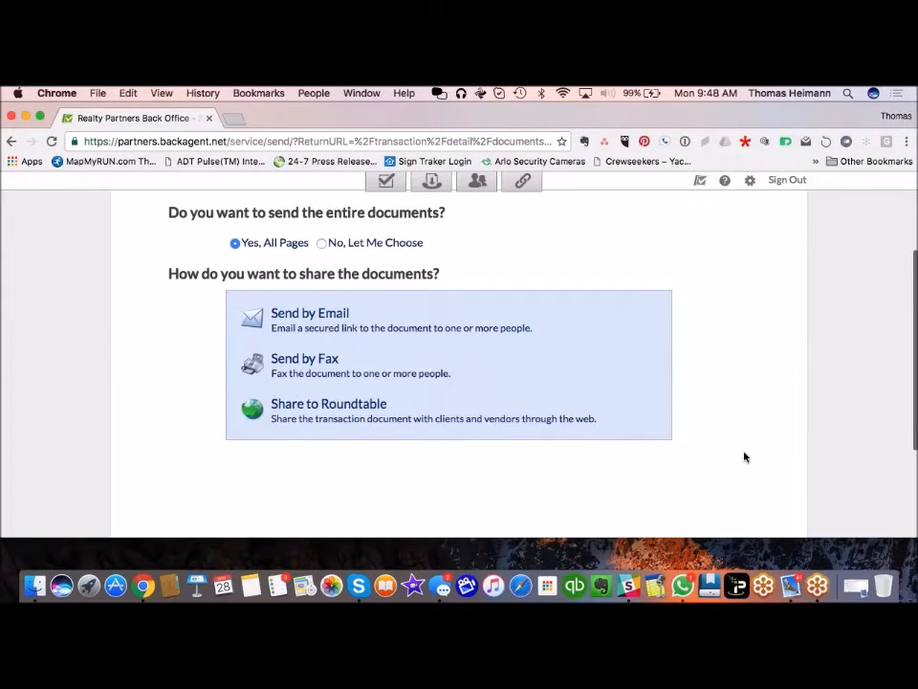
Step: Tick Buyer, Seller and Seller's Agent for Roundtable sharing, then cancel back to 1234 Any Street
left_click(369, 411)
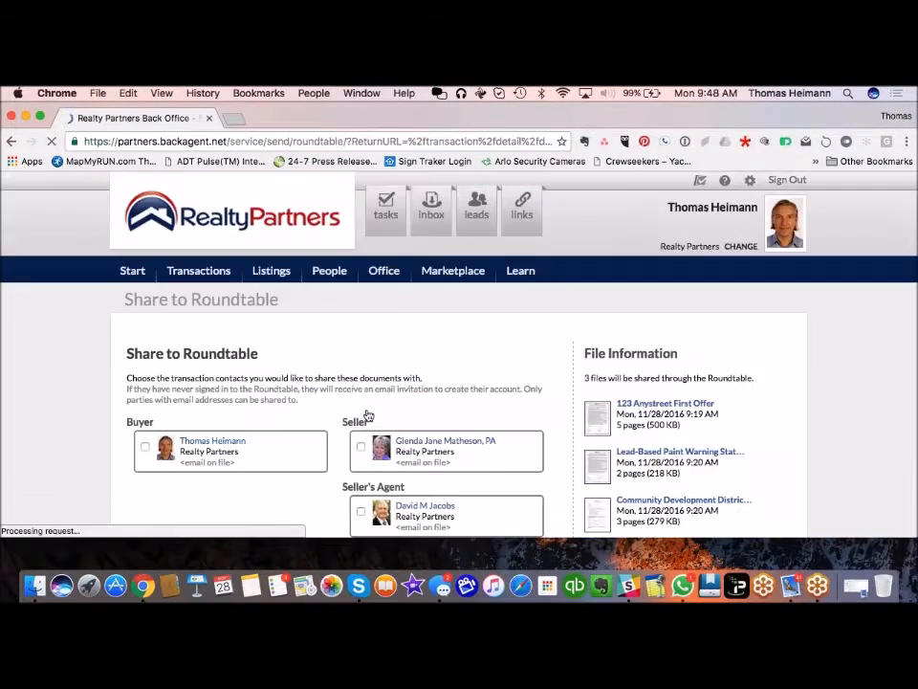
scroll(70, 418, "down", 3)
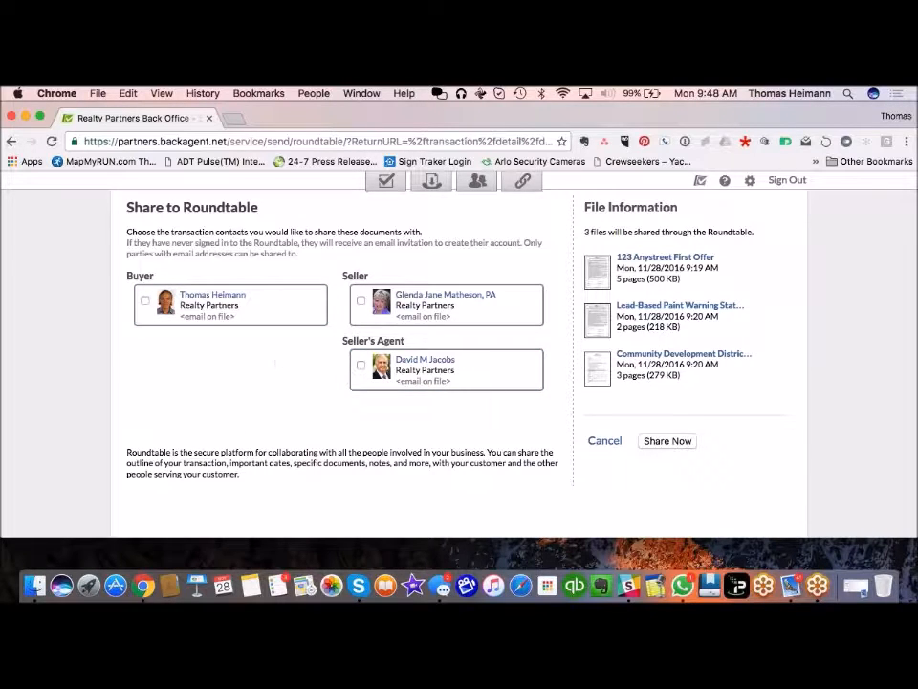
left_click(145, 302)
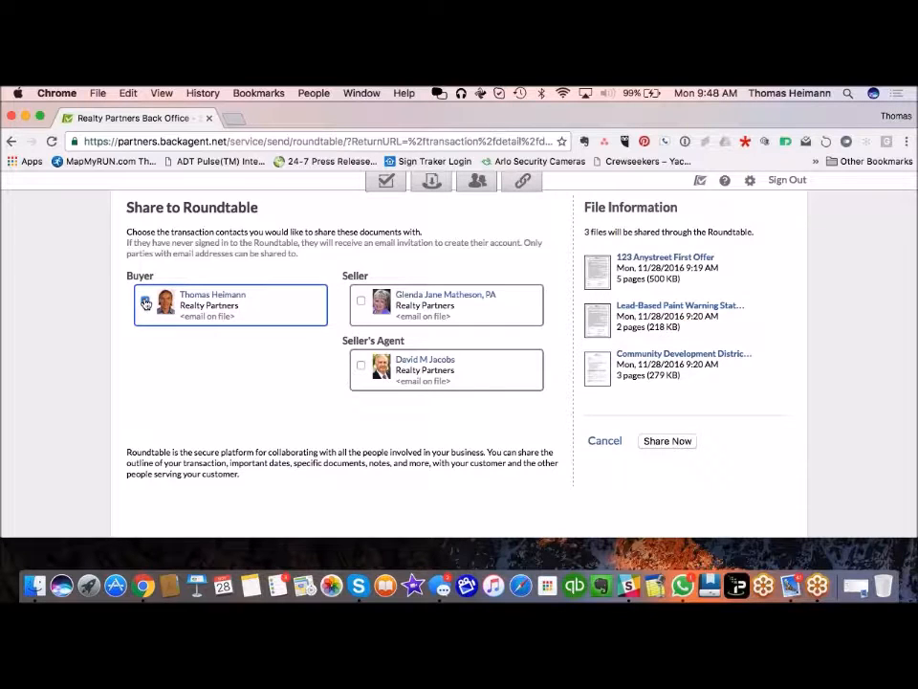
left_click(361, 301)
left_click(361, 365)
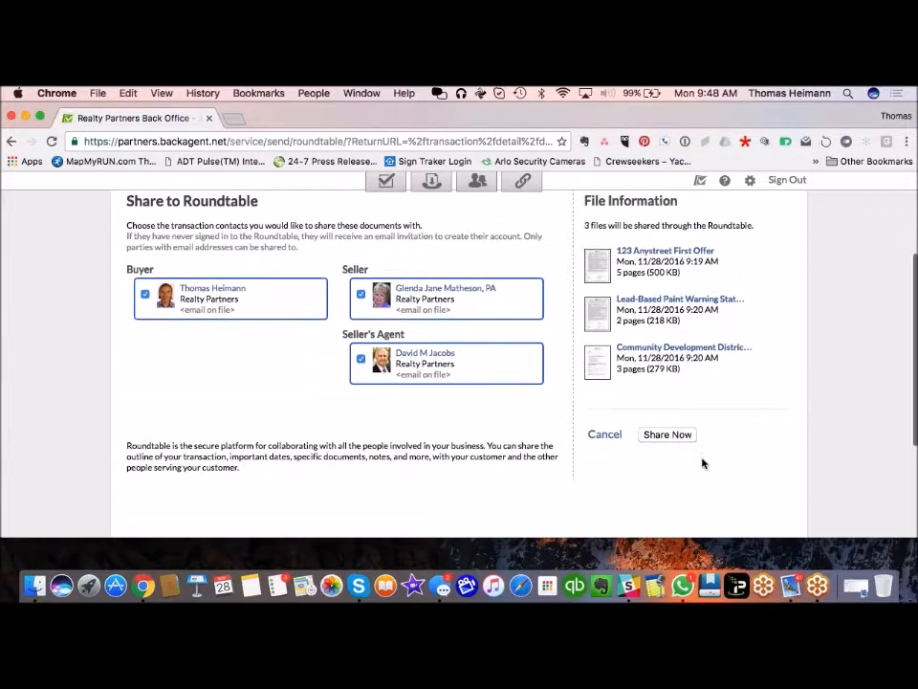
scroll(701, 463, "down", 1)
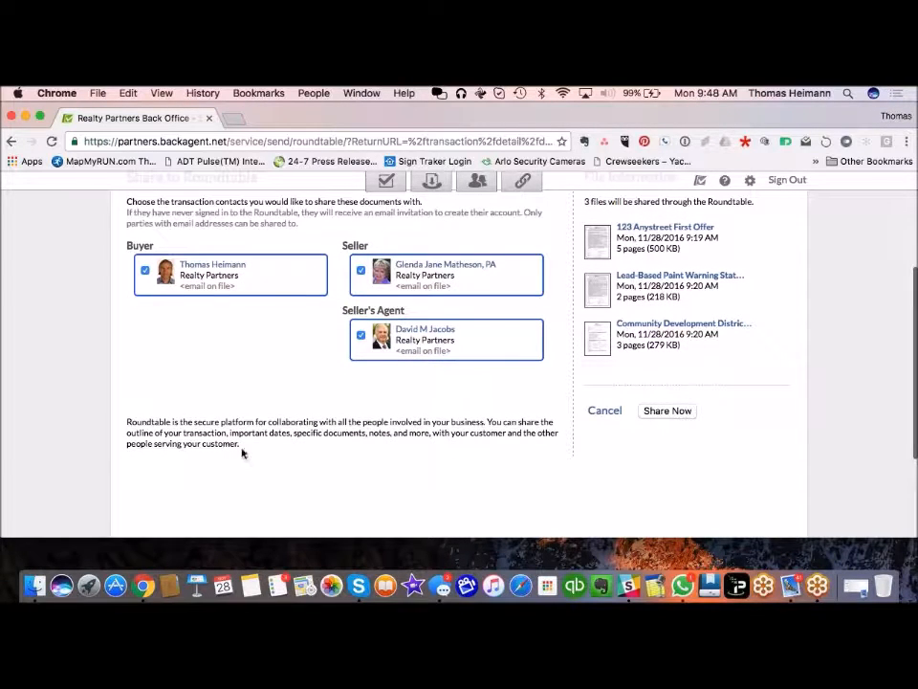
scroll(334, 476, "up", 3)
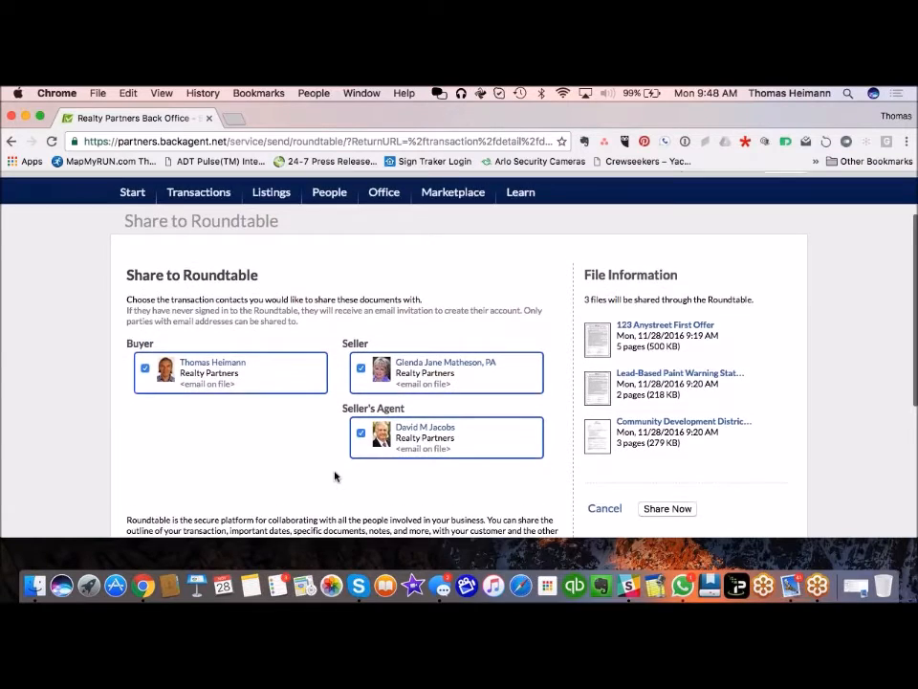
scroll(333, 476, "down", 1)
scroll(334, 476, "down", 4)
scroll(333, 476, "down", 1)
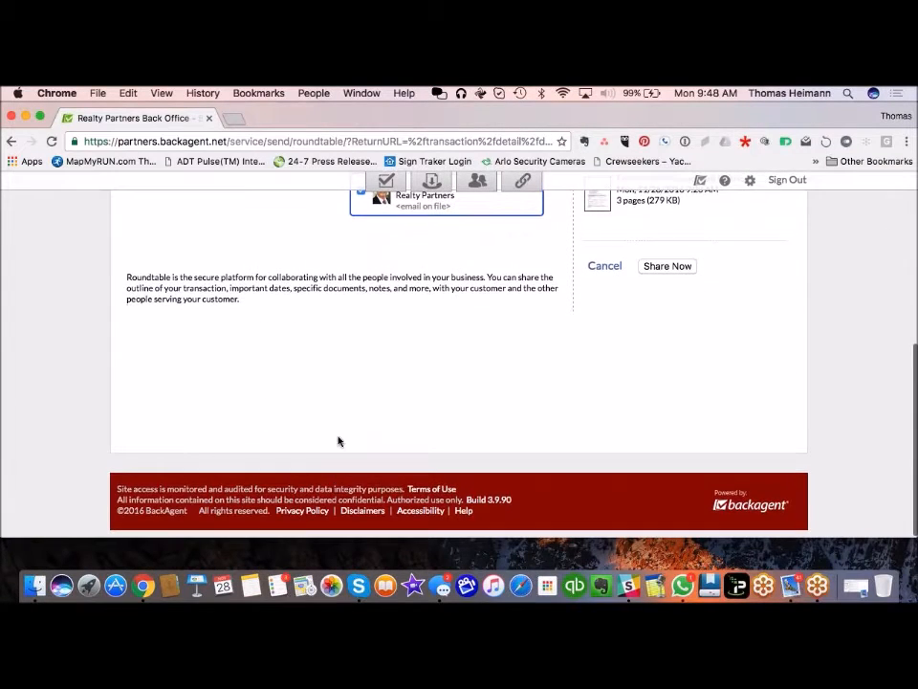
left_click(603, 266)
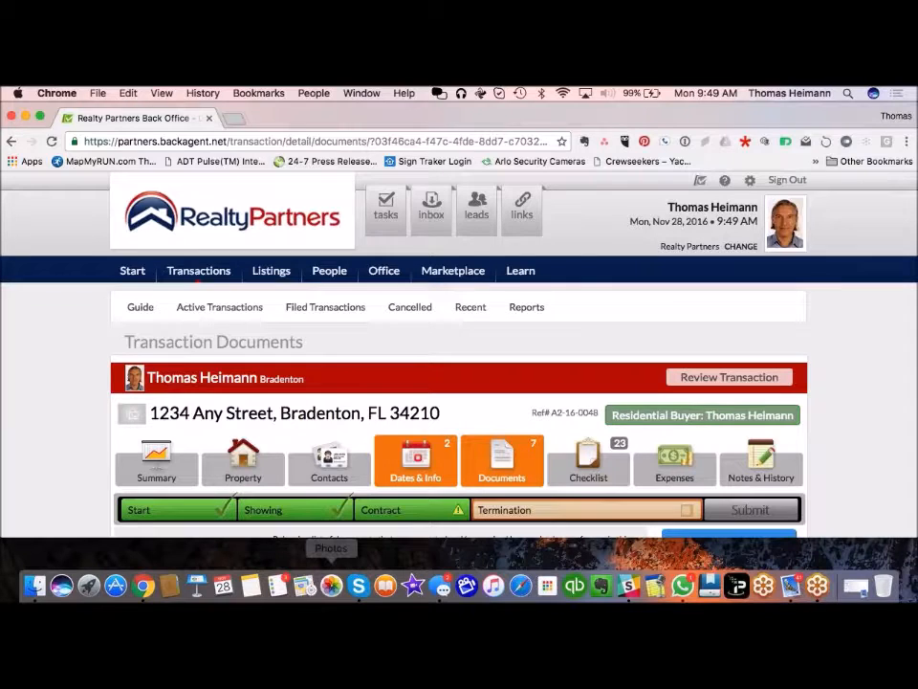
scroll(70, 410, "down", 3)
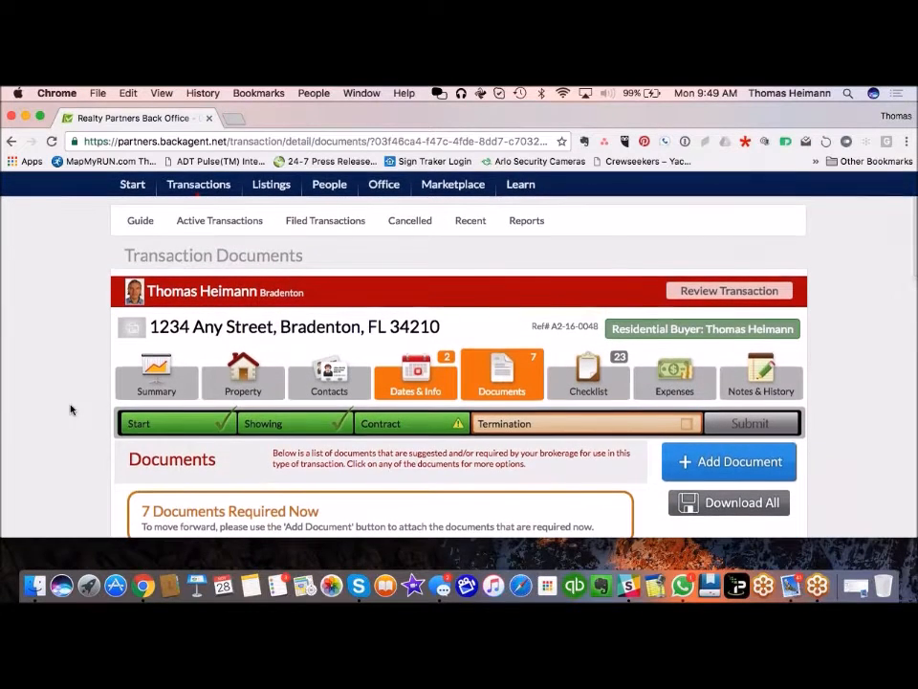
left_click(503, 370)
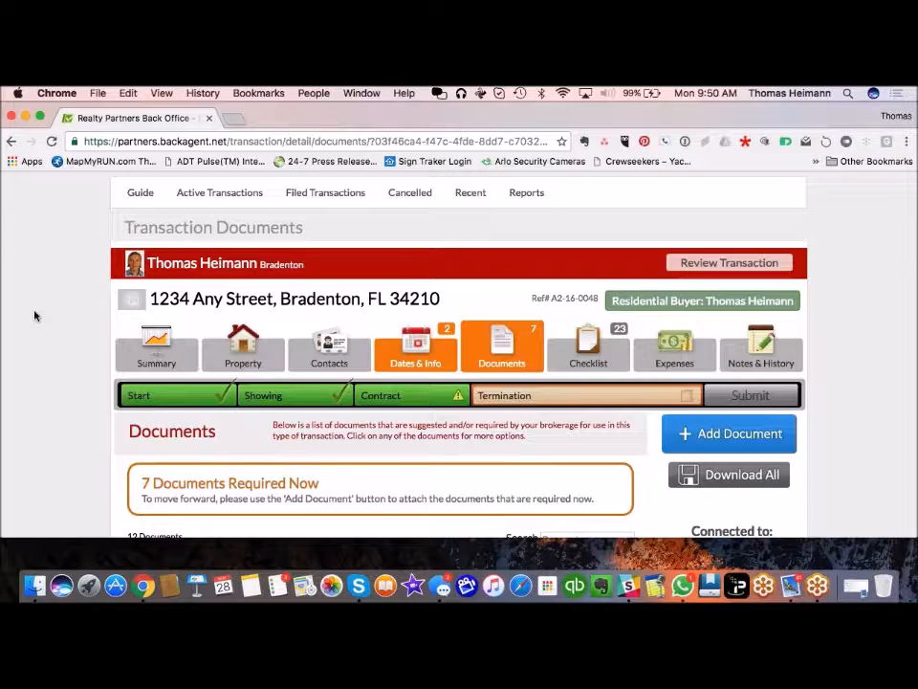
scroll(34, 316, "up", 3)
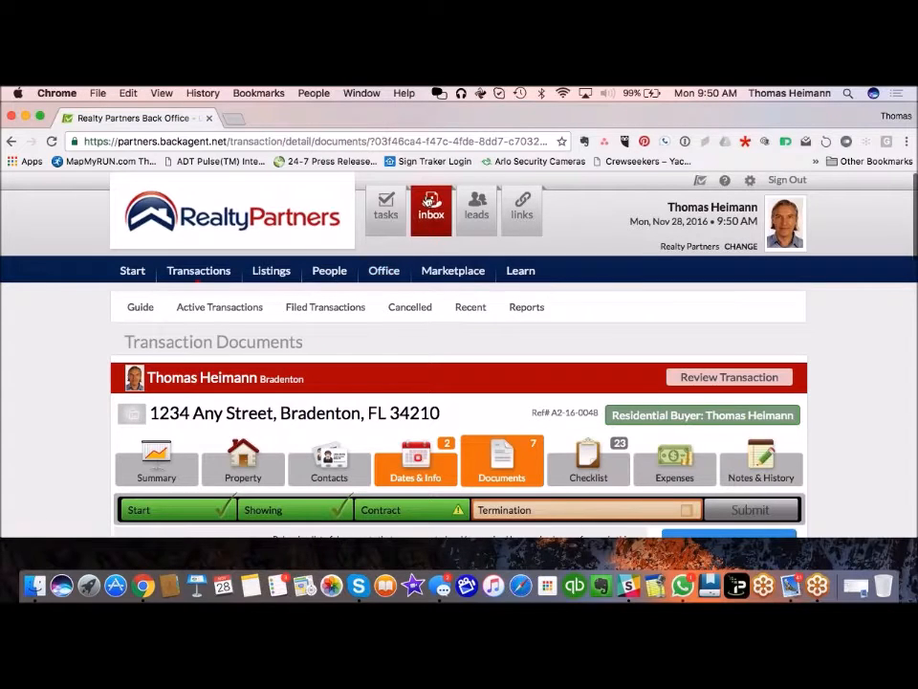
Step: Open the Office Inbox to view its send-to email address and fax details
left_click(432, 208)
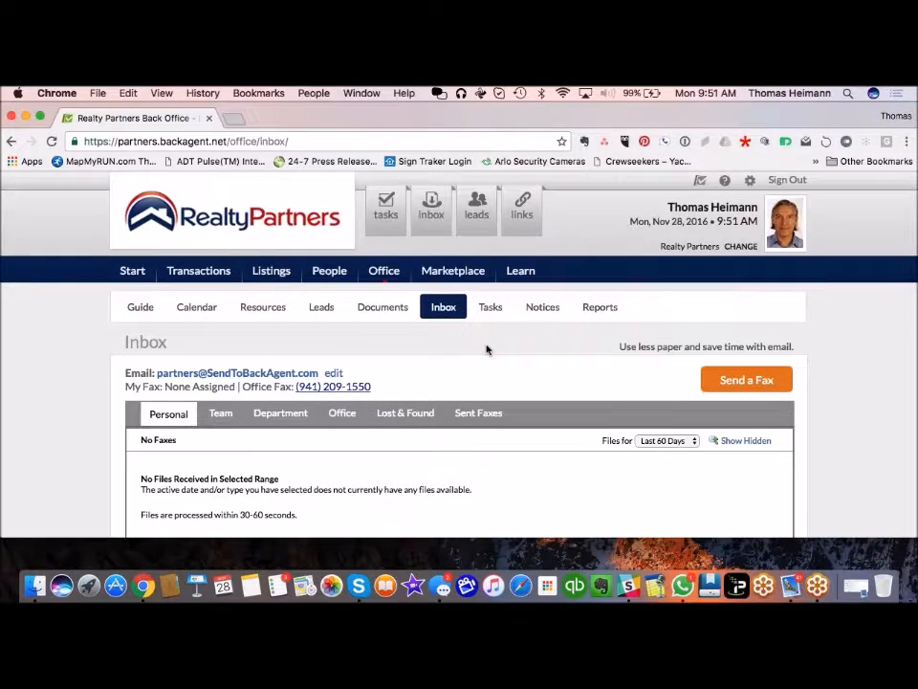
scroll(486, 349, "down", 2)
scroll(486, 349, "down", 2)
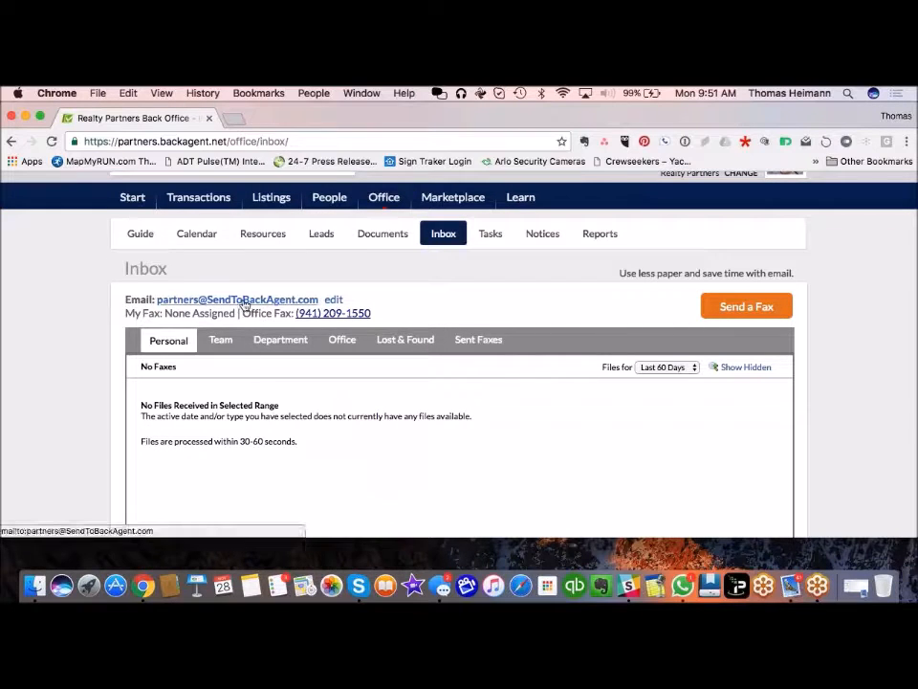
scroll(177, 303, "up", 4)
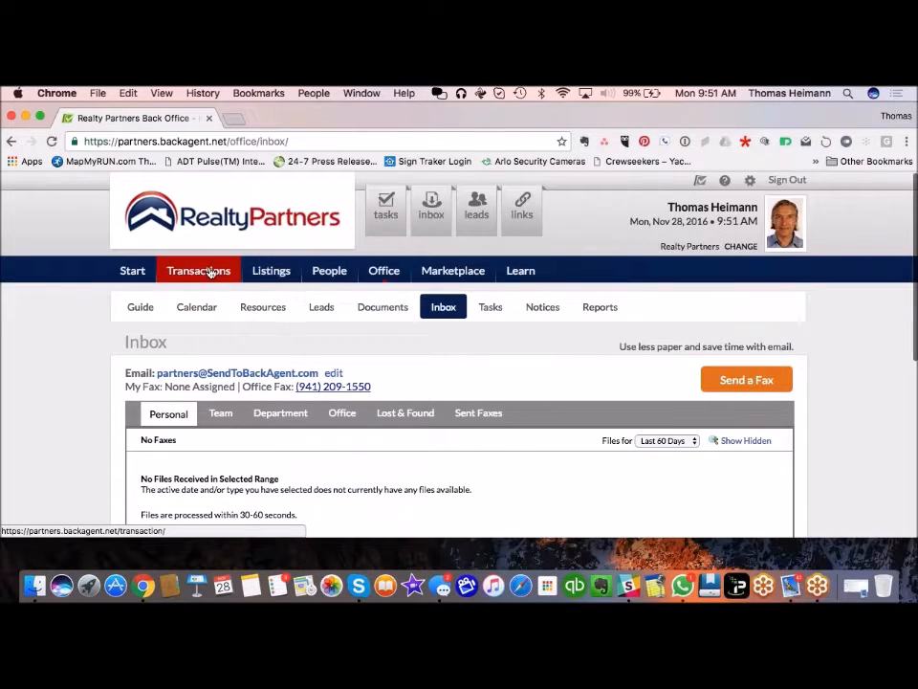
Step: Search the People directory for the associate's surname and open their profile
left_click(329, 271)
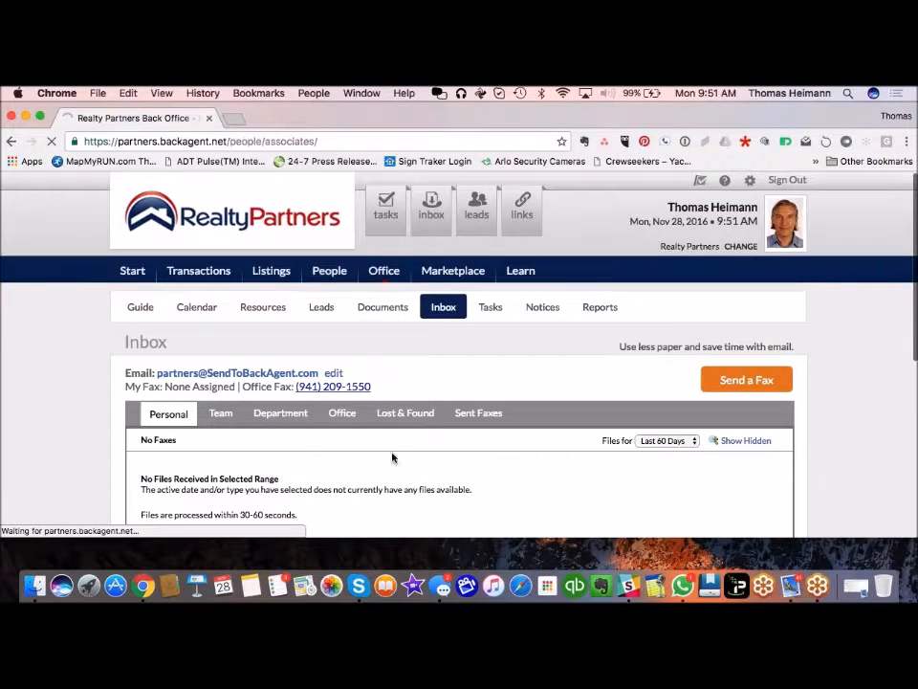
type("j")
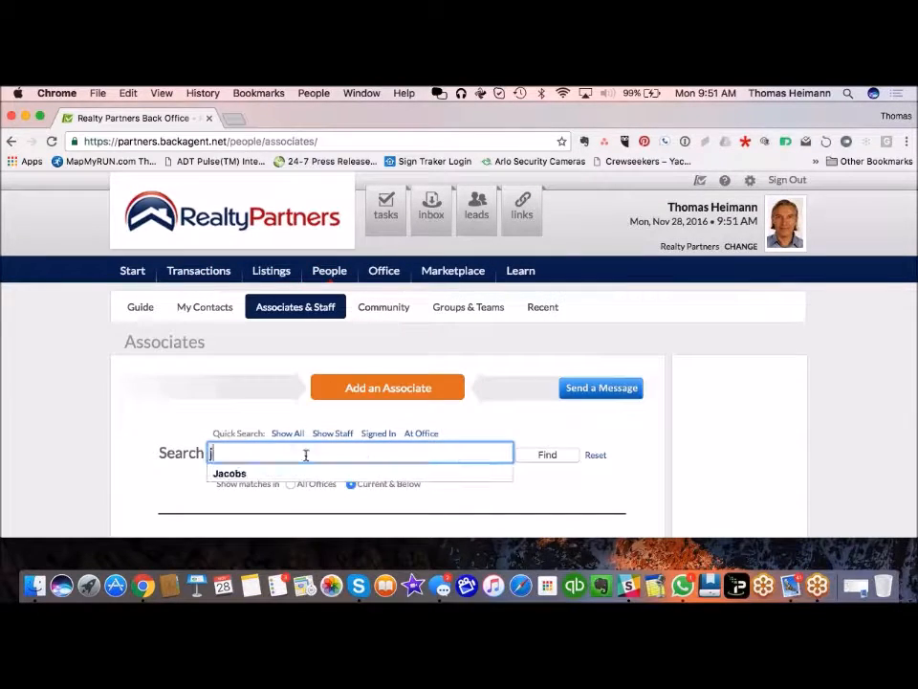
type("acobs")
left_click(295, 472)
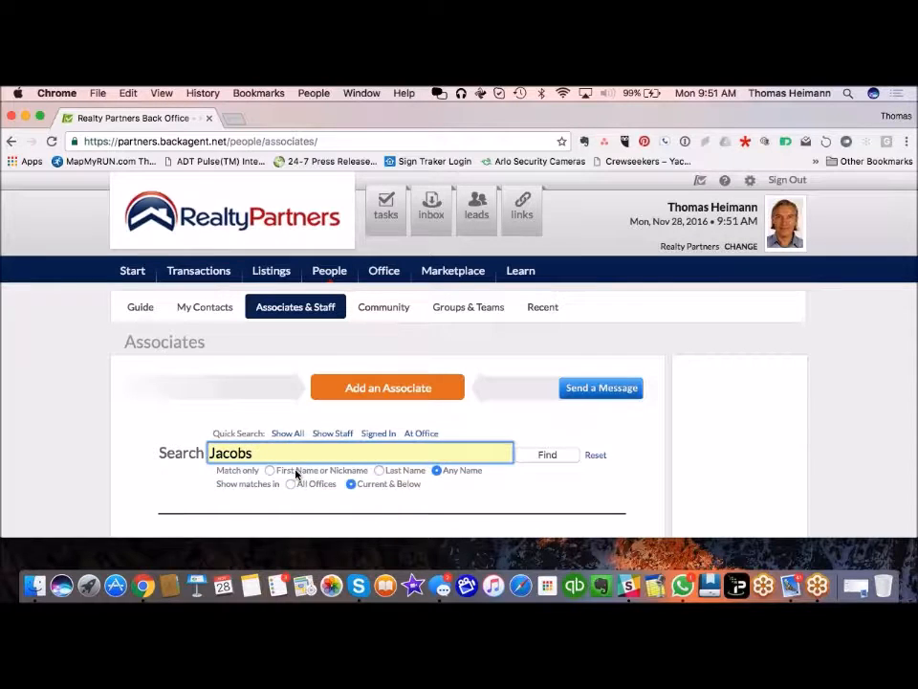
scroll(623, 497, "down", 1)
left_click(555, 410)
scroll(539, 428, "down", 4)
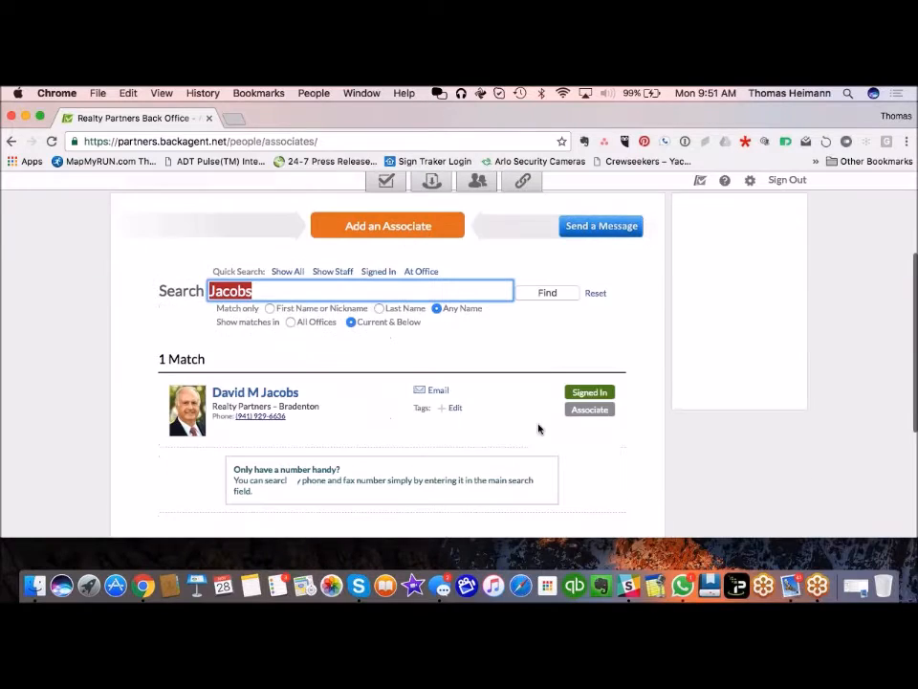
left_click(273, 389)
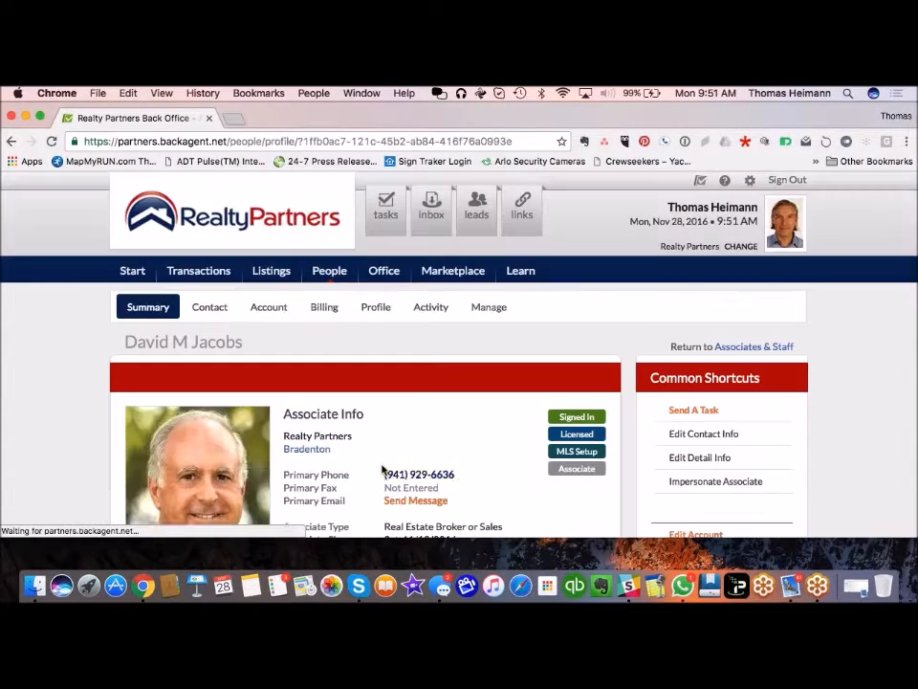
Step: Impersonate the associate, confirm the warning, and show their Bradenton inbox
left_click(729, 481)
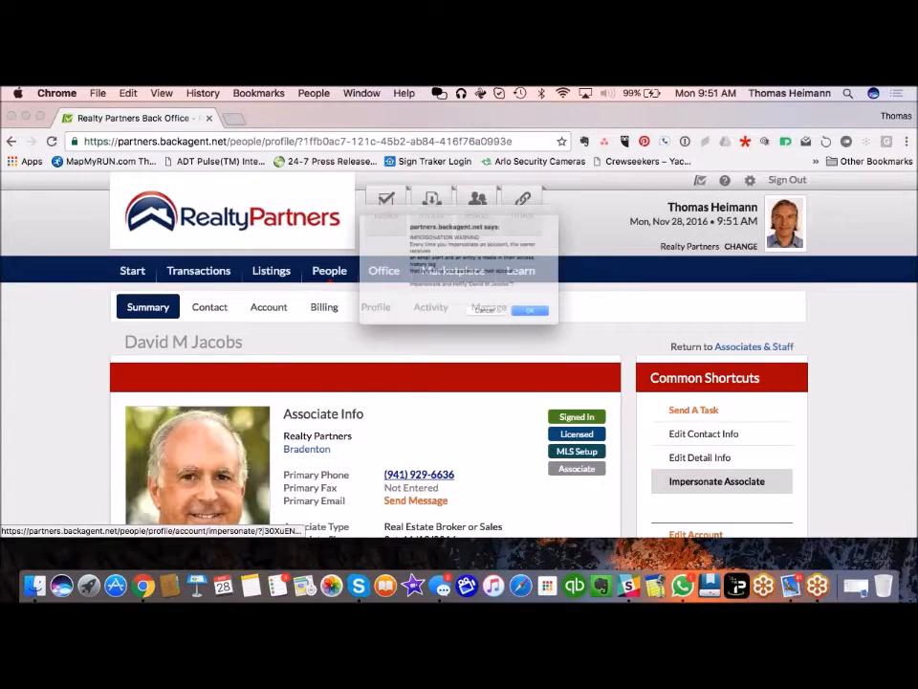
left_click(585, 340)
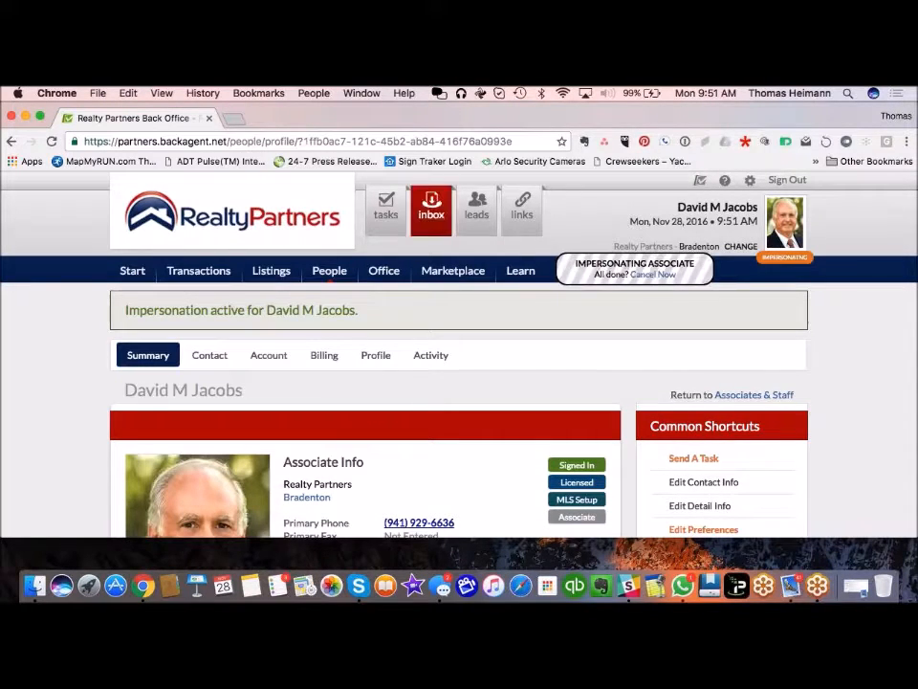
left_click(431, 217)
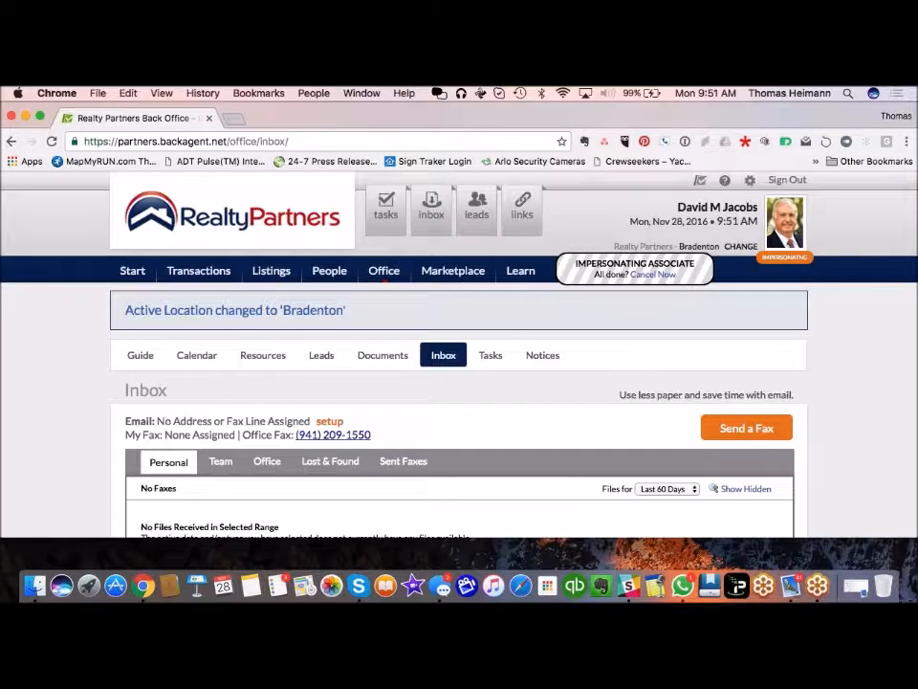
Step: Create and save a custom SendToBackAgent email address for the associate's inbox
left_click(331, 422)
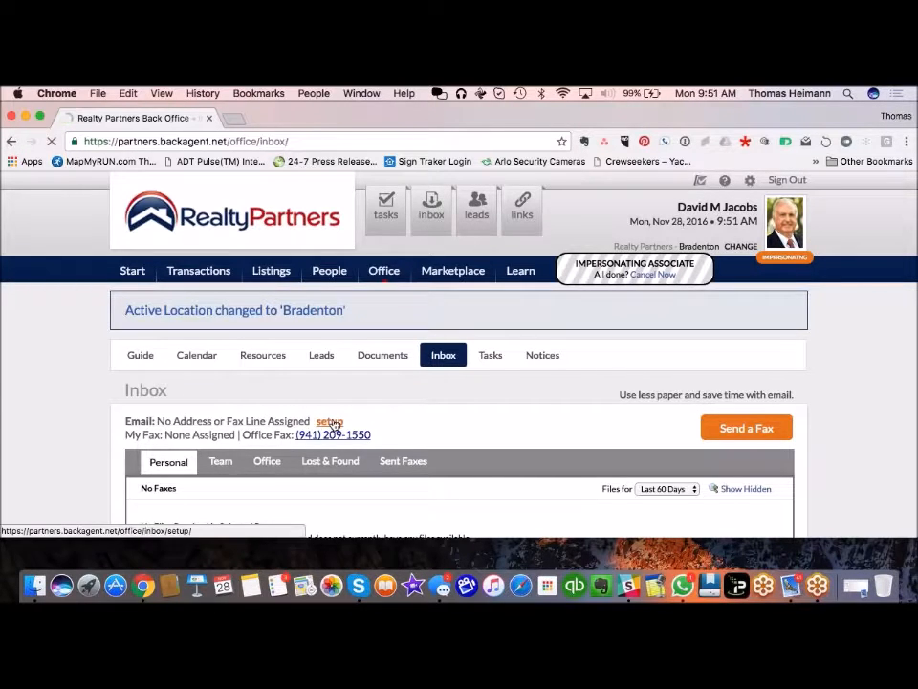
scroll(217, 466, "down", 2)
scroll(217, 466, "down", 3)
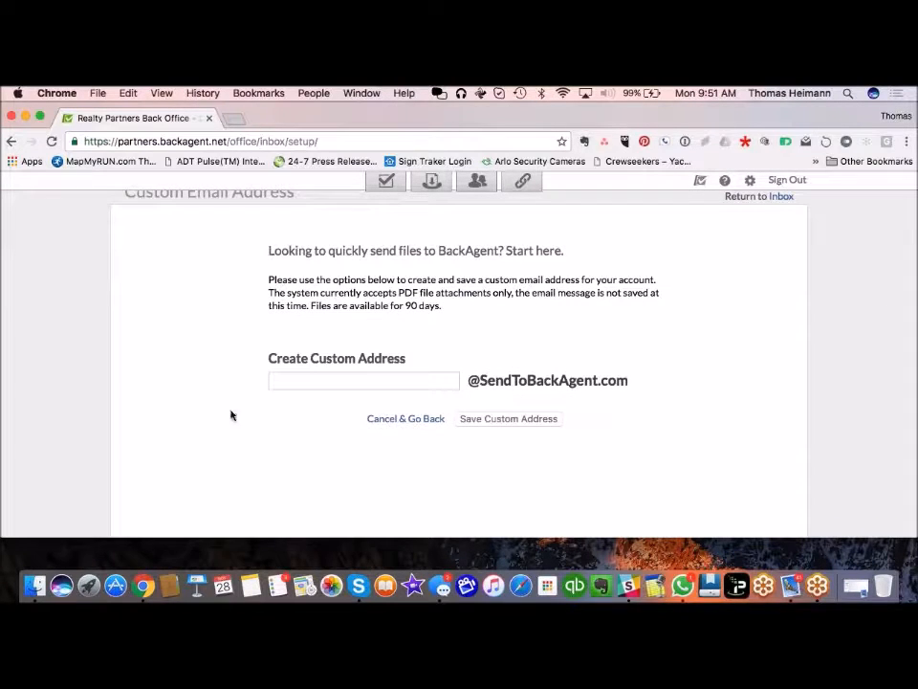
left_click(303, 383)
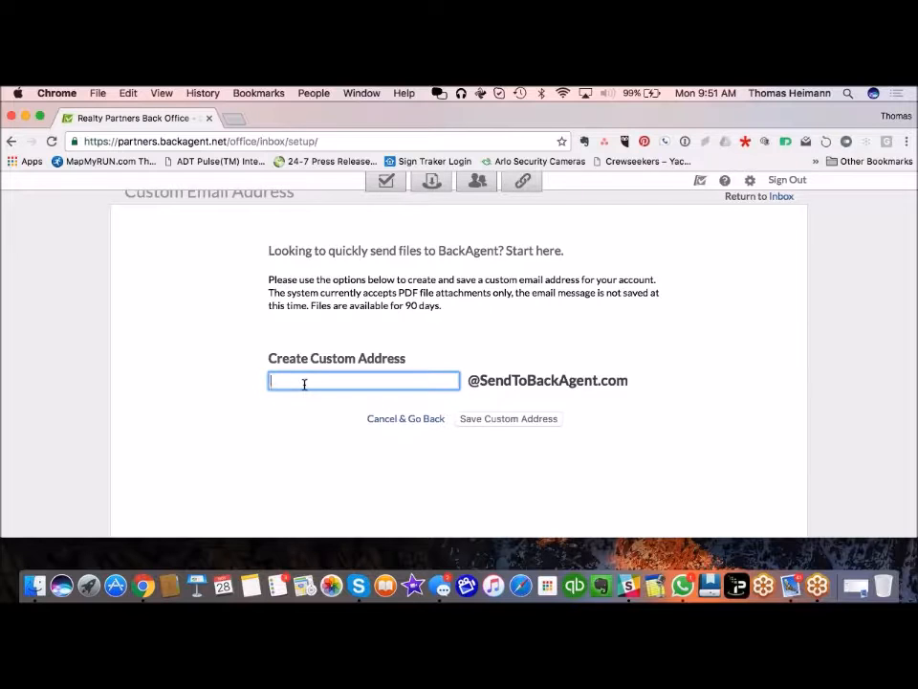
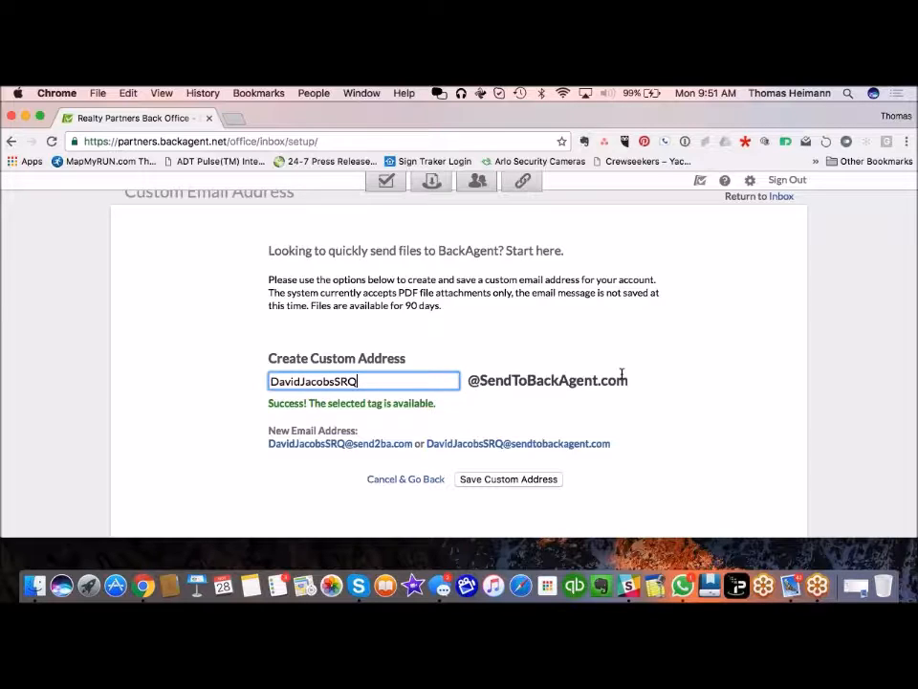
left_click(526, 481)
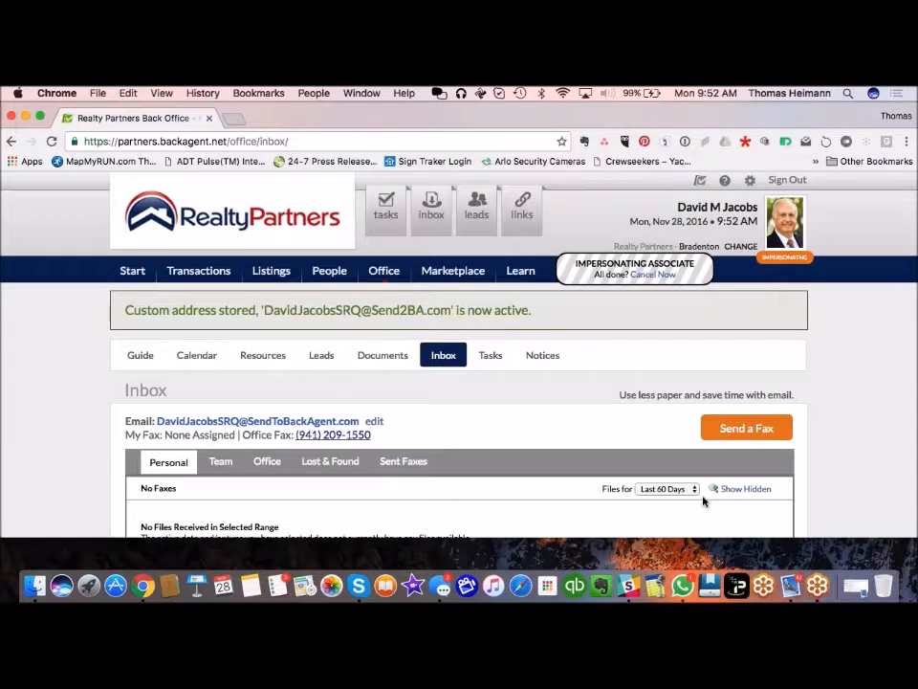
Step: Copy the inbox's send-to email address
scroll(524, 446, "down", 3)
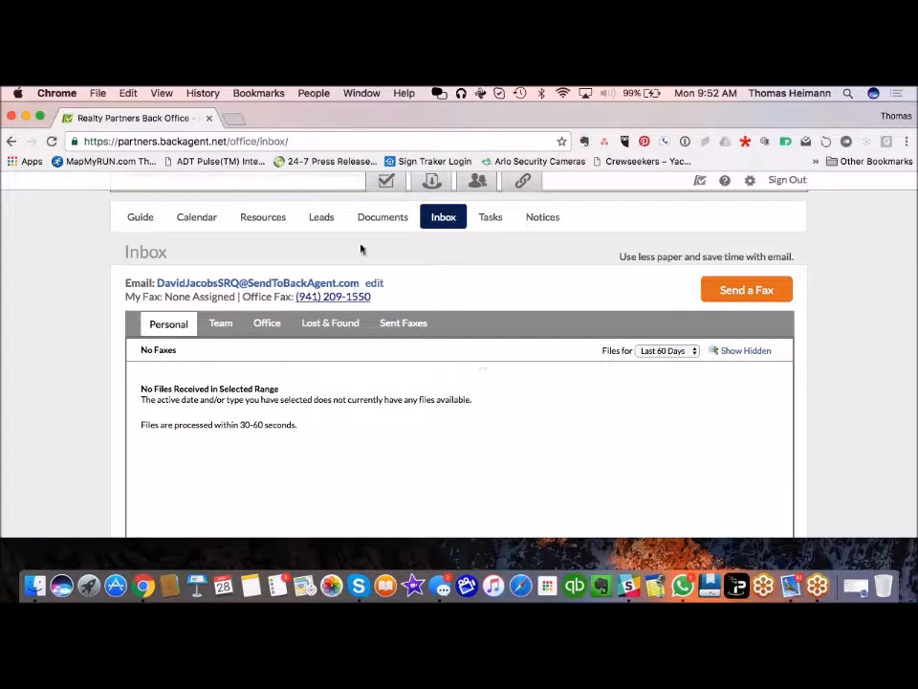
left_click_drag(361, 282, 157, 277)
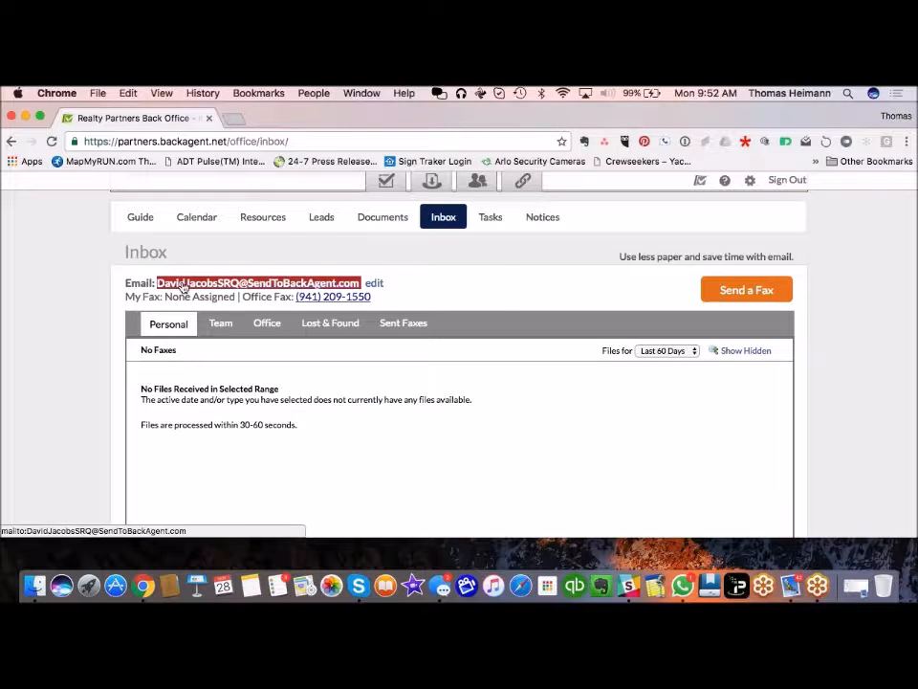
right_click(183, 286)
left_click(232, 370)
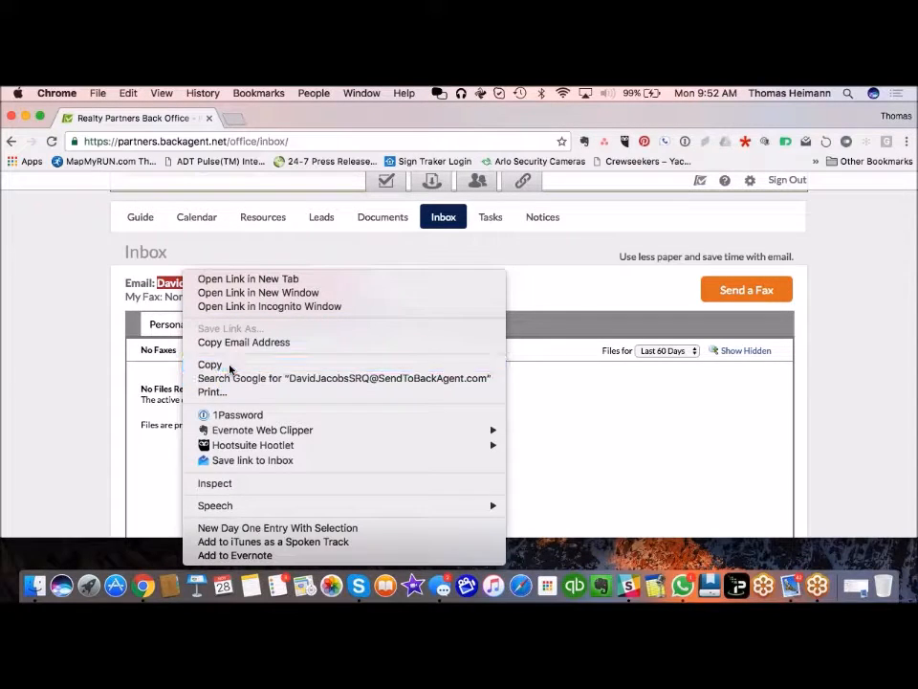
left_click(495, 398)
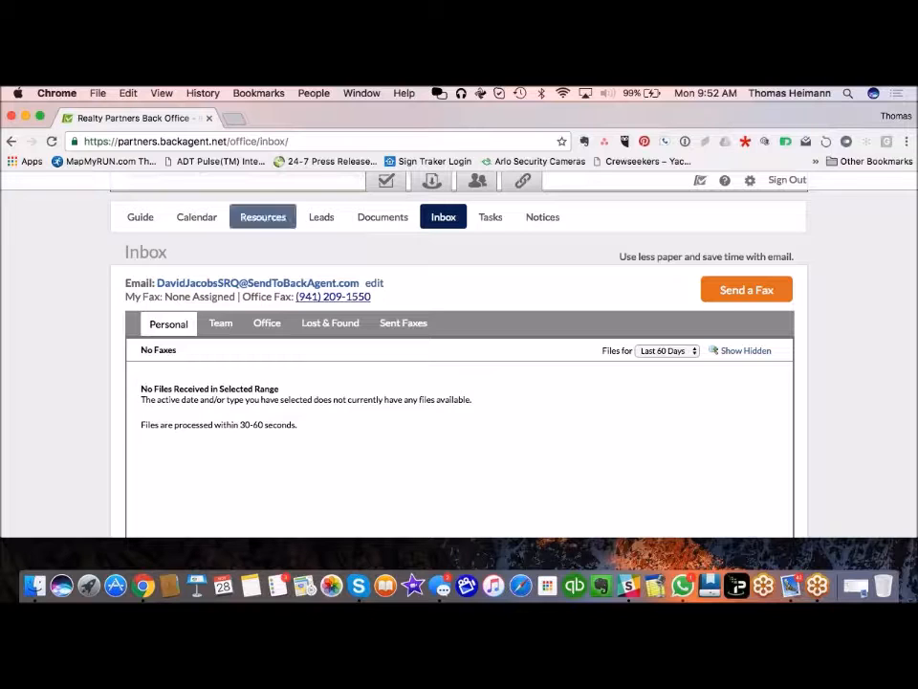
Step: Open a new Chrome tab on the Google home page
scroll(297, 401, "down", 1)
scroll(297, 431, "up", 2)
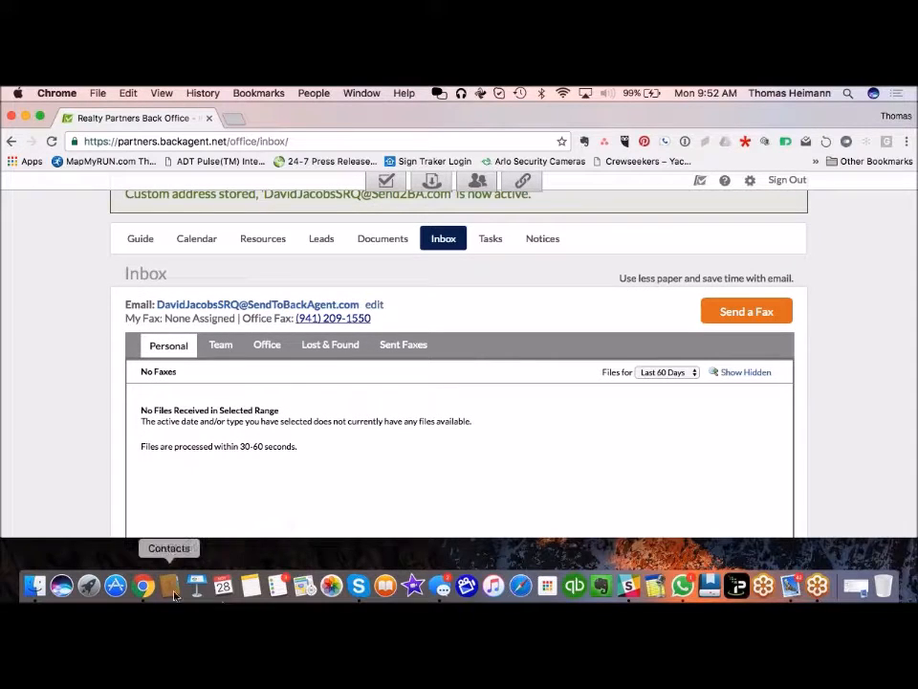
left_click(234, 117)
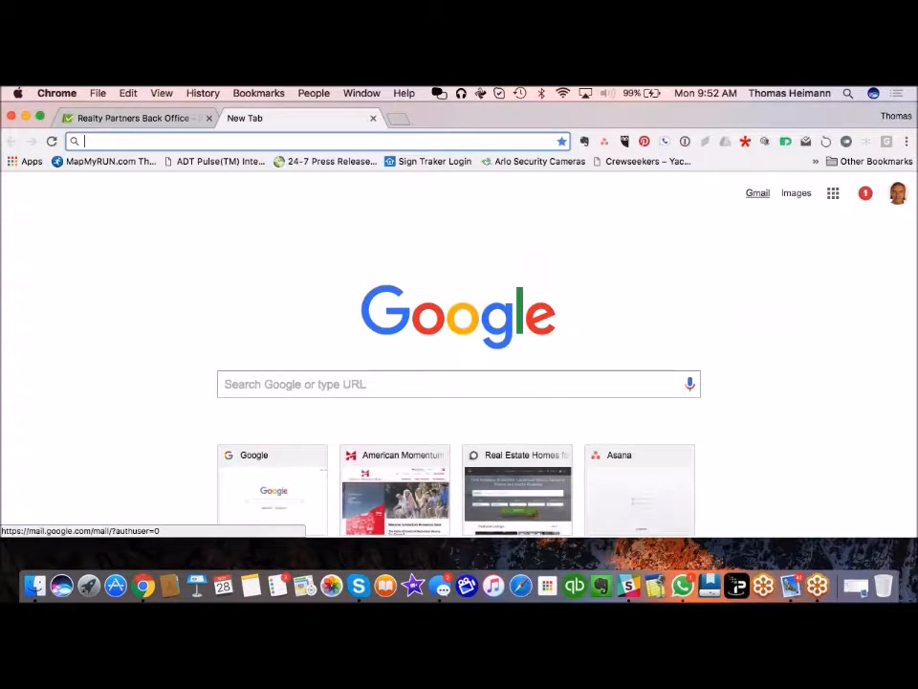
Step: Start a Gmail message to the copied send-to address with subject 'Testing Document'
left_click(757, 193)
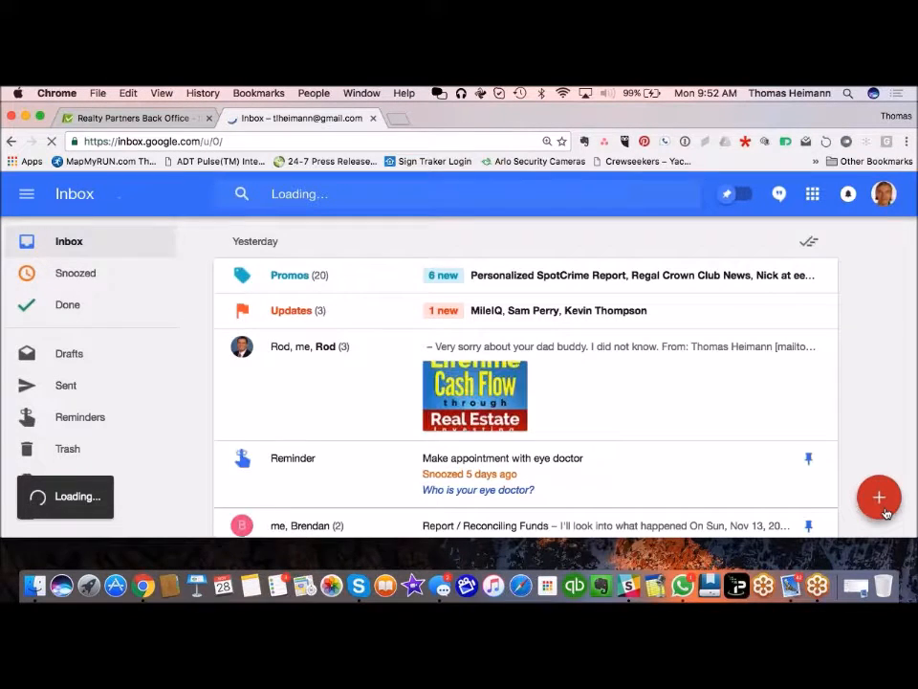
mouse_move(882, 501)
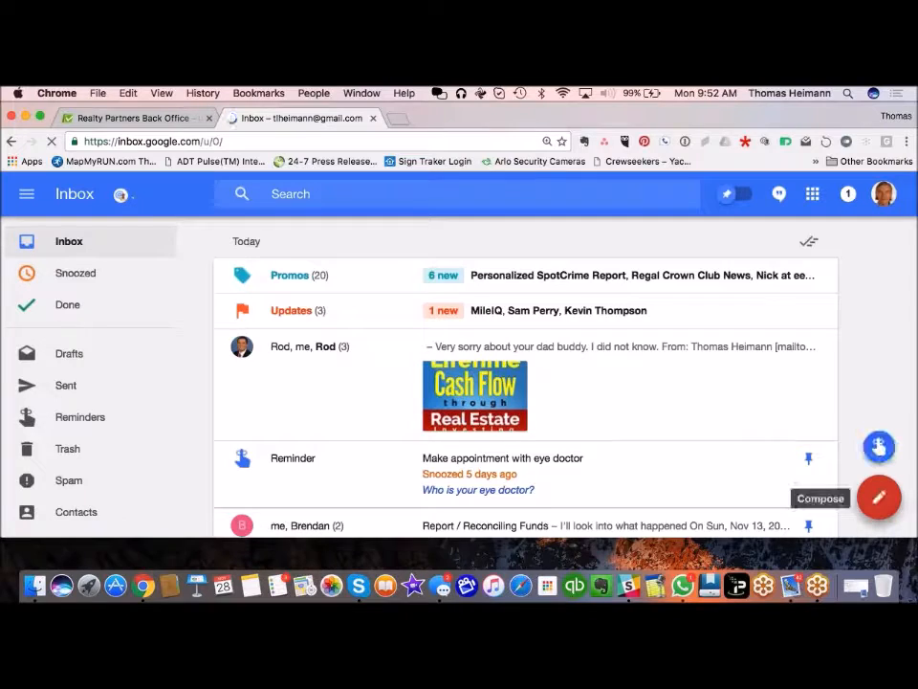
left_click(880, 498)
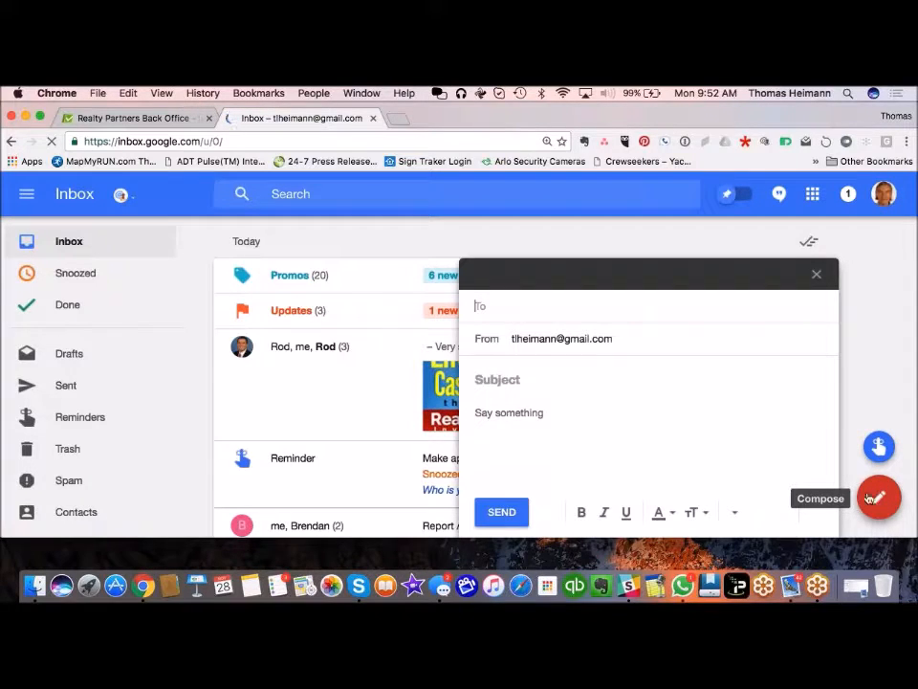
left_click(486, 309)
key("super+v")
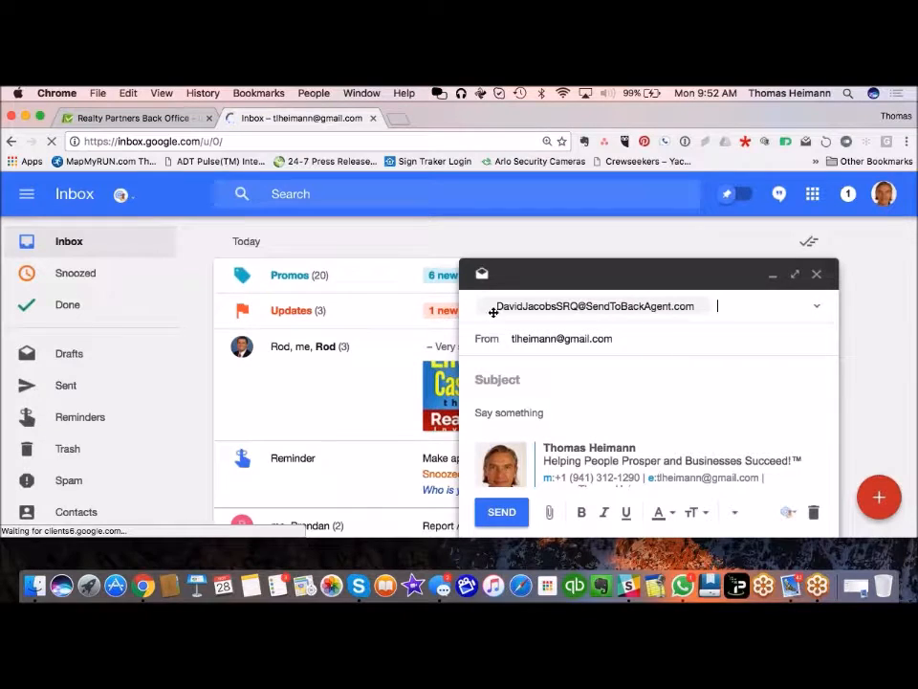
left_click(512, 378)
type("Testing Document")
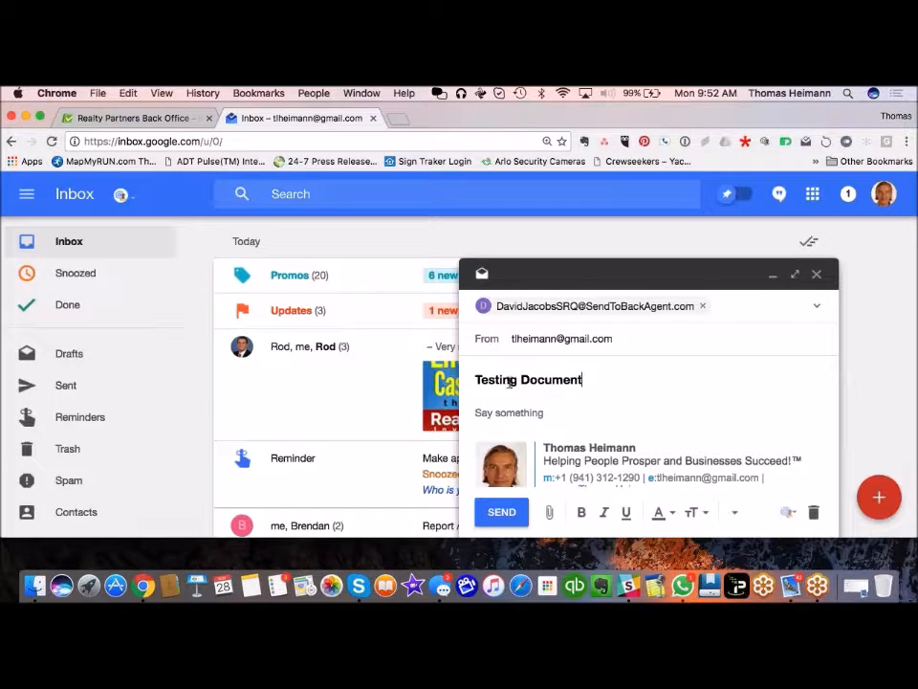
Step: Attach the 2016 Property Tax Bills PDF, send it, and return to BackAgent
left_click(549, 512)
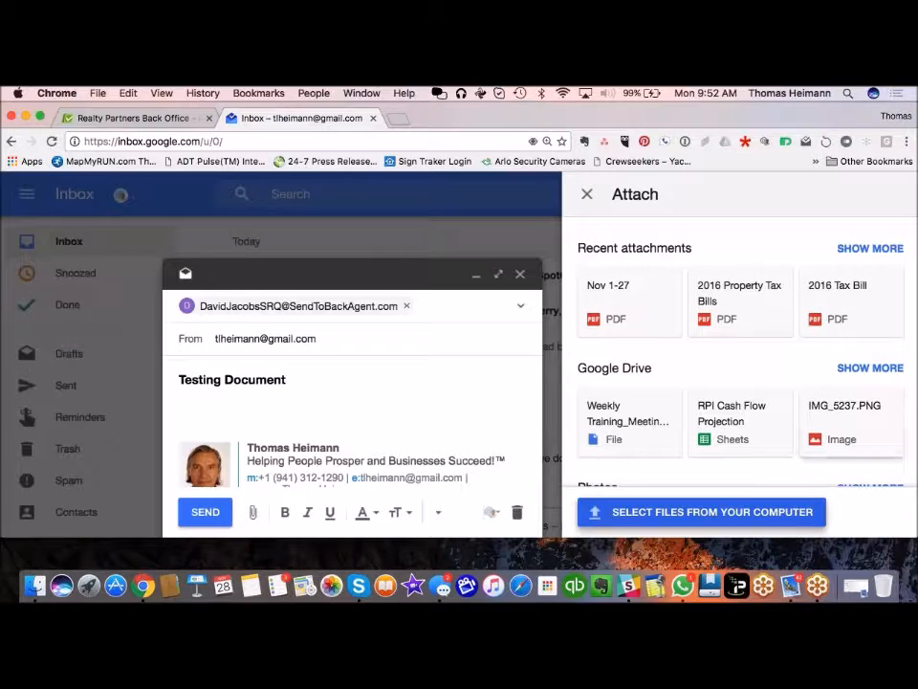
left_click(758, 317)
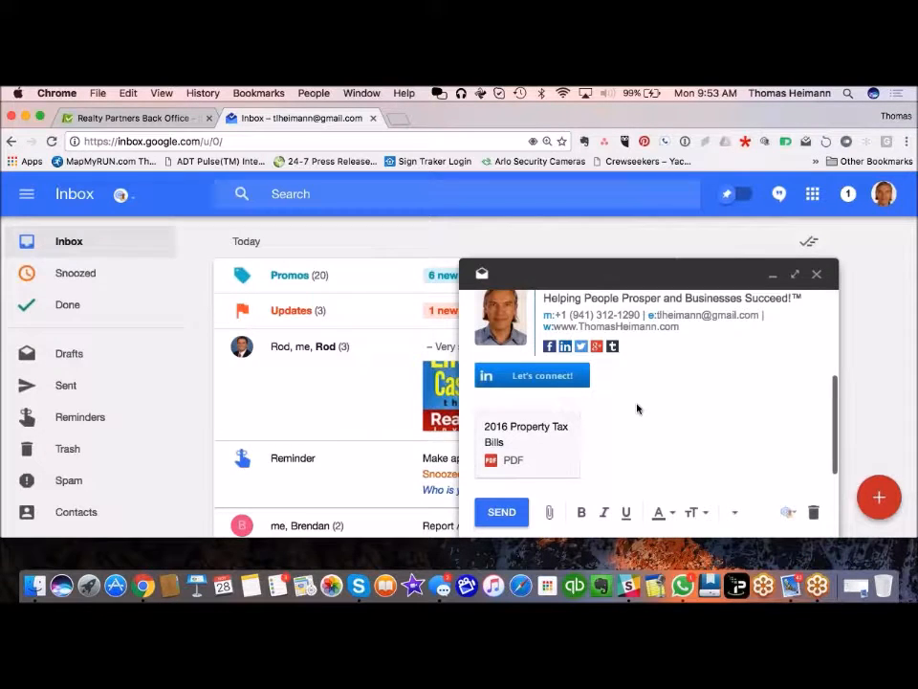
left_click(515, 513)
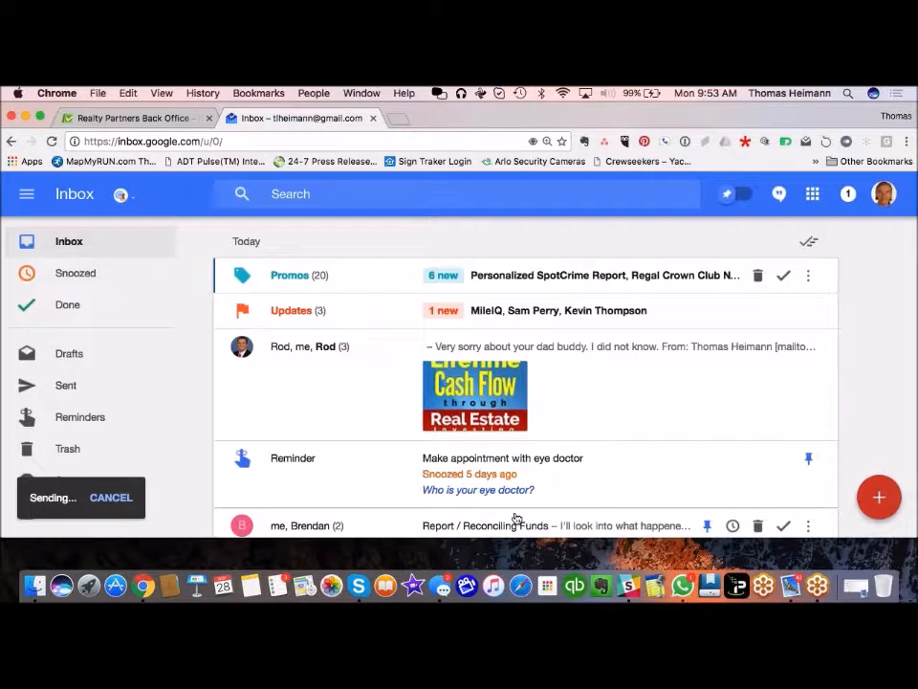
left_click(168, 120)
scroll(57, 378, "up", 3)
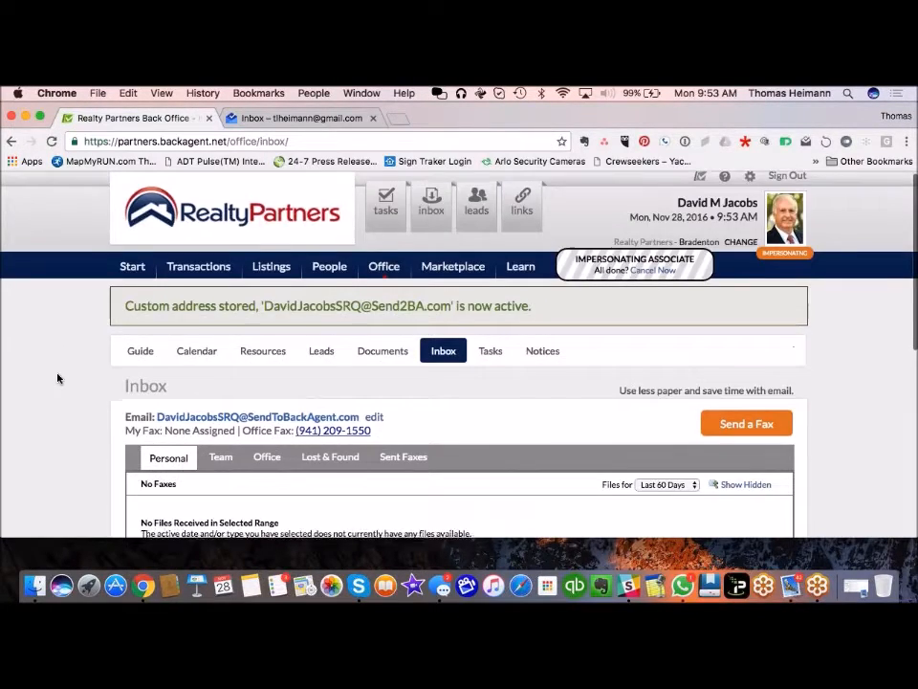
Step: Reload the agent's inbox until the 22-page Testing Document fax arrives
left_click(430, 205)
scroll(45, 400, "down", 3)
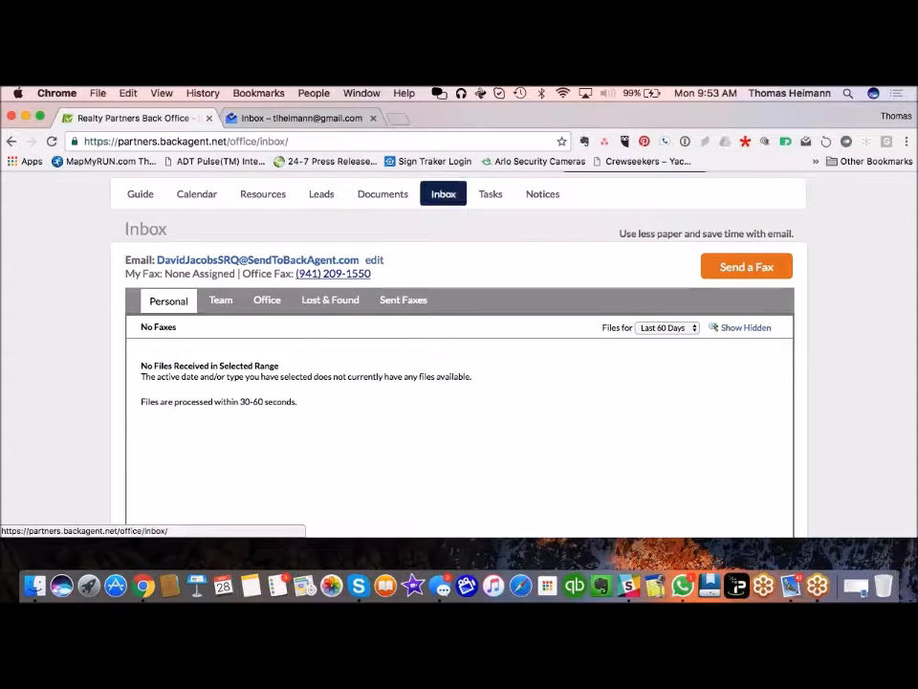
left_click(443, 196)
scroll(198, 437, "down", 5)
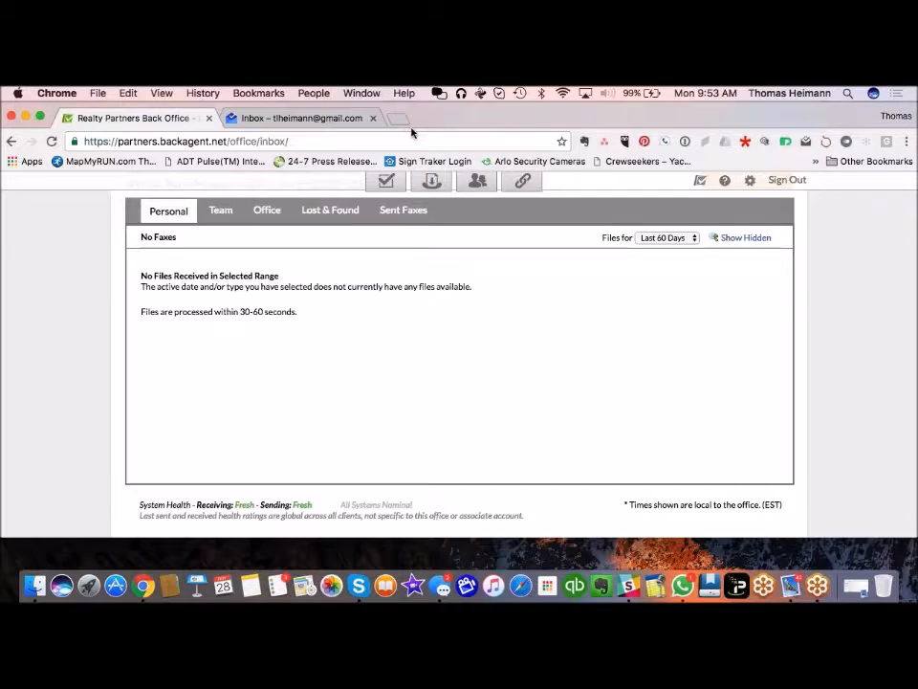
scroll(204, 206, "up", 5)
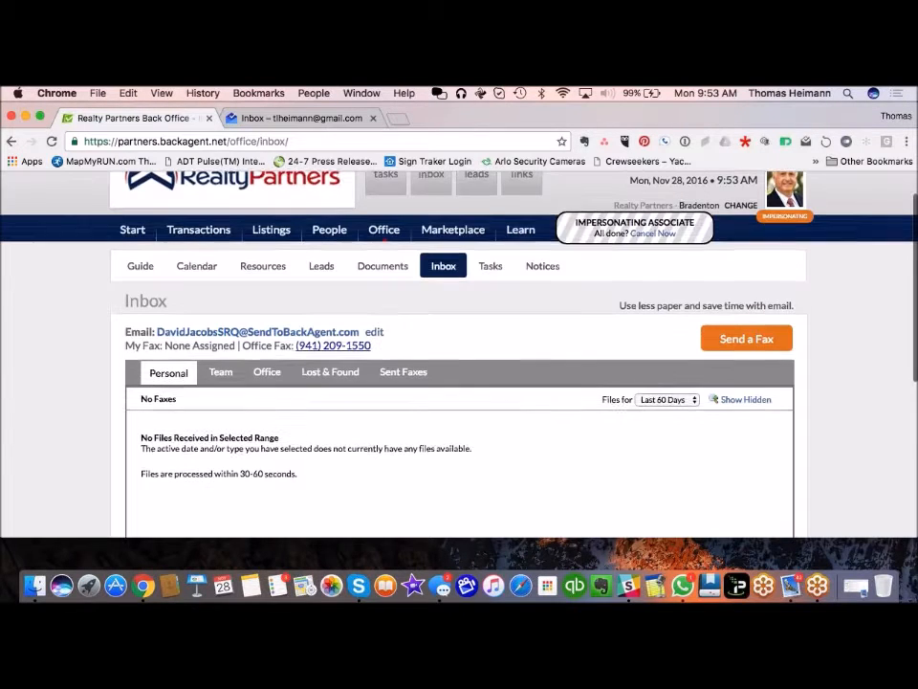
left_click(445, 269)
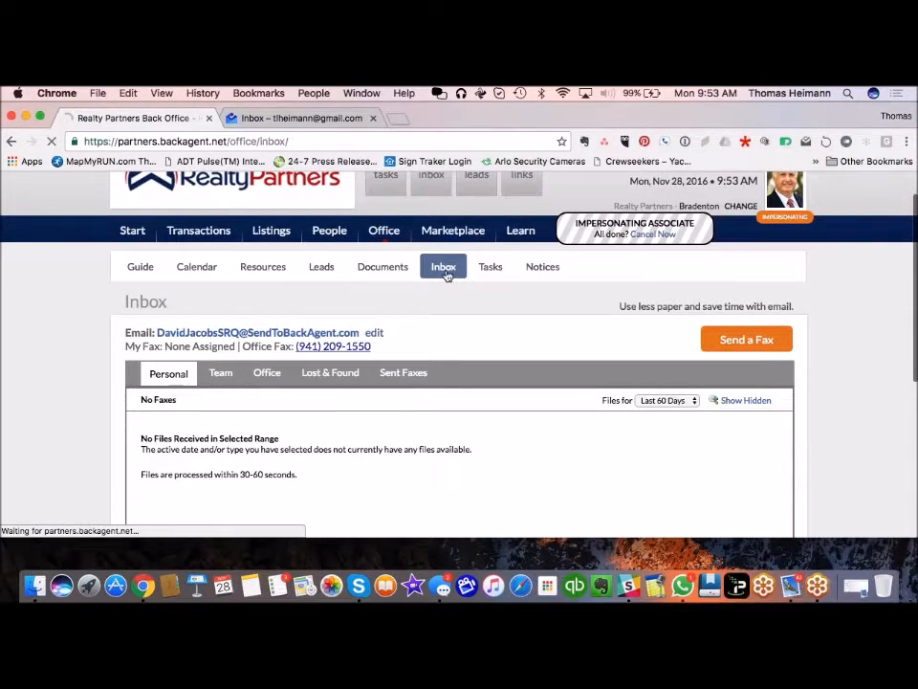
scroll(110, 359, "down", 3)
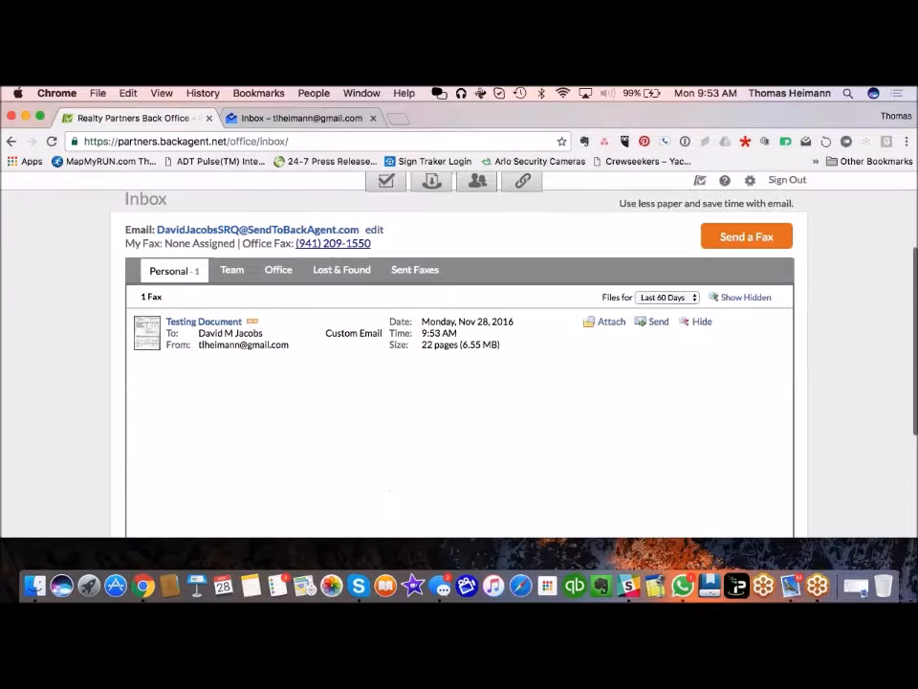
scroll(148, 333, "up", 3)
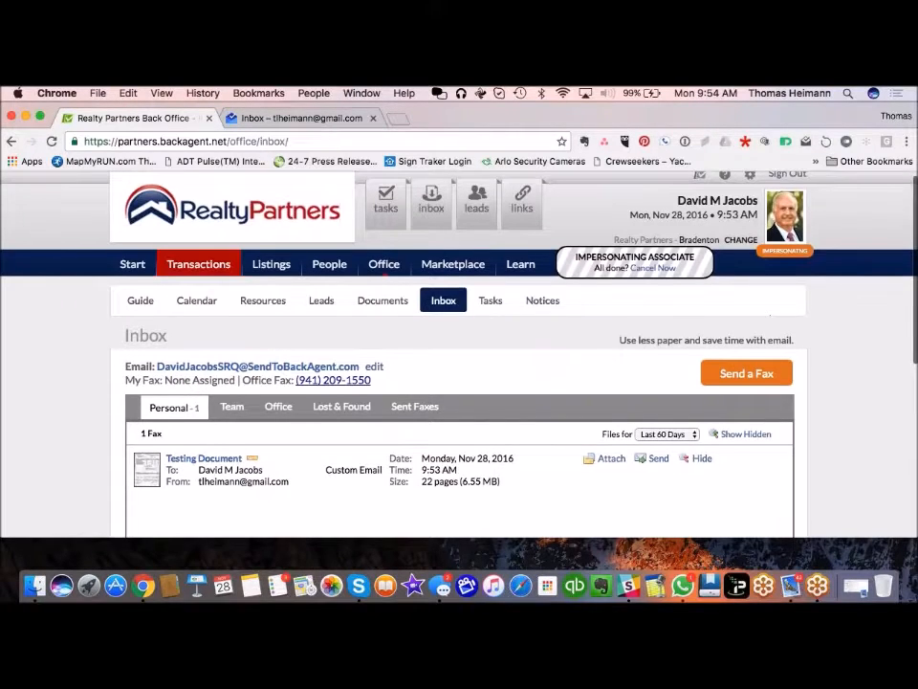
left_click(212, 265)
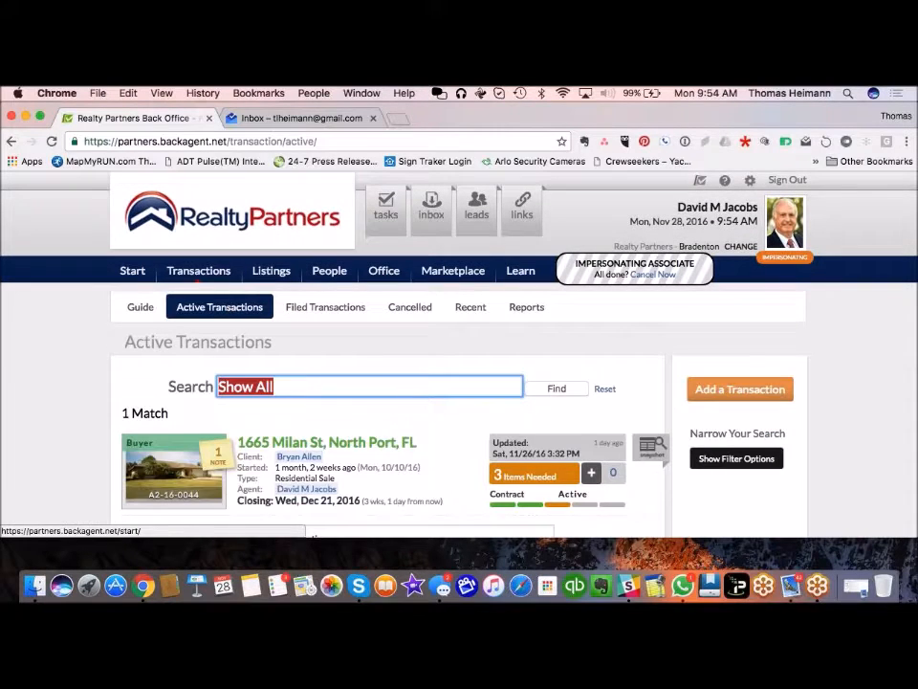
left_click(342, 444)
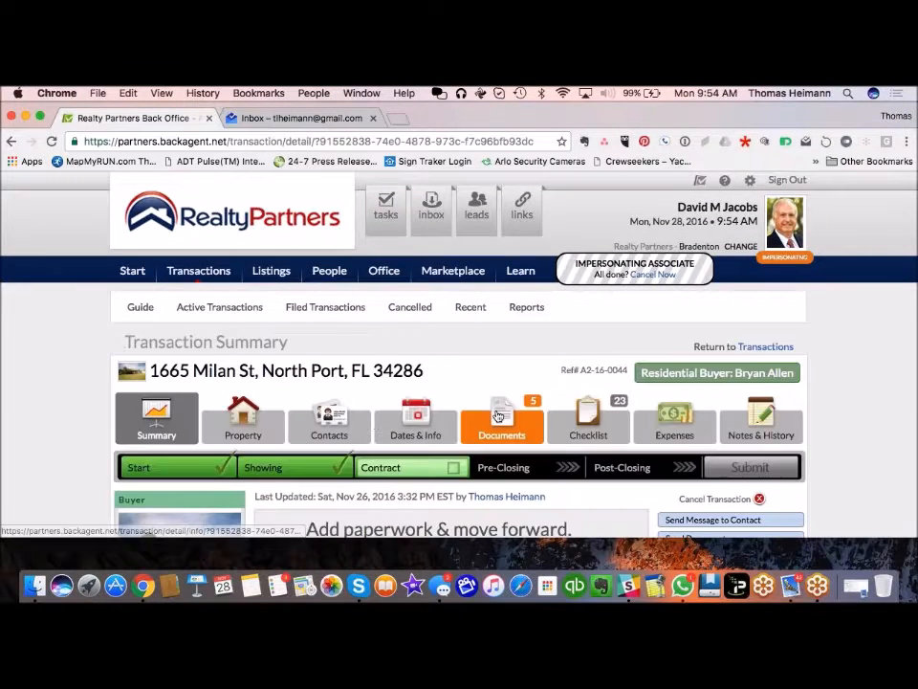
left_click(514, 437)
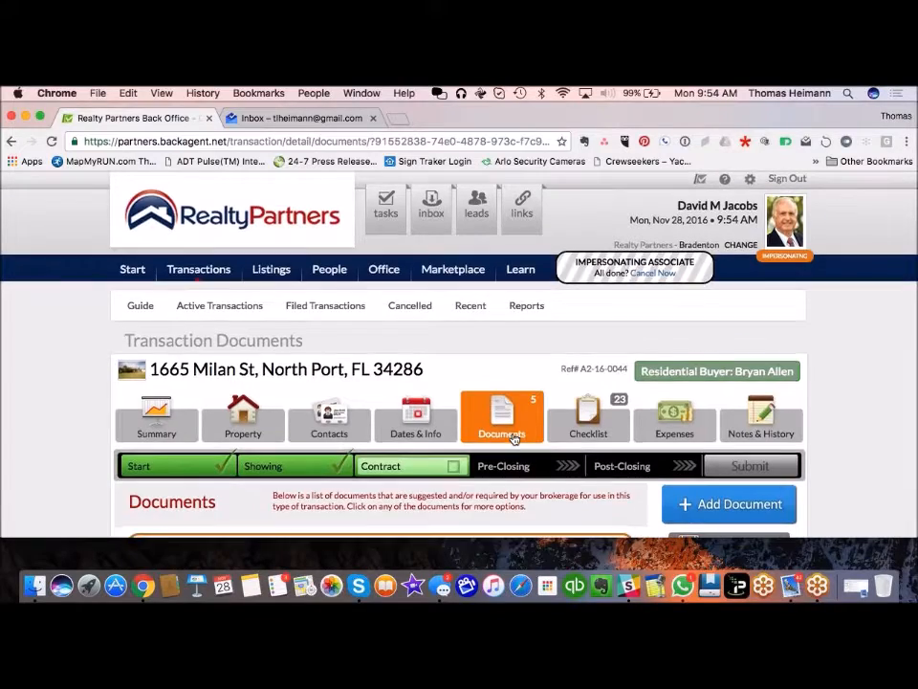
scroll(507, 436, "down", 5)
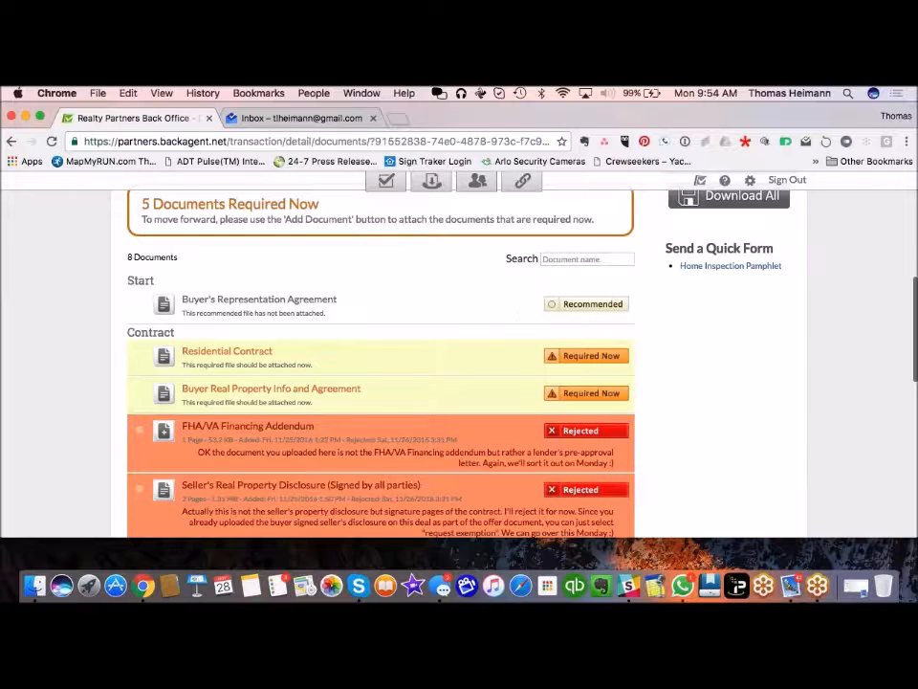
scroll(756, 206, "up", 2)
Step: Add a document from inbox files to see the 22-page fax, then return to the inbox
left_click(746, 247)
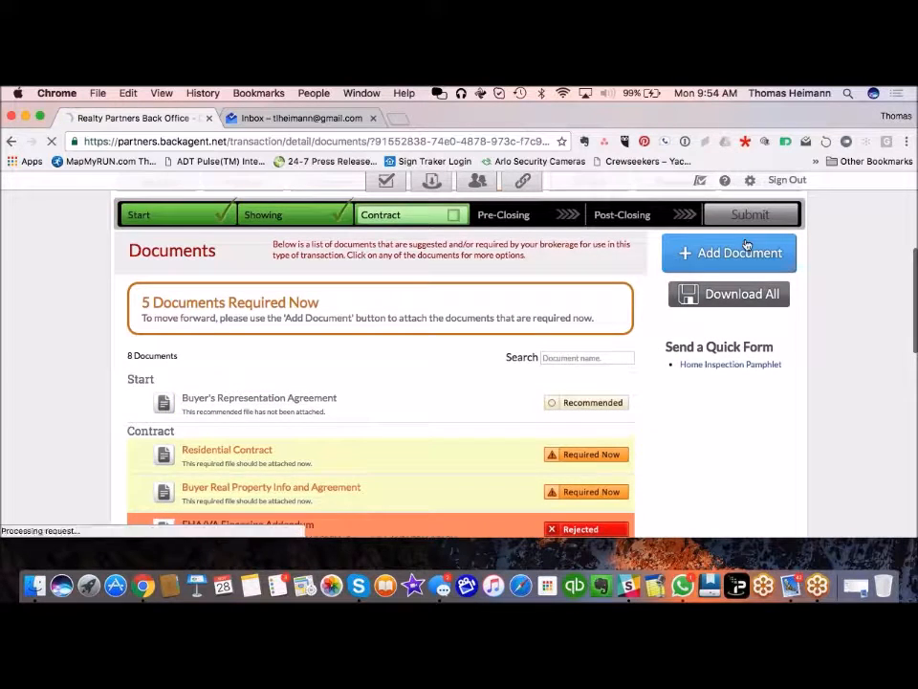
scroll(117, 486, "down", 2)
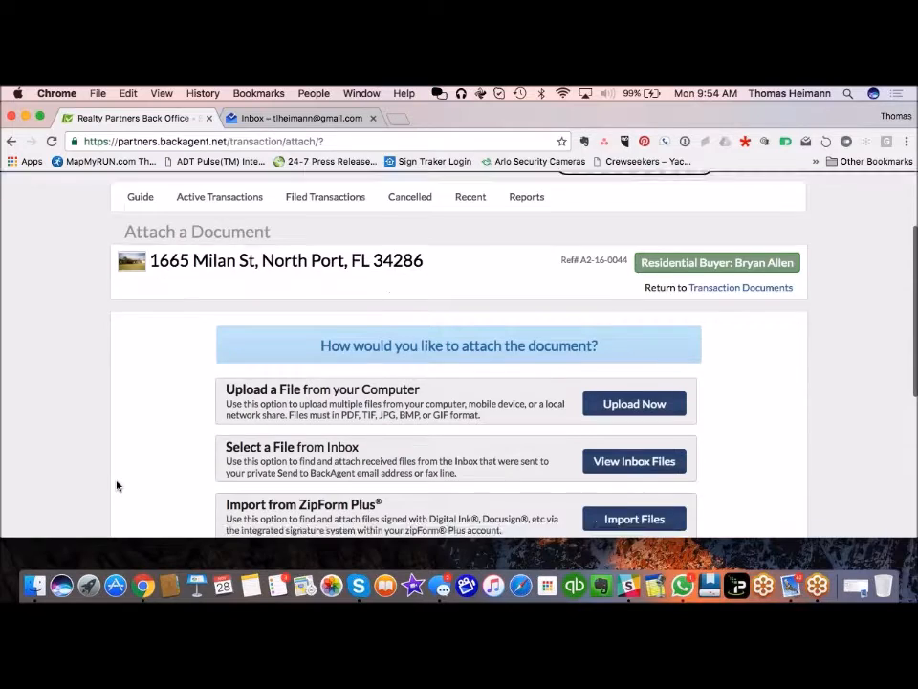
scroll(117, 486, "down", 2)
left_click(603, 369)
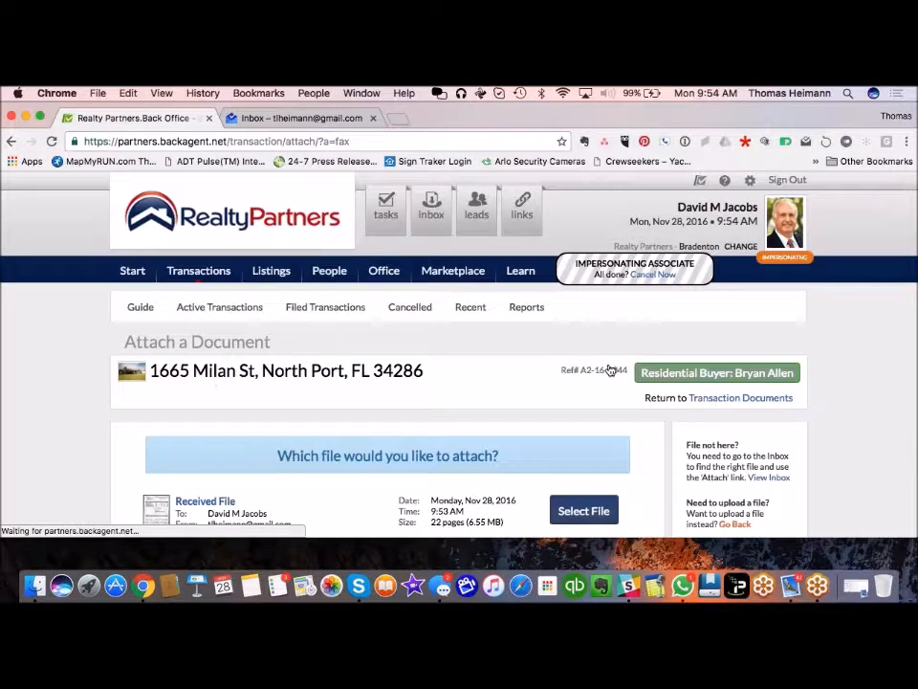
scroll(107, 382, "down", 4)
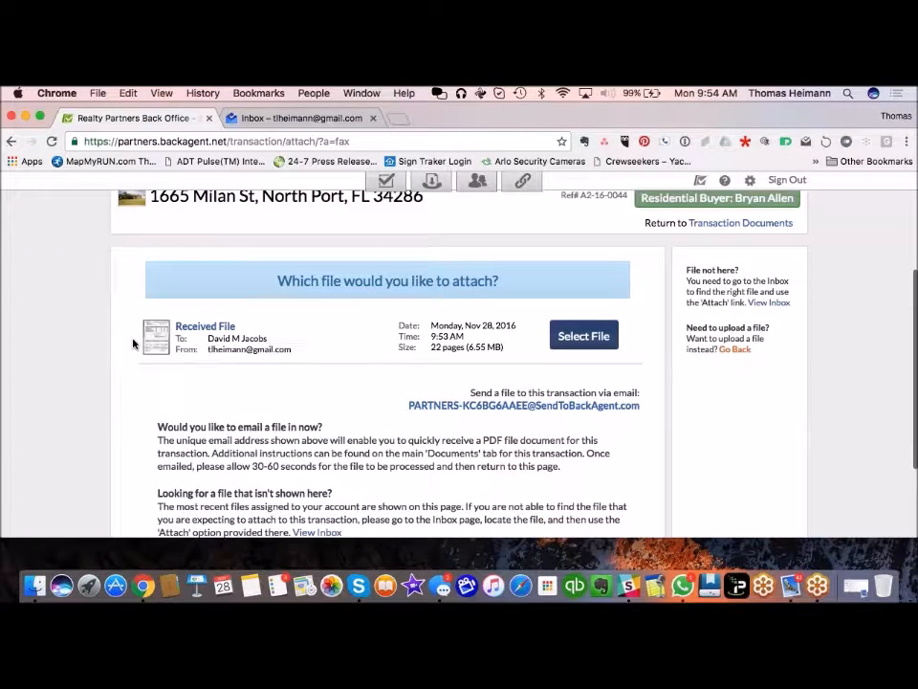
mouse_move(149, 353)
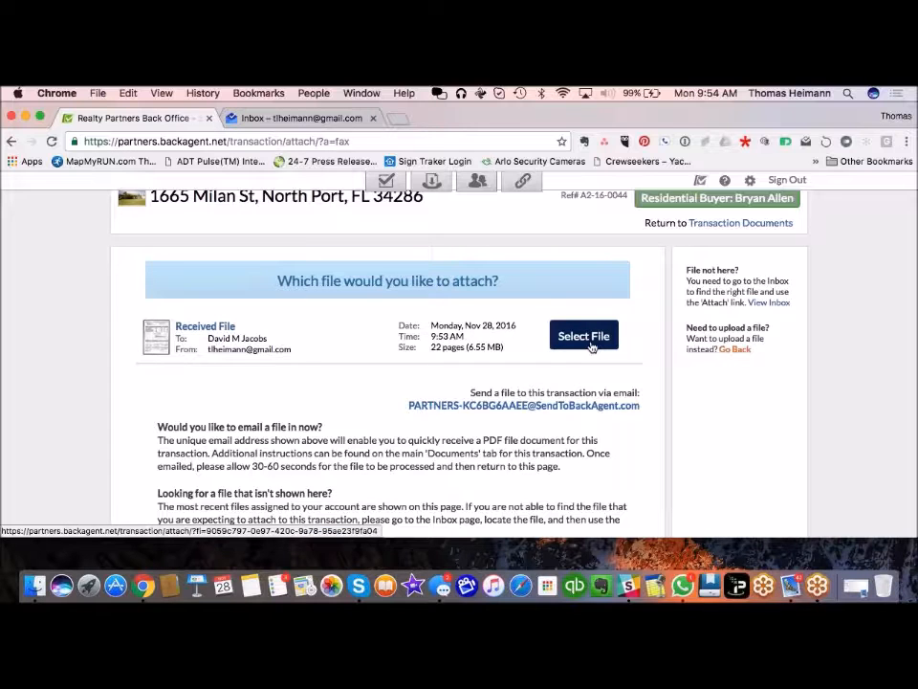
scroll(591, 347, "up", 4)
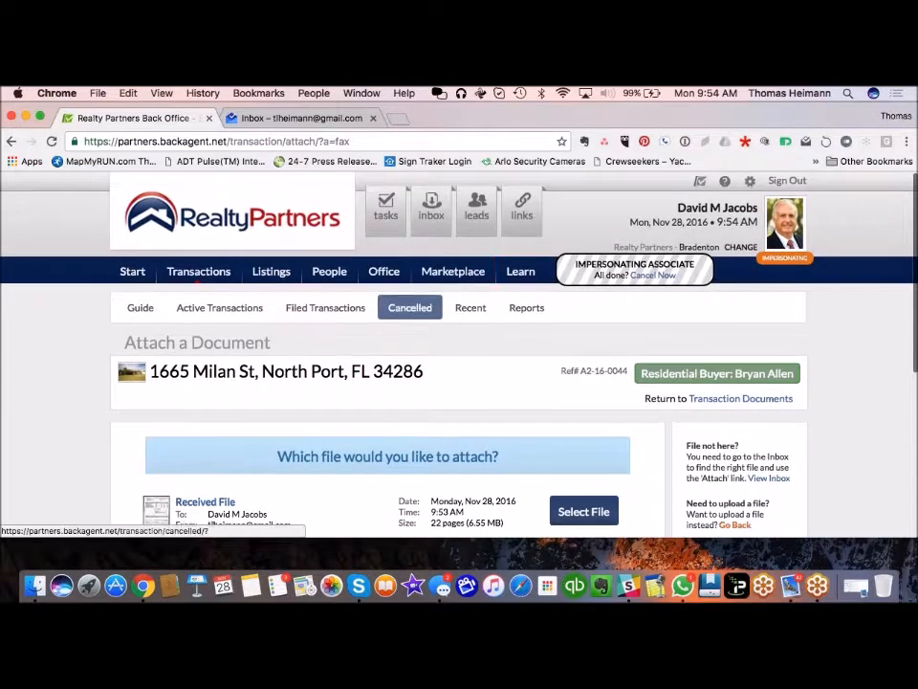
left_click(431, 206)
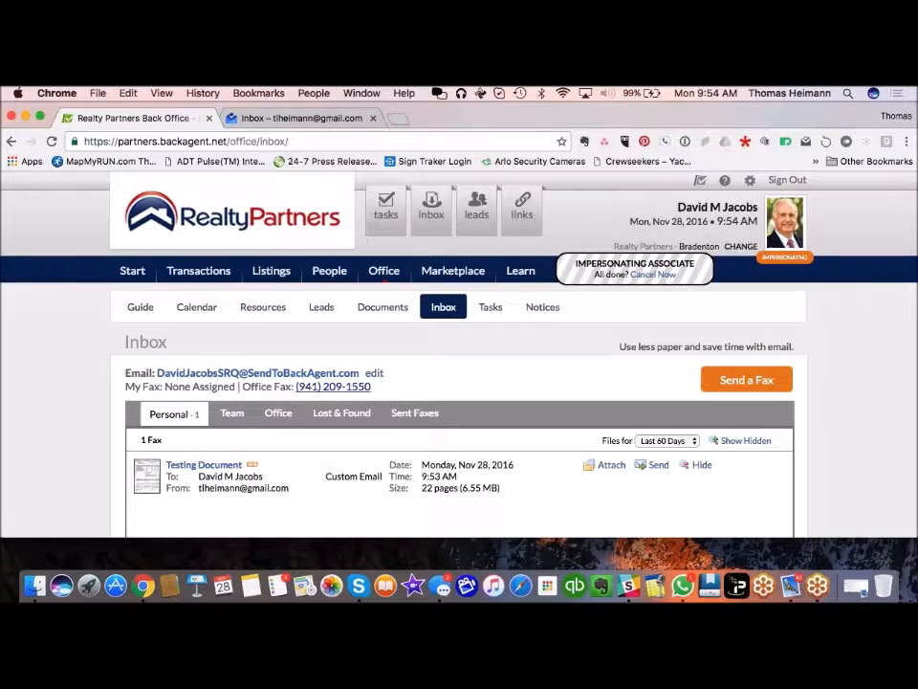
scroll(357, 485, "down", 1)
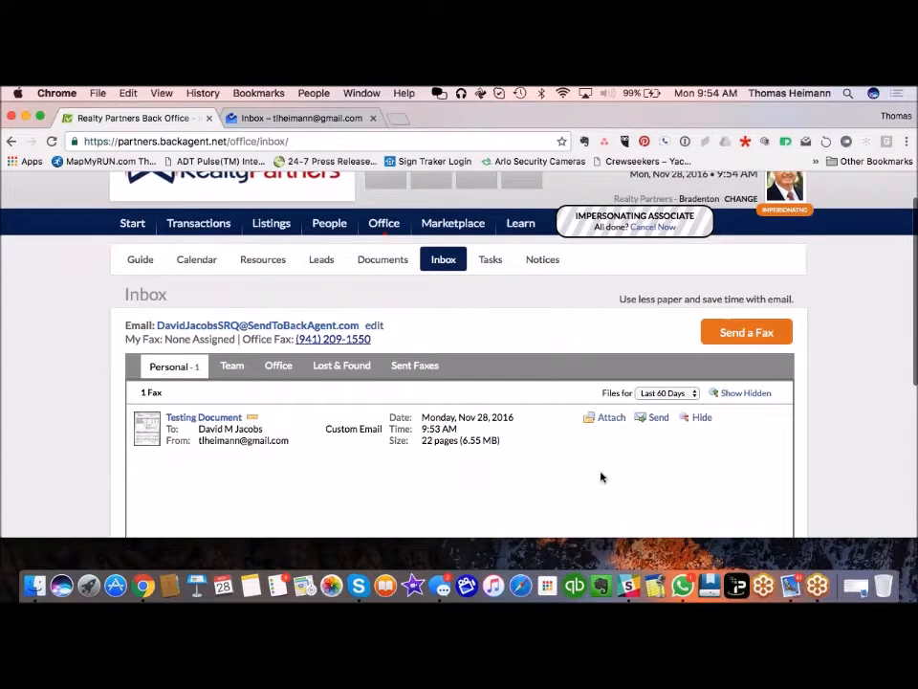
scroll(640, 469, "down", 1)
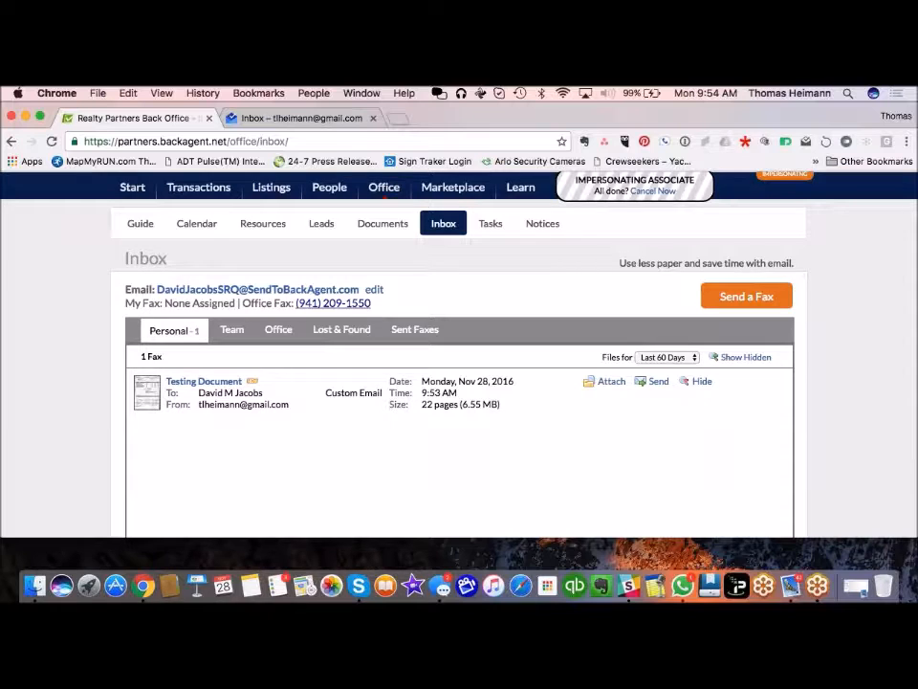
scroll(525, 334, "up", 2)
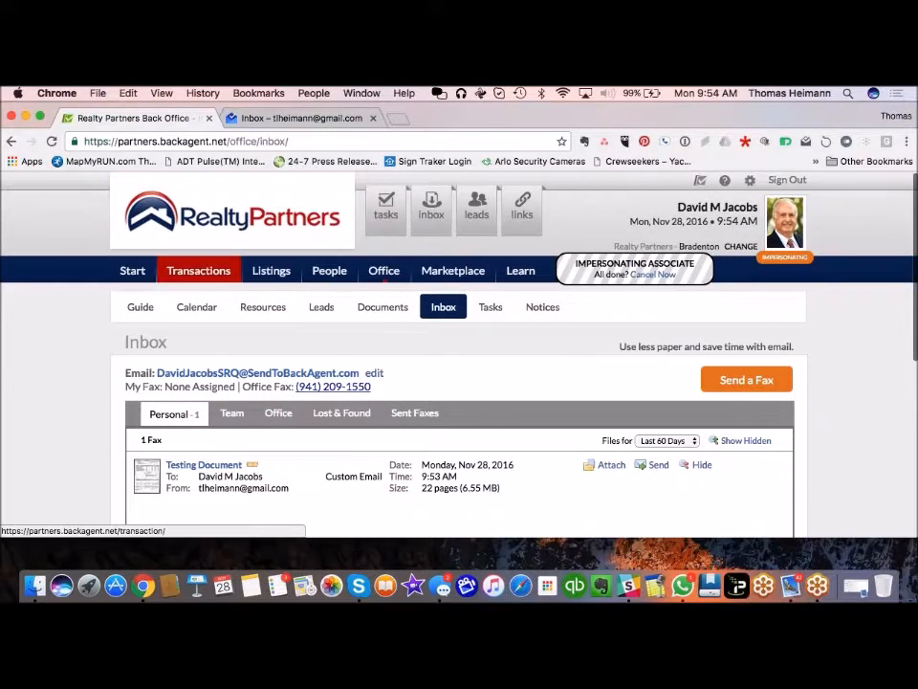
left_click(215, 270)
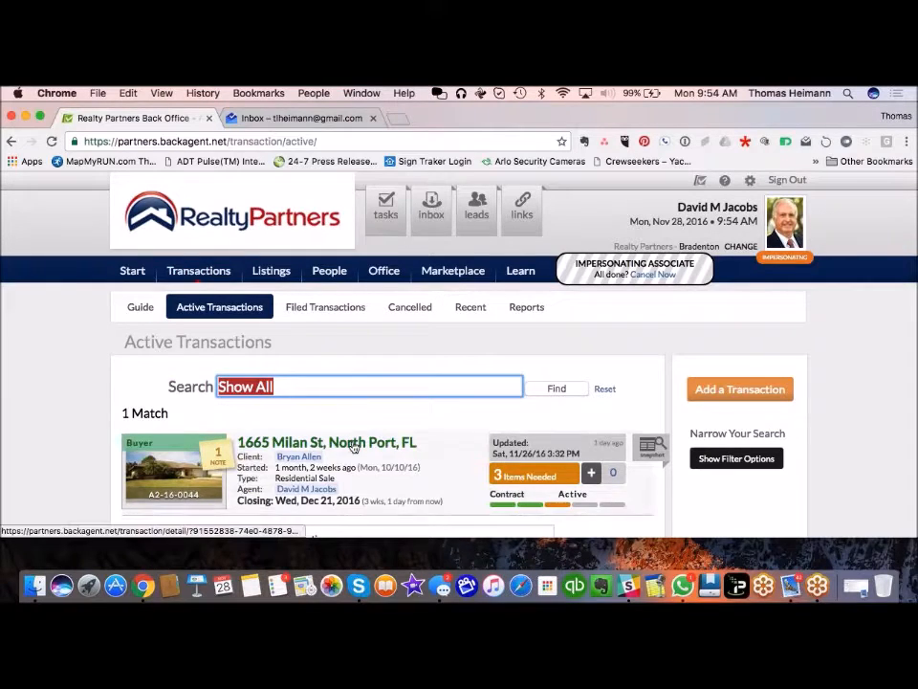
left_click(353, 446)
scroll(395, 436, "down", 3)
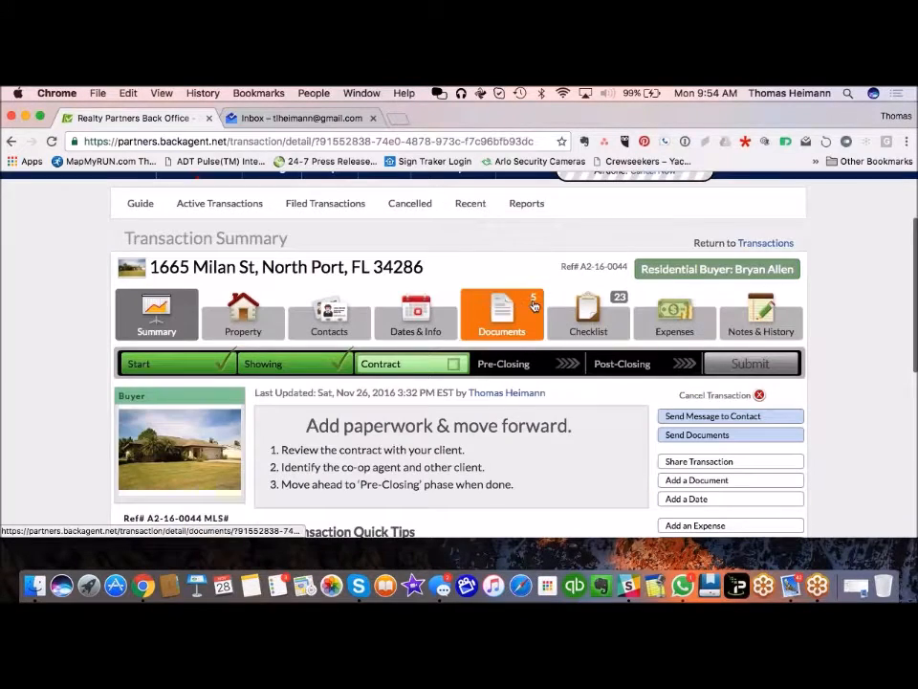
left_click(532, 306)
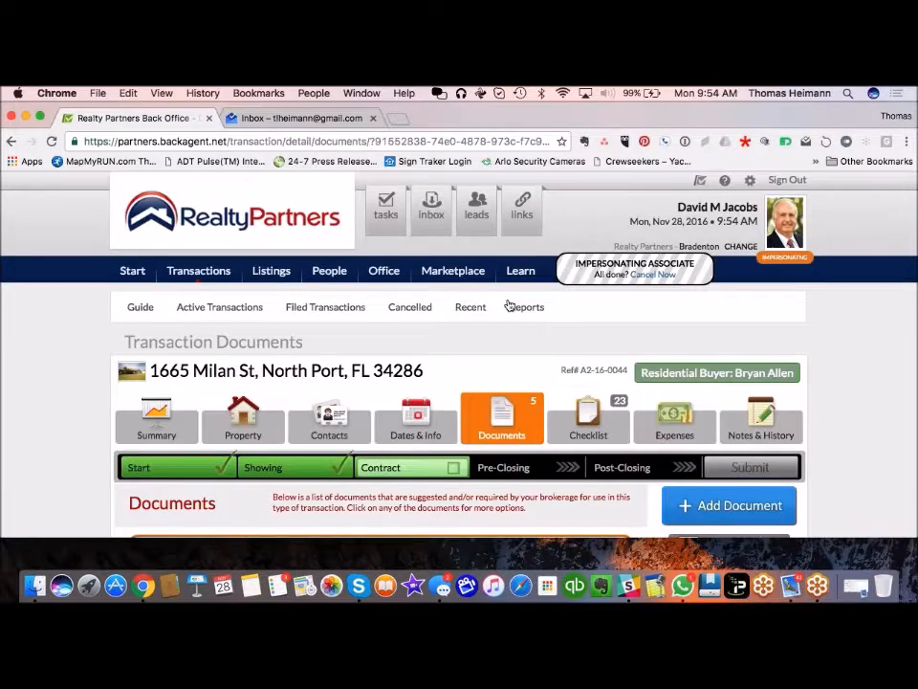
scroll(510, 305, "down", 10)
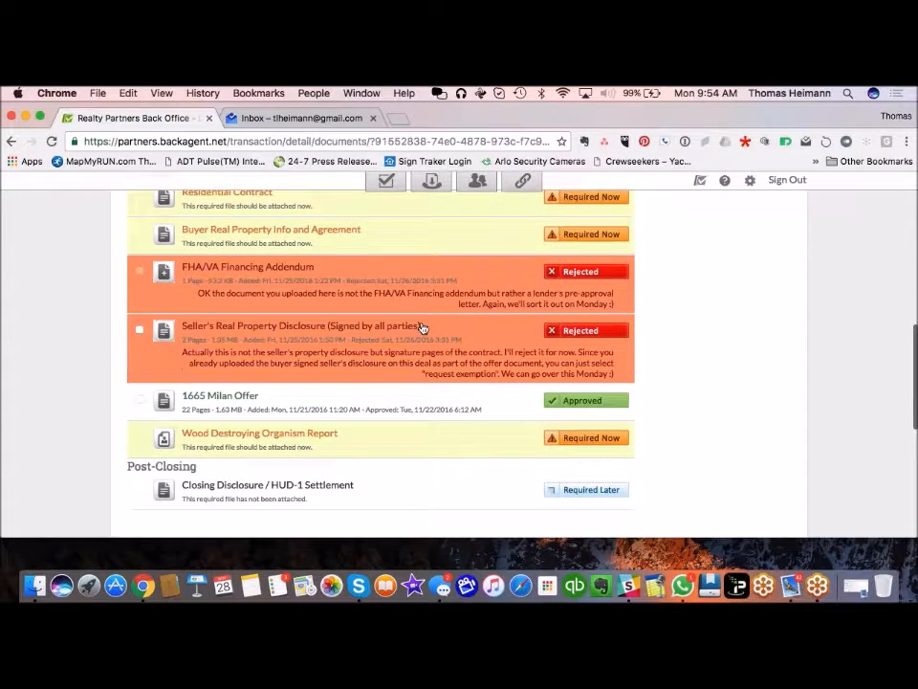
left_click(551, 274)
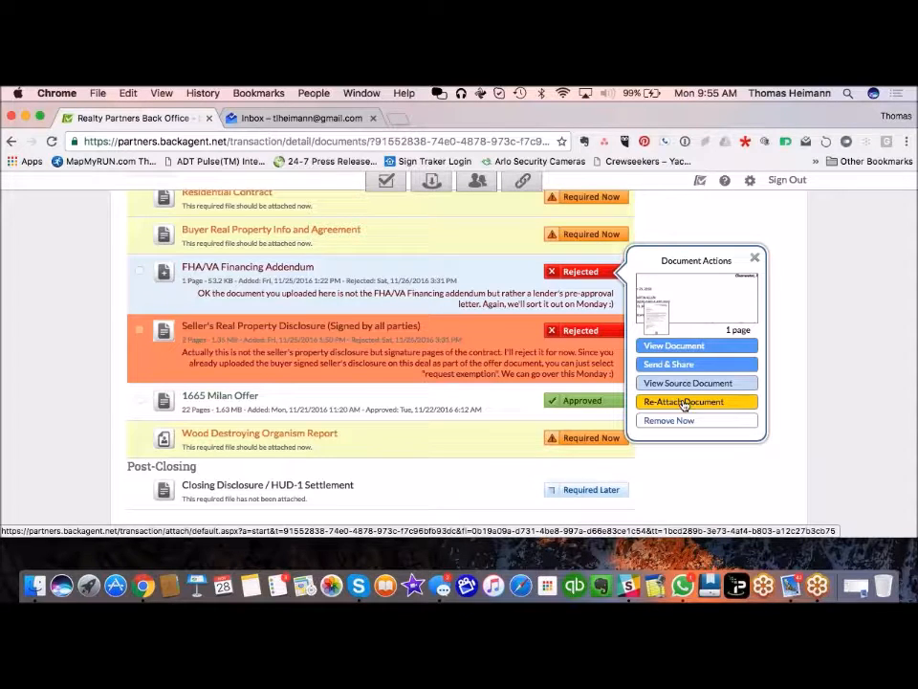
Step: Open the Seller's Real Property Disclosure document actions, then close the popup without changes
left_click(470, 348)
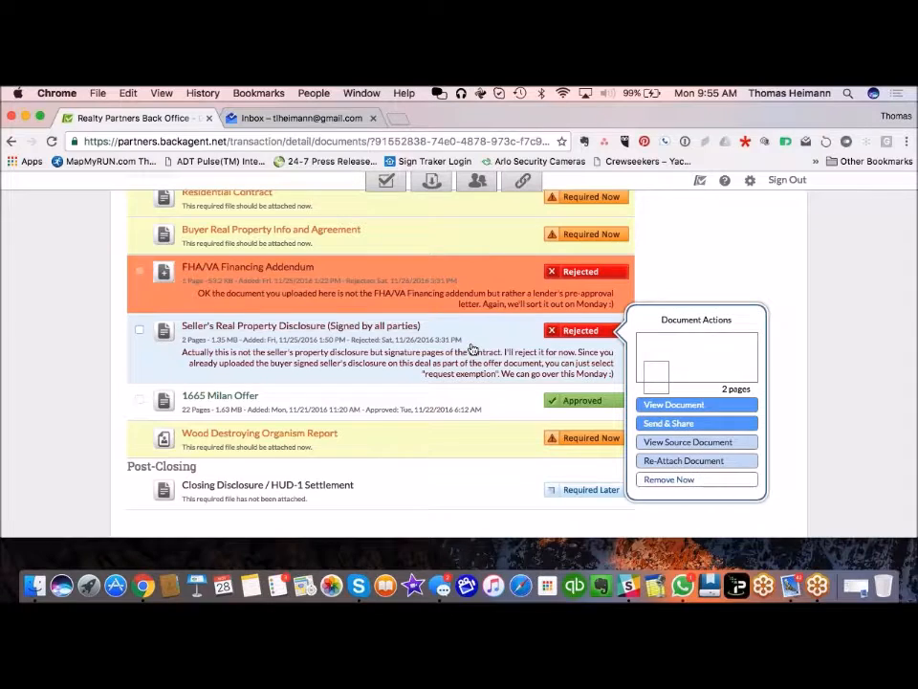
scroll(465, 360, "up", 2)
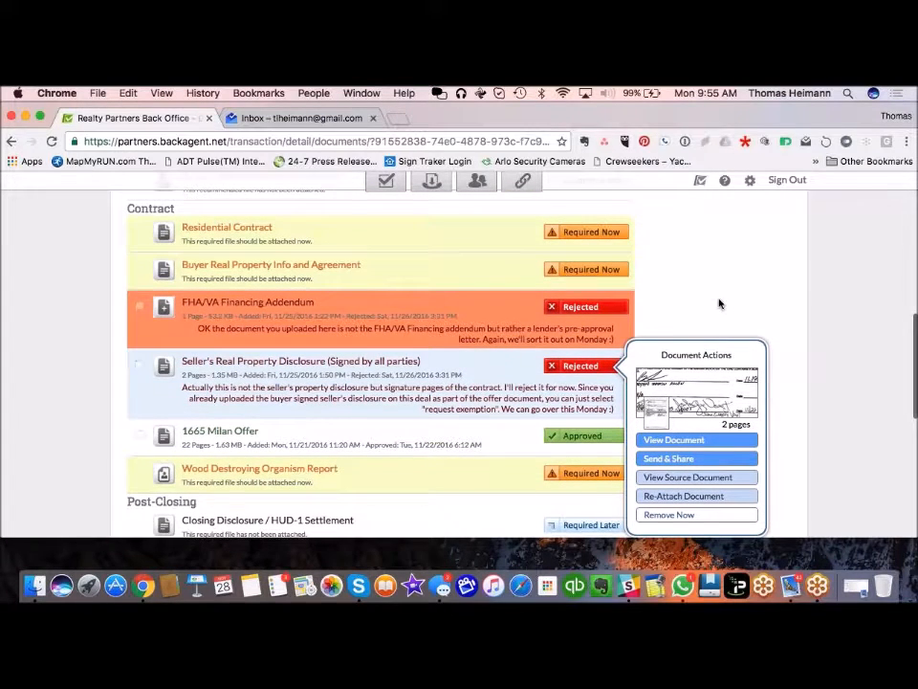
left_click(755, 351)
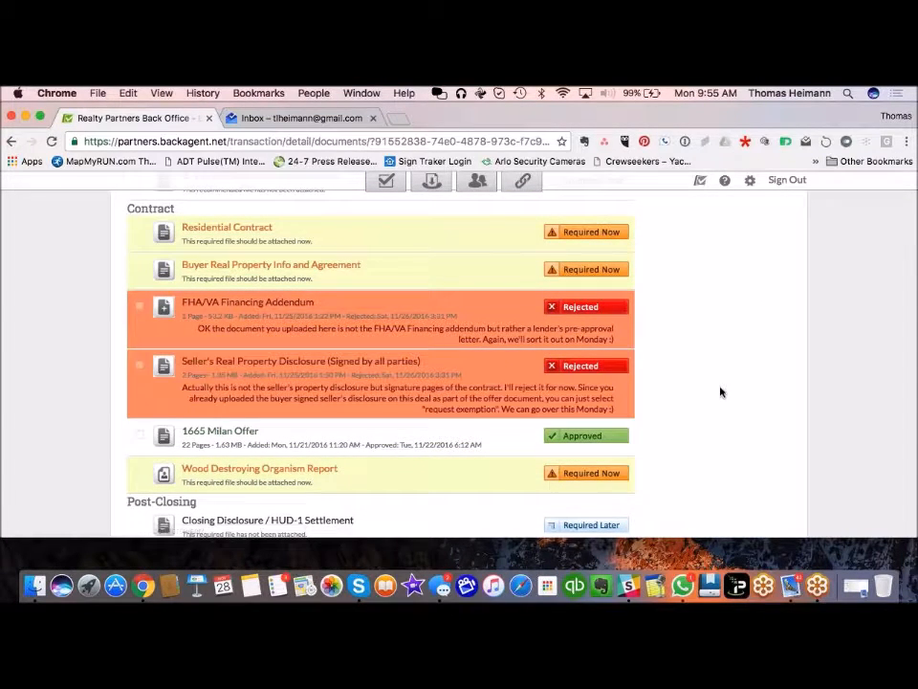
scroll(720, 391, "down", 3)
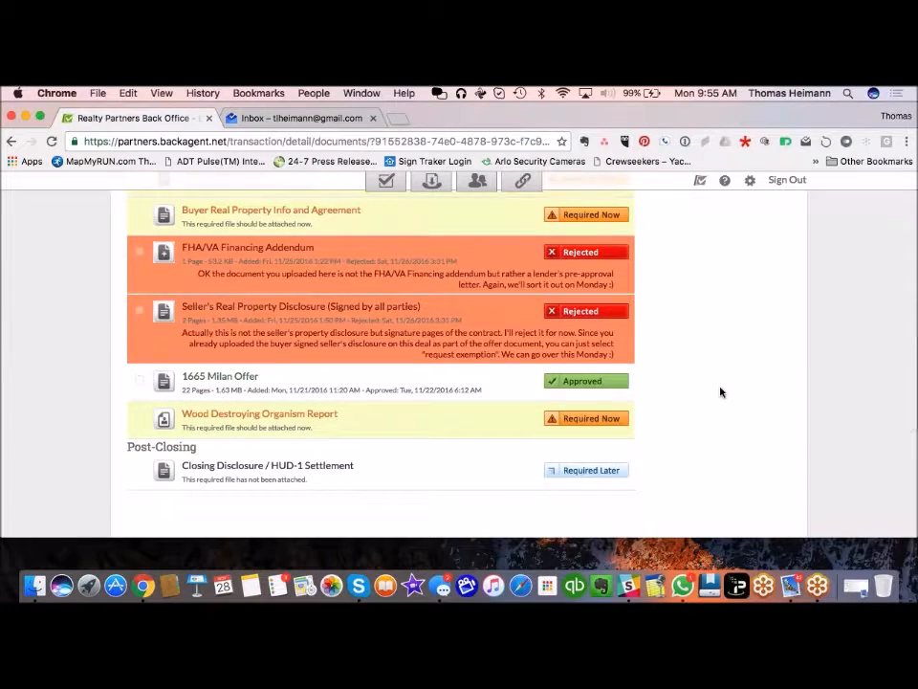
scroll(720, 391, "up", 8)
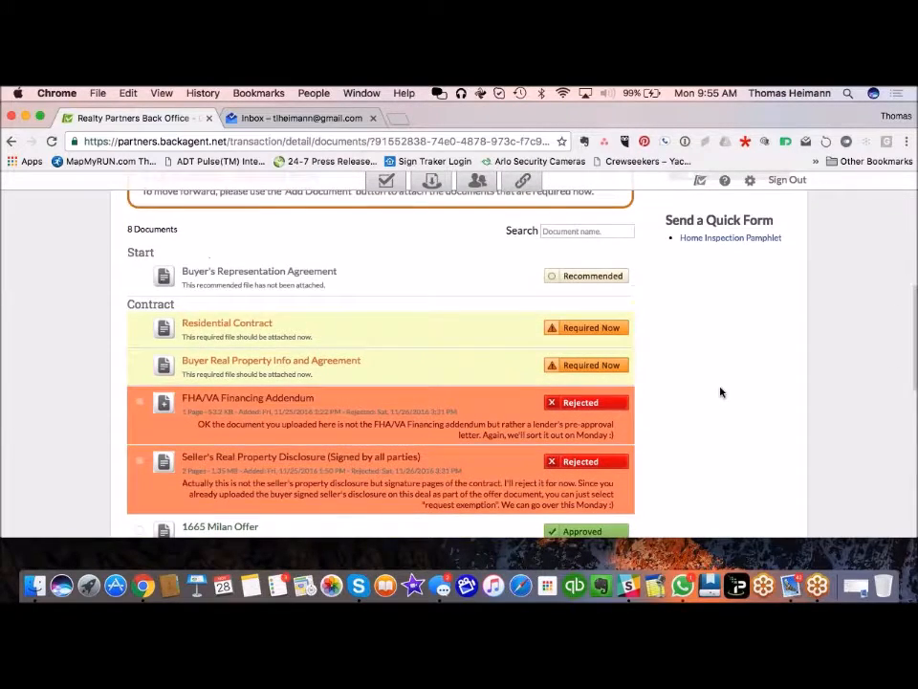
scroll(720, 391, "up", 10)
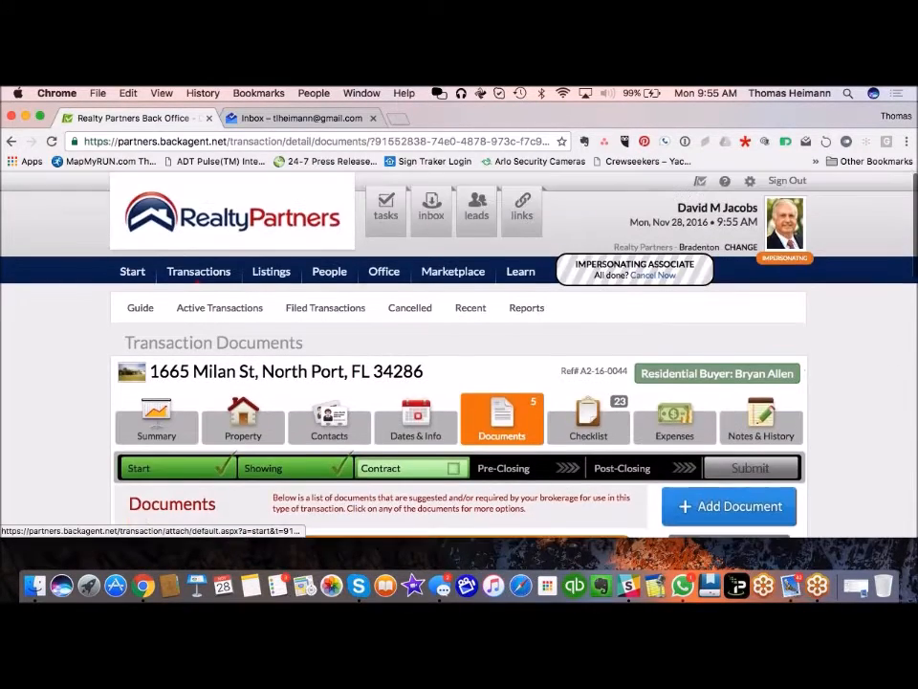
scroll(720, 392, "down", 4)
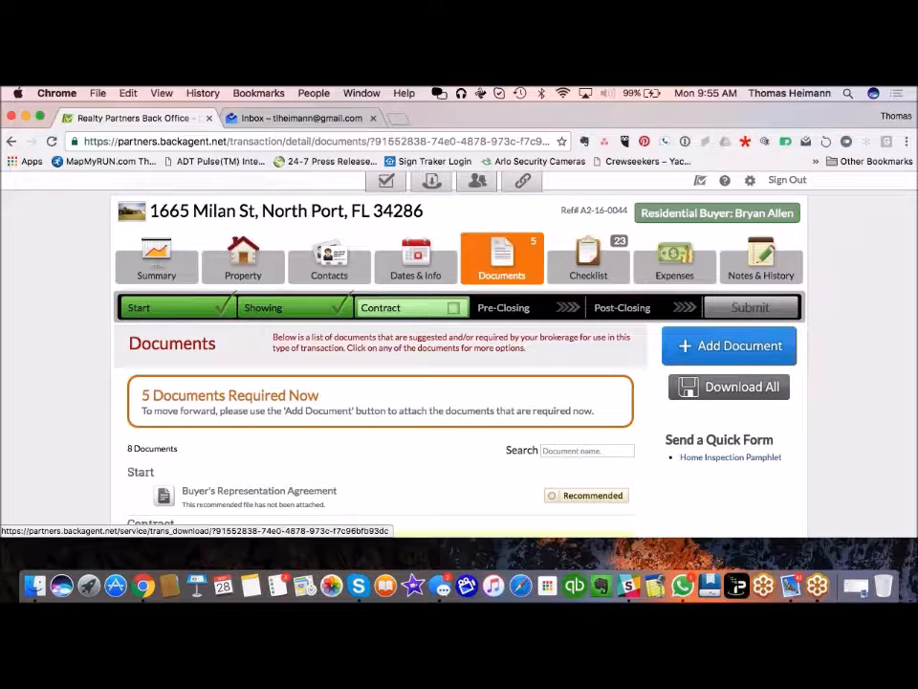
scroll(459, 364, "down", 2)
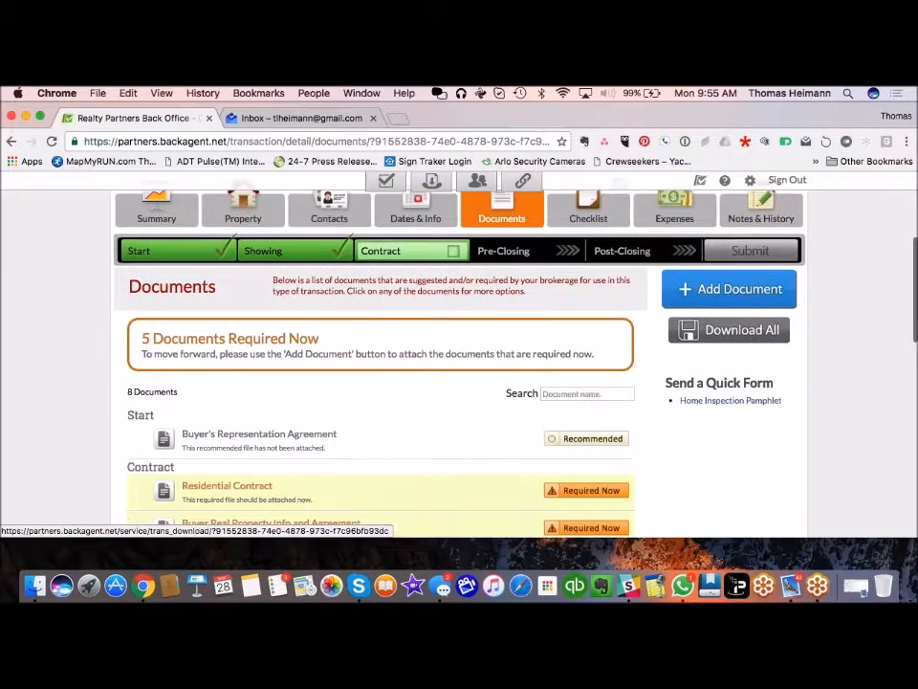
scroll(499, 459, "down", 3)
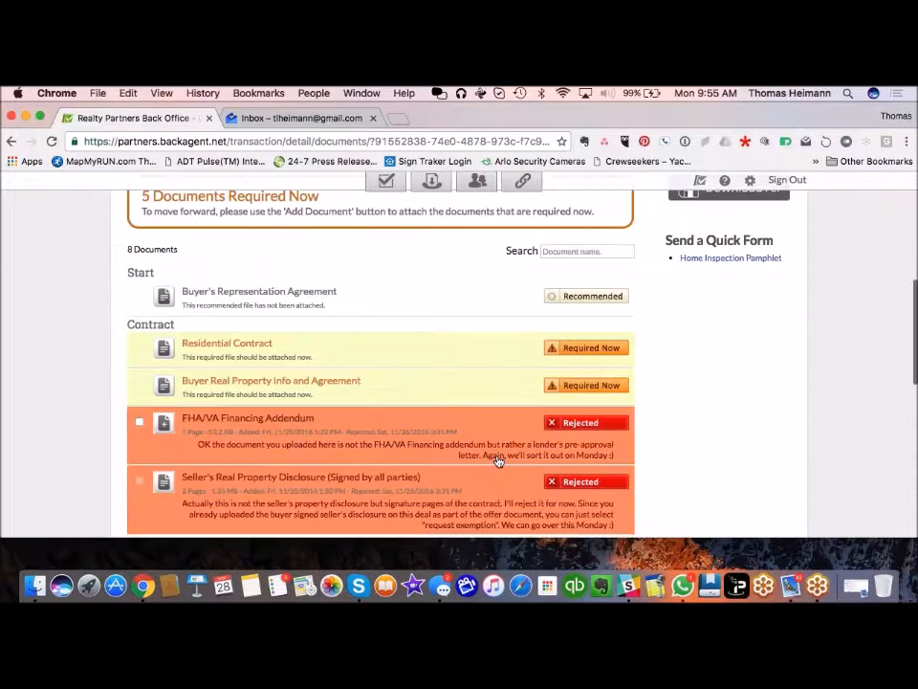
scroll(139, 426, "down", 4)
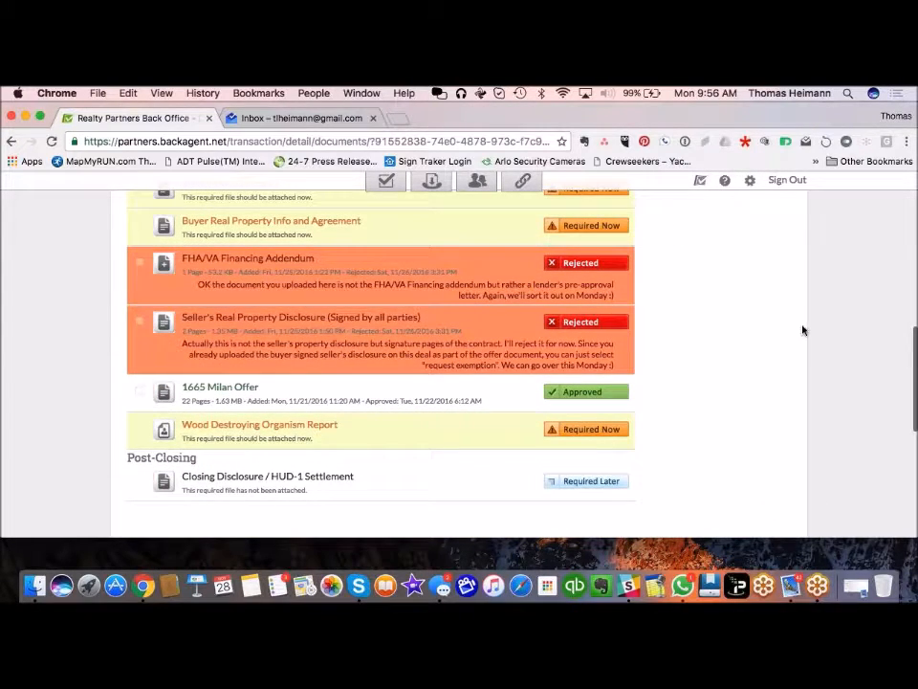
scroll(779, 310, "up", 6)
scroll(779, 309, "up", 1)
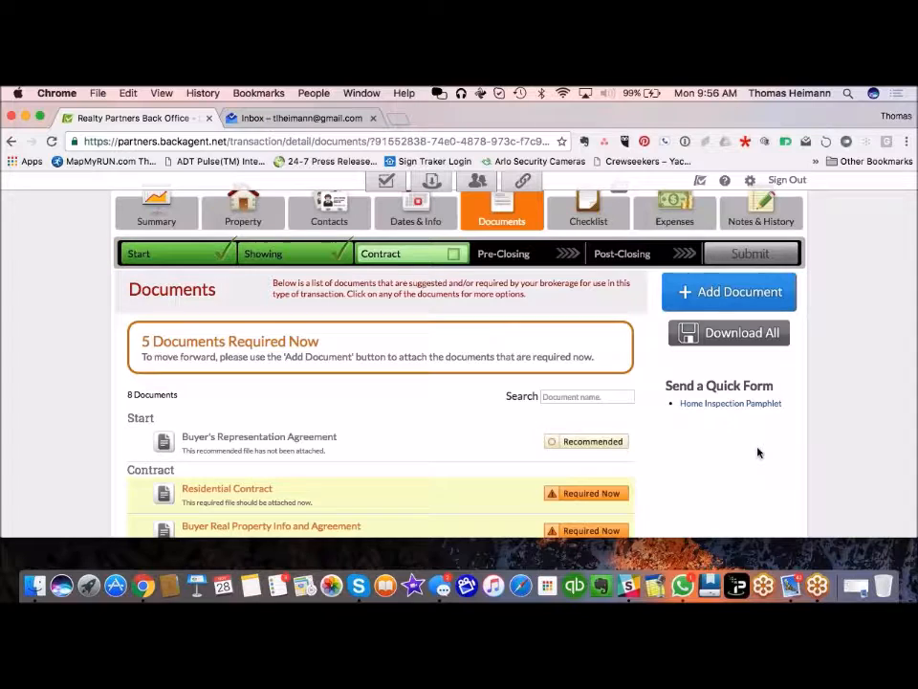
scroll(758, 452, "down", 5)
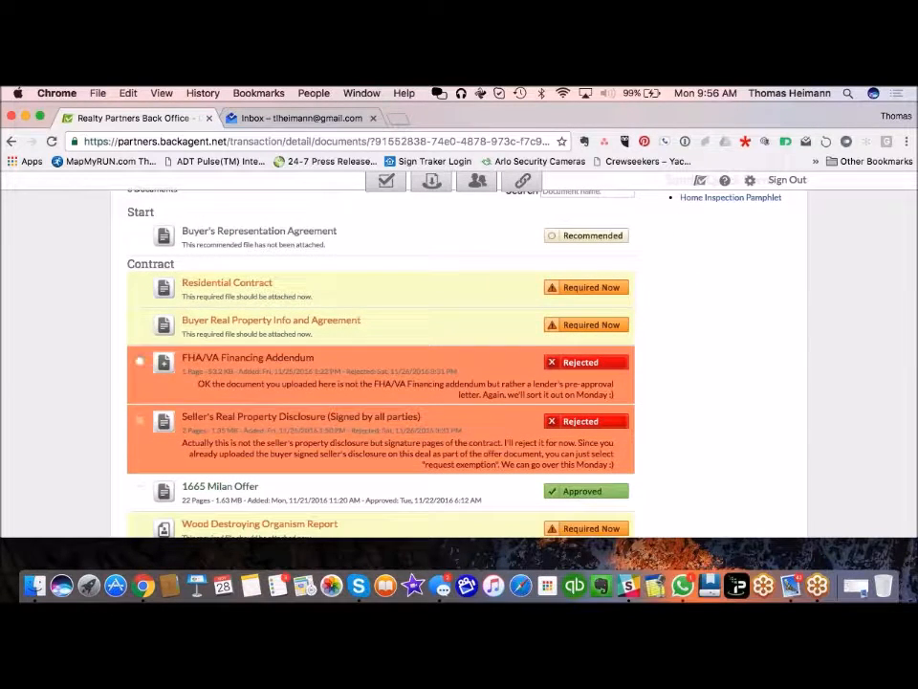
Step: Remove the rejected FHA/VA Financing Addendum file and confirm the deletion
left_click(551, 365)
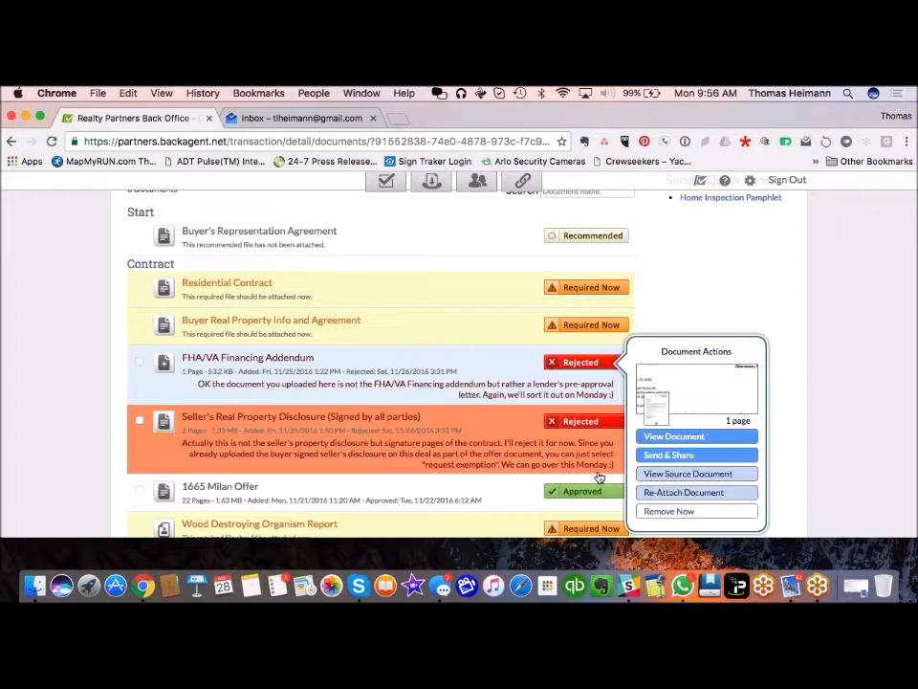
left_click(669, 513)
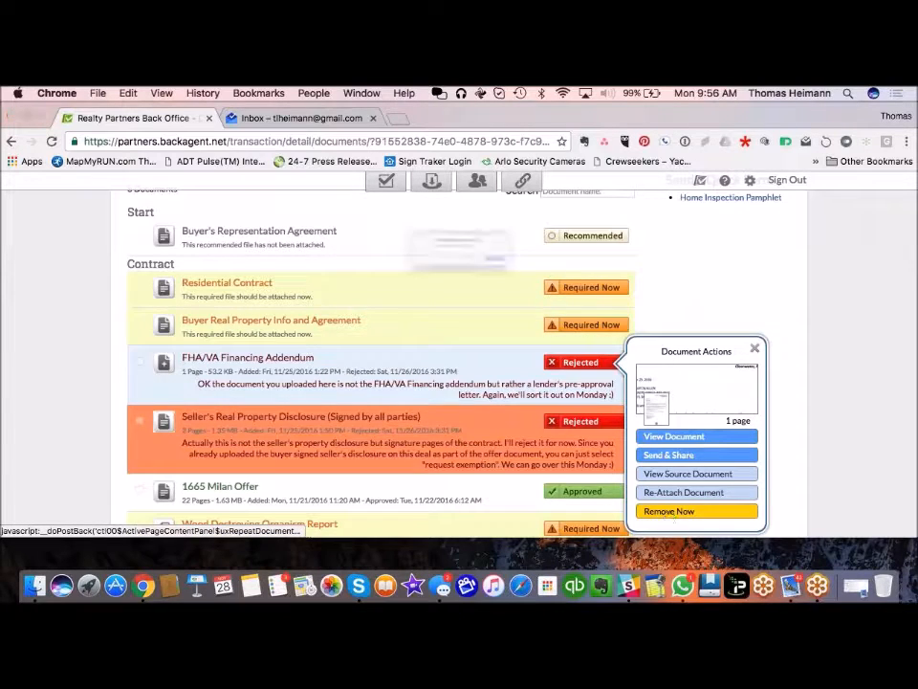
left_click(565, 281)
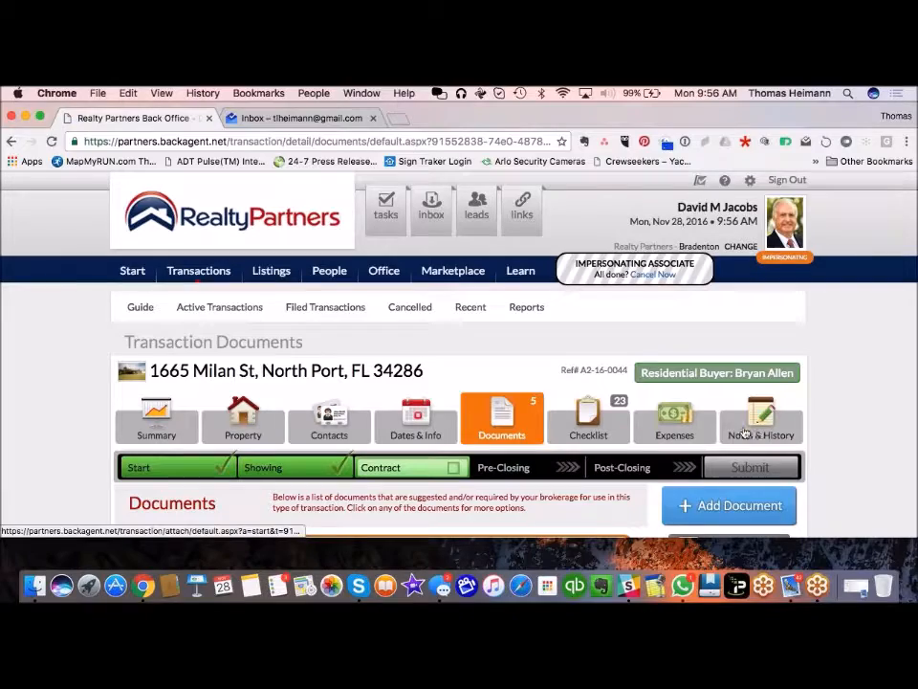
Step: Check the transaction's Notes & History, then go back to its Documents list
left_click(758, 420)
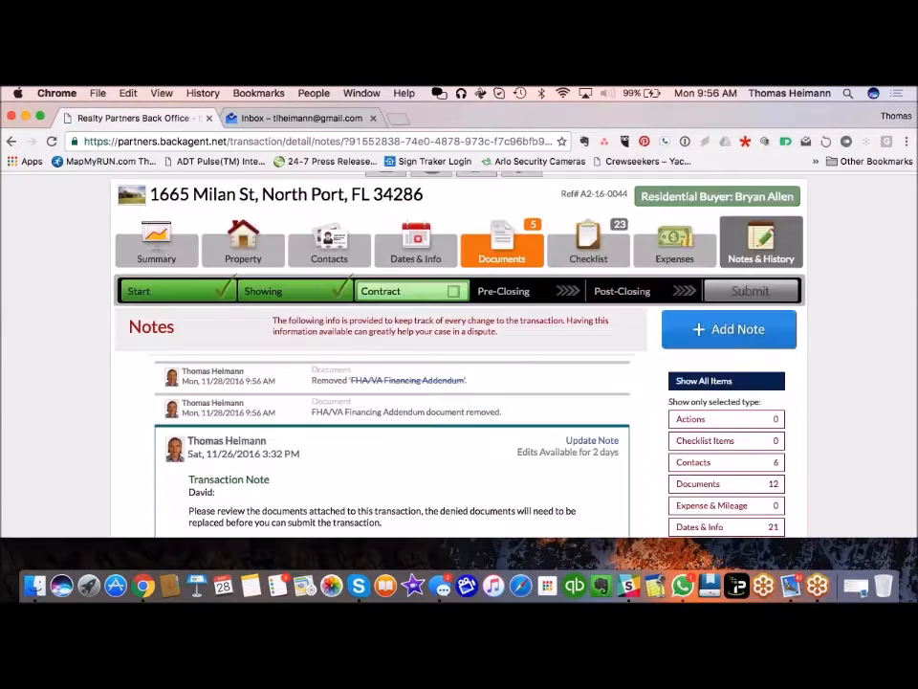
scroll(459, 382, "down", 5)
scroll(459, 382, "up", 4)
left_click(502, 202)
scroll(383, 364, "down", 10)
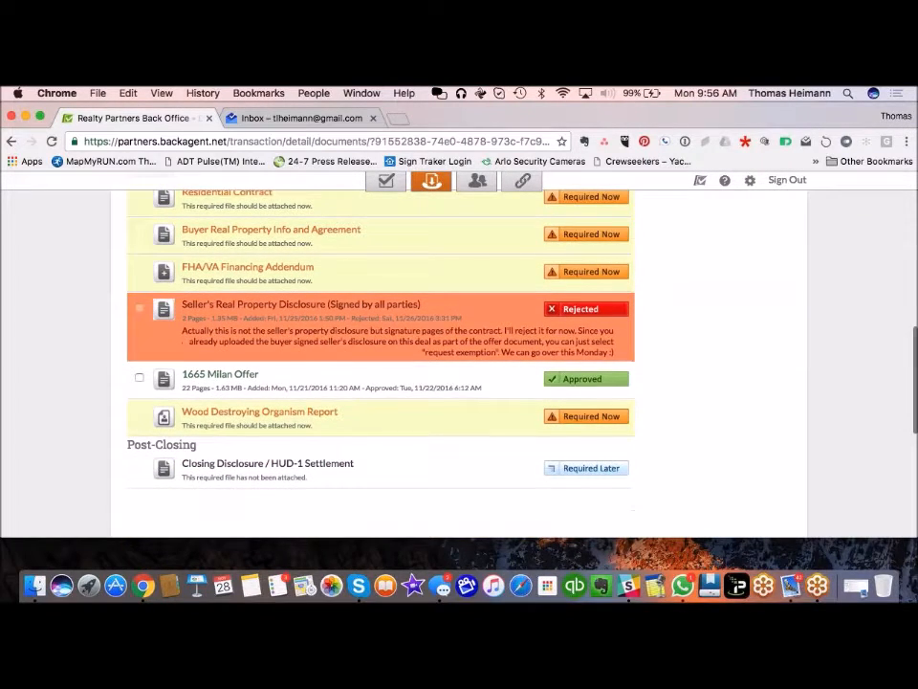
scroll(335, 354, "up", 2)
Step: Remove the rejected Seller's Real Property Disclosure file with Remove Now and confirm with OK
left_click(335, 354)
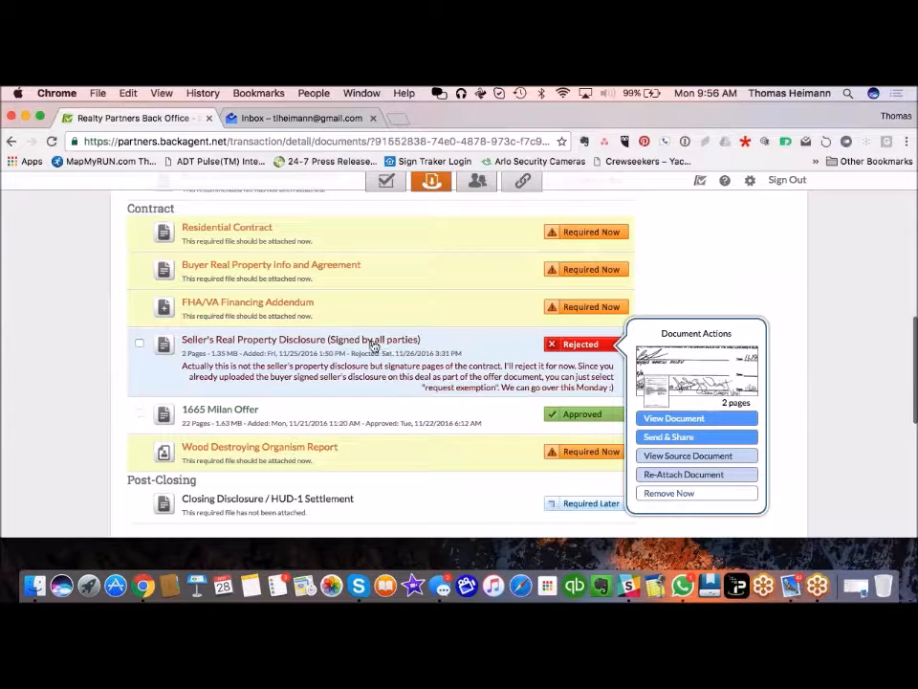
left_click(667, 492)
left_click(566, 280)
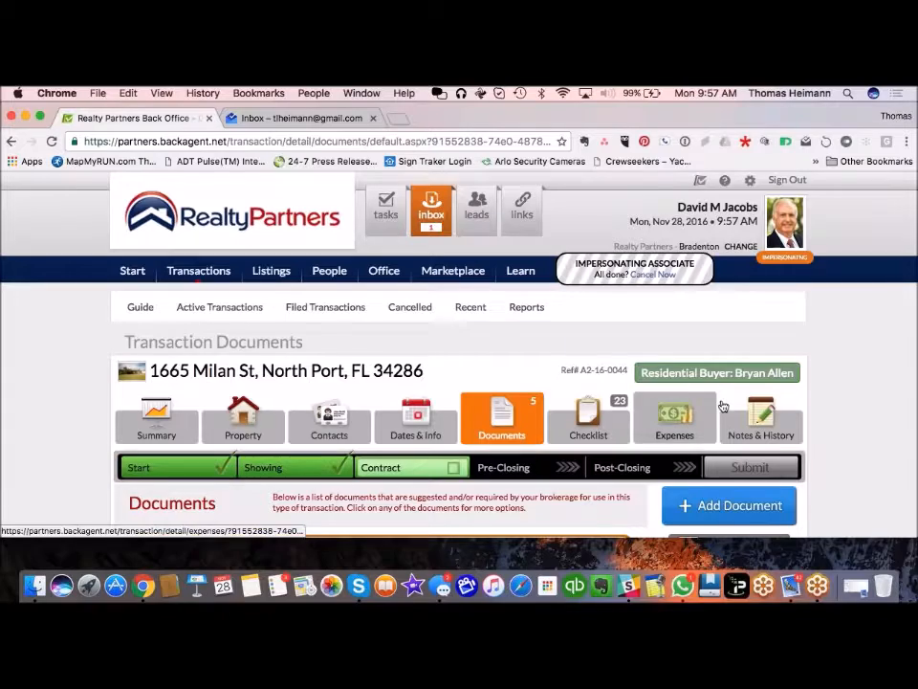
scroll(834, 424, "down", 10)
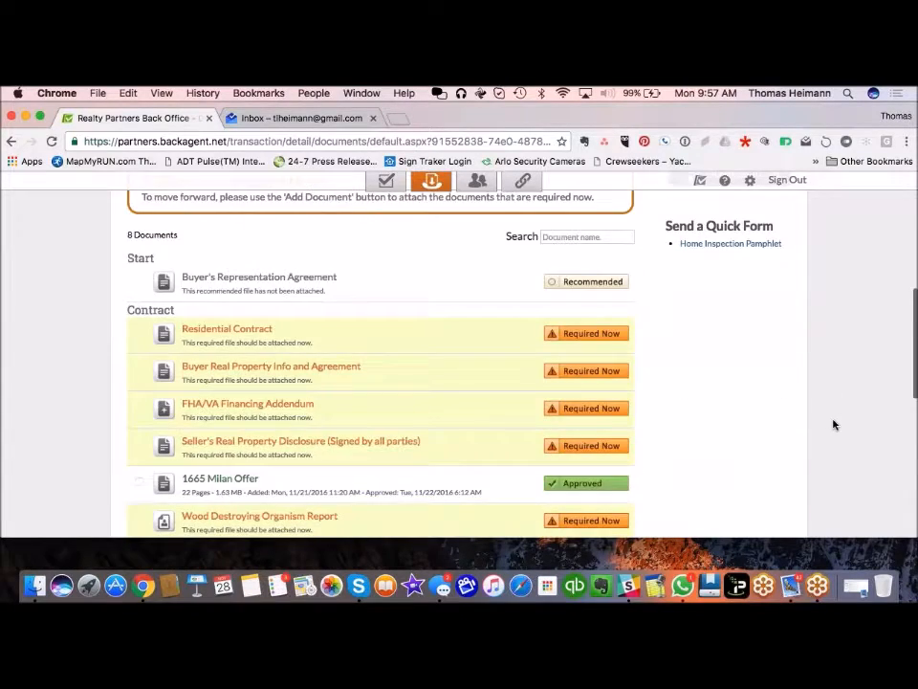
scroll(834, 425, "down", 1)
scroll(834, 425, "up", 5)
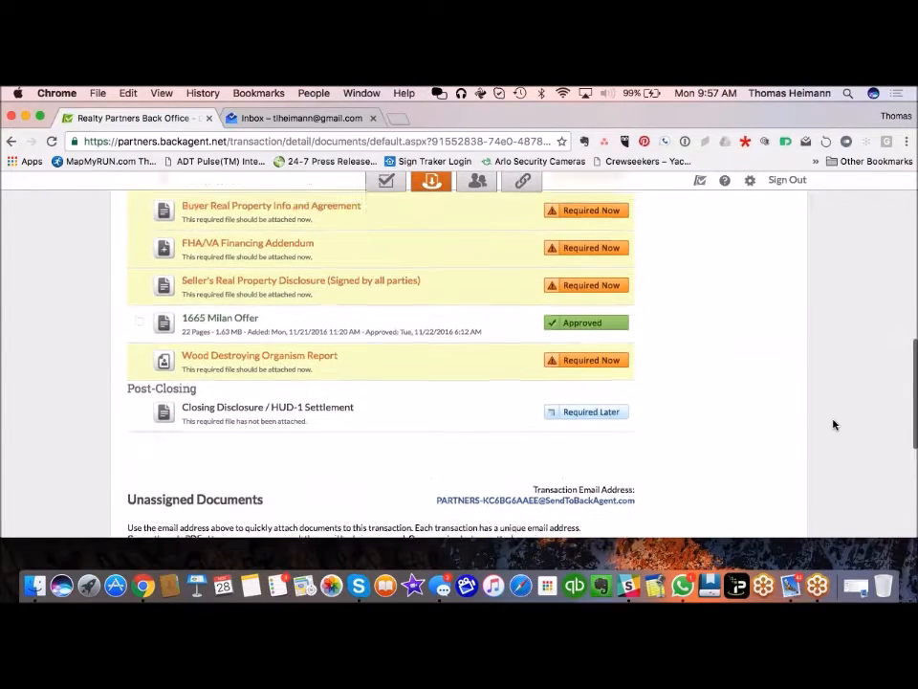
scroll(834, 425, "up", 6)
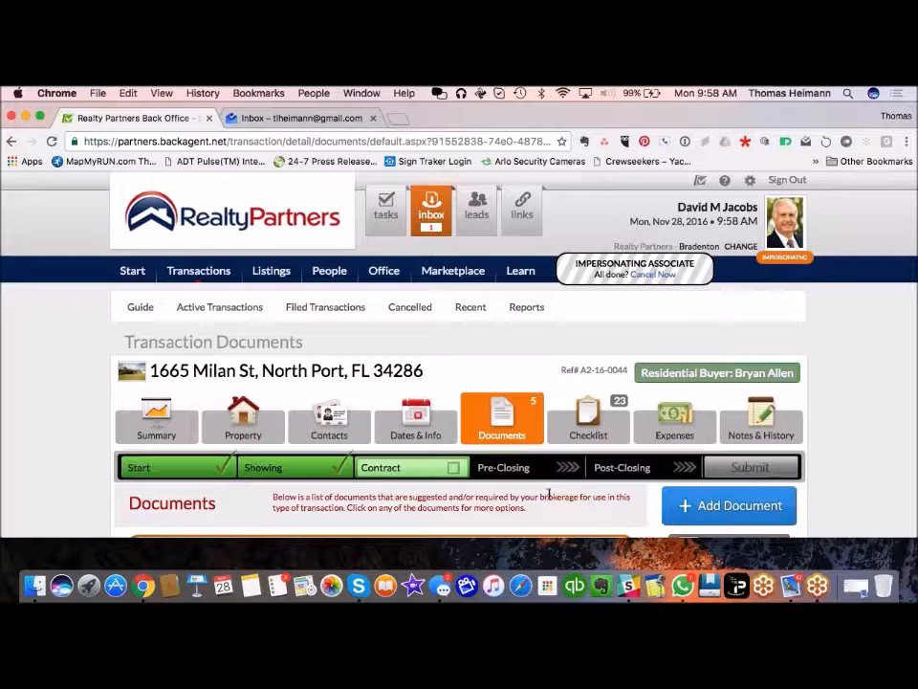
scroll(547, 494, "down", 2)
scroll(547, 494, "up", 1)
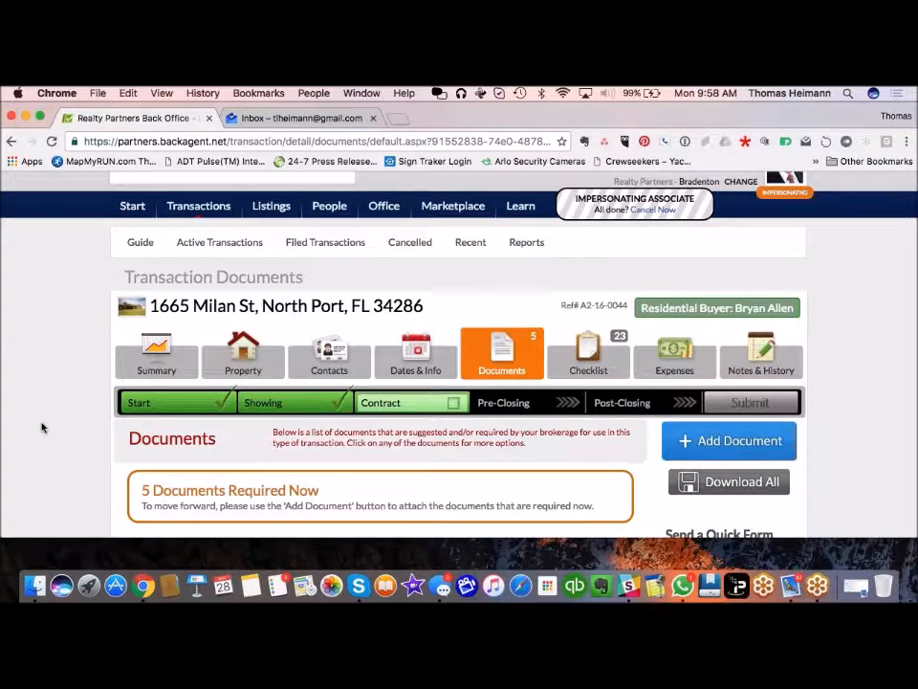
scroll(41, 427, "down", 1)
scroll(41, 427, "up", 2)
scroll(41, 428, "up", 1)
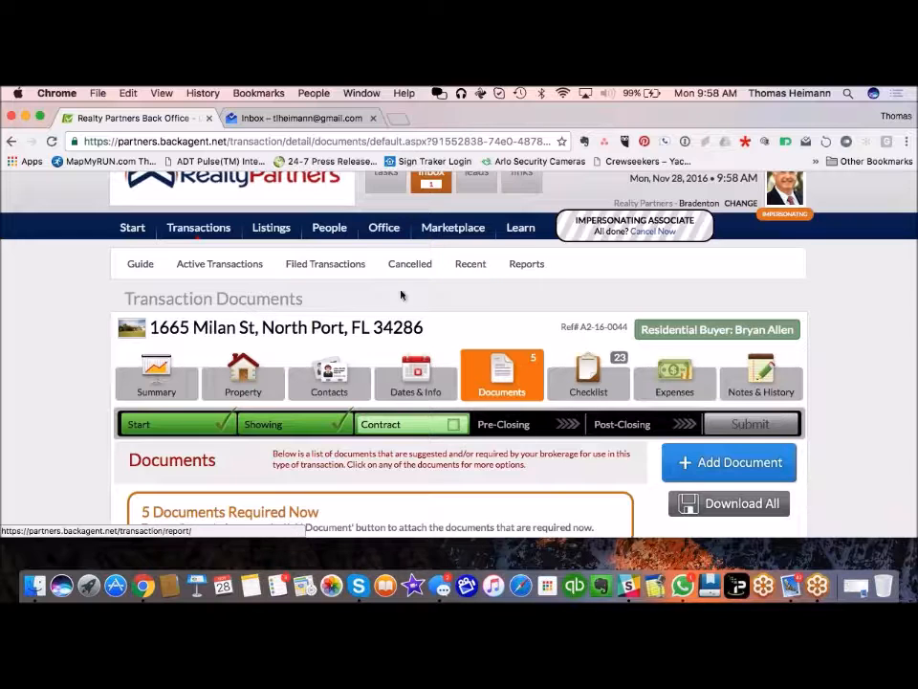
Step: Look over the Transaction Reports list, then go back to the Start home page
left_click(535, 267)
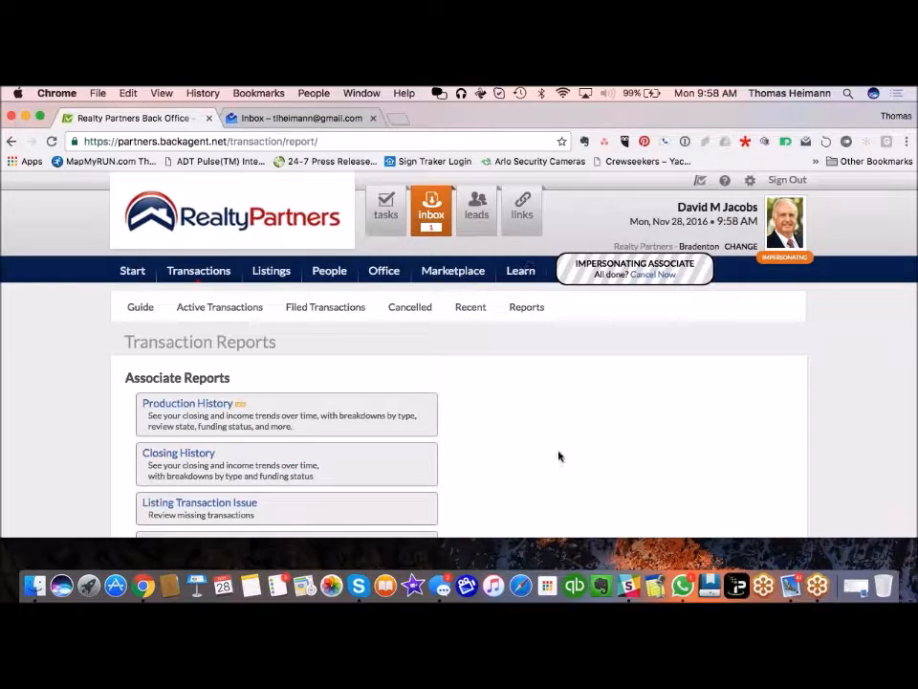
scroll(580, 436, "down", 3)
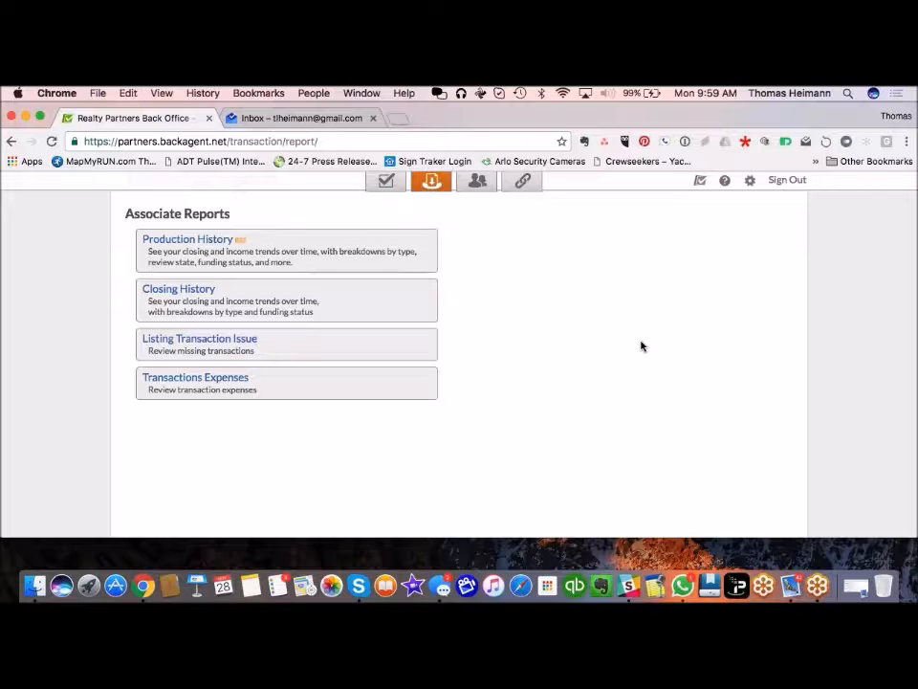
scroll(555, 402, "up", 3)
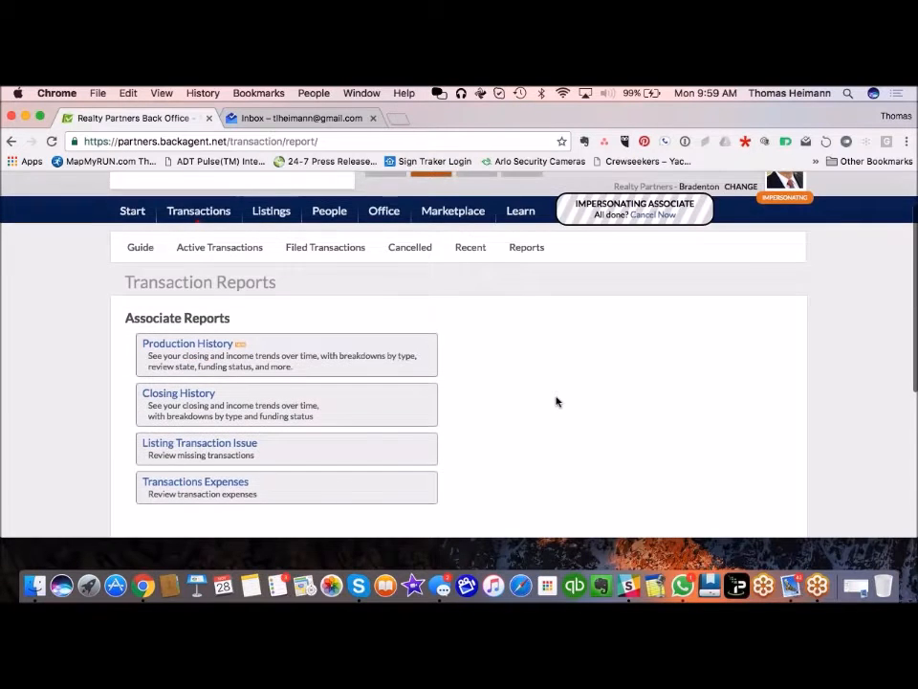
scroll(555, 402, "up", 2)
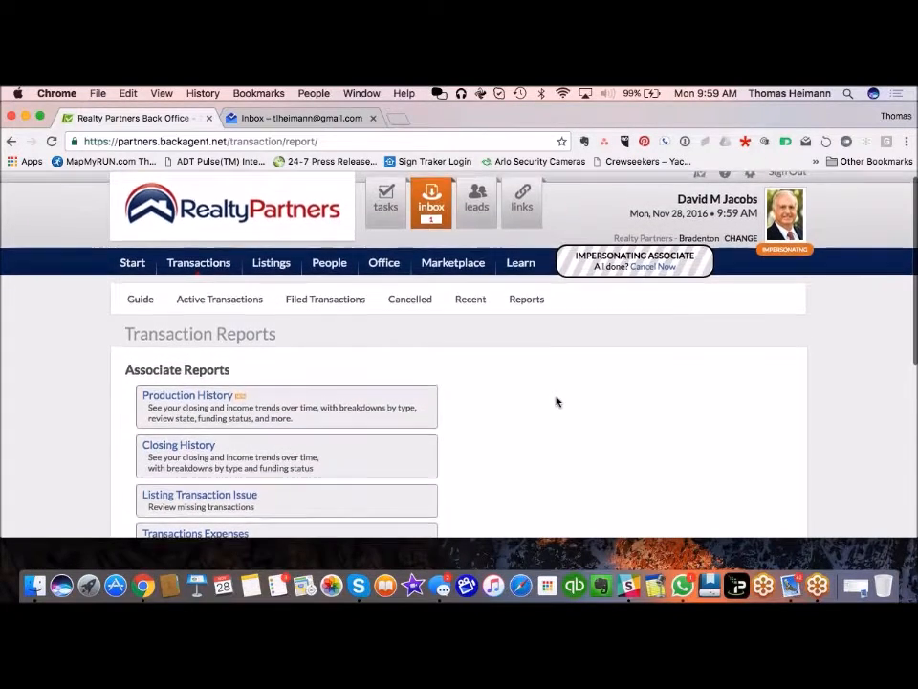
scroll(571, 483, "up", 1)
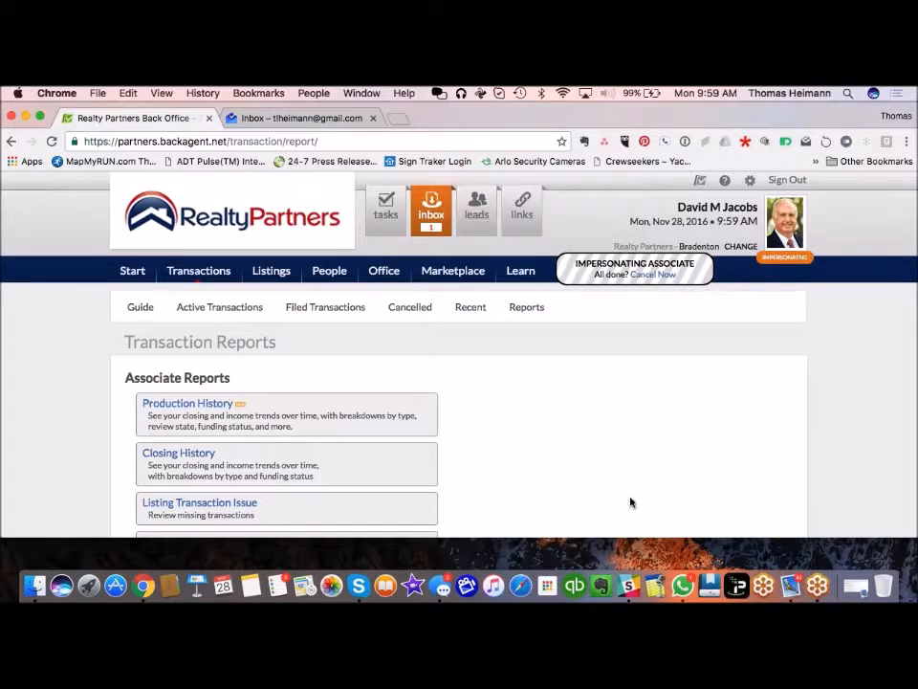
left_click(142, 271)
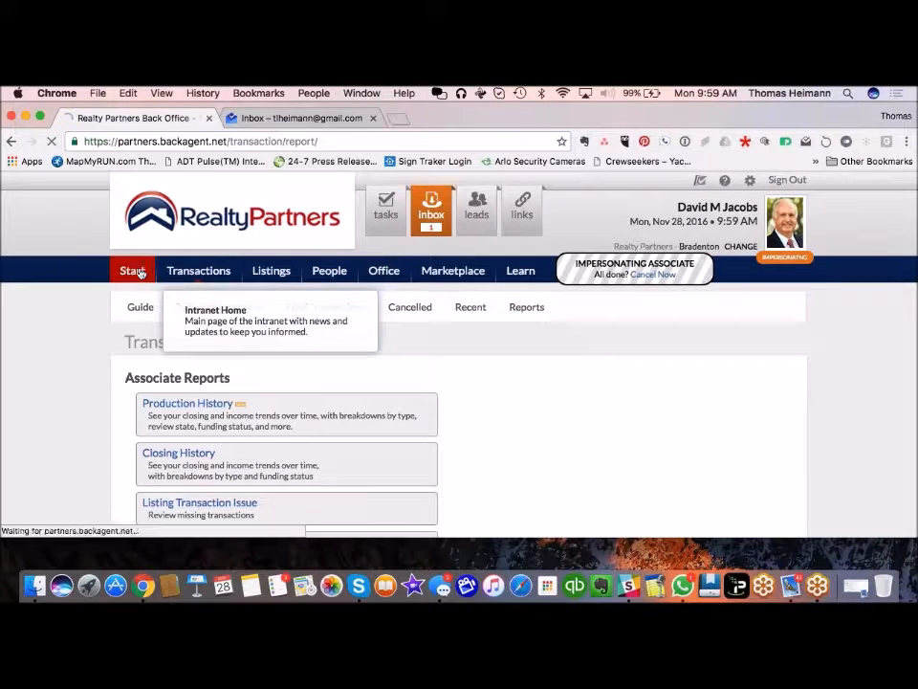
Step: Scroll through The Blend's recent posts on the Start page, then choose Add a Post
scroll(99, 458, "down", 3)
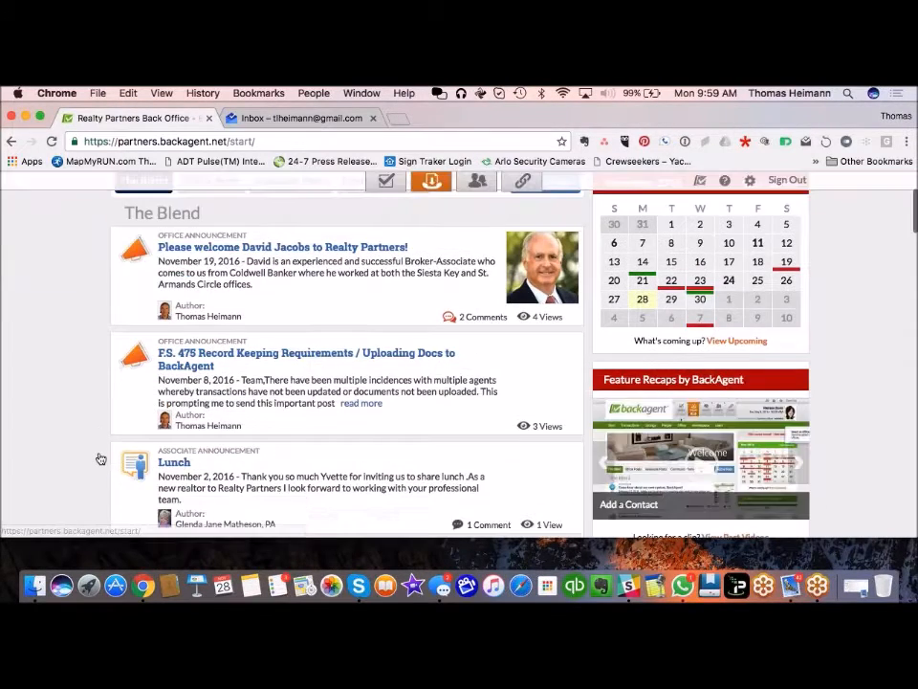
scroll(100, 460, "down", 3)
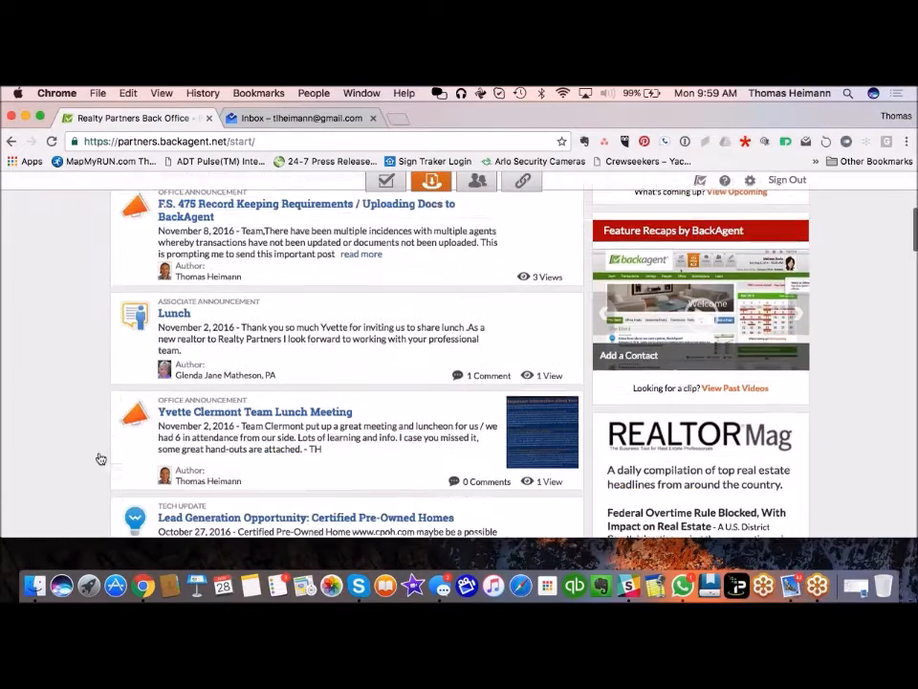
scroll(100, 459, "down", 2)
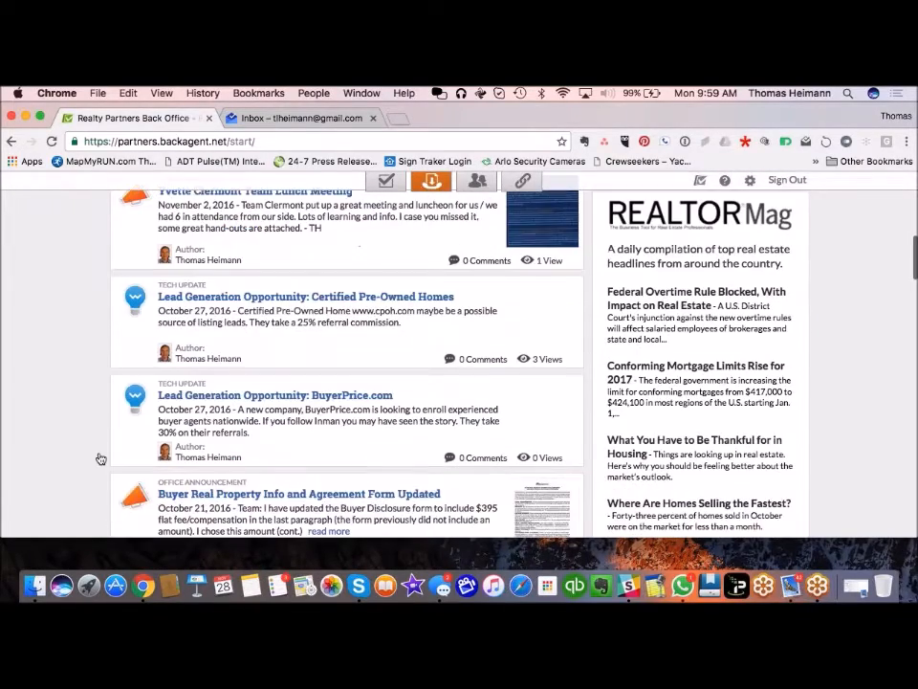
scroll(100, 459, "up", 5)
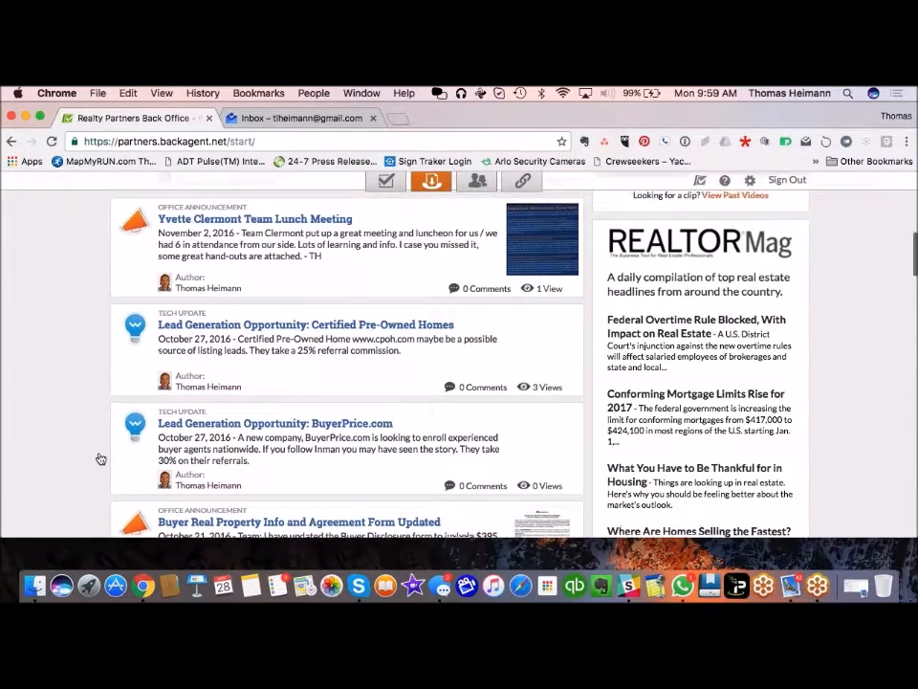
scroll(101, 459, "up", 4)
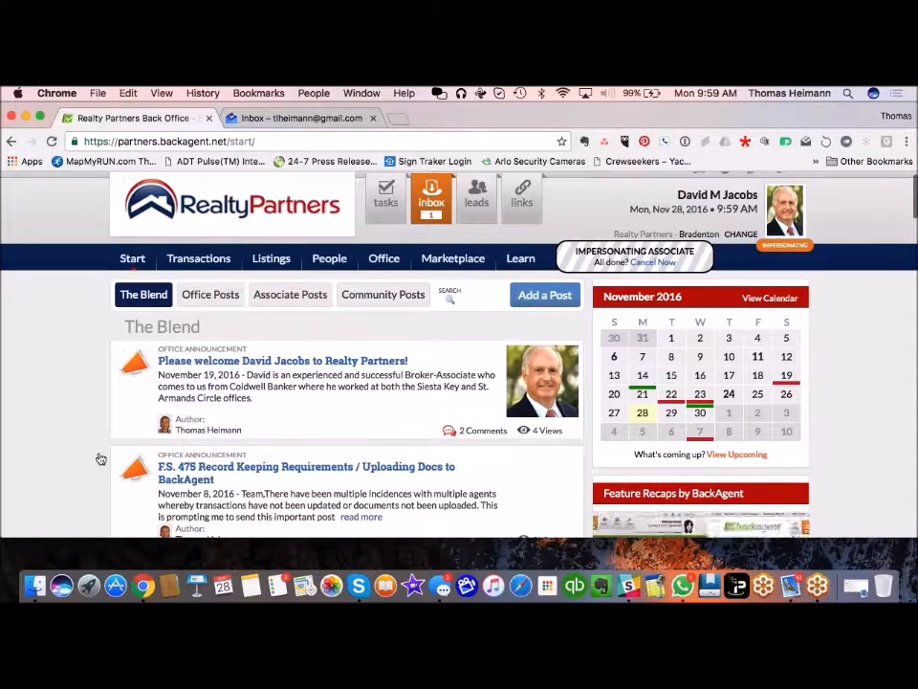
left_click(559, 299)
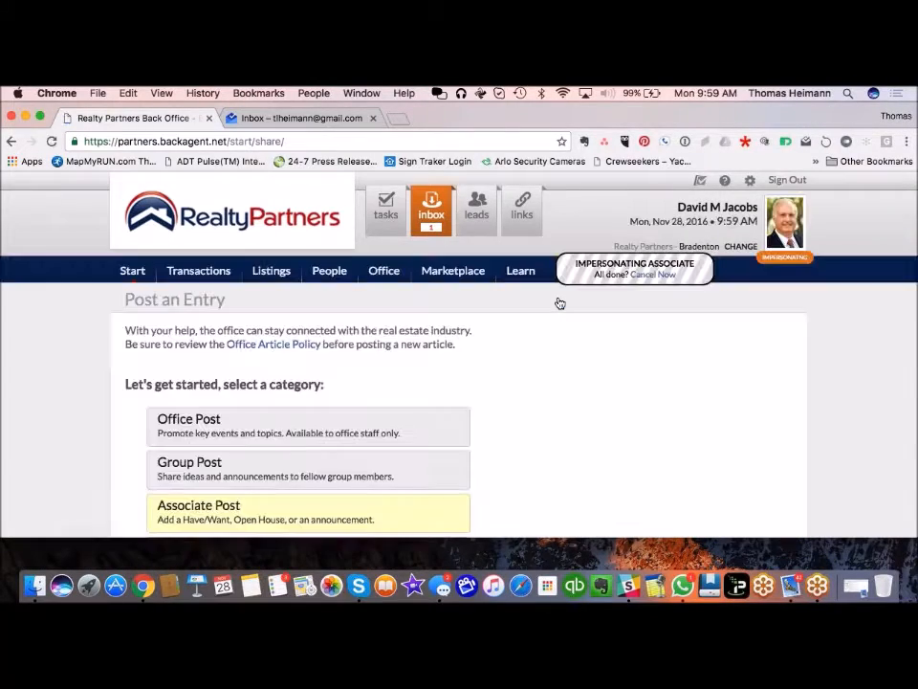
Step: Pick the Associate Post category and the Agent Announcement channel for the new entry
scroll(536, 440, "down", 2)
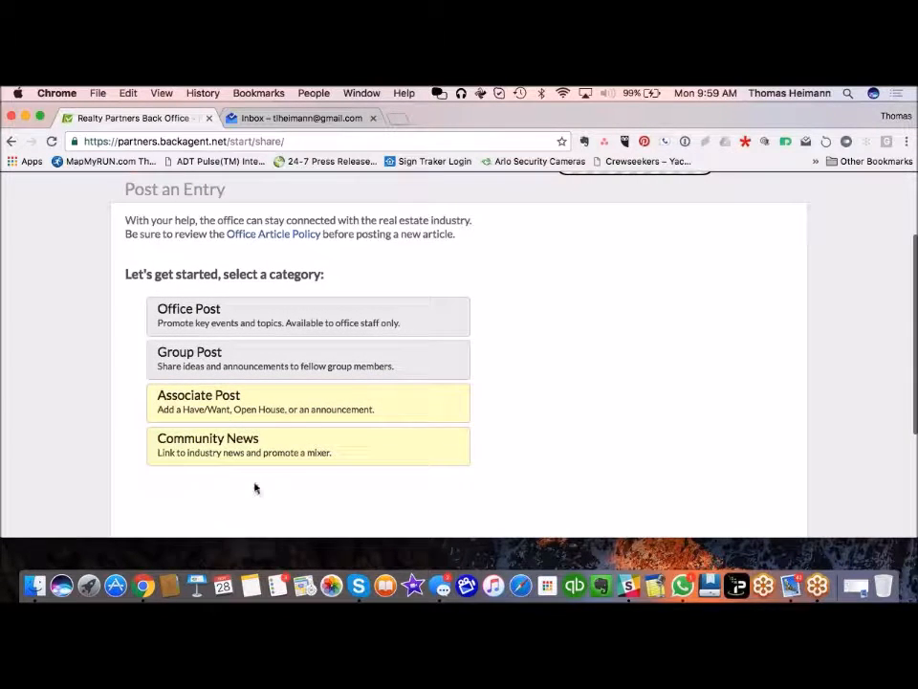
scroll(599, 411, "up", 1)
scroll(599, 411, "down", 1)
scroll(599, 411, "up", 1)
scroll(599, 411, "up", 2)
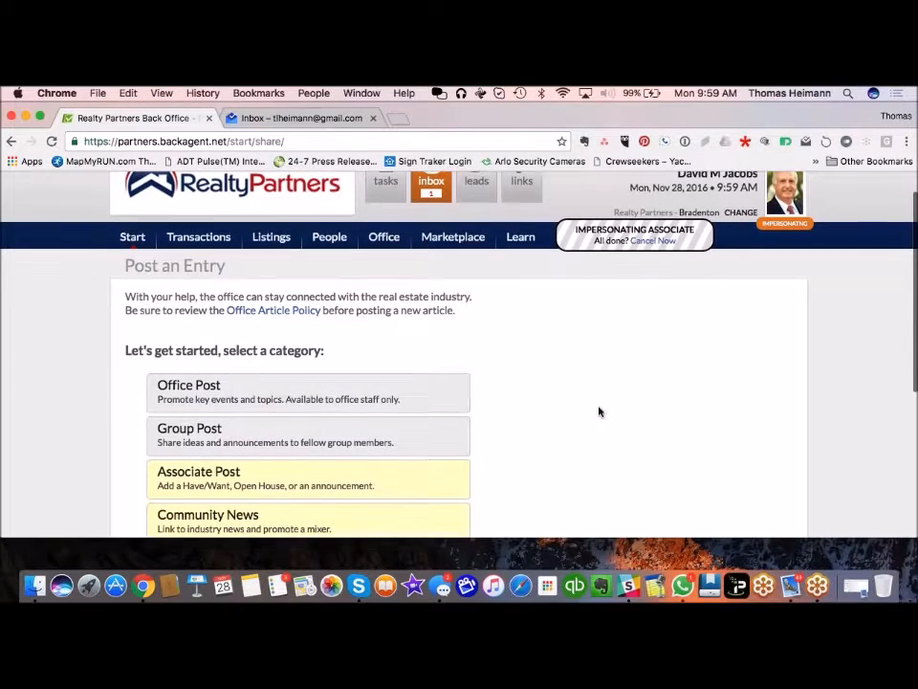
scroll(601, 399, "down", 2)
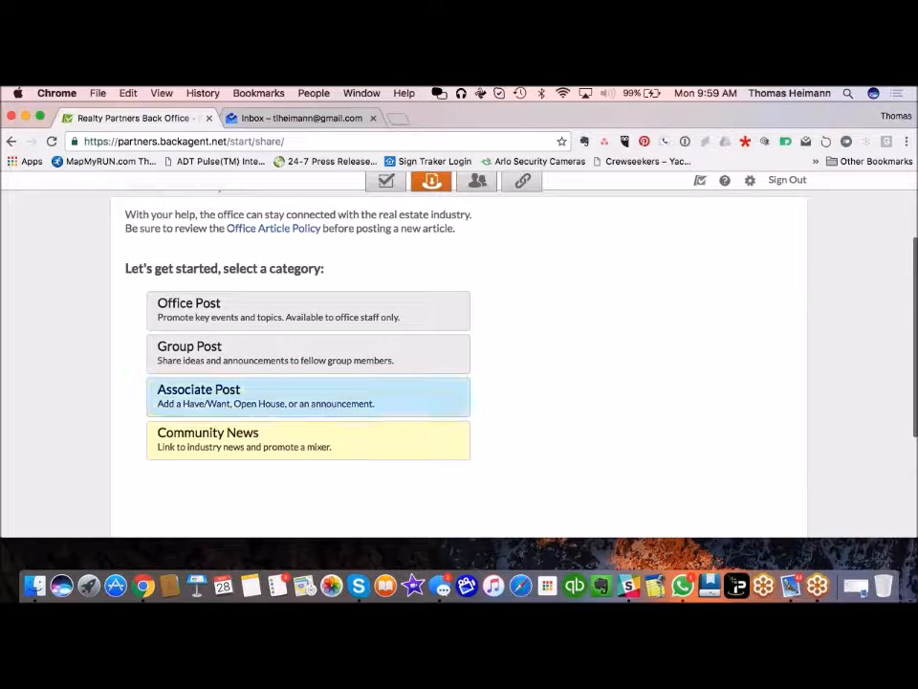
left_click(275, 396)
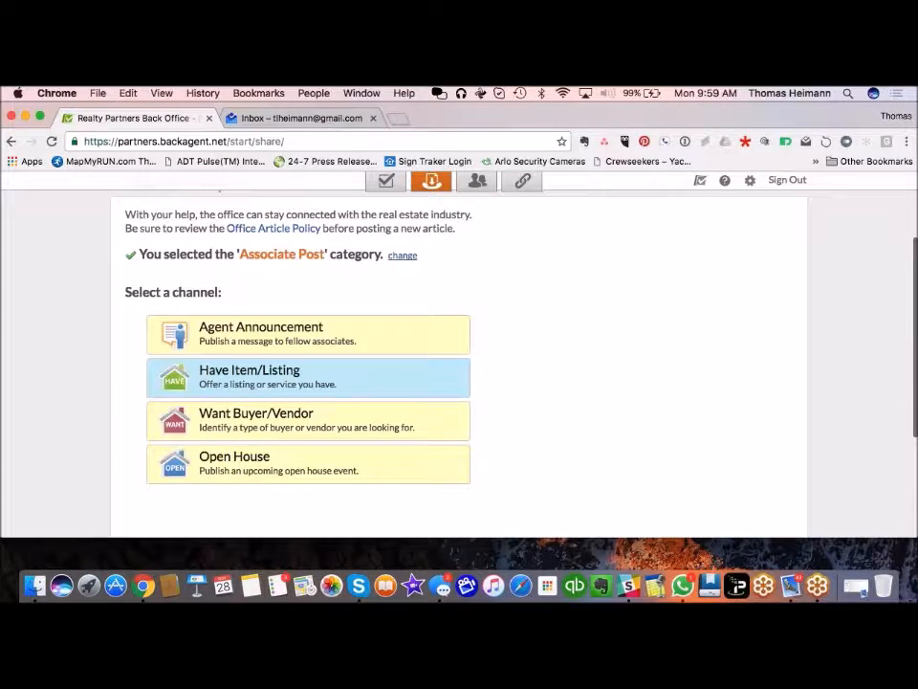
left_click(313, 342)
Step: Enter the title 'Hi everyone, happy to be part of the team :-)' and blurb 'This is just a test/ienore :-)'
left_click(299, 368)
type("Hi everyone, happy to be part of the te")
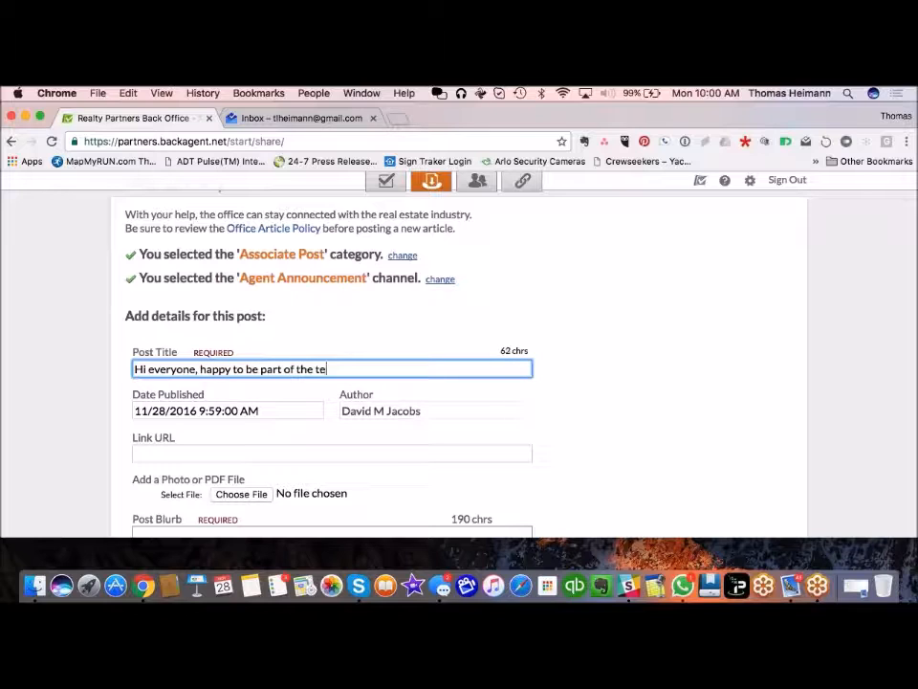
type("am :-)")
scroll(459, 364, "down", 3)
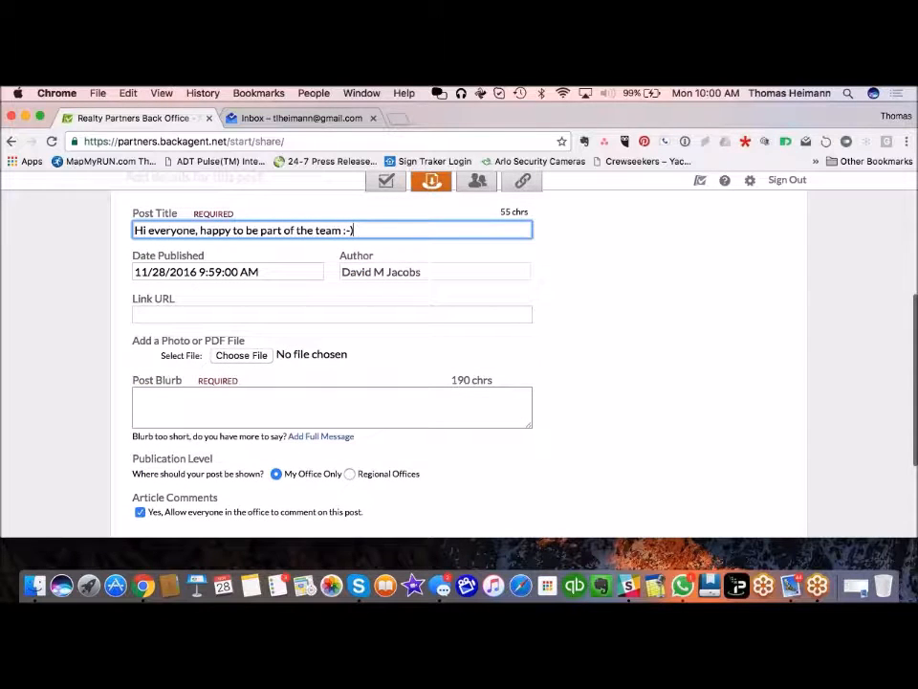
left_click(199, 313)
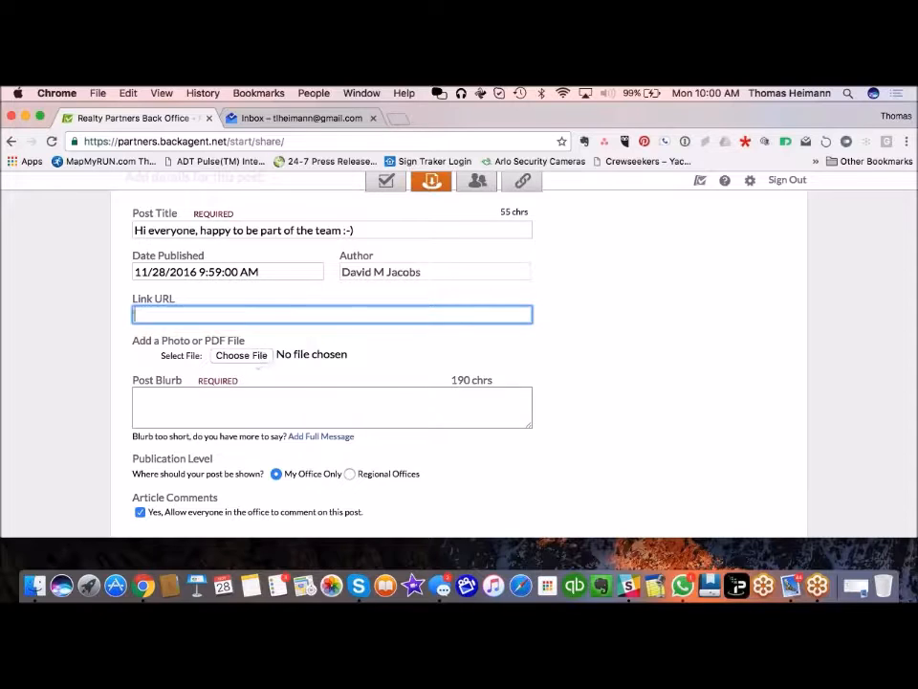
left_click(205, 401)
scroll(205, 401, "down", 1)
type("This is just a test/ie")
type("nore :-)")
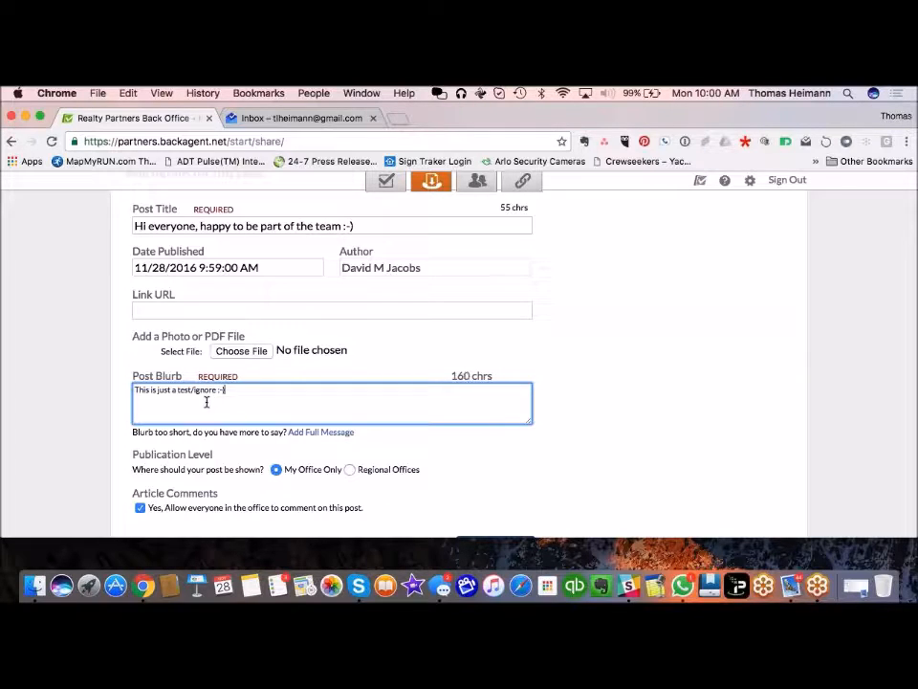
scroll(105, 437, "down", 2)
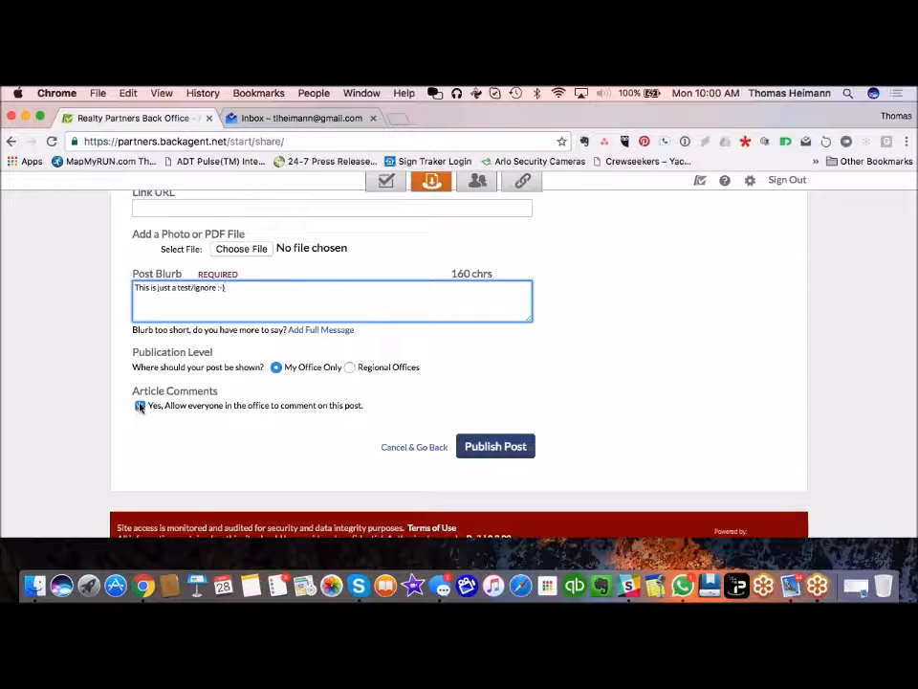
Step: Publish the post and start its announcement email from the published post page
left_click(477, 447)
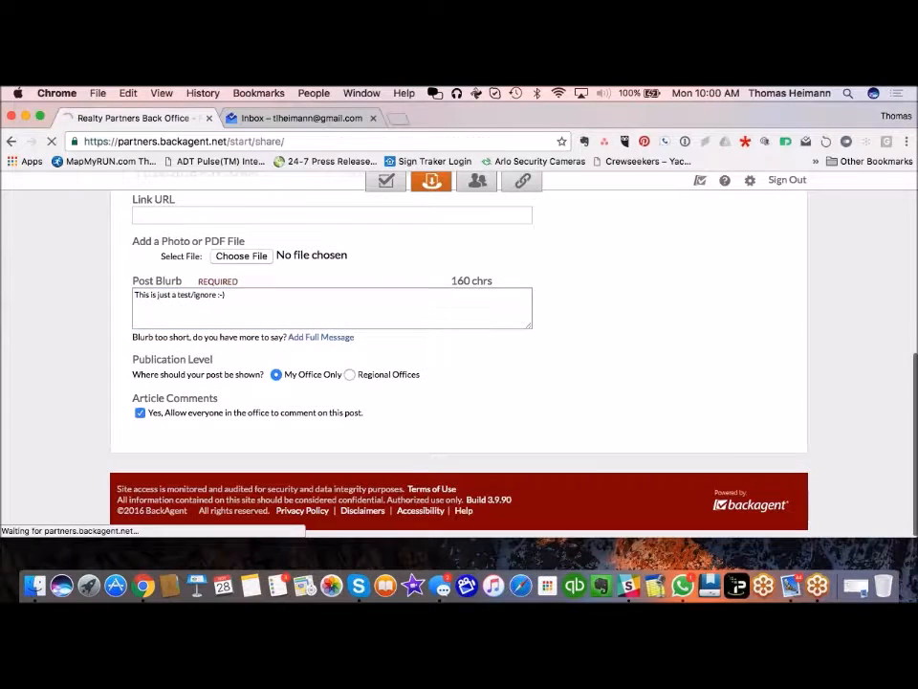
scroll(373, 447, "down", 3)
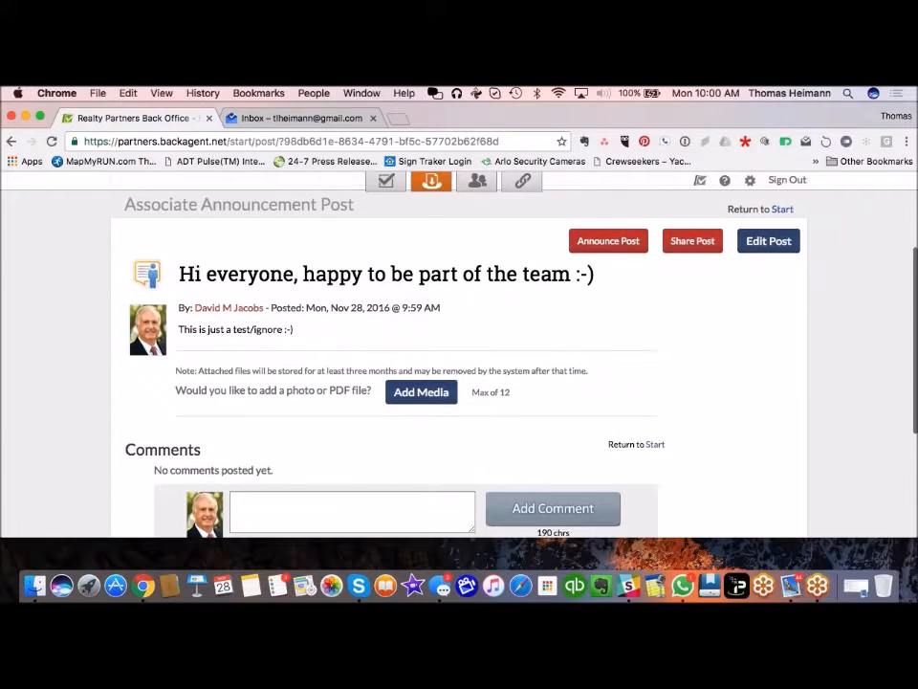
scroll(373, 448, "down", 3)
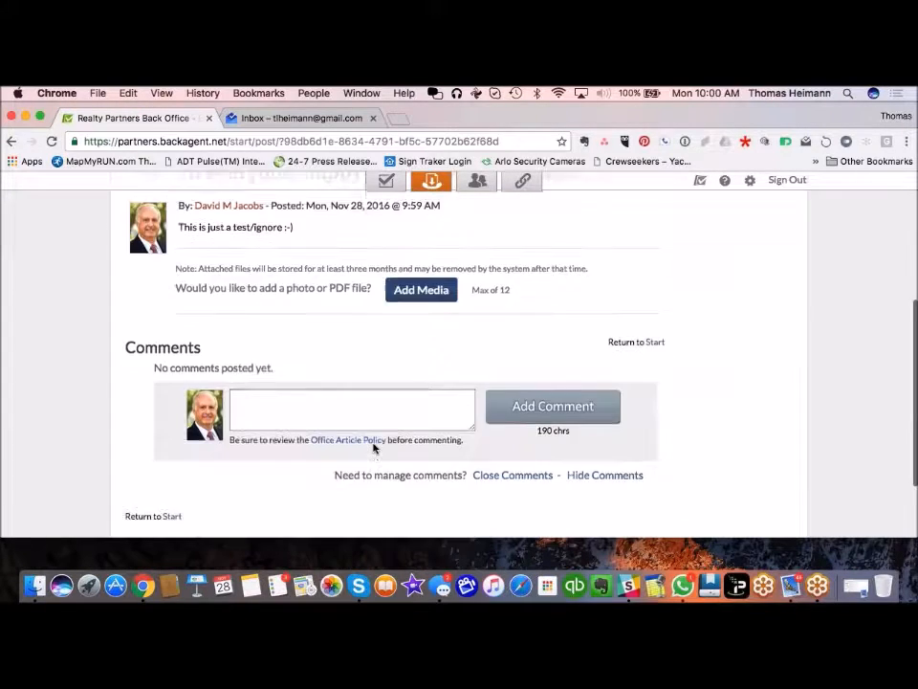
scroll(373, 447, "up", 2)
scroll(373, 447, "up", 2)
left_click(615, 263)
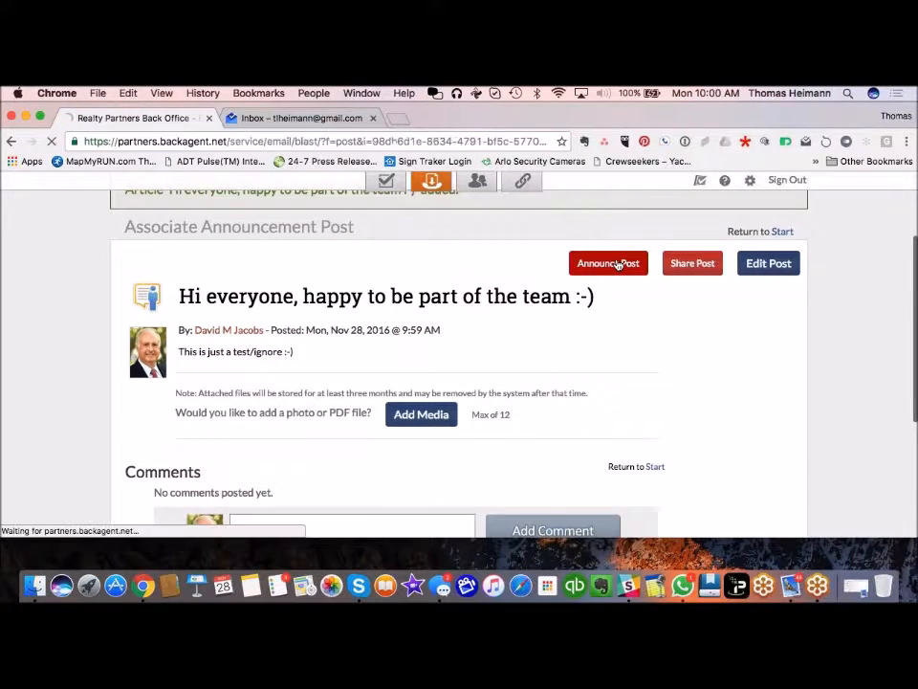
Step: Review the prefilled Send an Office Message form and return to Start without sending it
scroll(617, 265, "down", 3)
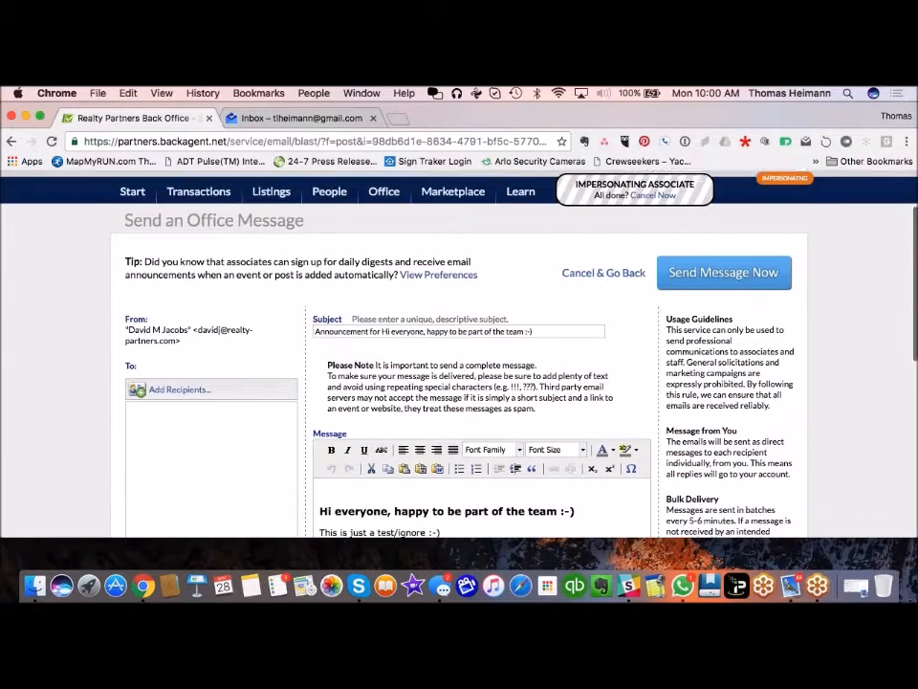
scroll(127, 377, "down", 2)
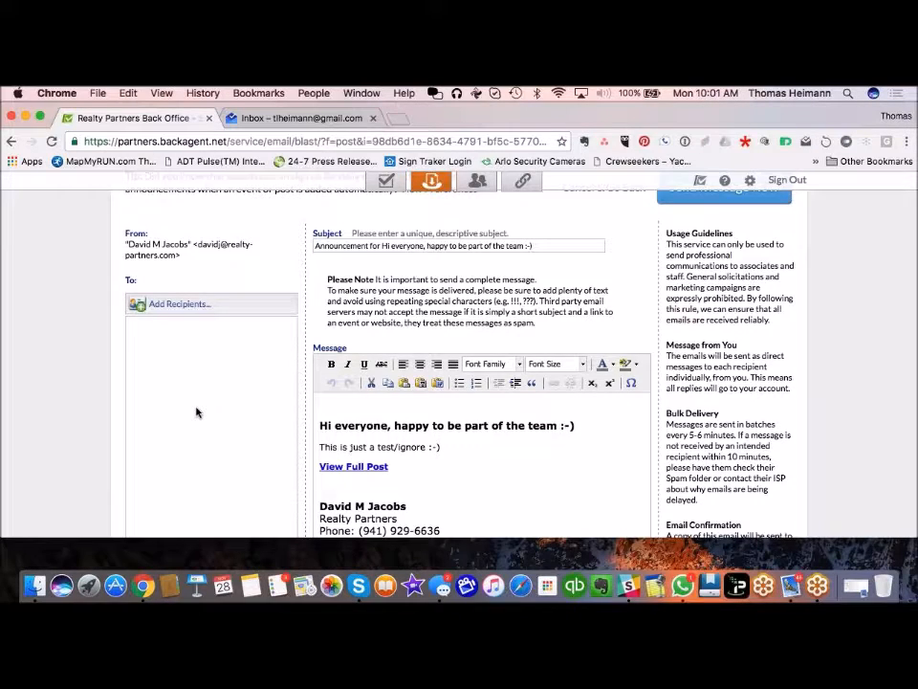
scroll(196, 413, "up", 4)
left_click(131, 273)
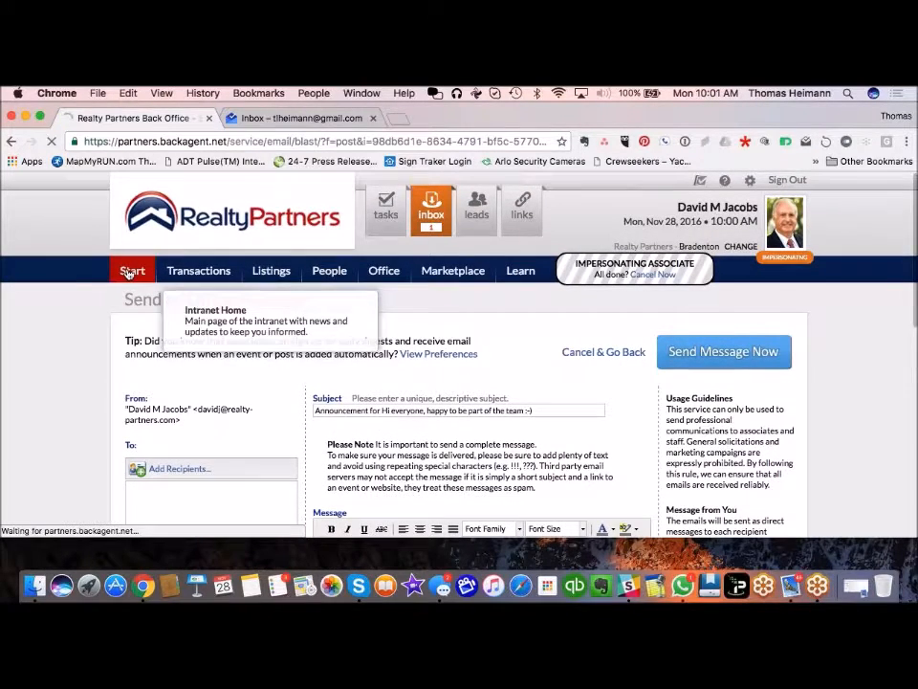
Step: Choose Edit on the 'Hi everyone, happy to be part of the team :-)' post in The Blend
scroll(60, 420, "down", 2)
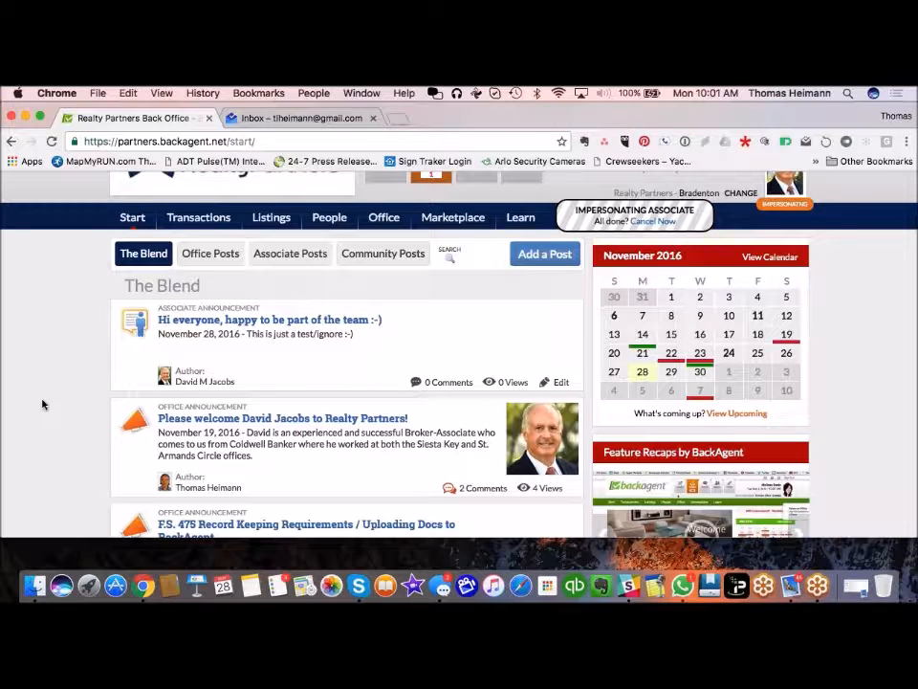
left_click(561, 381)
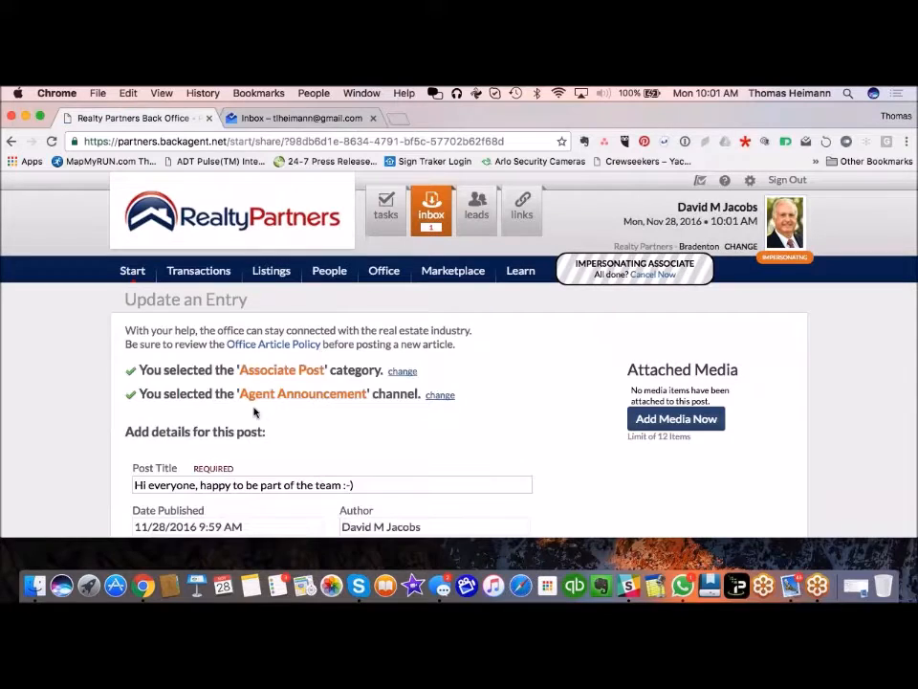
Step: Remove the test post from the Update an Entry page and confirm the deletion with OK
scroll(534, 459, "down", 2)
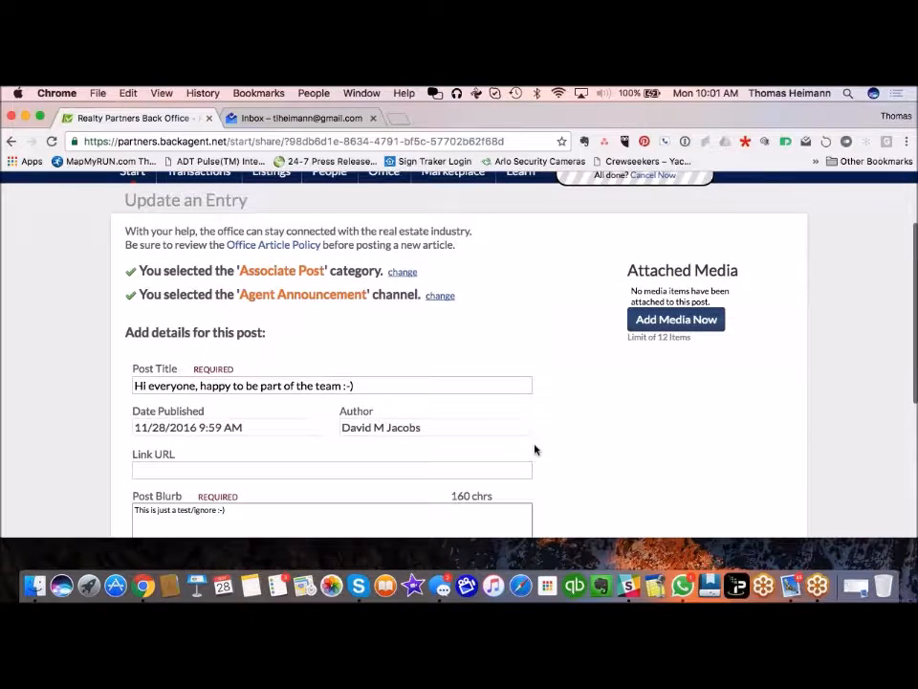
scroll(636, 496, "down", 5)
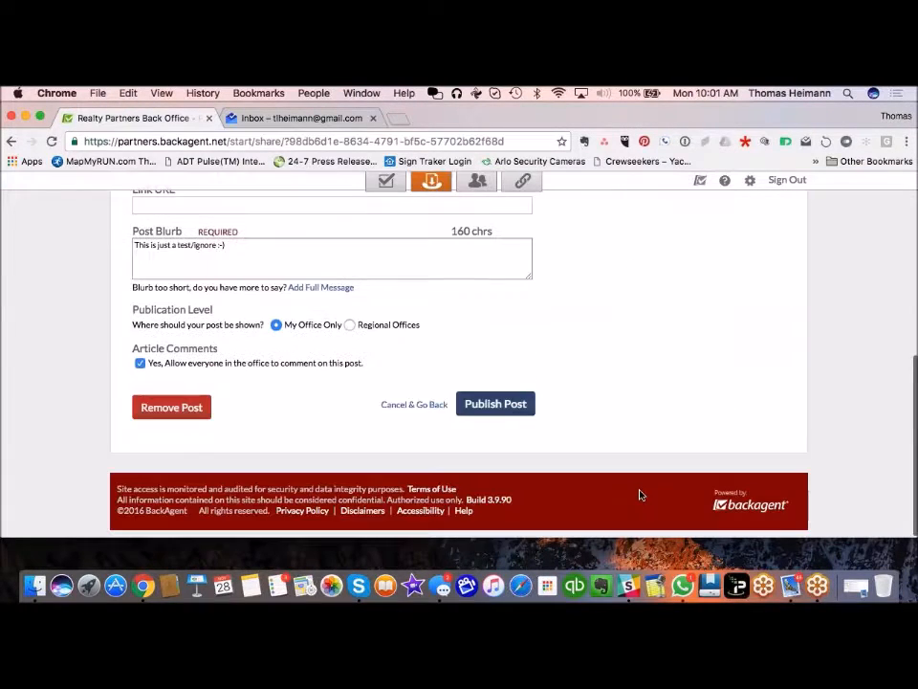
left_click(159, 409)
left_click(572, 281)
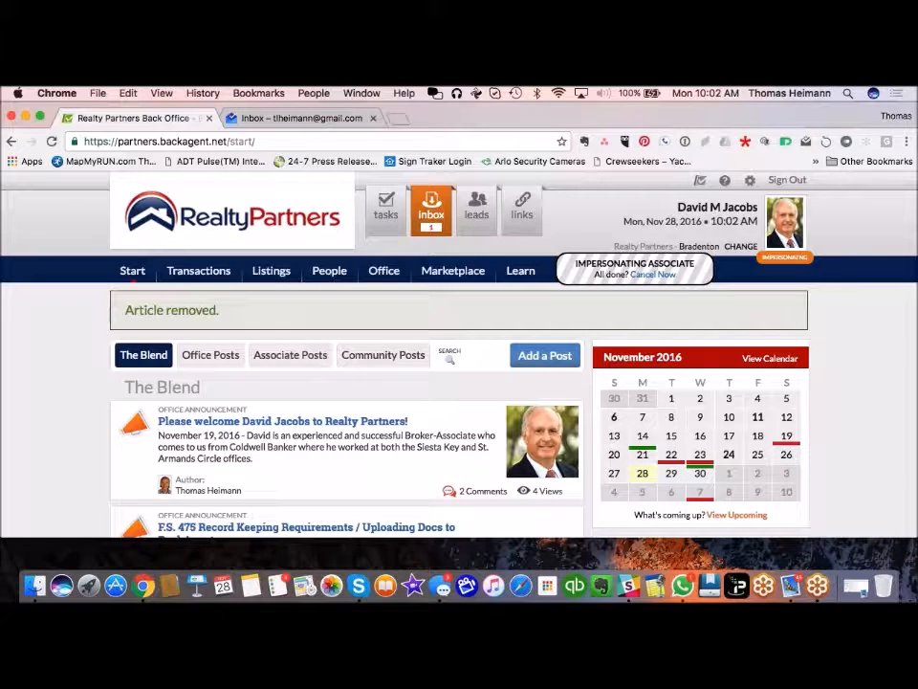
left_click(911, 141)
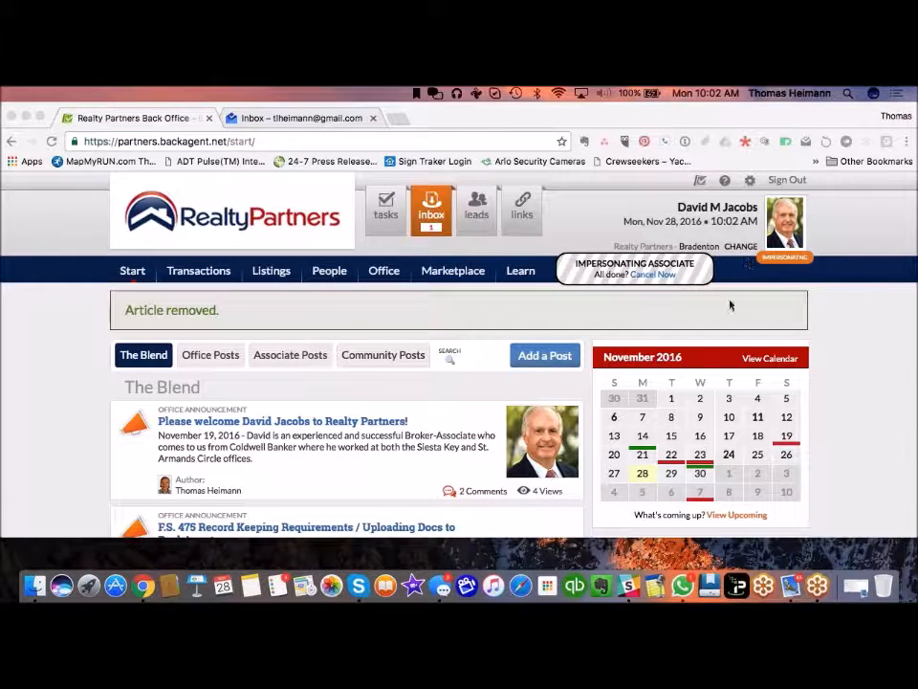